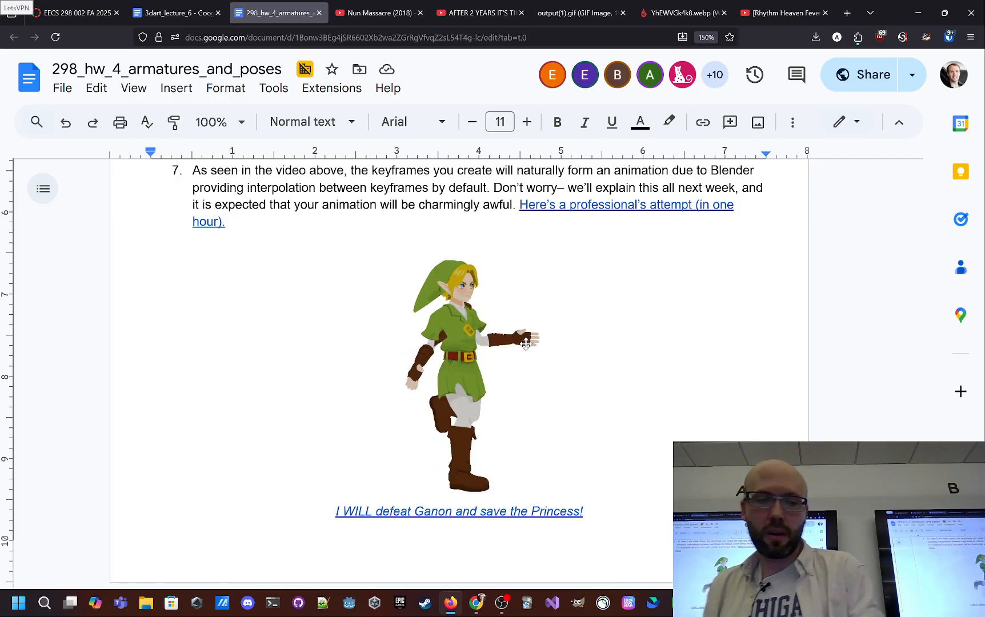
# Load the saved "music" playlist in the YouTube tab showing the Nun Massacre ending video
pyautogui.press('XF86AudioRaiseVolume')
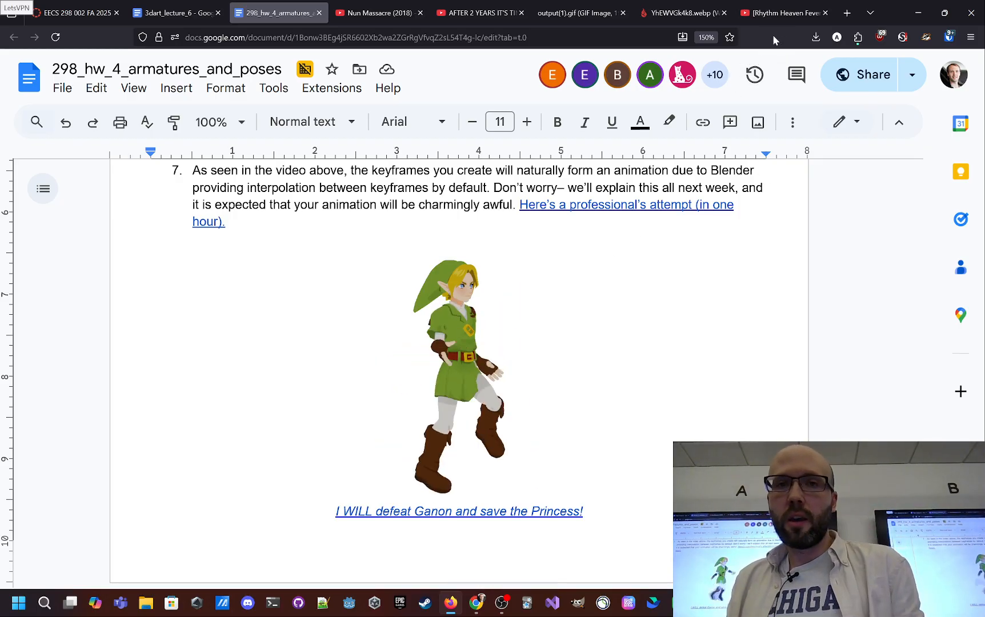
pyautogui.click(502, 297)
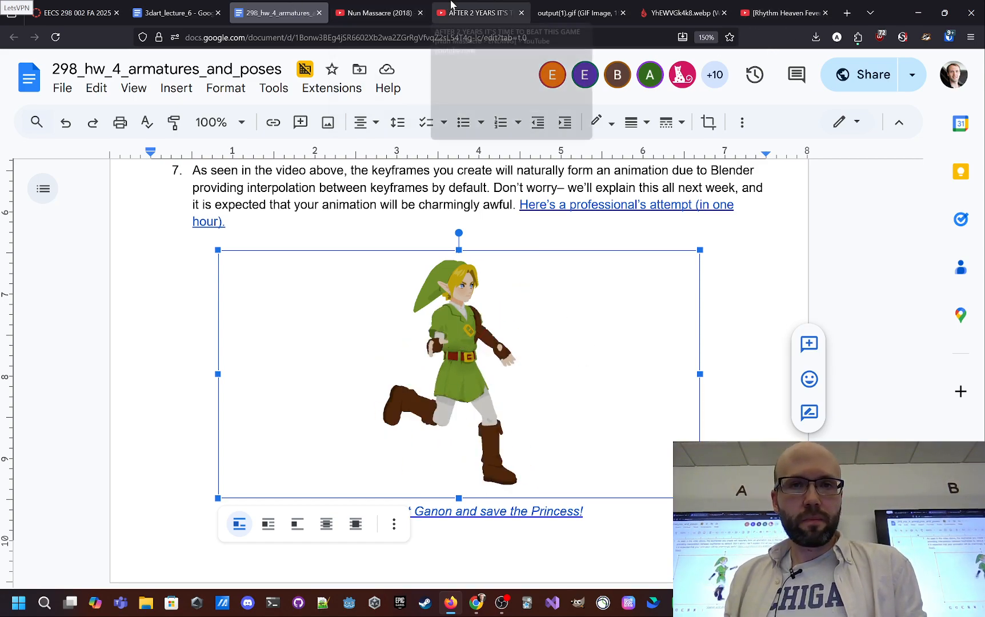
pyautogui.click(452, 6)
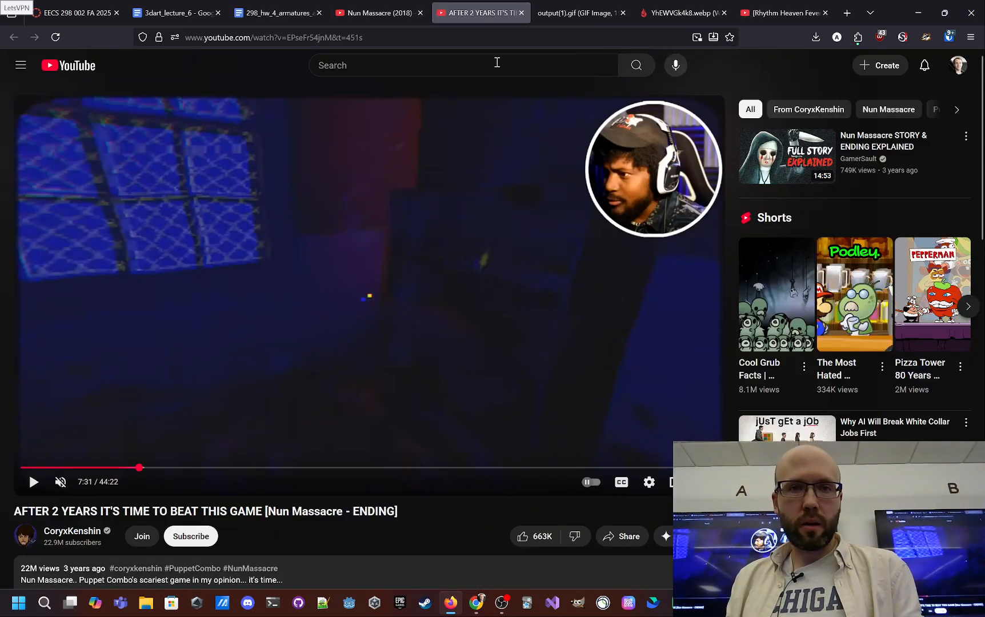
pyautogui.click(587, 38)
pyautogui.write('music')
pyautogui.press('Return')
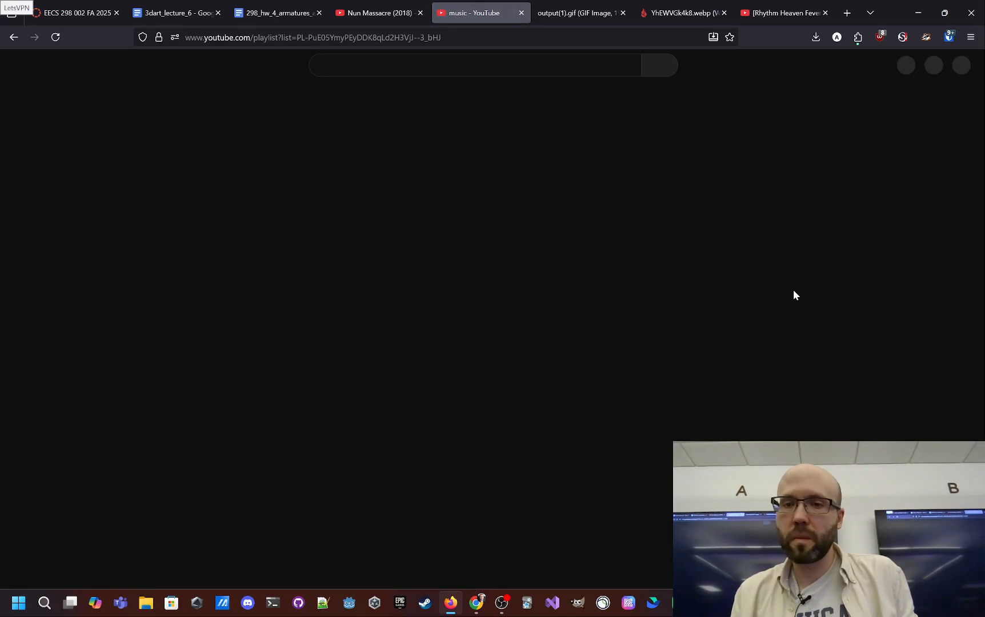
# Find "Soundtrack Resident Evil 2 Save Room Theme" in the music playlist and play it
pyautogui.scroll(-5, 793, 294)
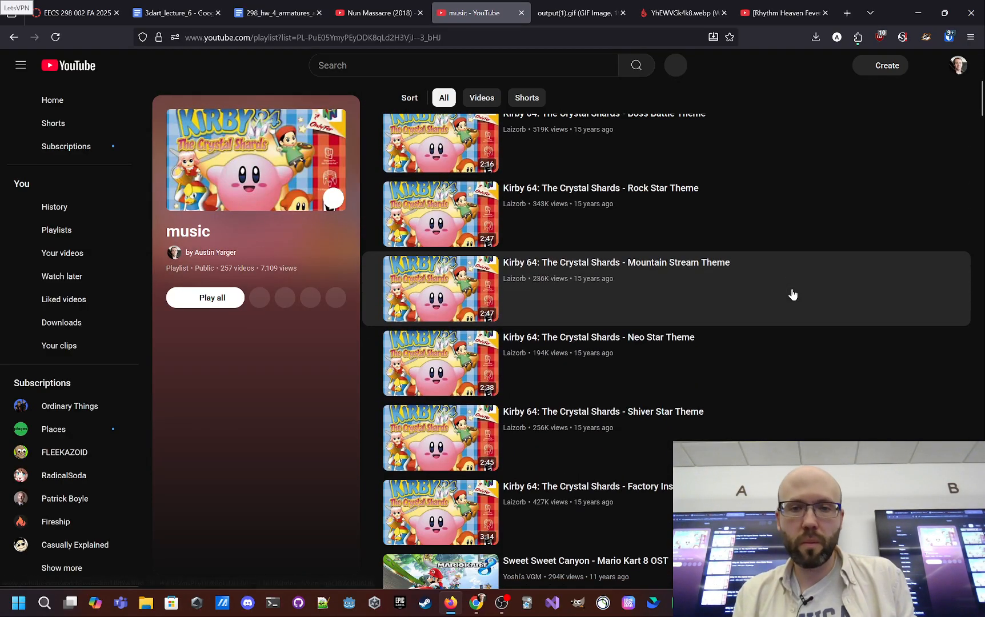
pyautogui.scroll(-15, 794, 294)
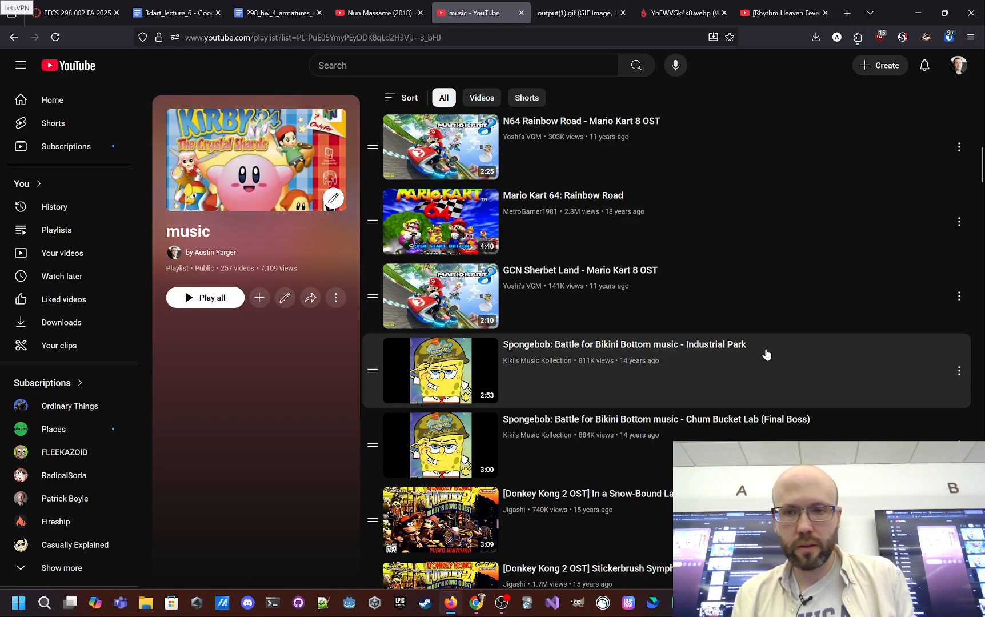
pyautogui.scroll(-7, 763, 352)
pyautogui.scroll(-18, 762, 354)
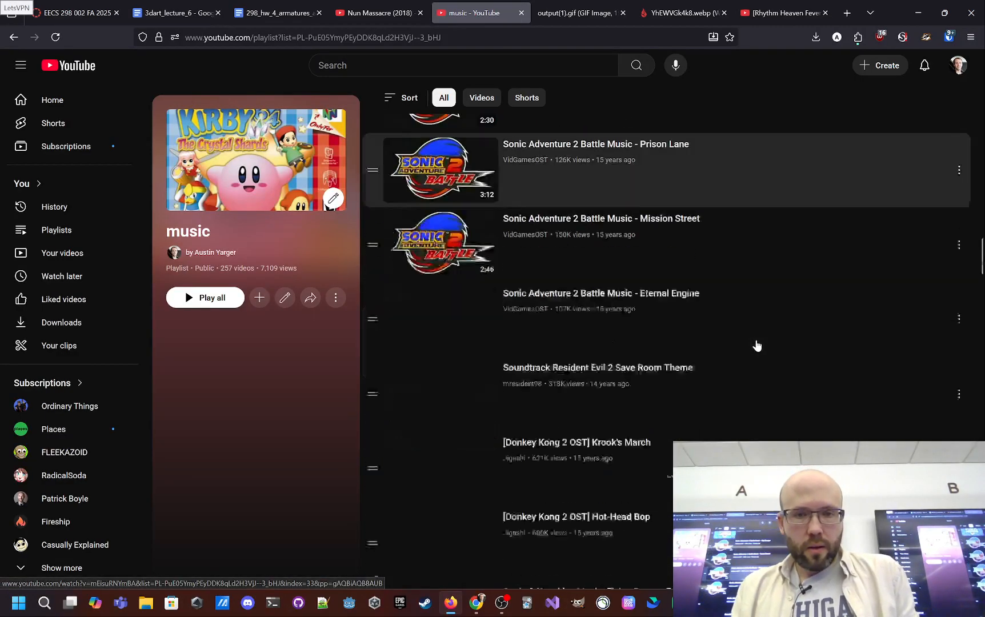
pyautogui.scroll(-4, 755, 344)
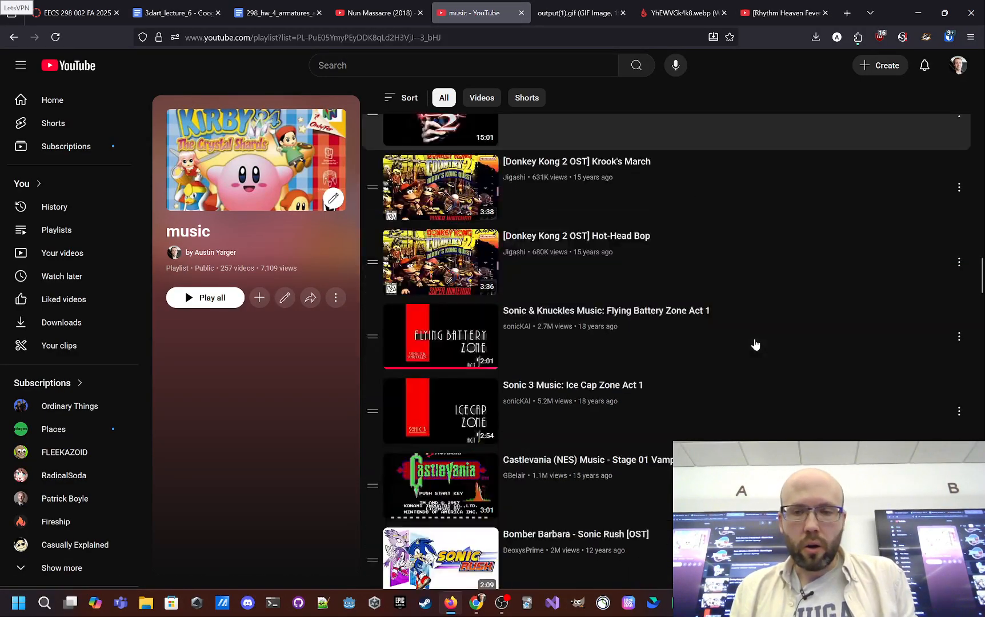
pyautogui.scroll(3, 754, 343)
pyautogui.click(711, 257)
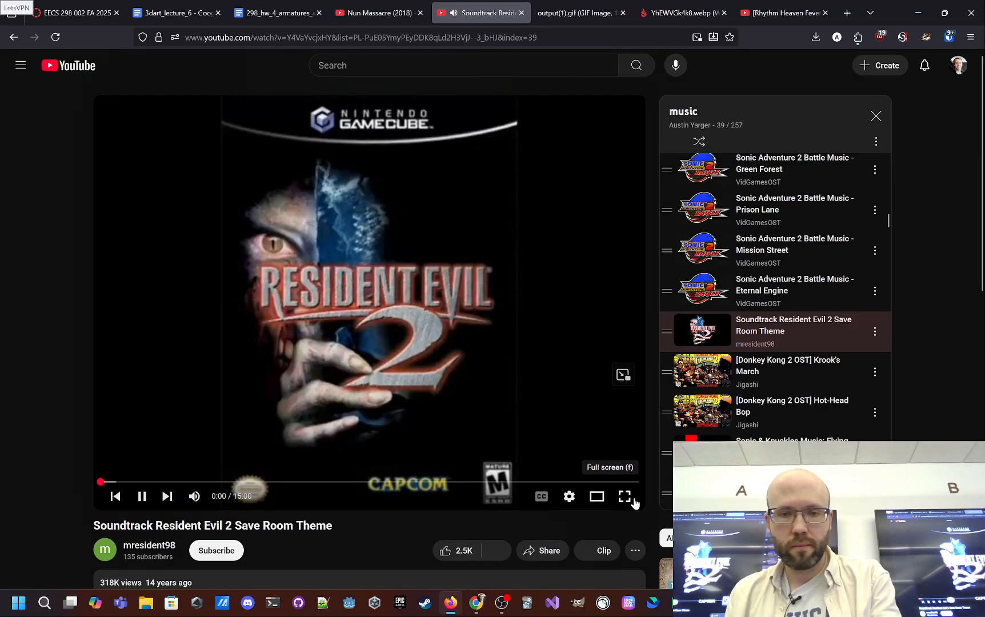
# Show the save room theme video in full screen and adjust the system volume around 92
pyautogui.click(625, 496)
pyautogui.press('XF86AudioRaiseVolume')
pyautogui.press('XF86AudioRaiseVolume')
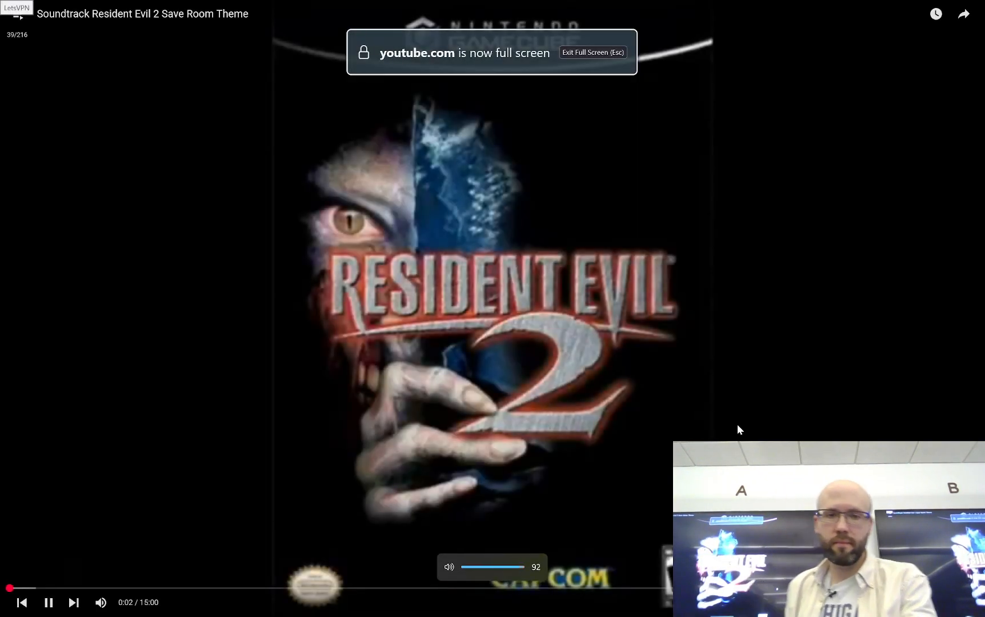
pyautogui.press('XF86AudioLowerVolume')
pyautogui.press('XF86AudioLowerVolume')
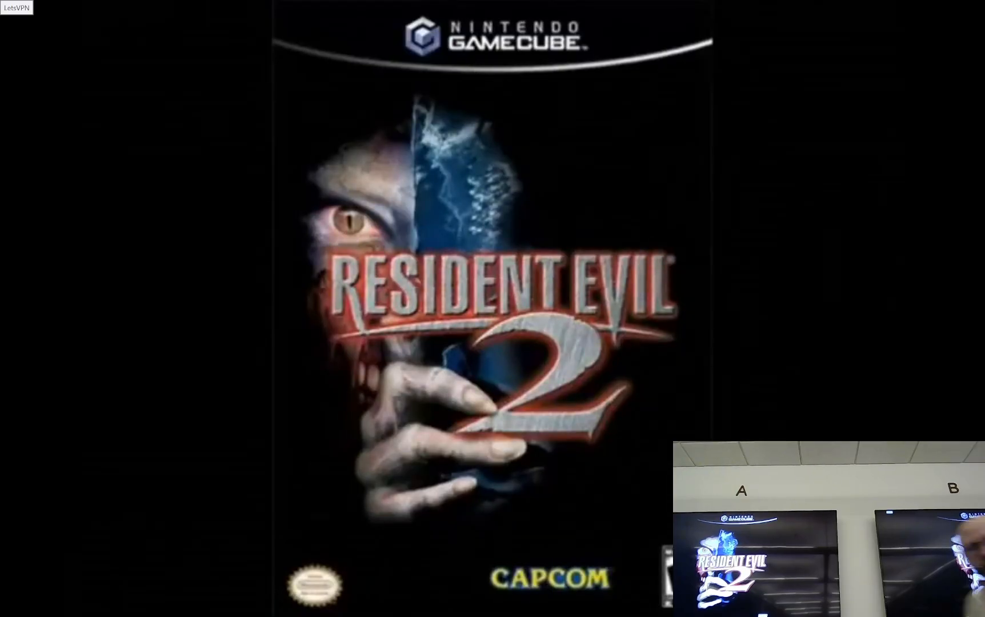
# Lower the system volume to about 38 while the save room theme plays
pyautogui.press('XF86AudioRaiseVolume')
pyautogui.press('XF86AudioLowerVolume')
pyautogui.press('XF86AudioLowerVolume')
pyautogui.press('XF86AudioLowerVolume')
pyautogui.press('XF86AudioLowerVolume')
pyautogui.press('XF86AudioLowerVolume')
pyautogui.press('XF86AudioLowerVolume')
pyautogui.press('XF86AudioLowerVolume')
pyautogui.press('XF86AudioLowerVolume')
pyautogui.press('XF86AudioLowerVolume')
pyautogui.press('XF86AudioLowerVolume')
pyautogui.press('XF86AudioLowerVolume')
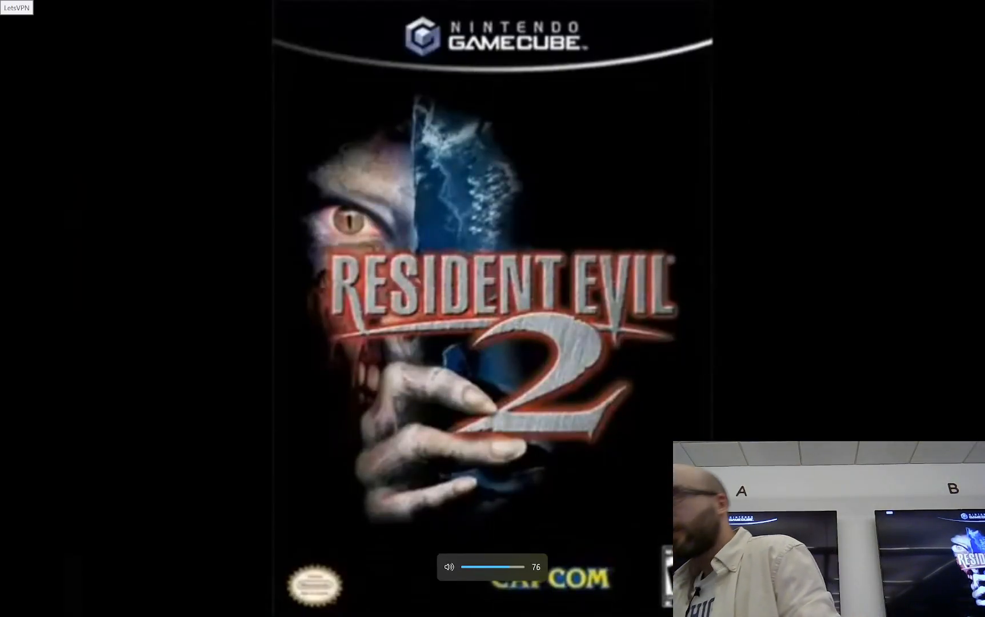
pyautogui.press('XF86AudioLowerVolume')
pyautogui.press('XF86AudioLowerVolume')
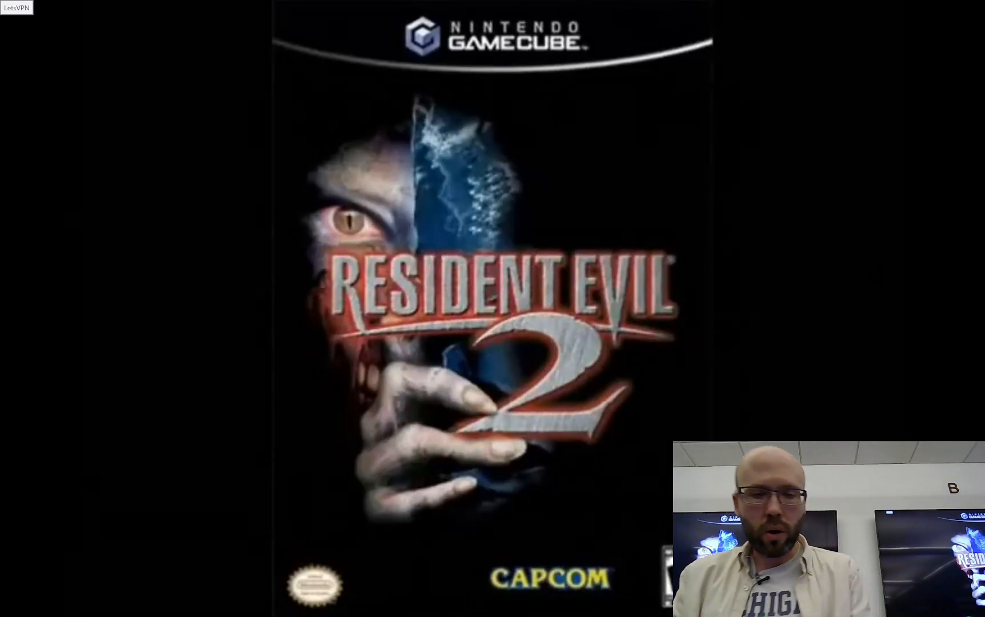
pyautogui.press('XF86AudioLowerVolume')
pyautogui.press('XF86AudioLowerVolume')
pyautogui.press('XF86AudioLowerVolume')
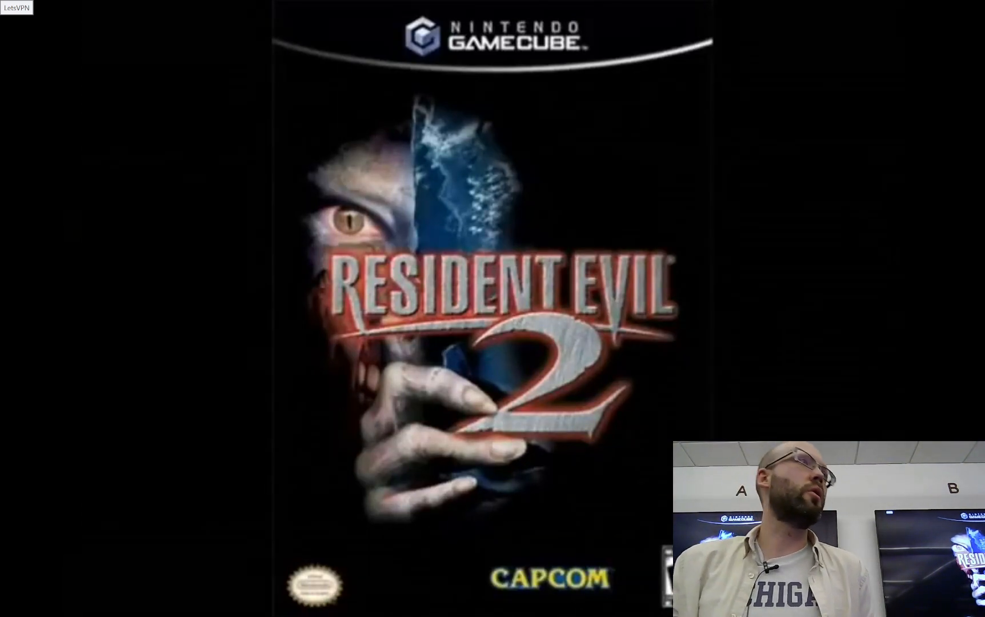
pyautogui.press('Up')
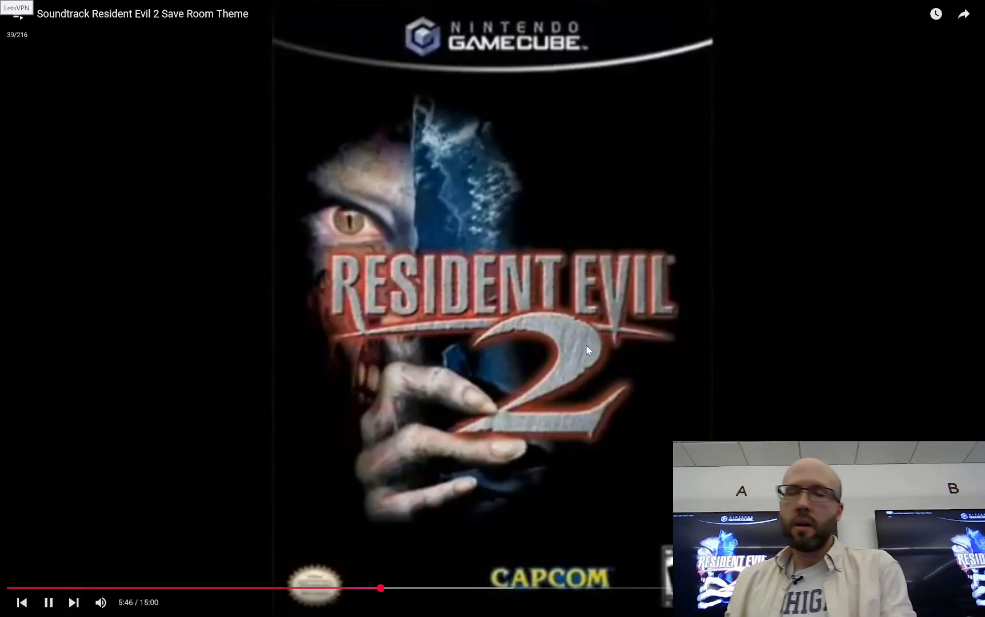
pyautogui.press('Down')
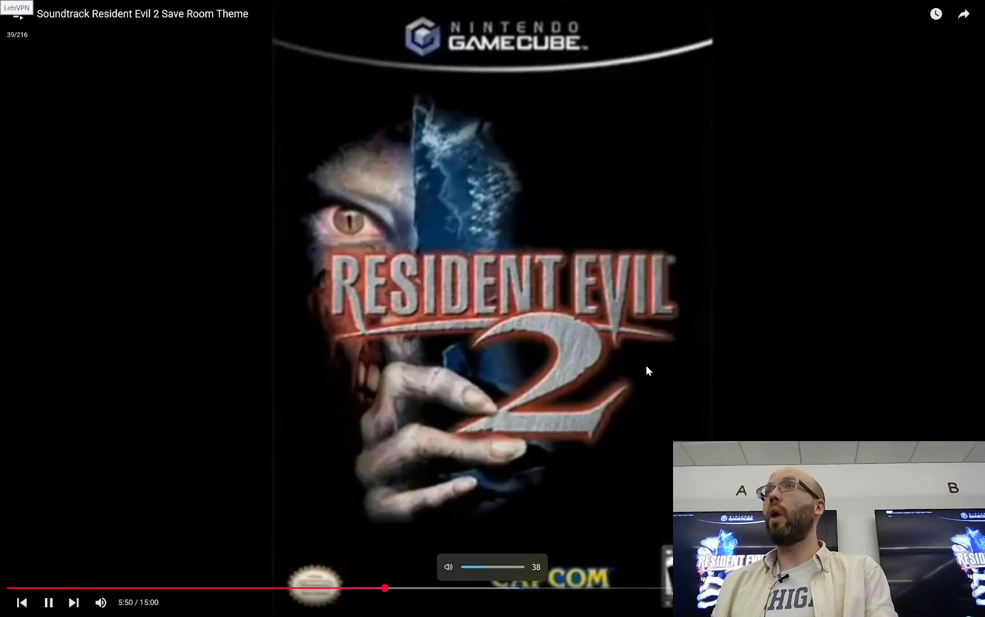
pyautogui.press('Down')
pyautogui.press('Down')
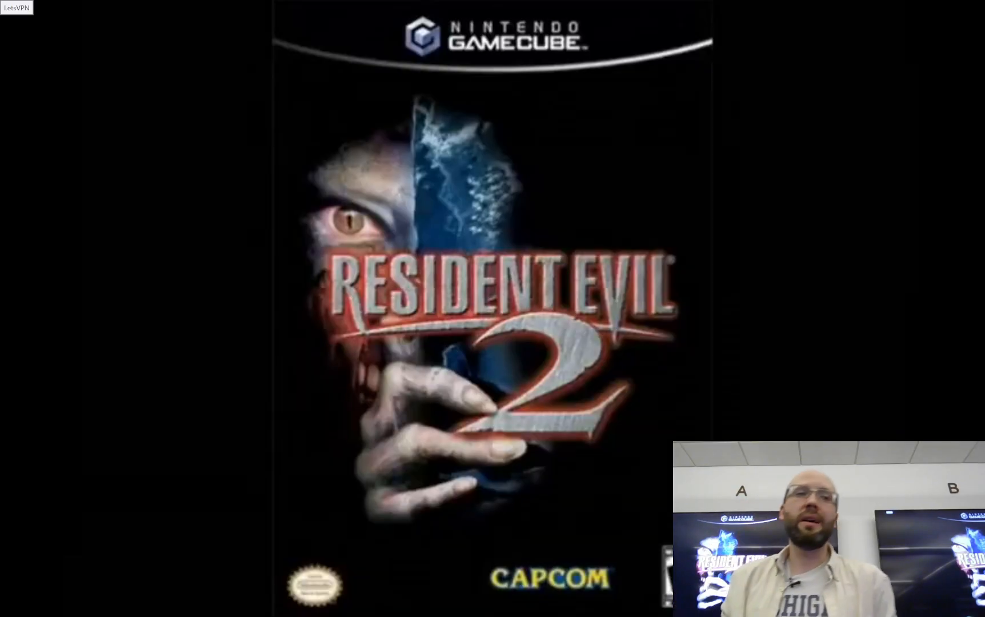
# Pause the save room theme and lower the system volume to 36
pyautogui.click(556, 231)
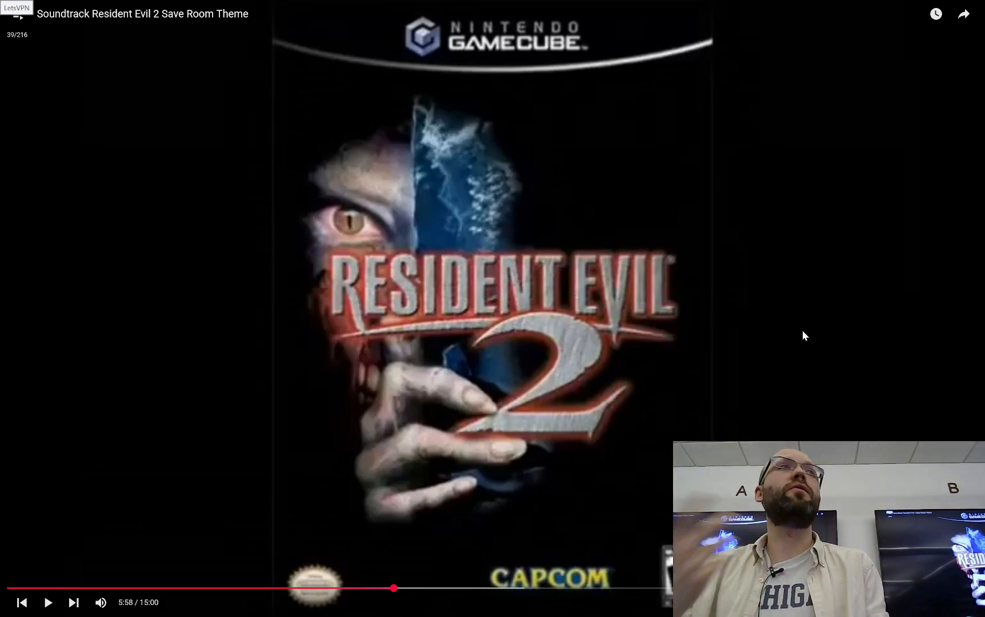
pyautogui.press('XF86AudioLowerVolume')
pyautogui.press('XF86AudioLowerVolume')
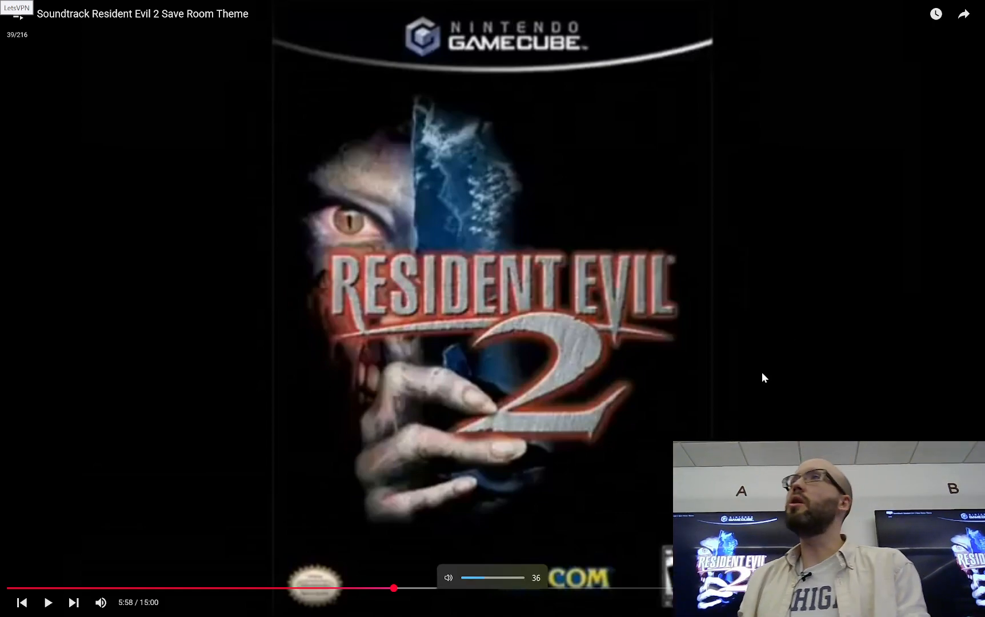
# Raise the system volume to 60 and resume playing the save room theme
pyautogui.press('XF86AudioRaiseVolume')
pyautogui.press('XF86AudioRaiseVolume')
pyautogui.press('XF86AudioRaiseVolume')
pyautogui.press('XF86AudioRaiseVolume')
pyautogui.press('XF86AudioRaiseVolume')
pyautogui.press('XF86AudioRaiseVolume')
pyautogui.press('XF86AudioRaiseVolume')
pyautogui.press('XF86AudioRaiseVolume')
pyautogui.press('XF86AudioRaiseVolume')
pyautogui.press('XF86AudioRaiseVolume')
pyautogui.press('XF86AudioRaiseVolume')
pyautogui.press('space')
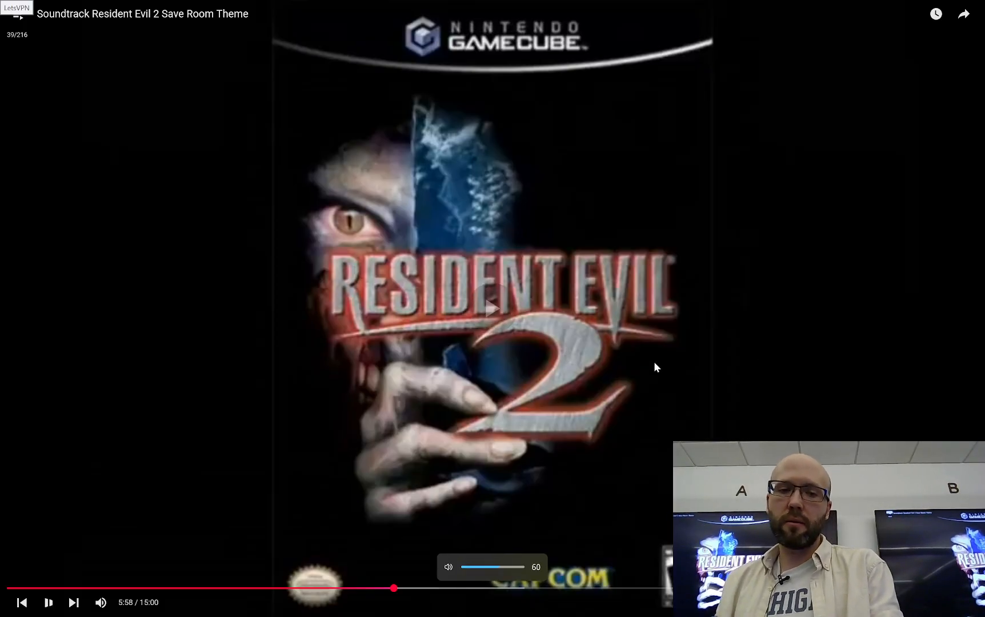
# Raise the system volume further to 92 while the theme plays
pyautogui.press('XF86AudioRaiseVolume')
pyautogui.press('XF86AudioRaiseVolume')
pyautogui.press('XF86AudioRaiseVolume')
pyautogui.press('XF86AudioRaiseVolume')
pyautogui.press('XF86AudioRaiseVolume')
pyautogui.press('XF86AudioRaiseVolume')
pyautogui.press('XF86AudioRaiseVolume')
pyautogui.press('XF86AudioRaiseVolume')
pyautogui.press('XF86AudioRaiseVolume')
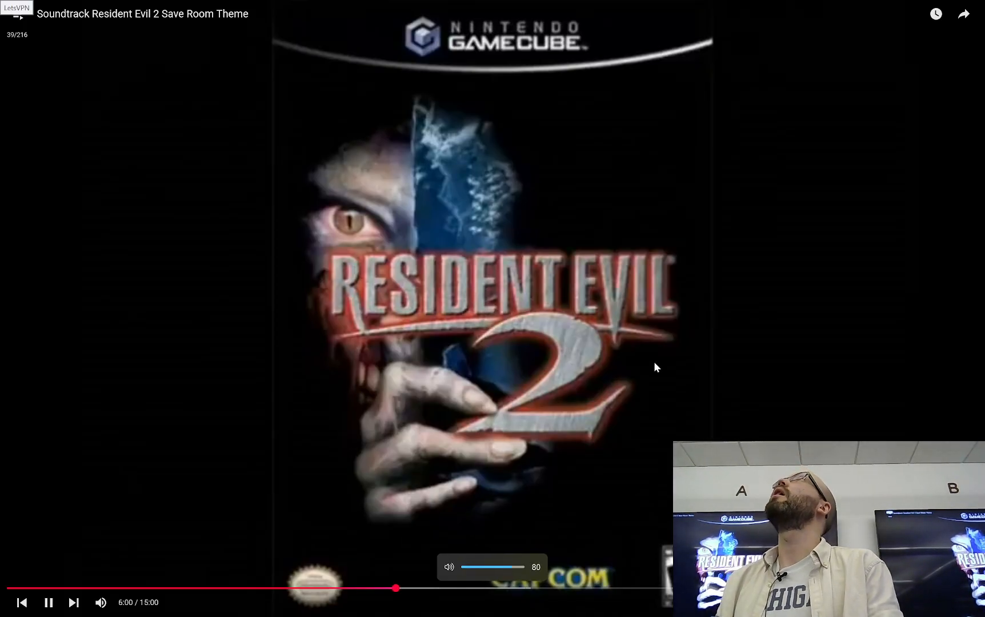
pyautogui.press('XF86AudioRaiseVolume')
pyautogui.press('XF86AudioRaiseVolume')
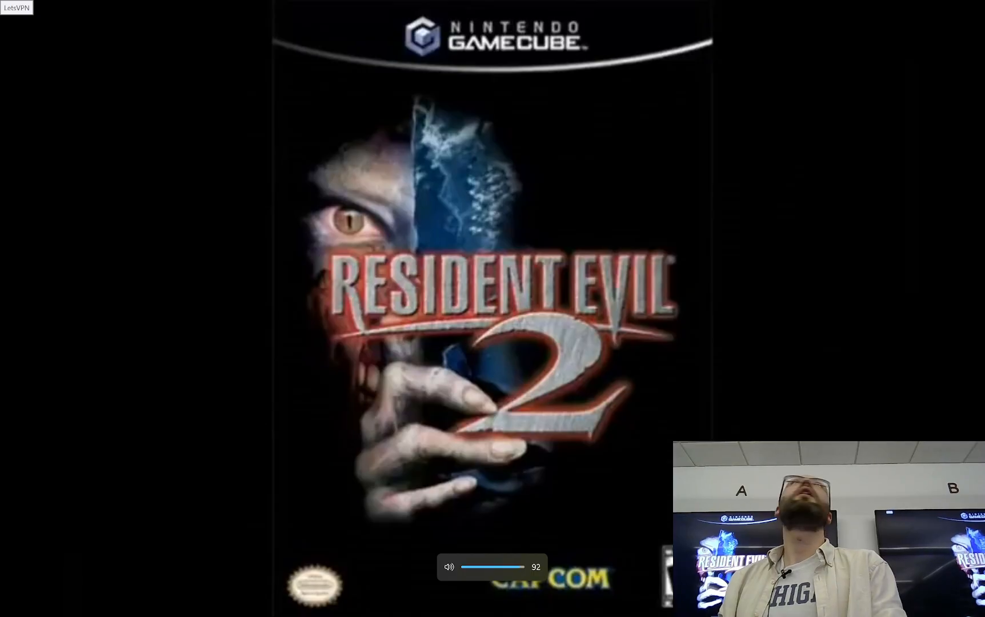
# Lower the system volume to below 32 and pause the save room theme
pyautogui.press('XF86AudioLowerVolume')
pyautogui.press('XF86AudioLowerVolume')
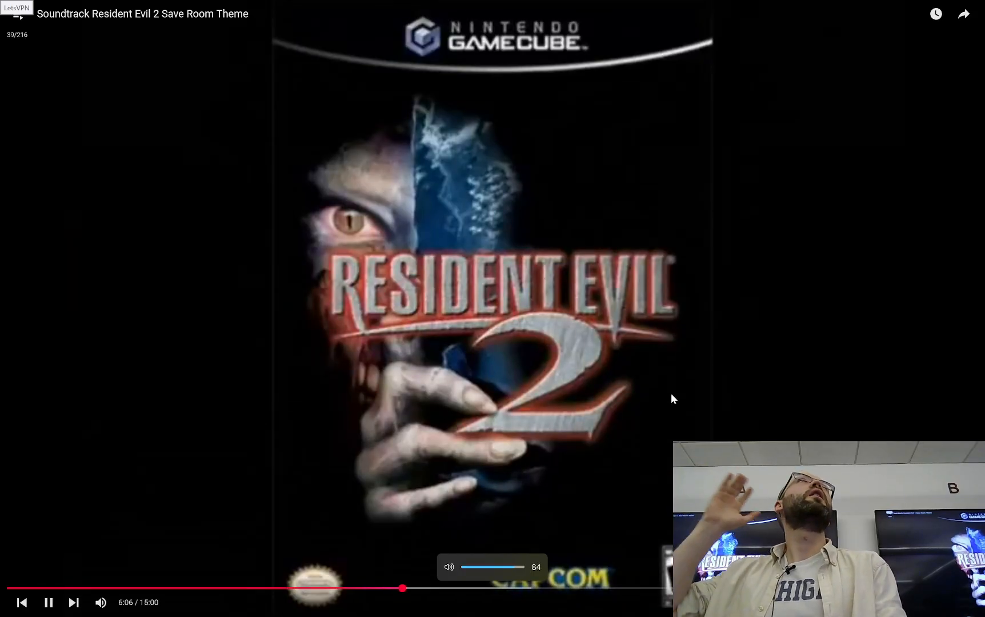
pyautogui.press('XF86AudioLowerVolume')
pyautogui.press('XF86AudioLowerVolume')
pyautogui.press('XF86AudioLowerVolume')
pyautogui.press('XF86AudioLowerVolume')
pyautogui.press('XF86AudioLowerVolume')
pyautogui.press('XF86AudioLowerVolume')
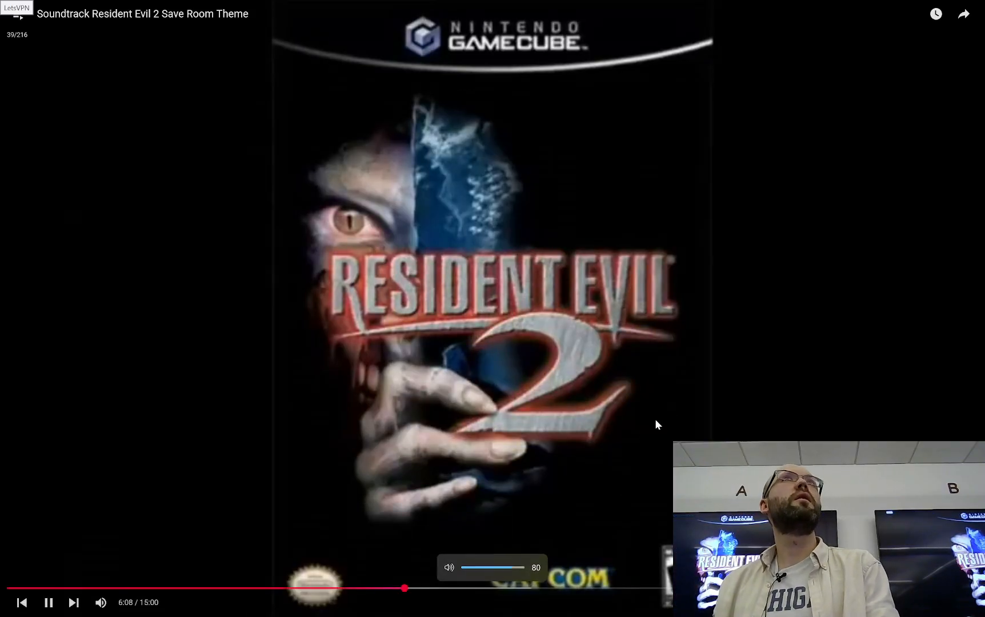
pyautogui.press('XF86AudioLowerVolume')
pyautogui.press('XF86AudioLowerVolume')
pyautogui.press('XF86AudioLowerVolume')
pyautogui.press('XF86AudioLowerVolume')
pyautogui.press('XF86AudioLowerVolume')
pyautogui.press('XF86AudioLowerVolume')
pyautogui.press('XF86AudioLowerVolume')
pyautogui.press('XF86AudioLowerVolume')
pyautogui.press('XF86AudioLowerVolume')
pyautogui.press('XF86AudioLowerVolume')
pyautogui.press('XF86AudioLowerVolume')
pyautogui.press('XF86AudioLowerVolume')
pyautogui.press('XF86AudioLowerVolume')
pyautogui.press('XF86AudioLowerVolume')
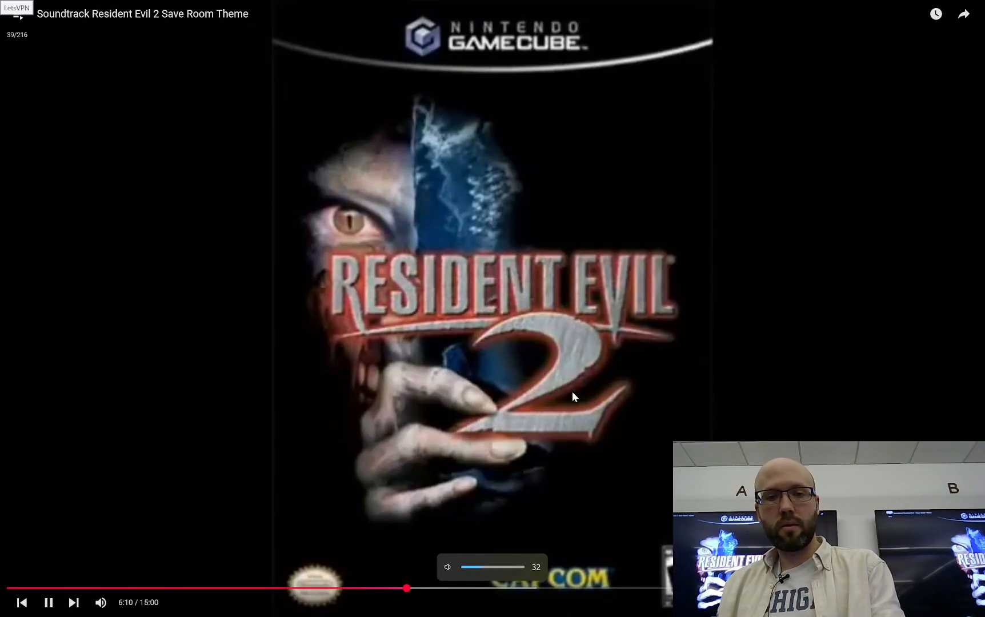
pyautogui.press('XF86AudioLowerVolume')
pyautogui.press('XF86AudioLowerVolume')
pyautogui.press('XF86AudioLowerVolume')
pyautogui.press('XF86AudioLowerVolume')
pyautogui.press('XF86AudioPlay')
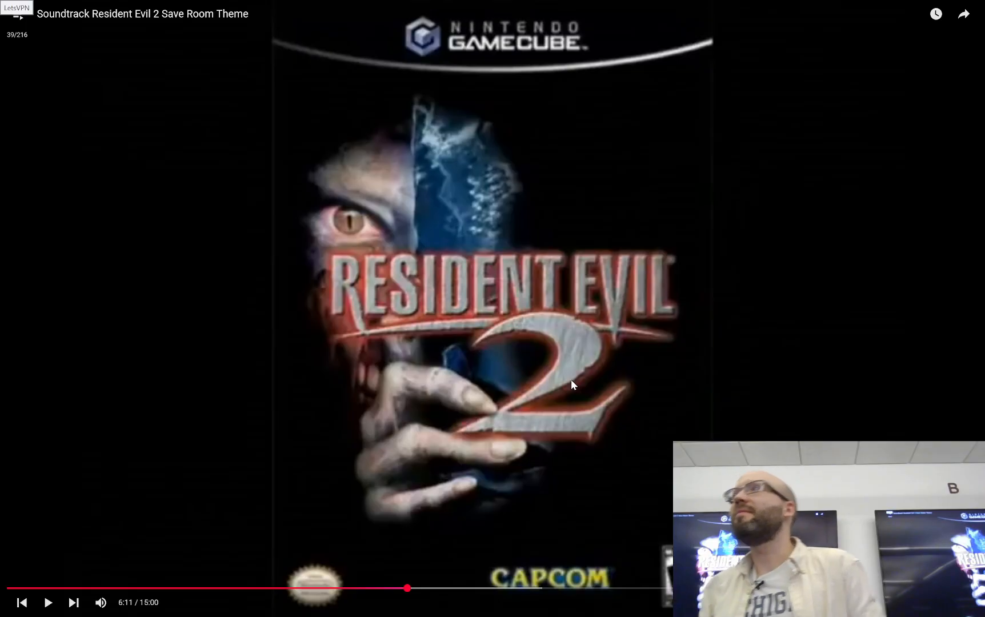
# Leave full screen, close the save room theme, GIF and WEBP browser tabs, and return to the 3dart_lecture_6 document
pyautogui.press('Escape')
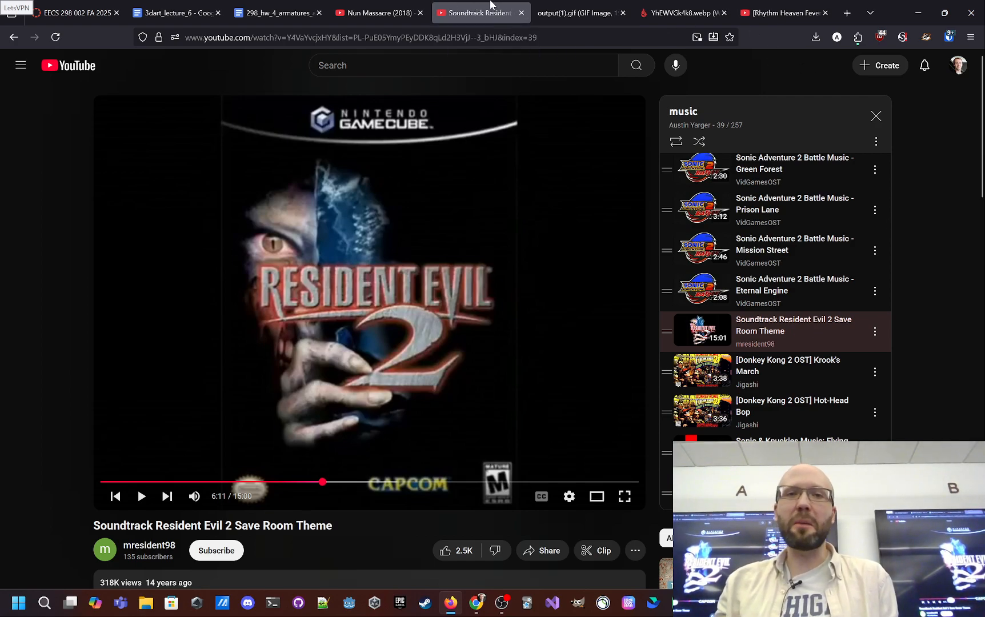
pyautogui.click(521, 13)
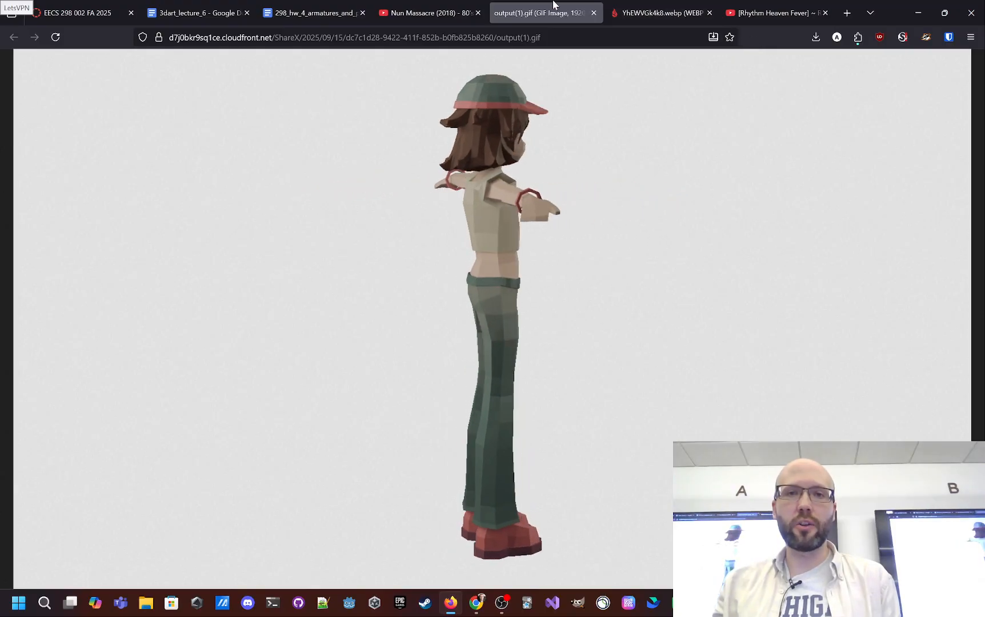
pyautogui.click(593, 12)
pyautogui.click(593, 13)
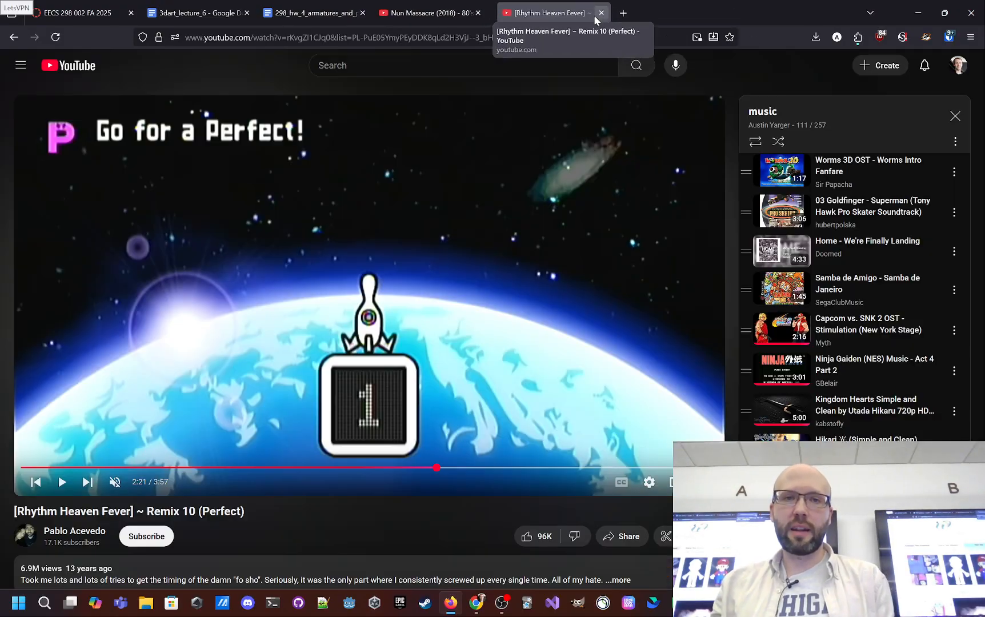
pyautogui.click(197, 6)
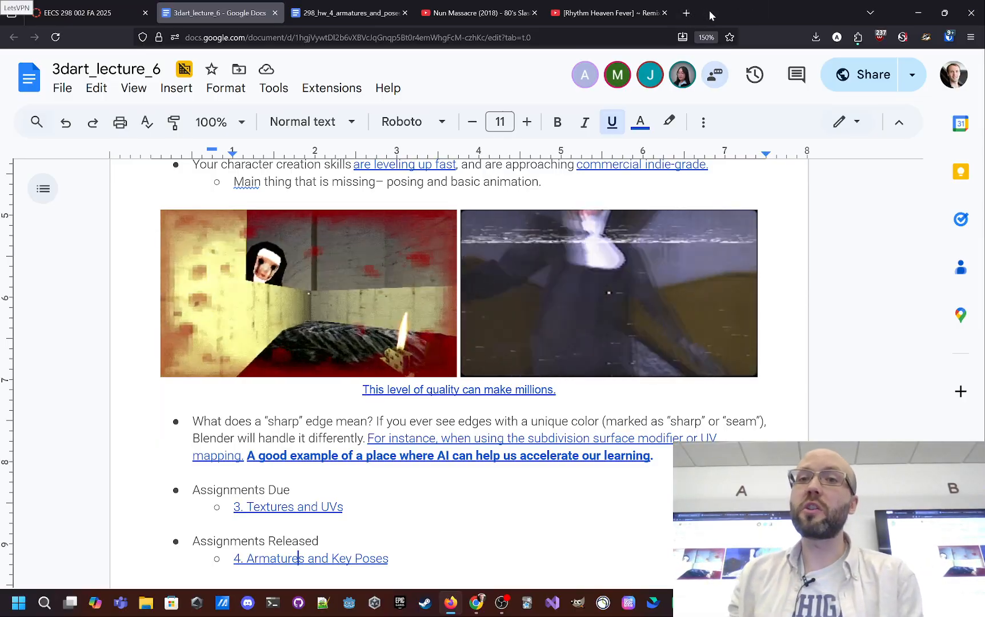
# View the eecs494.com home page in a new browser tab and close that tab again
pyautogui.hotkey('ctrl', 't')
pyautogui.write('eecs494.com')
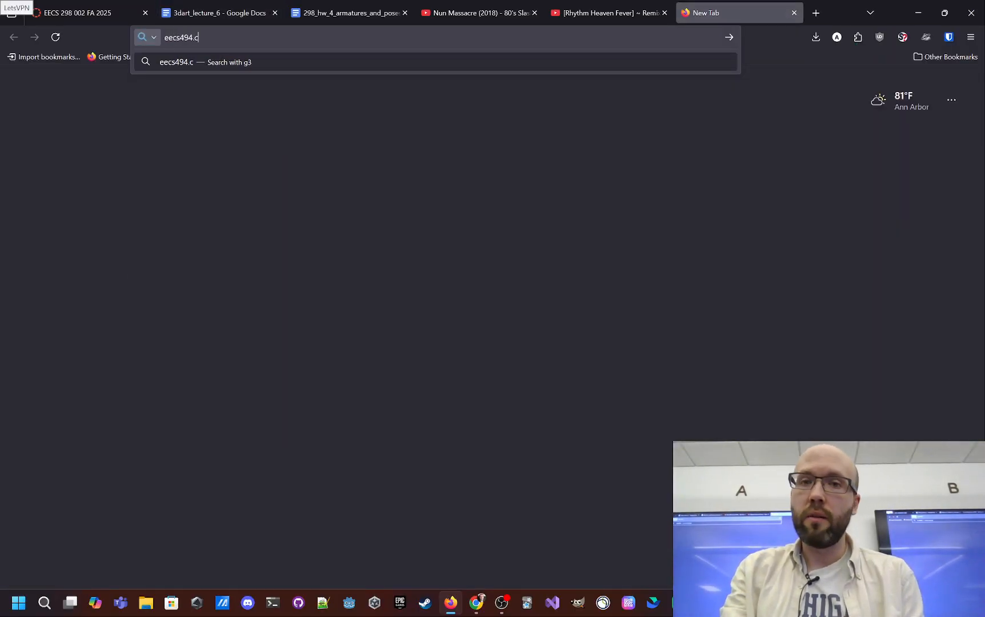
pyautogui.press('Return')
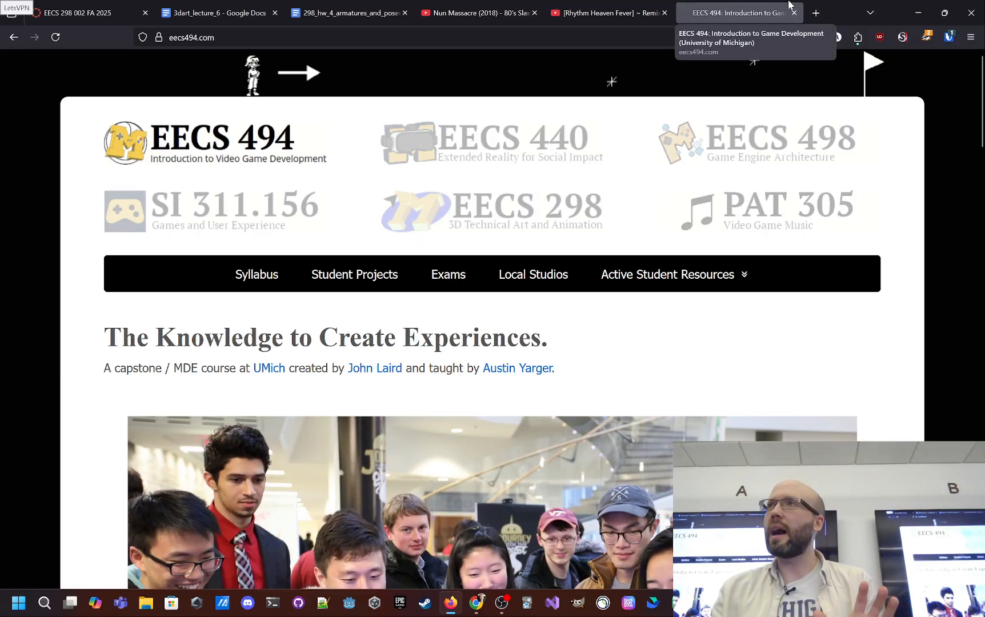
pyautogui.middleClick(768, 5)
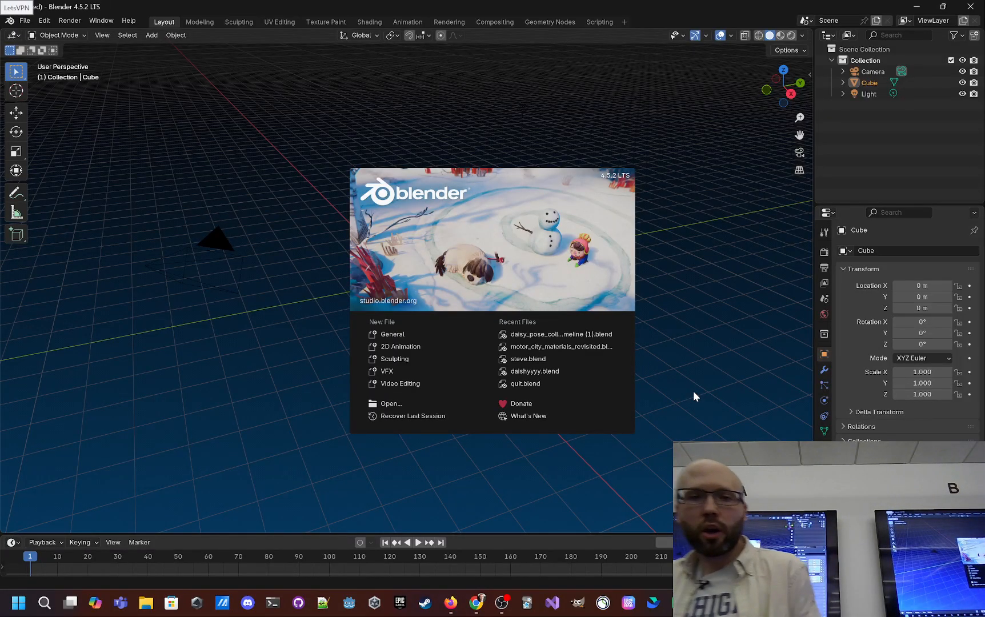
# Dismiss the splash screen and delete the default camera, cube and light from the new scene
pyautogui.click(694, 391)
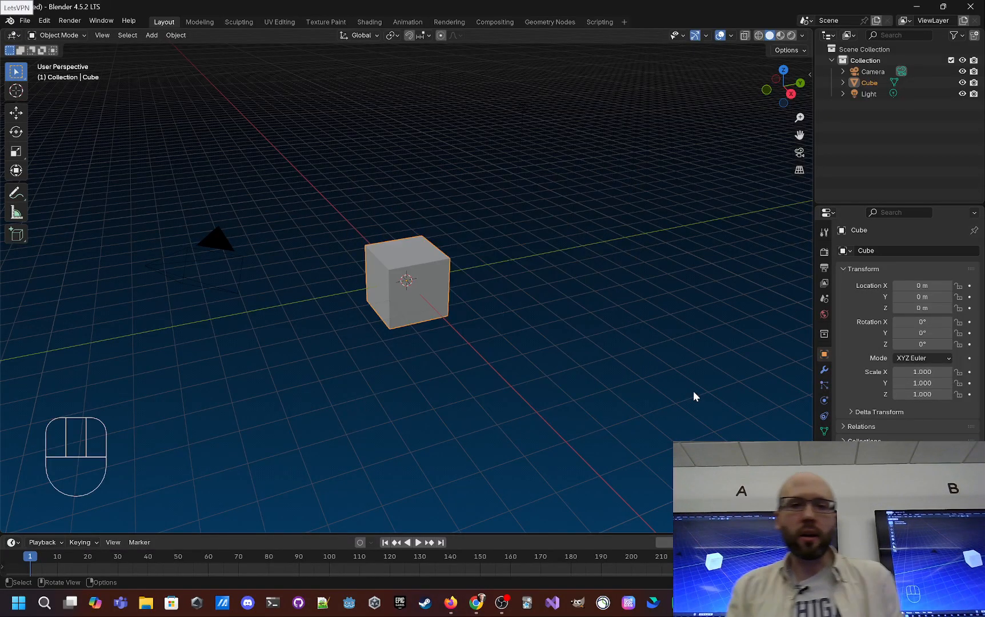
pyautogui.moveTo(661, 367); pyautogui.dragTo(592, 358, button='middle')
pyautogui.press('a')
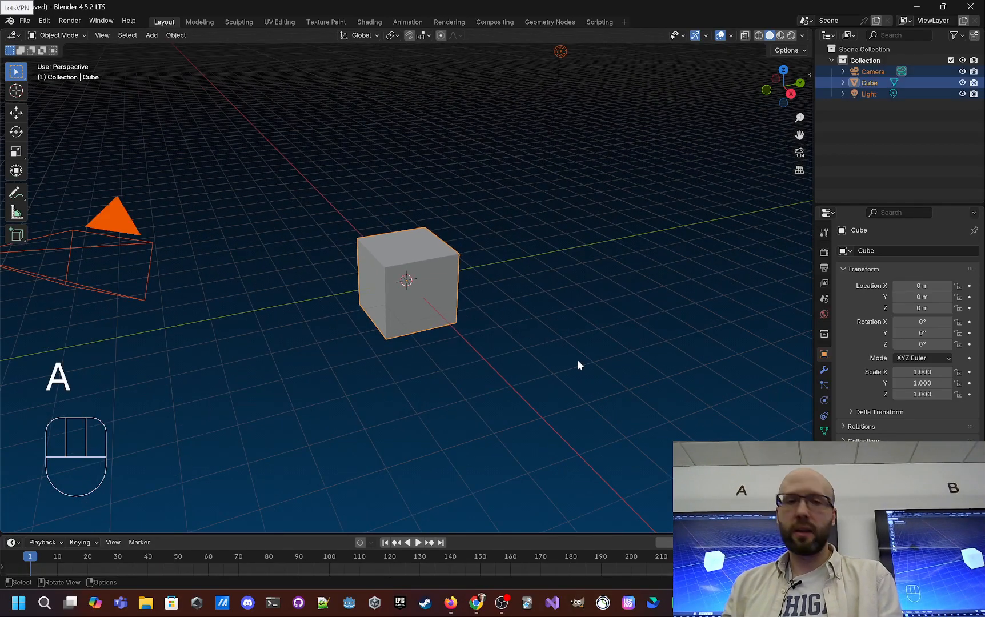
pyautogui.press('x')
pyautogui.click(542, 277)
pyautogui.moveTo(486, 312); pyautogui.dragTo(500, 321, button='middle')
# Add a mesh cube at the origin and move it up 1 m along Z
pyautogui.hotkey('shift', 'a')
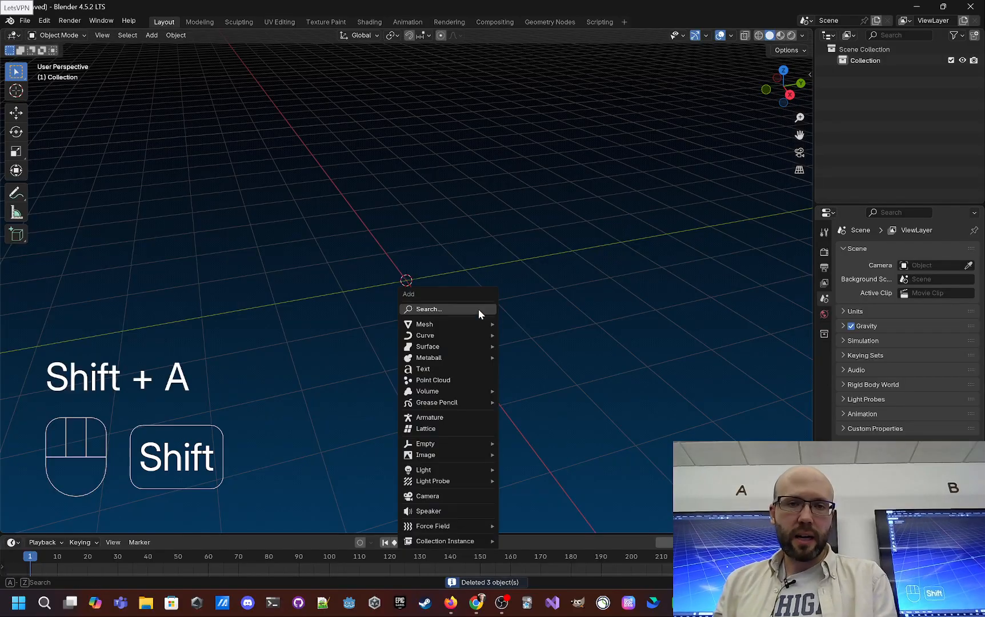
pyautogui.moveTo(478, 326)
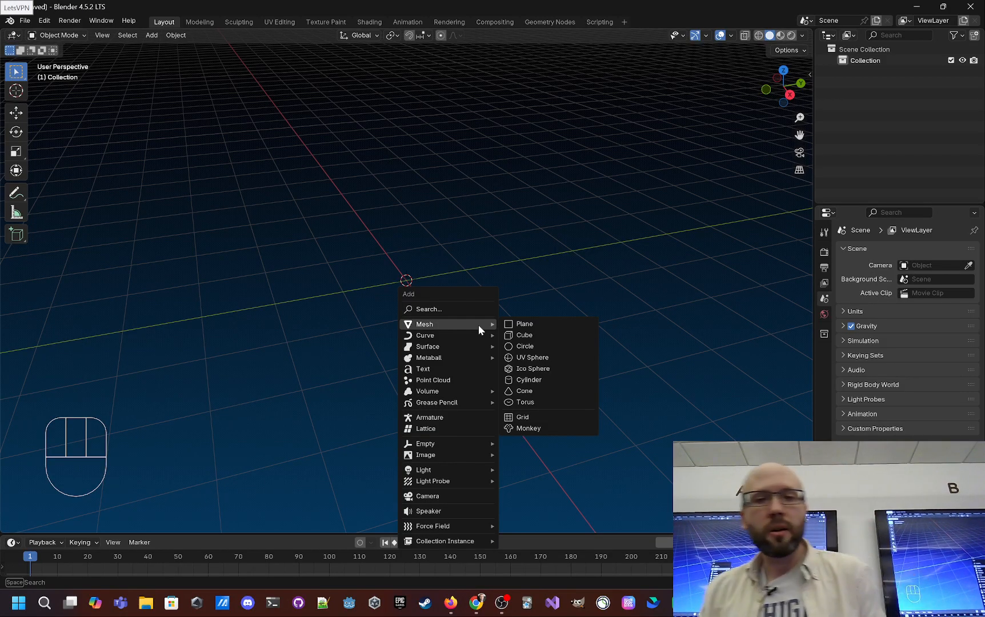
pyautogui.click(528, 335)
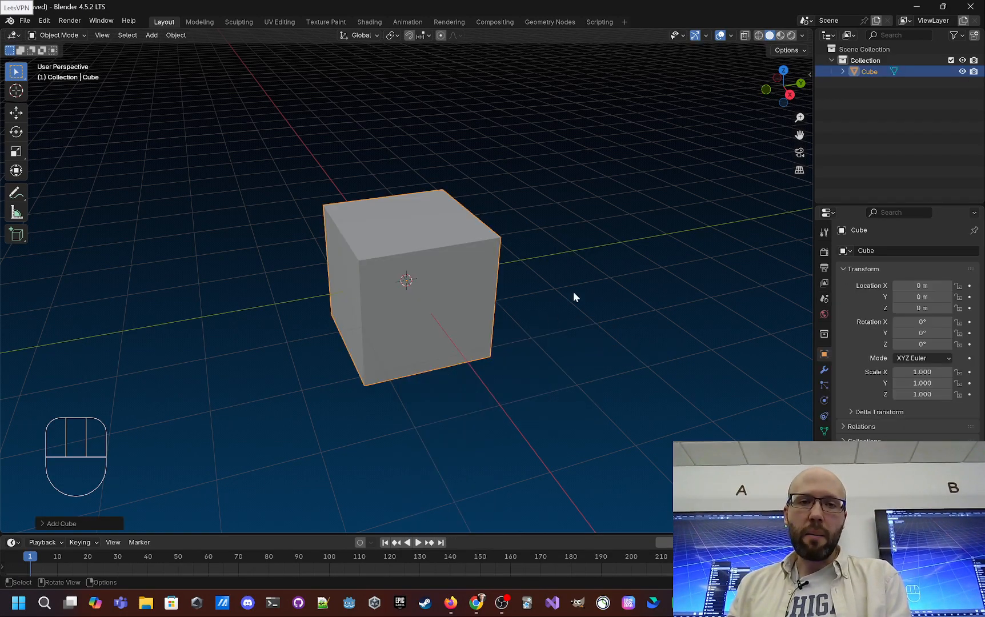
pyautogui.press('g')
pyautogui.press('z')
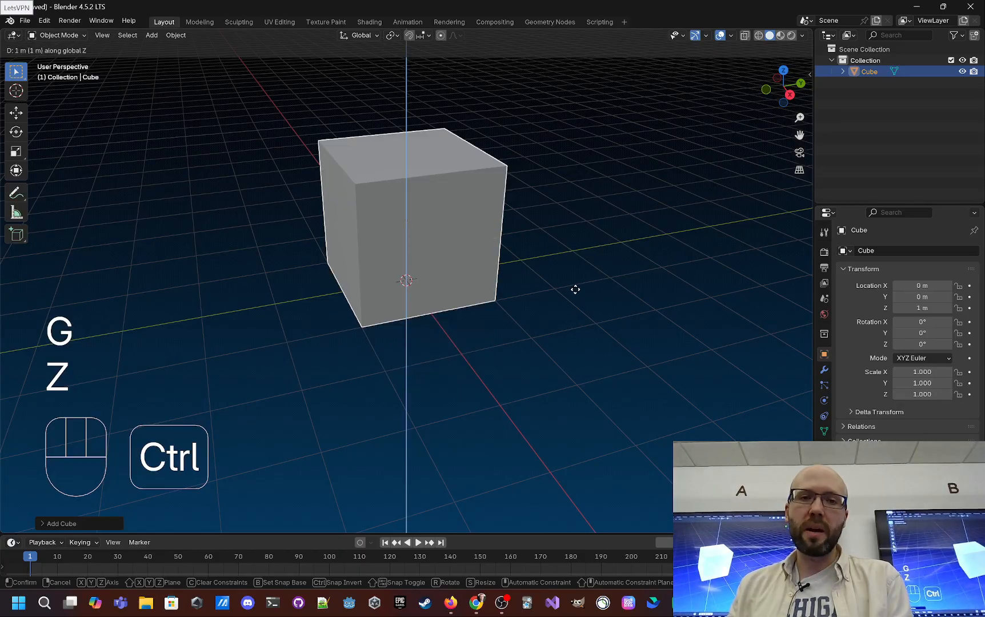
pyautogui.click(574, 288)
pyautogui.moveTo(574, 288); pyautogui.dragTo(523, 284, button='middle')
# In Edit Mode, move the cube's top face up along Z with snapping to stretch it into a tall column
pyautogui.press('Tab')
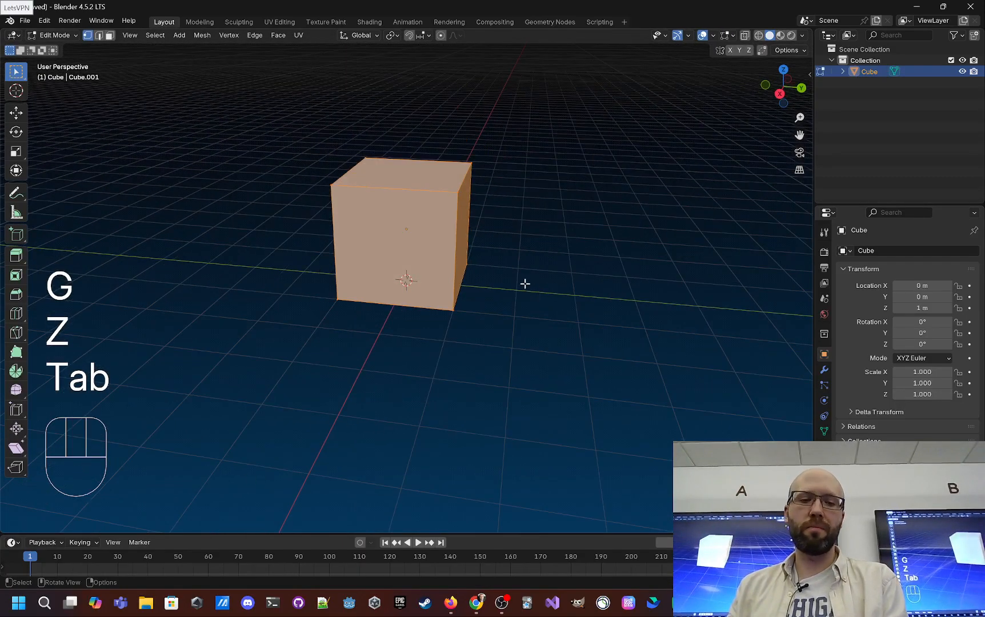
pyautogui.press('3')
pyautogui.click(409, 158)
pyautogui.click(435, 179)
pyautogui.scroll(-2, 554, 261)
pyautogui.press('g')
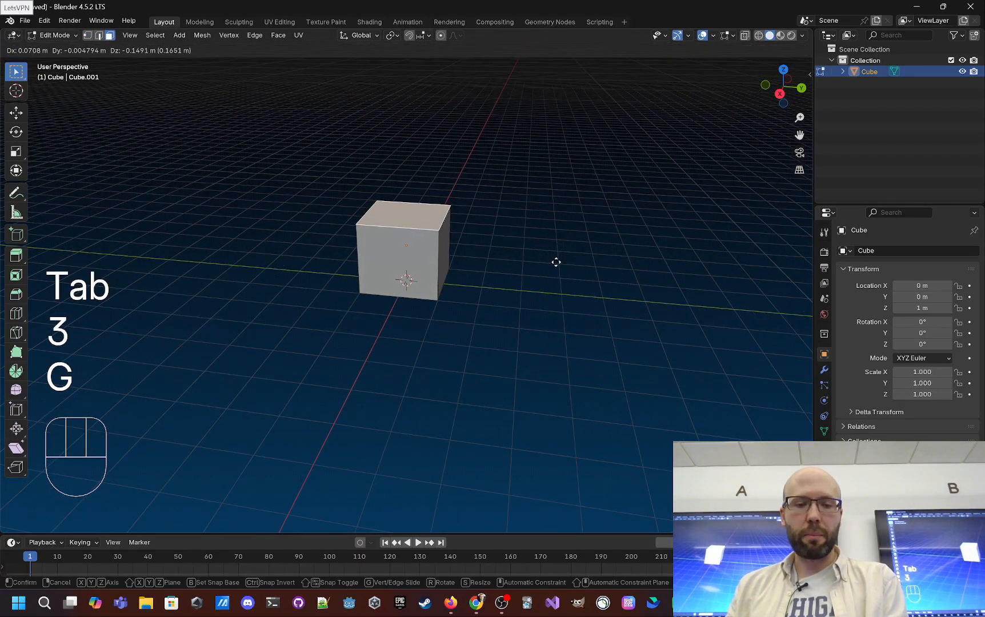
pyautogui.press('z')
pyautogui.click(538, 74)
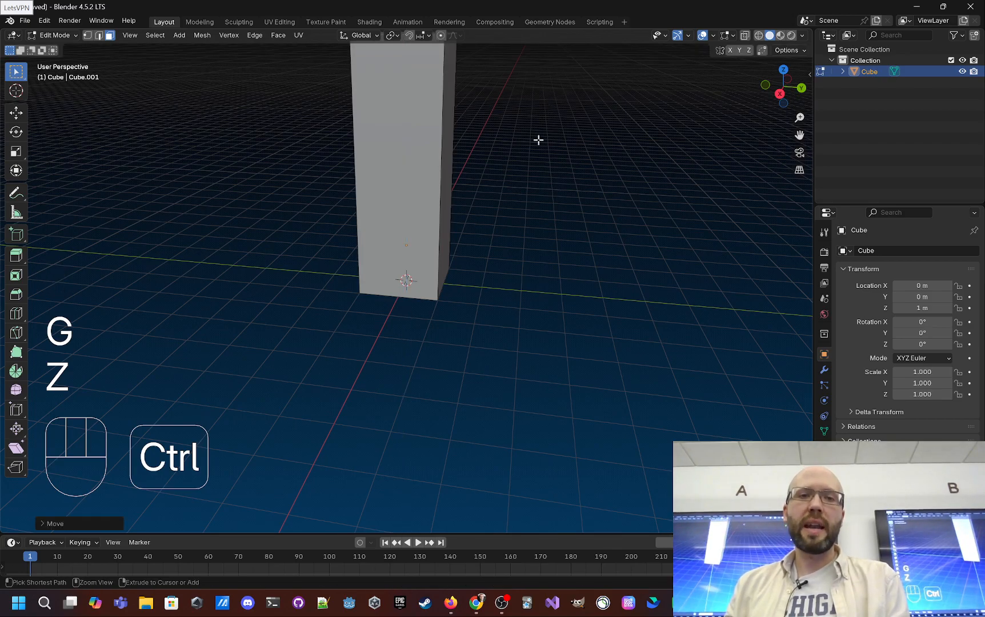
pyautogui.scroll(-2, 503, 154)
pyautogui.keyDown('shift'); pyautogui.moveTo(492, 184); pyautogui.dragTo(508, 268, button='middle'); pyautogui.keyUp('shift')
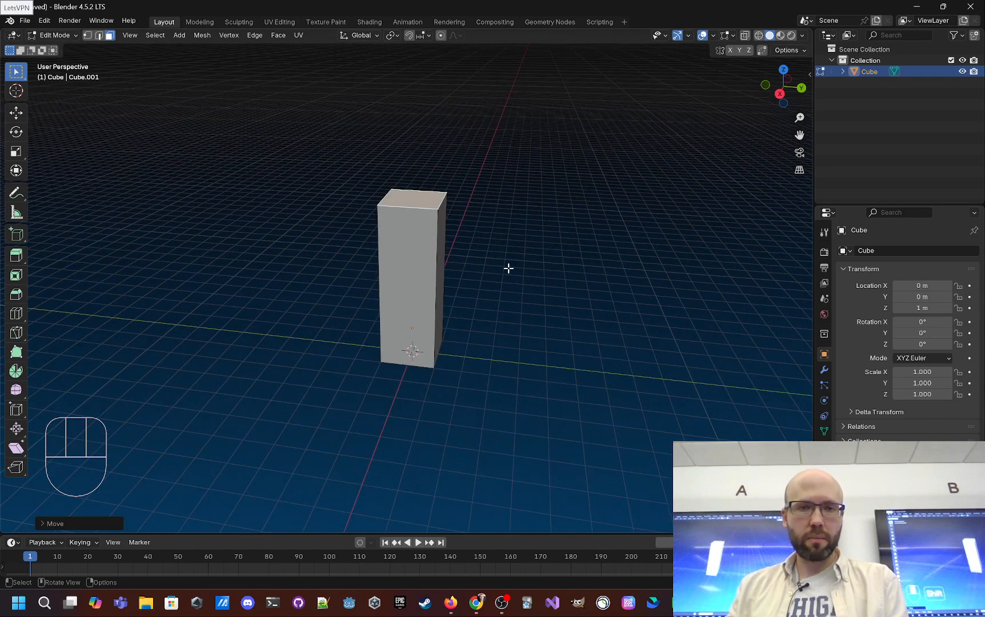
pyautogui.scroll(2, 514, 271)
pyautogui.click(578, 299)
pyautogui.moveTo(578, 299); pyautogui.dragTo(554, 263, button='middle')
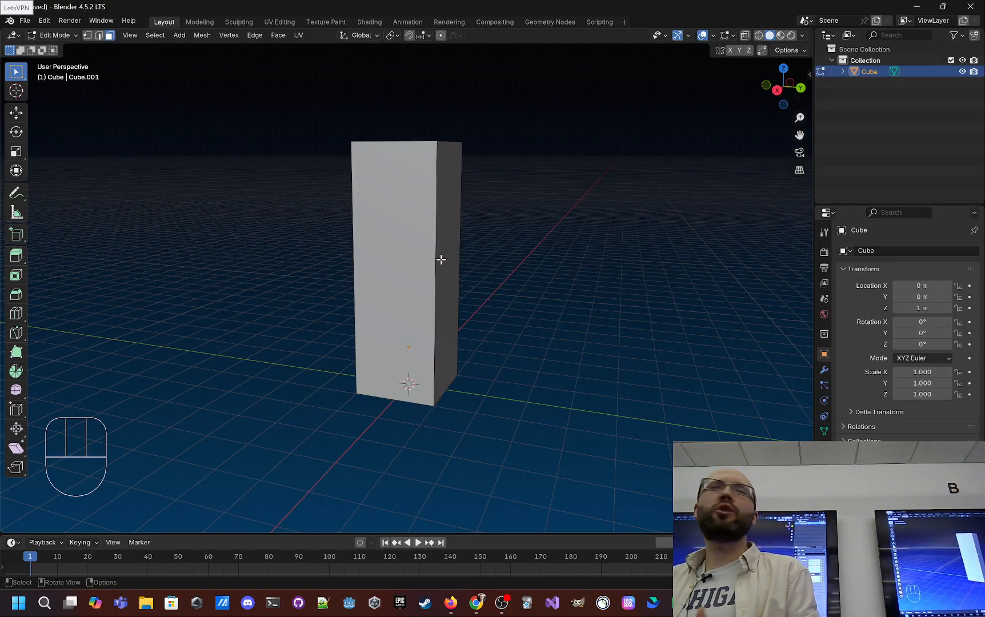
# Try box-selecting the vertices at the column's upper end and moving them freely, and undo the move
pyautogui.click(441, 260)
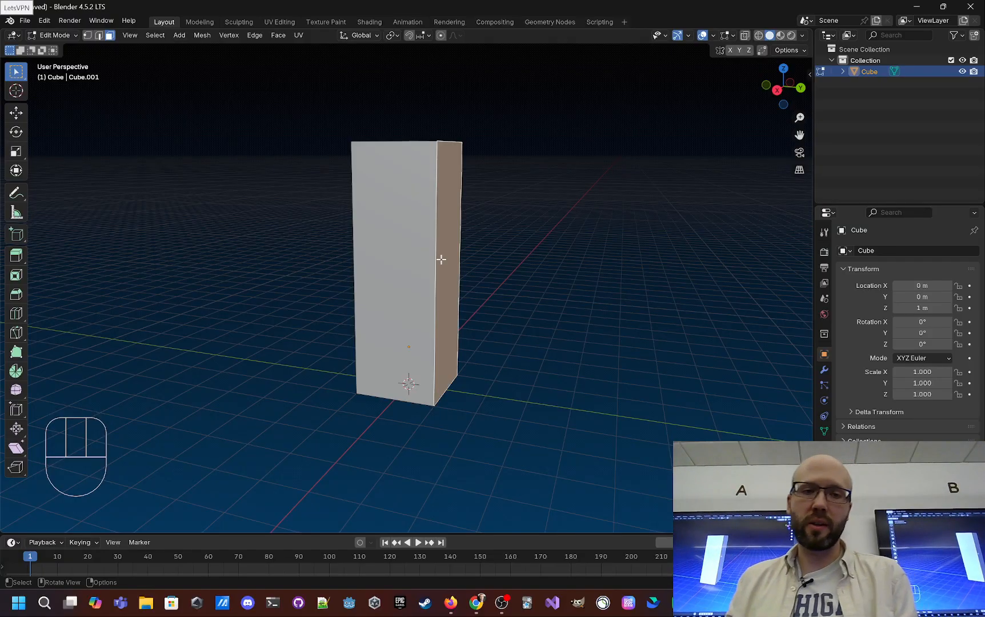
pyautogui.click(576, 241)
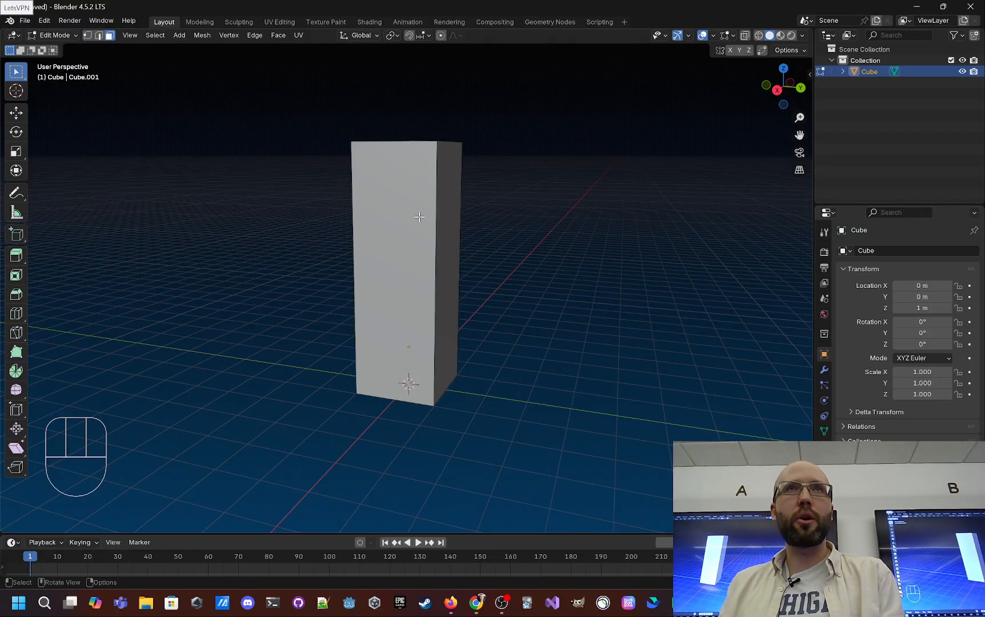
pyautogui.press('1')
pyautogui.press('1')
pyautogui.moveTo(321, 104); pyautogui.dragTo(571, 167)
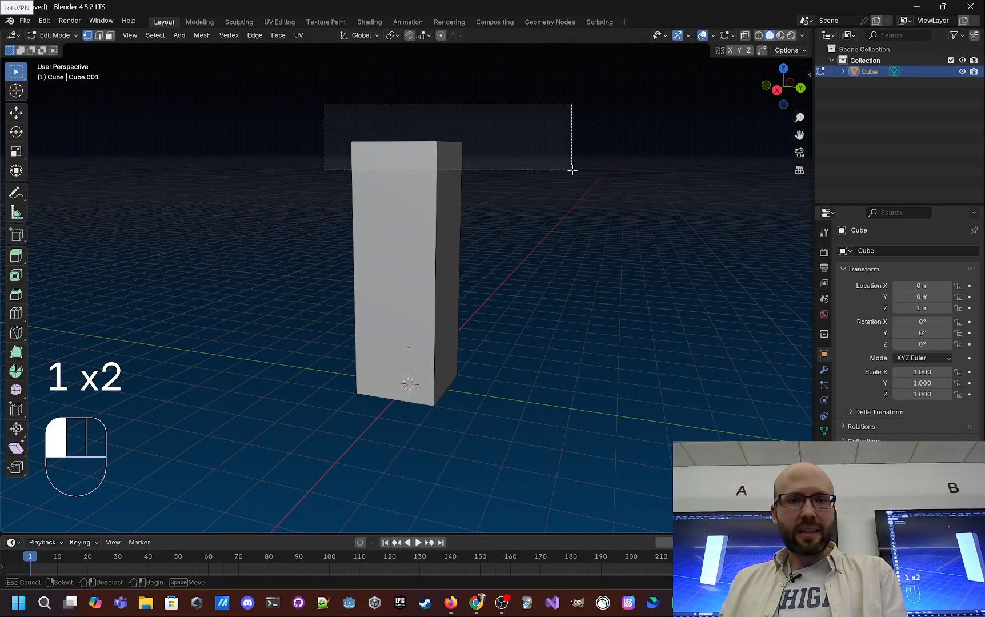
pyautogui.moveTo(571, 167); pyautogui.dragTo(490, 204, button='middle')
pyautogui.press('g')
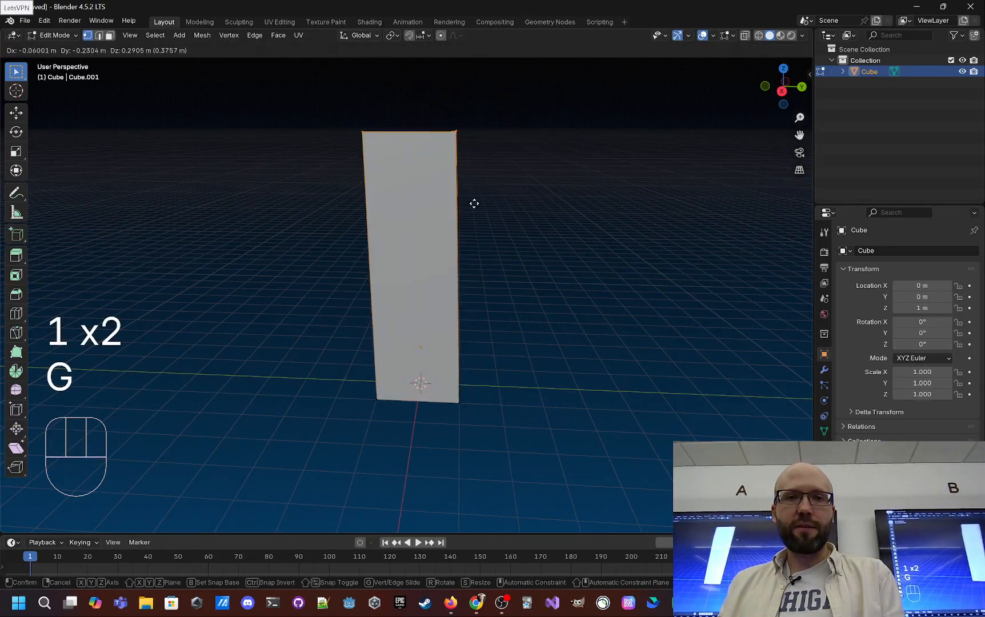
pyautogui.click(473, 204)
pyautogui.hotkey('ctrl', 'z')
# Reselect the column's top vertices, move them sideways to skew it and back again, and undo both moves
pyautogui.moveTo(345, 137); pyautogui.dragTo(556, 207)
pyautogui.moveTo(557, 207); pyautogui.dragTo(560, 214, button='middle')
pyautogui.press('g')
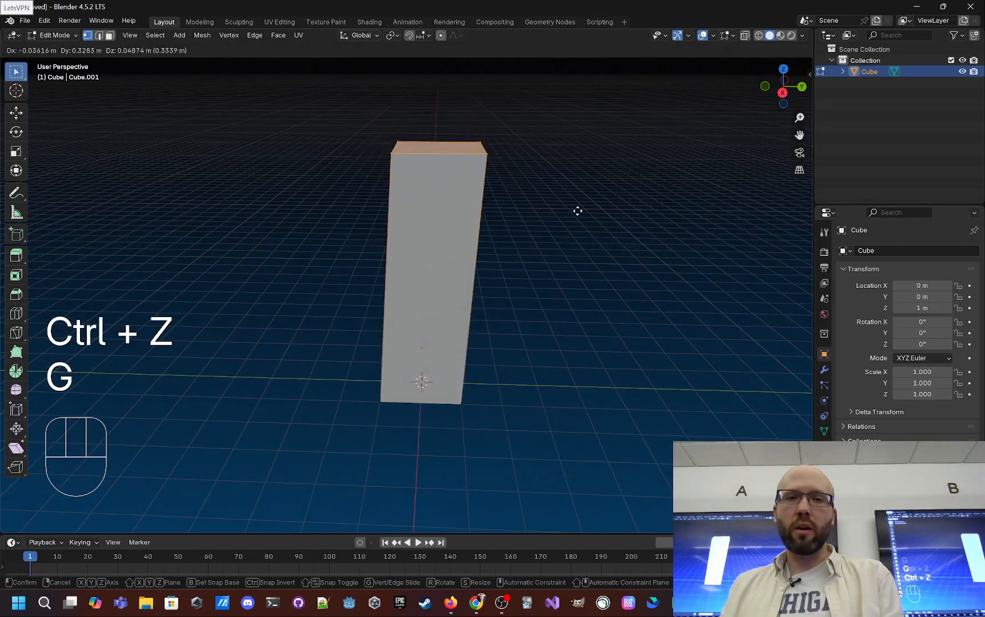
pyautogui.click(627, 187)
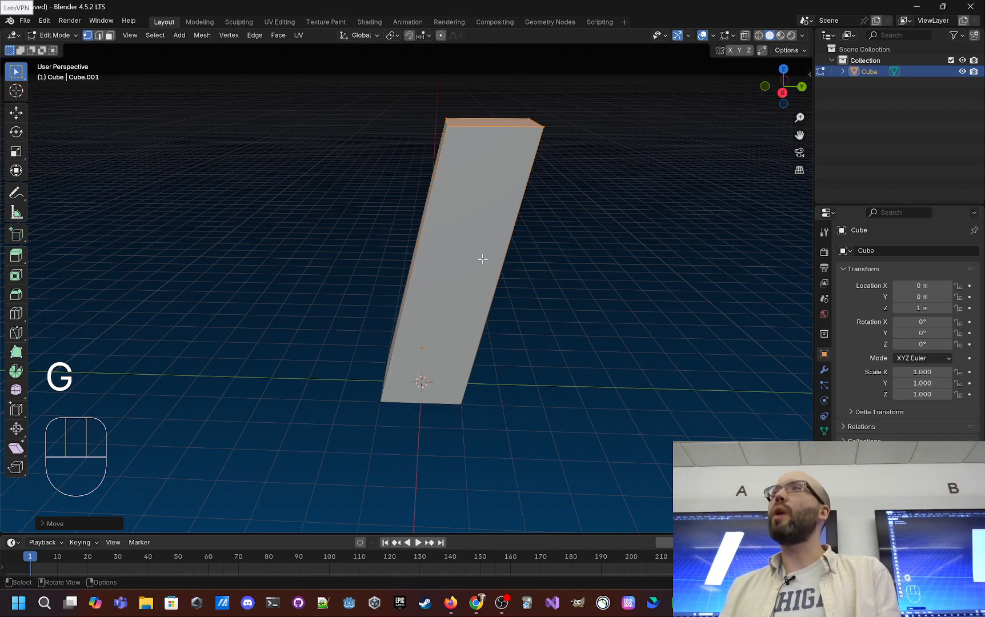
pyautogui.press('g')
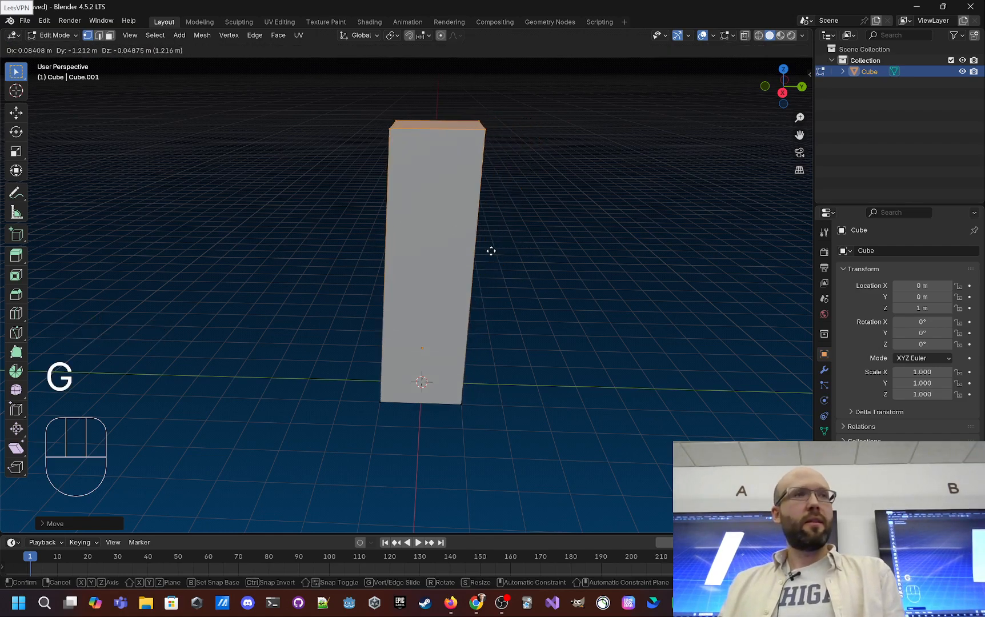
pyautogui.click(496, 284)
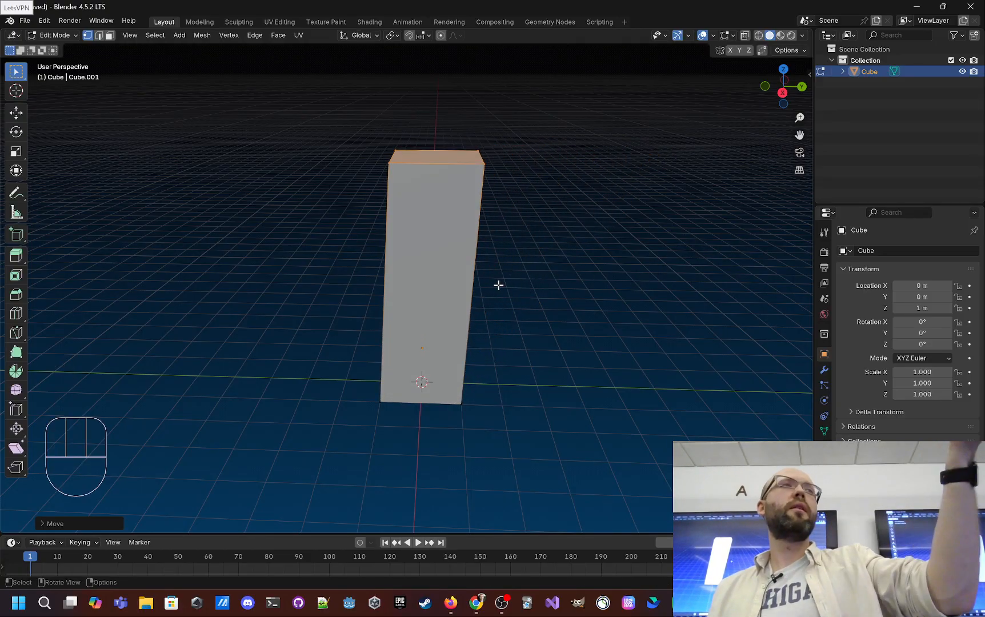
pyautogui.press('ctrl')
pyautogui.hotkey('ctrl', 'z')
pyautogui.hotkey('ctrl', 'z')
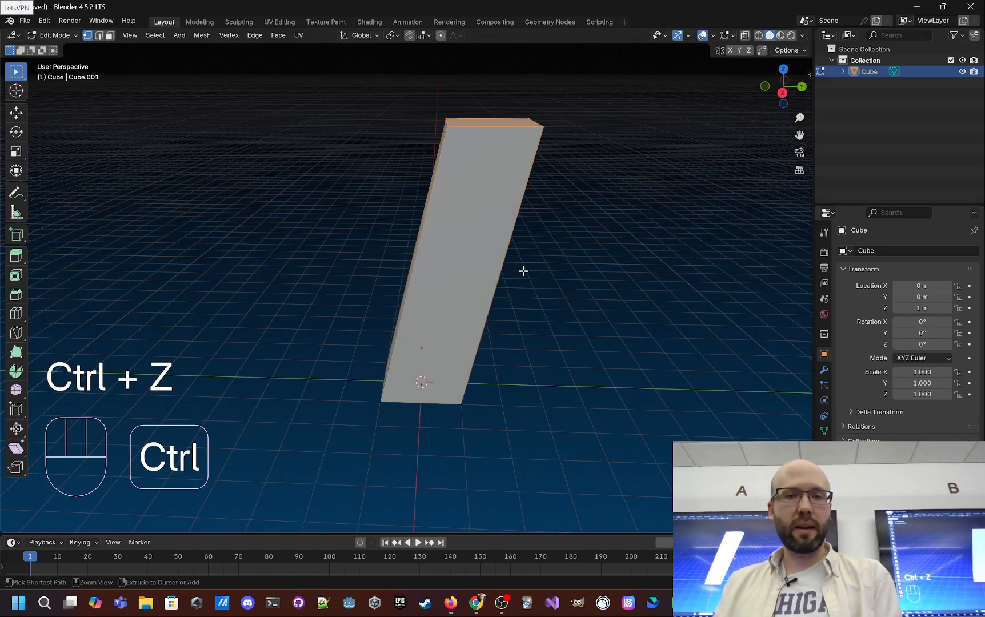
# Add ten evenly spaced horizontal loop cuts along the column's height and clear the selection
pyautogui.moveTo(534, 270); pyautogui.dragTo(470, 226, button='middle')
pyautogui.press('2')
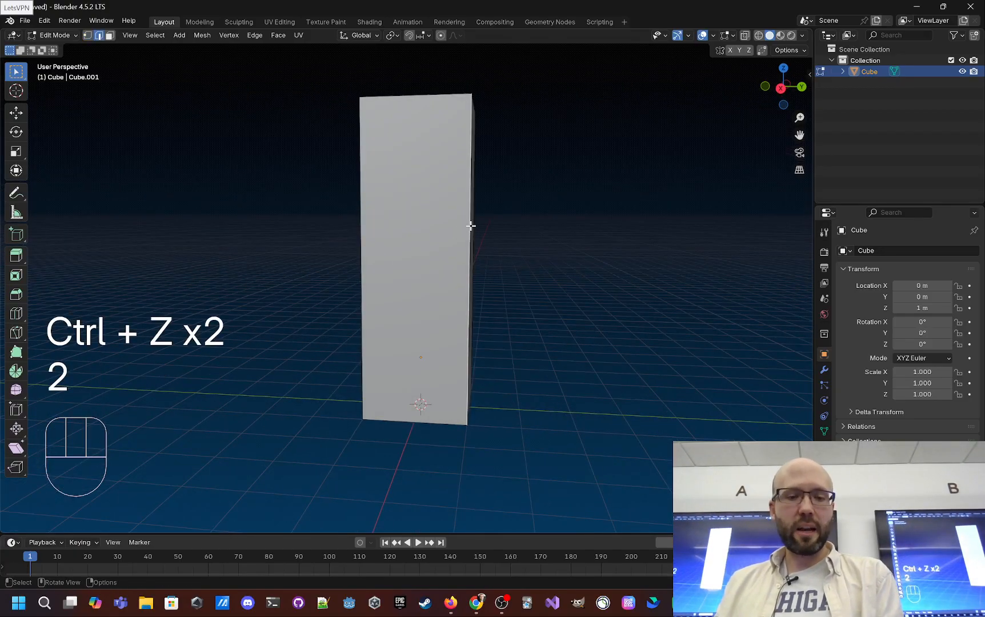
pyautogui.hotkey('ctrl', 'r')
pyautogui.scroll(8, 470, 226)
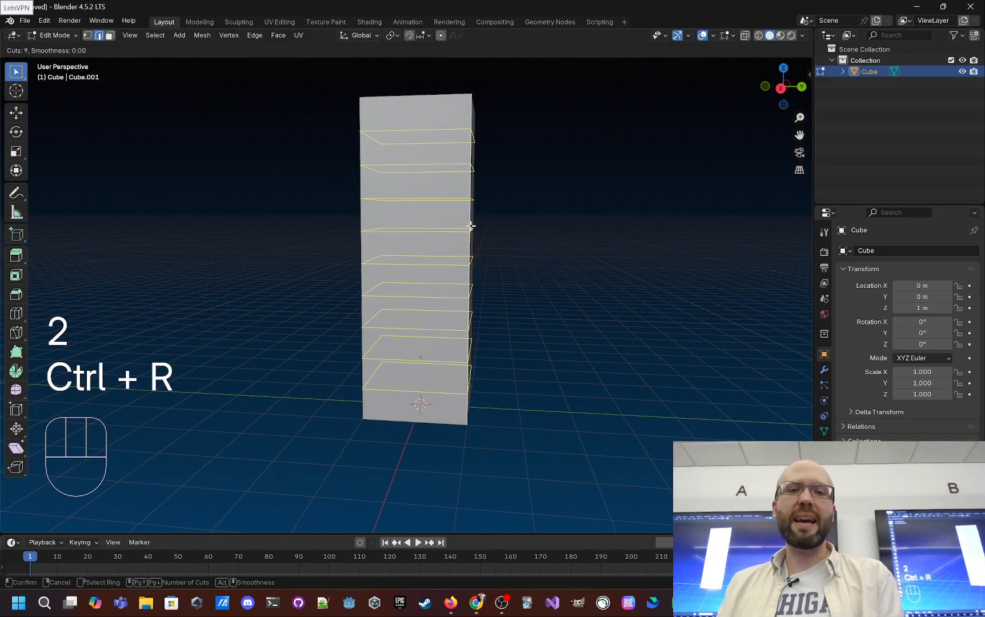
pyautogui.click(470, 225)
pyautogui.click(470, 225)
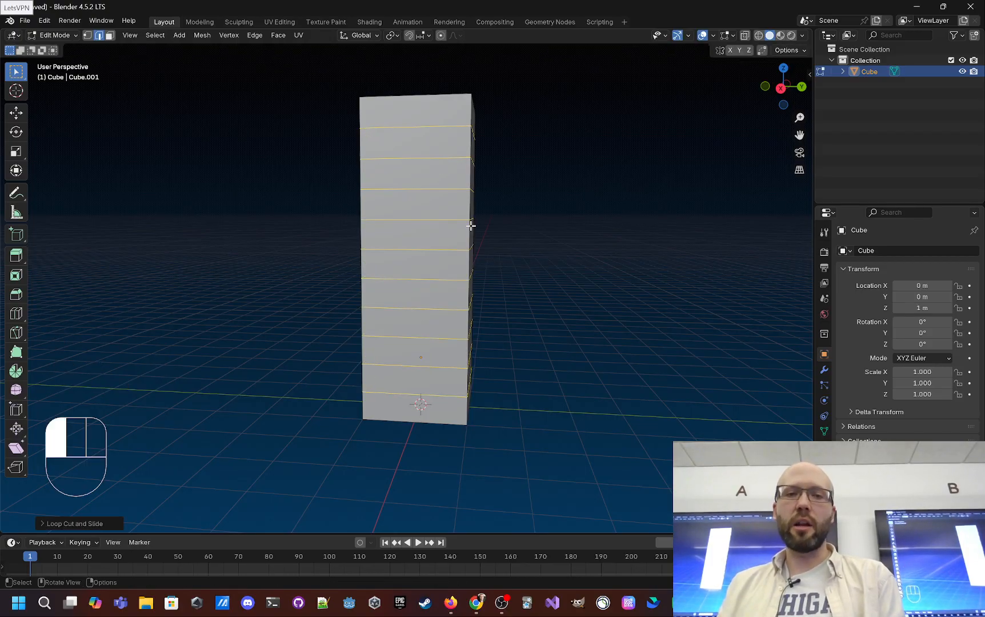
pyautogui.click(605, 246)
pyautogui.moveTo(558, 264); pyautogui.dragTo(538, 289, button='middle')
pyautogui.scroll(3, 511, 284)
pyautogui.scroll(-3, 549, 282)
pyautogui.moveTo(526, 294); pyautogui.dragTo(523, 297)
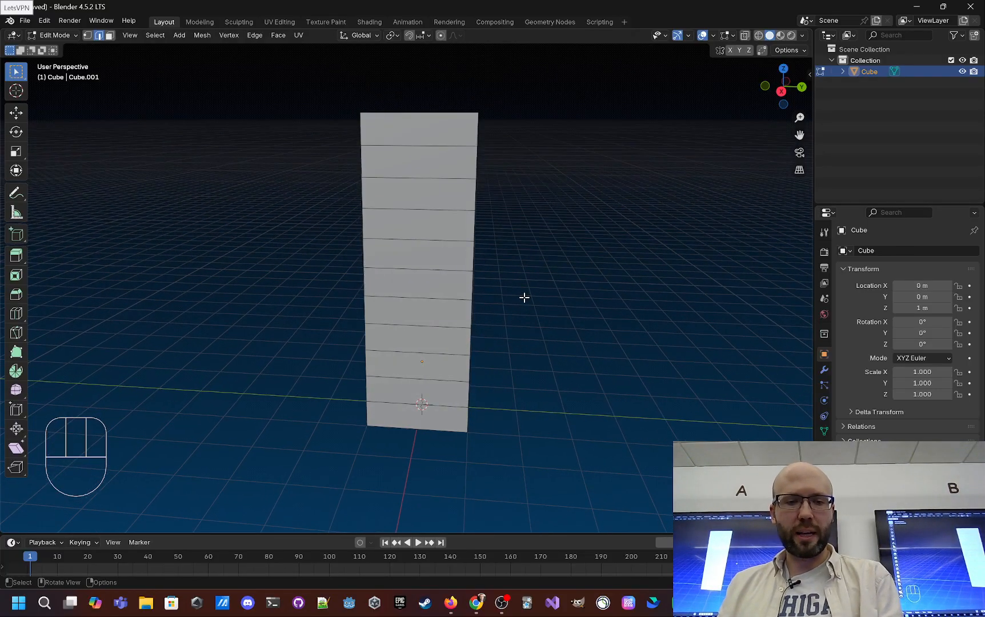
# In edge select mode, select the vertical edge loops along all four corners of the column
pyautogui.press('3')
pyautogui.press('4')
pyautogui.press('2')
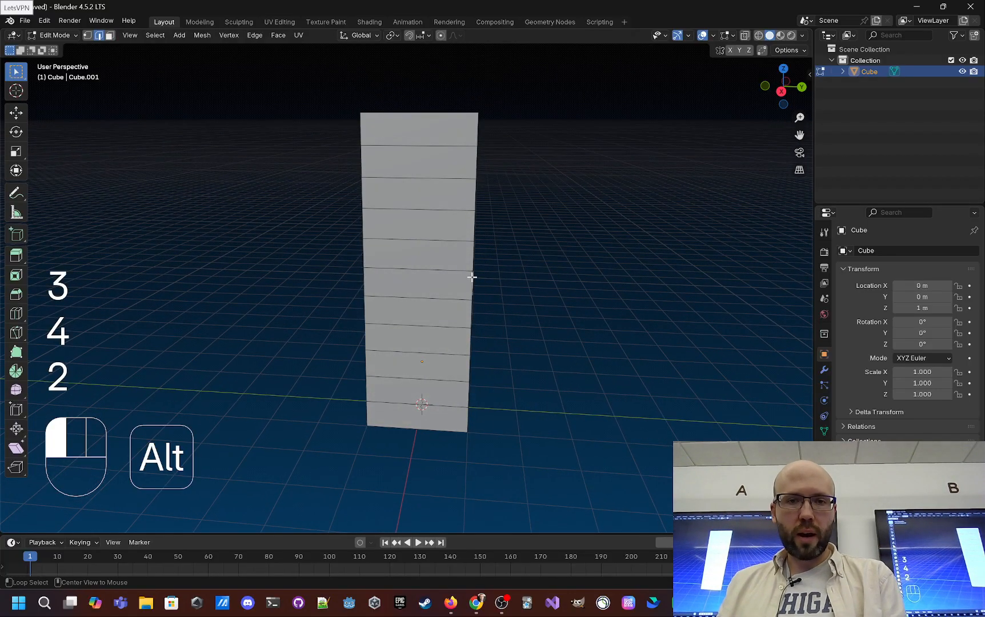
pyautogui.moveTo(472, 275); pyautogui.dragTo(366, 254, button='middle')
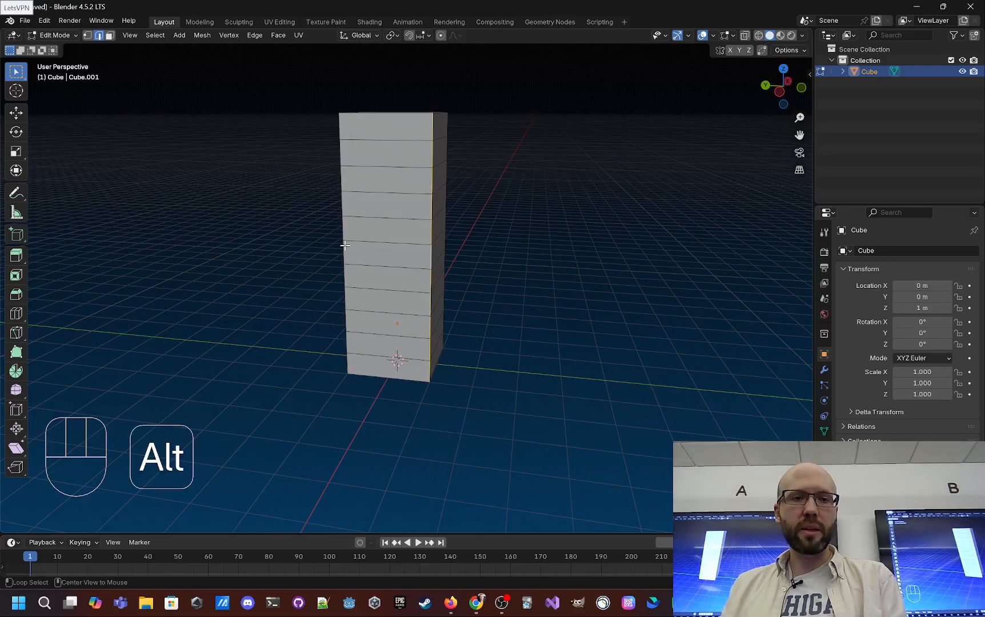
pyautogui.moveTo(513, 254); pyautogui.dragTo(517, 268, button='middle')
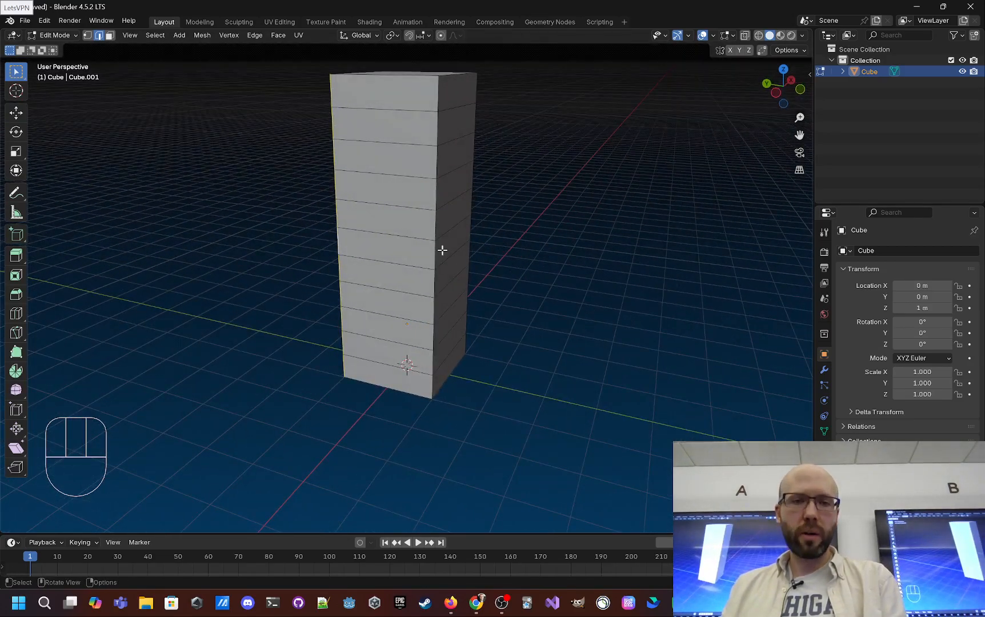
pyautogui.keyDown('alt'); pyautogui.keyDown('shift'); pyautogui.click(435, 246); pyautogui.keyUp('shift'); pyautogui.keyUp('alt')
pyautogui.scroll(1, 527, 253)
pyautogui.moveTo(669, 243); pyautogui.dragTo(499, 237, button='middle')
pyautogui.keyDown('alt'); pyautogui.keyDown('shift'); pyautogui.click(531, 234); pyautogui.keyUp('shift'); pyautogui.keyUp('alt')
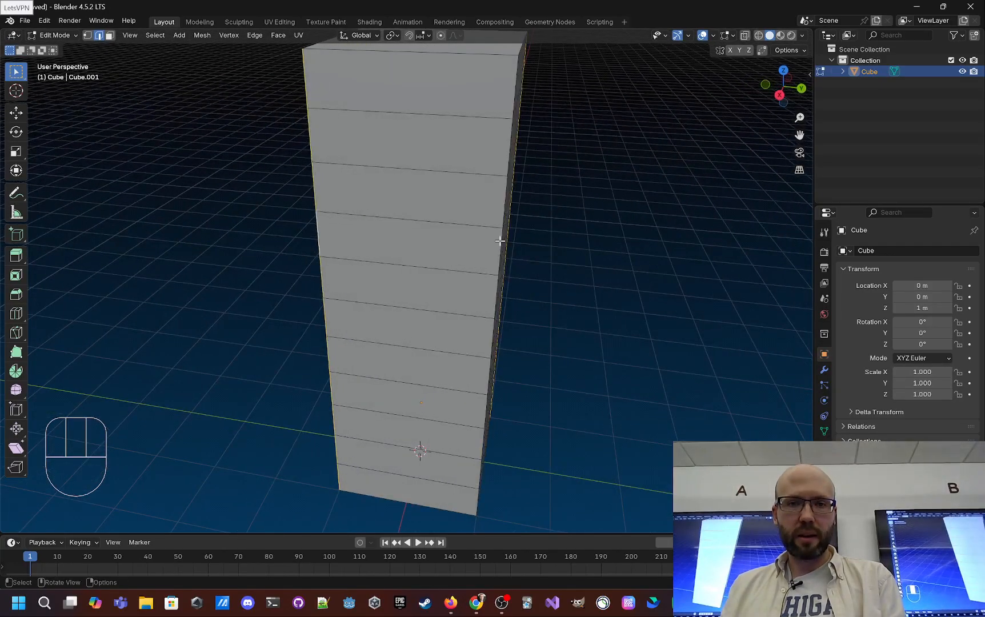
pyautogui.keyDown('alt'); pyautogui.keyDown('shift'); pyautogui.click(501, 238); pyautogui.keyUp('shift'); pyautogui.keyUp('alt')
pyautogui.moveTo(574, 283)
pyautogui.mouseDown(button='middle')
pyautogui.moveTo(547, 271)
pyautogui.moveTo(554, 282)
pyautogui.mouseUp(button='middle')
pyautogui.scroll(-4, 554, 281)
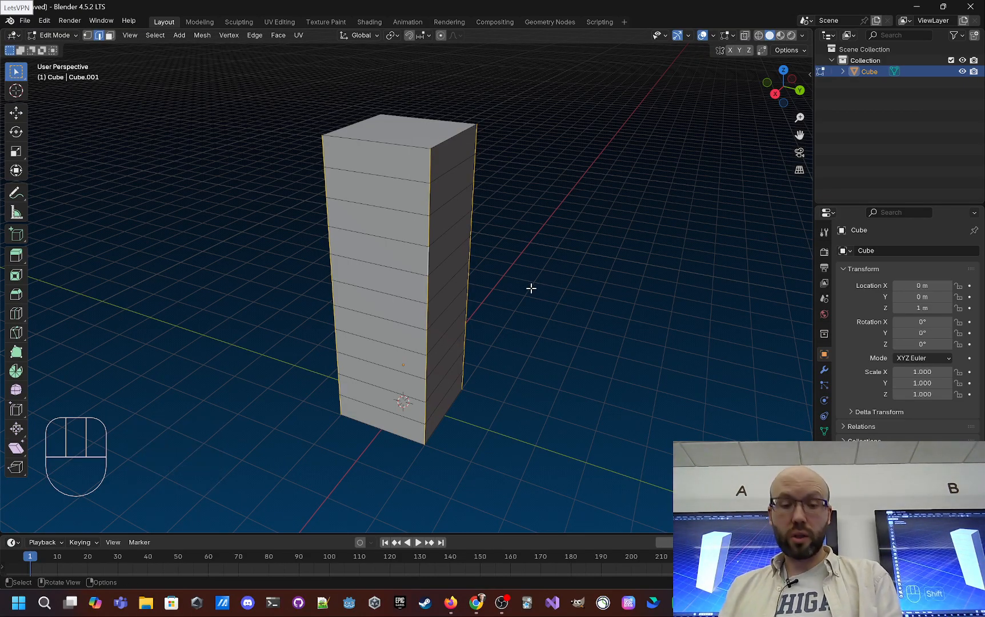
# Bevel the four vertical corner edge loops with 3 segments and an offset of about 0.55 m, and clear the selection
pyautogui.hotkey('ctrl', 'b')
pyautogui.scroll(2, 580, 278)
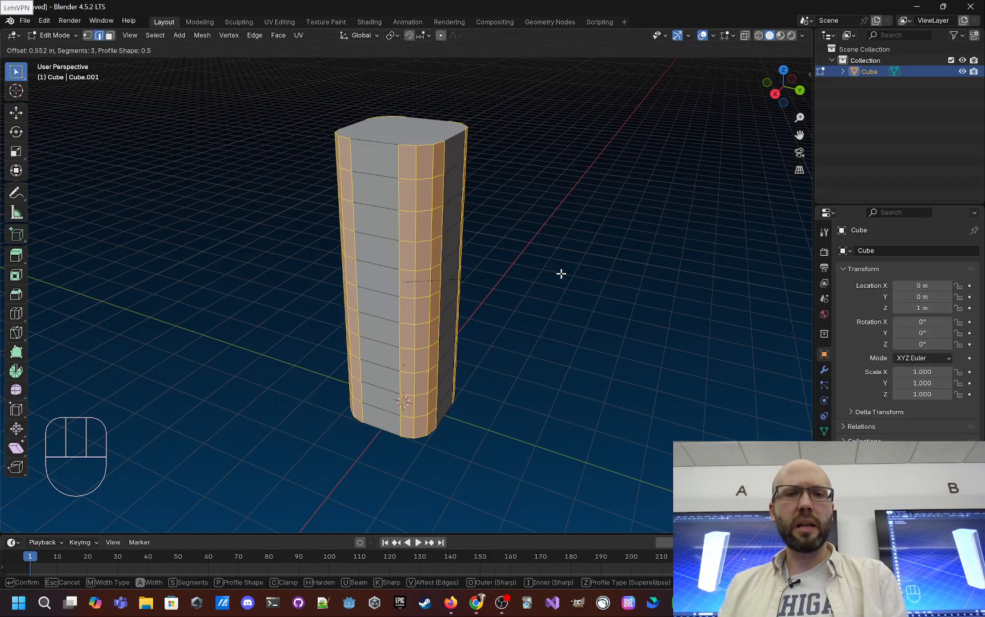
pyautogui.click(558, 273)
pyautogui.click(565, 337)
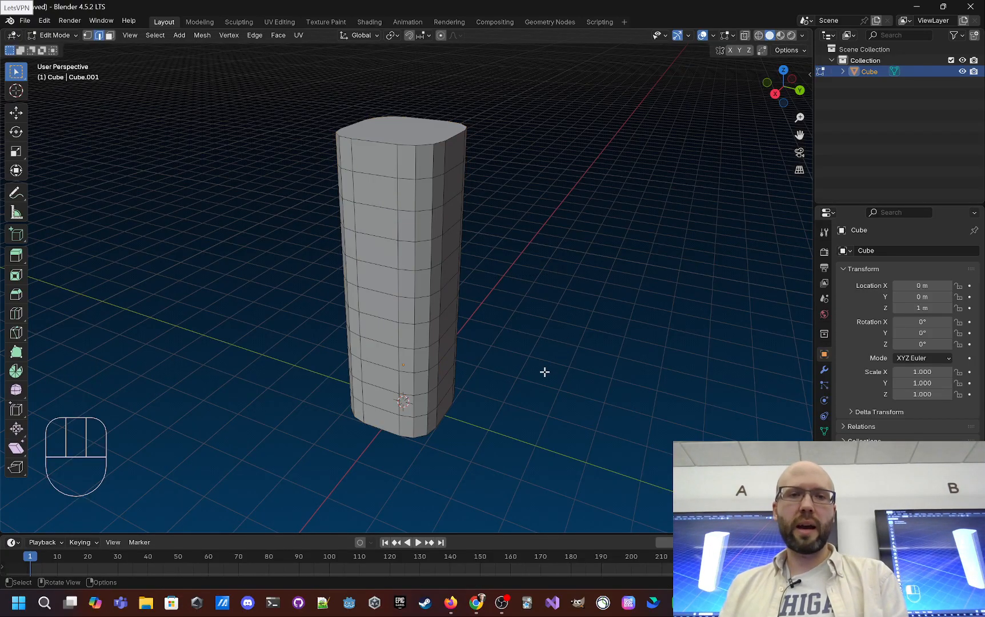
# Try smooth shading on the column in Object Mode, inspect it from several angles, and undo the shading
pyautogui.moveTo(543, 371); pyautogui.dragTo(564, 362, button='middle')
pyautogui.press('Tab')
pyautogui.scroll(-5, 552, 362)
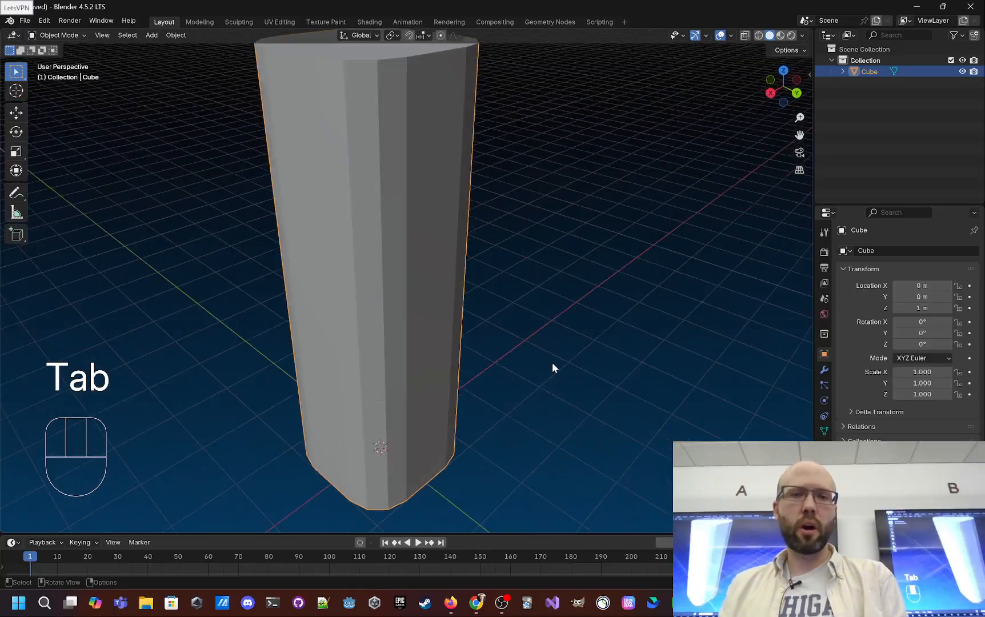
pyautogui.rightClick(444, 233)
pyautogui.click(434, 233)
pyautogui.click(508, 284)
pyautogui.moveTo(508, 284)
pyautogui.mouseDown(button='middle')
pyautogui.moveTo(556, 276)
pyautogui.moveTo(513, 275)
pyautogui.mouseUp(button='middle')
pyautogui.moveTo(445, 266); pyautogui.dragTo(554, 233, button='middle')
pyautogui.scroll(4, 458, 268)
pyautogui.scroll(-4, 464, 286)
pyautogui.hotkey('ctrl', 'z')
pyautogui.hotkey('ctrl', 'z')
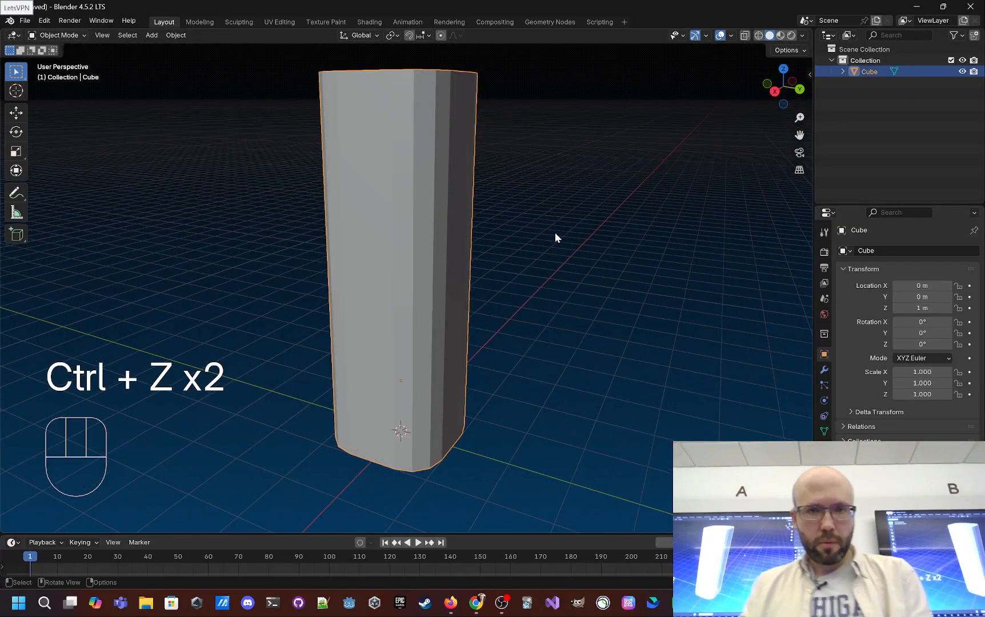
# Check the column's subdivided faces in Edit Mode, switch to vertex selection, and return to Object Mode
pyautogui.click(552, 231)
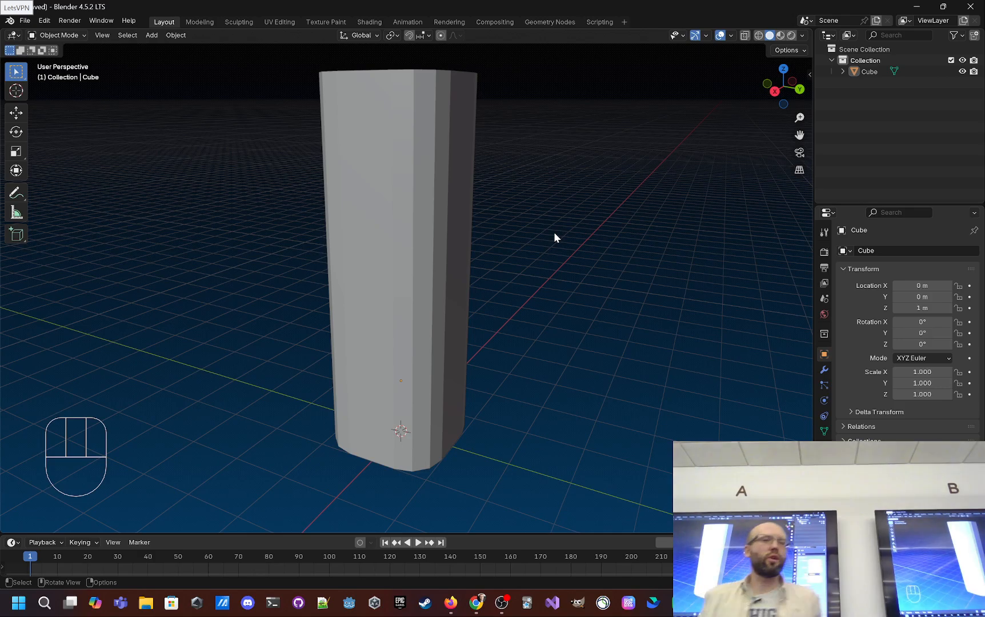
pyautogui.click(410, 182)
pyautogui.press('Tab')
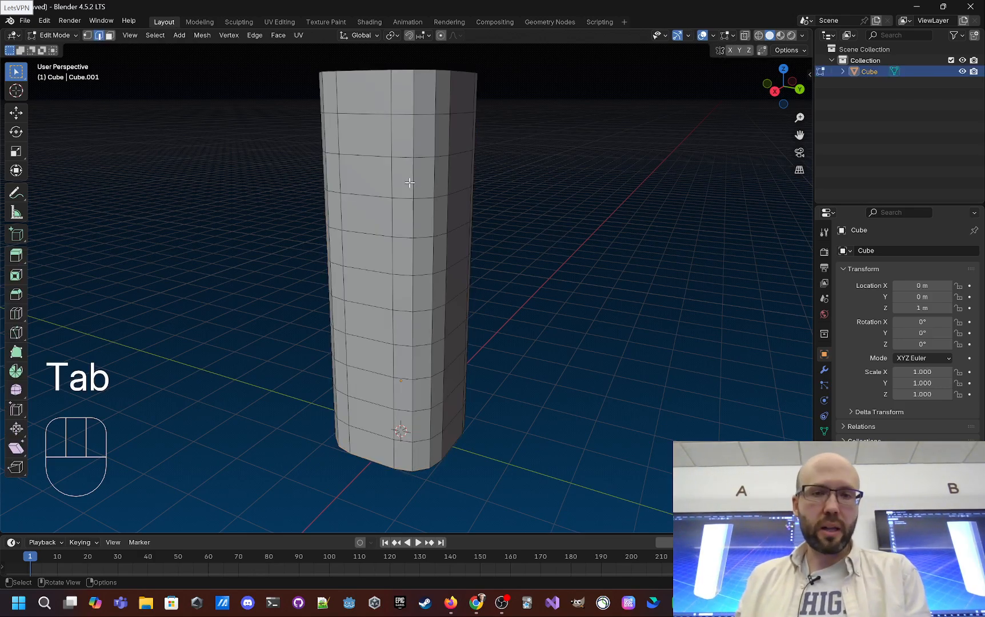
pyautogui.moveTo(561, 289); pyautogui.dragTo(577, 237, button='middle')
pyautogui.press('1')
pyautogui.press('Tab')
pyautogui.scroll(-3, 567, 280)
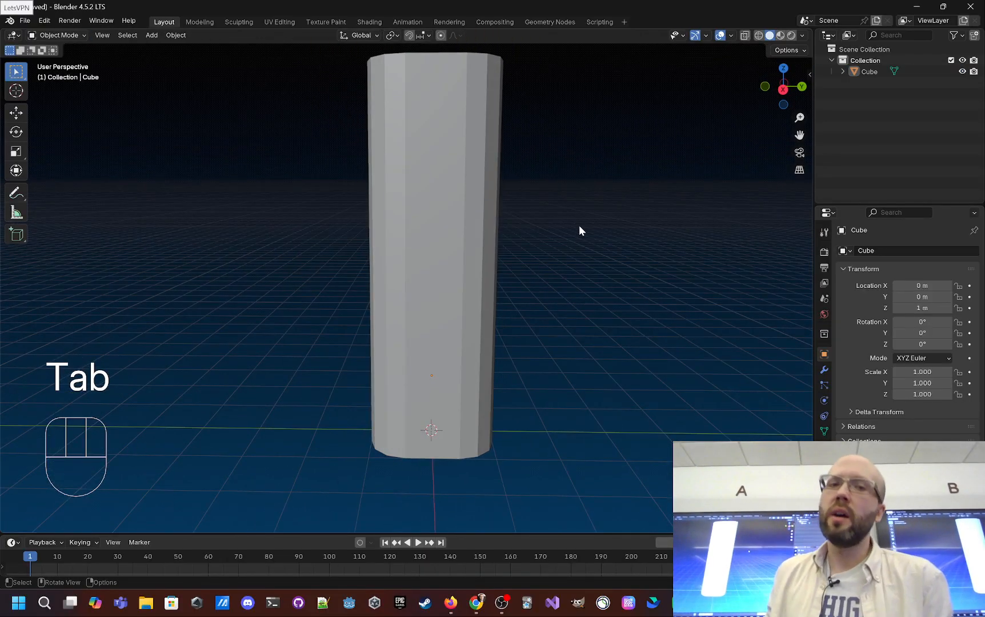
# Rename the column object to WormGeo and clear the selection
pyautogui.click(458, 222)
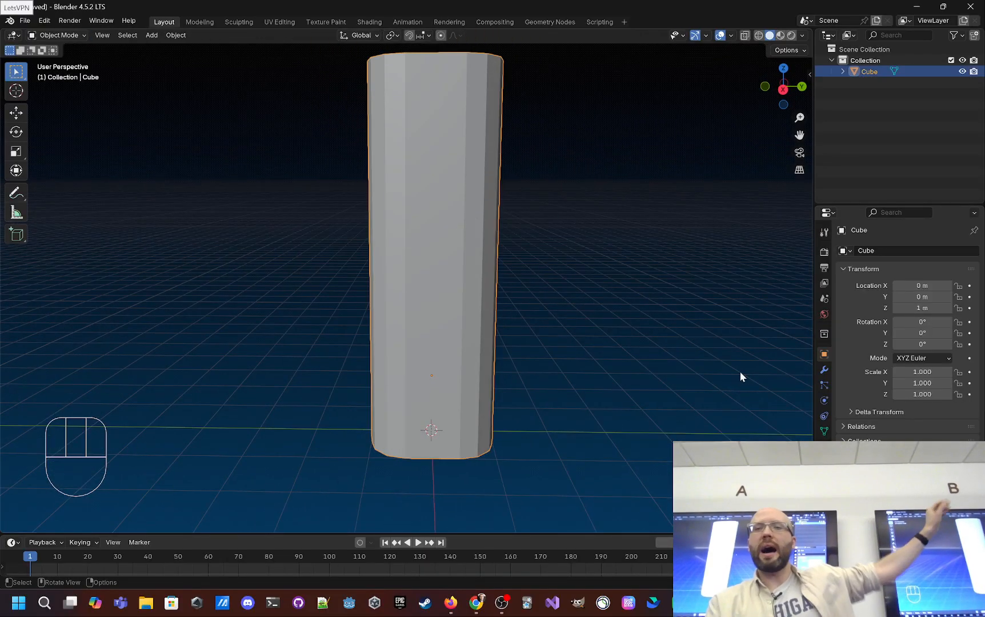
pyautogui.doubleClick(869, 70)
pyautogui.write('WormGeo')
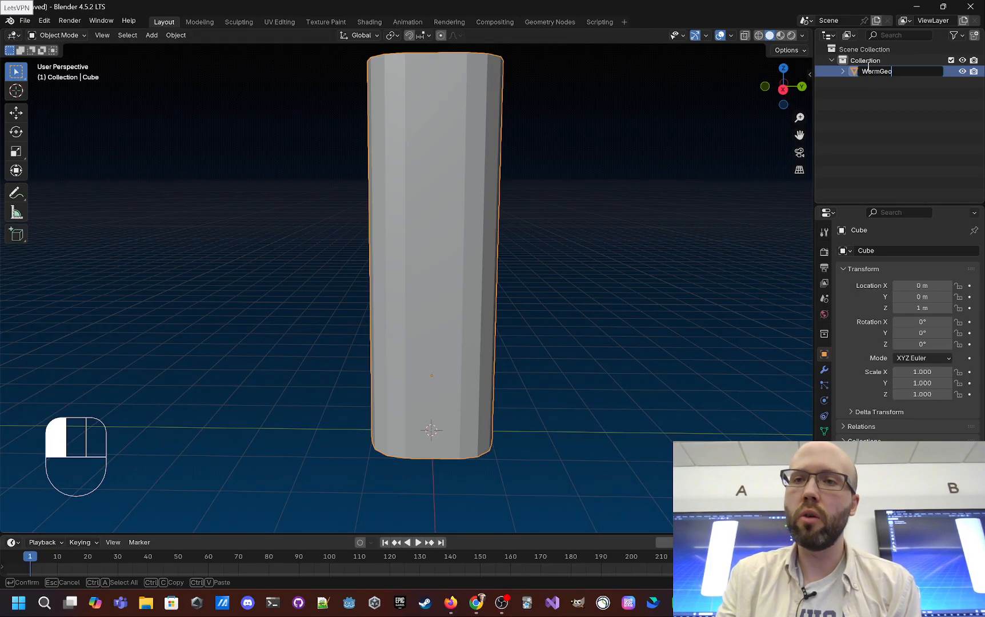
pyautogui.press('Return')
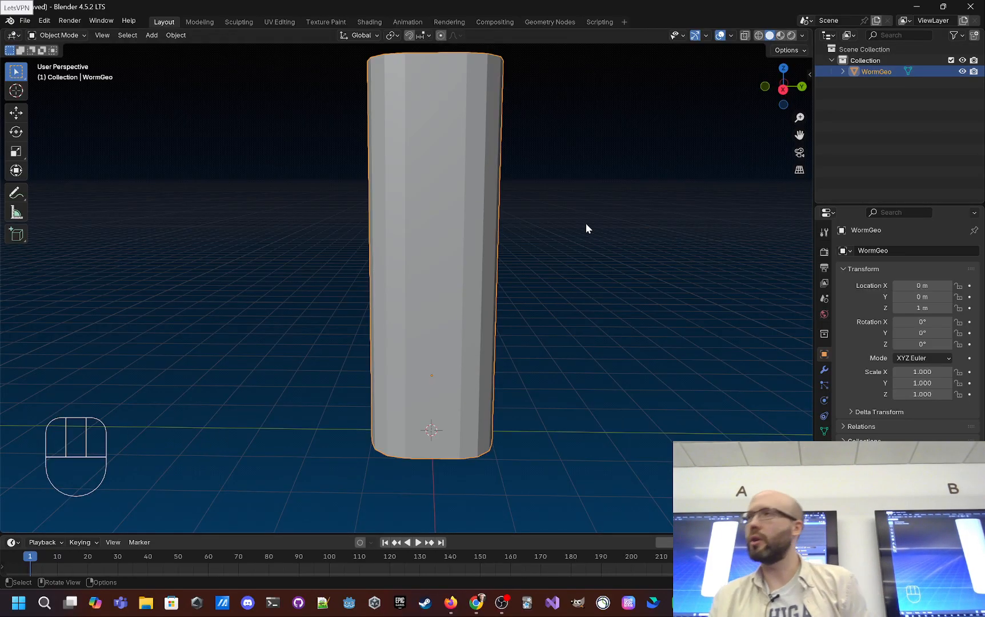
pyautogui.click(607, 235)
# Add an armature at the world origin, inside the base of the column
pyautogui.scroll(-1, 607, 235)
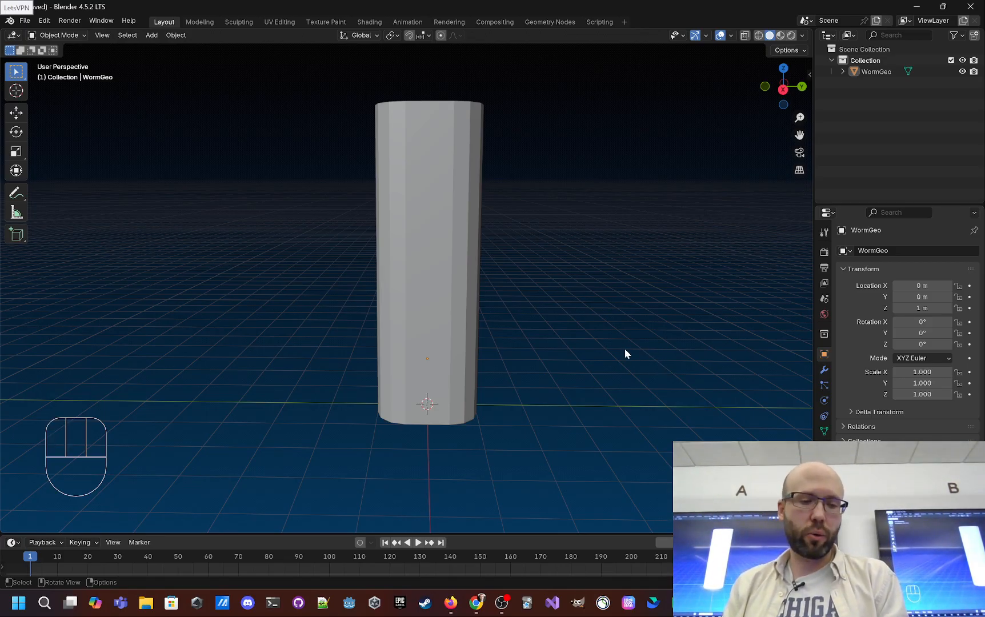
pyautogui.hotkey('shift', 'a')
pyautogui.moveTo(518, 280)
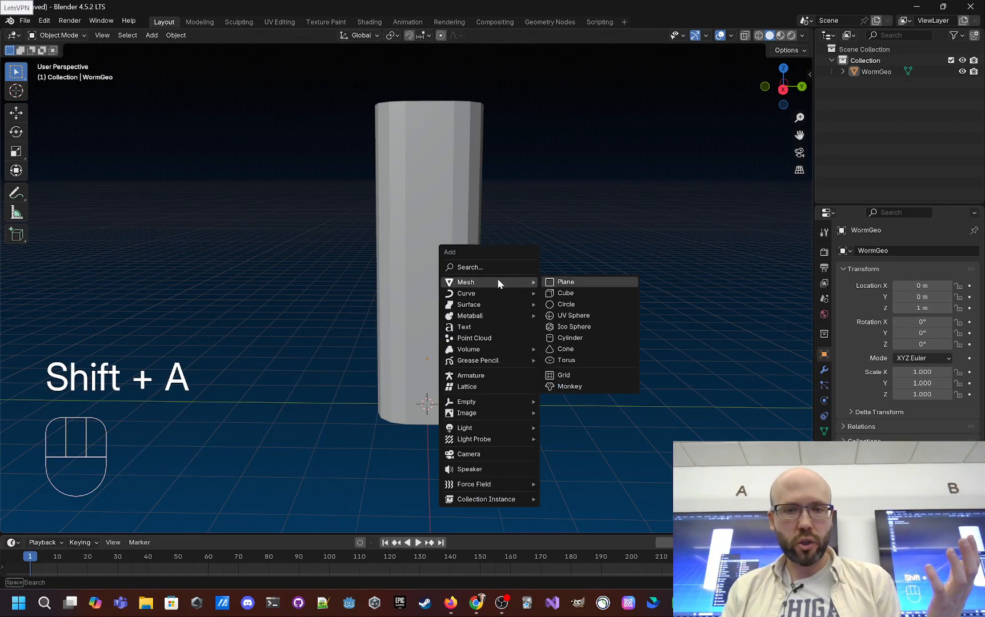
pyautogui.click(499, 375)
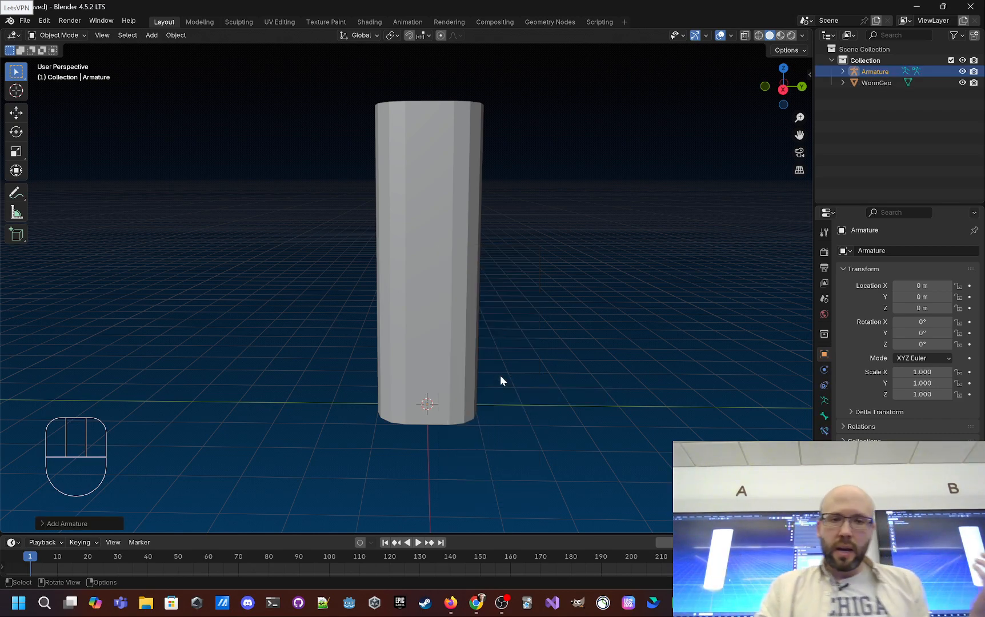
pyautogui.click(642, 212)
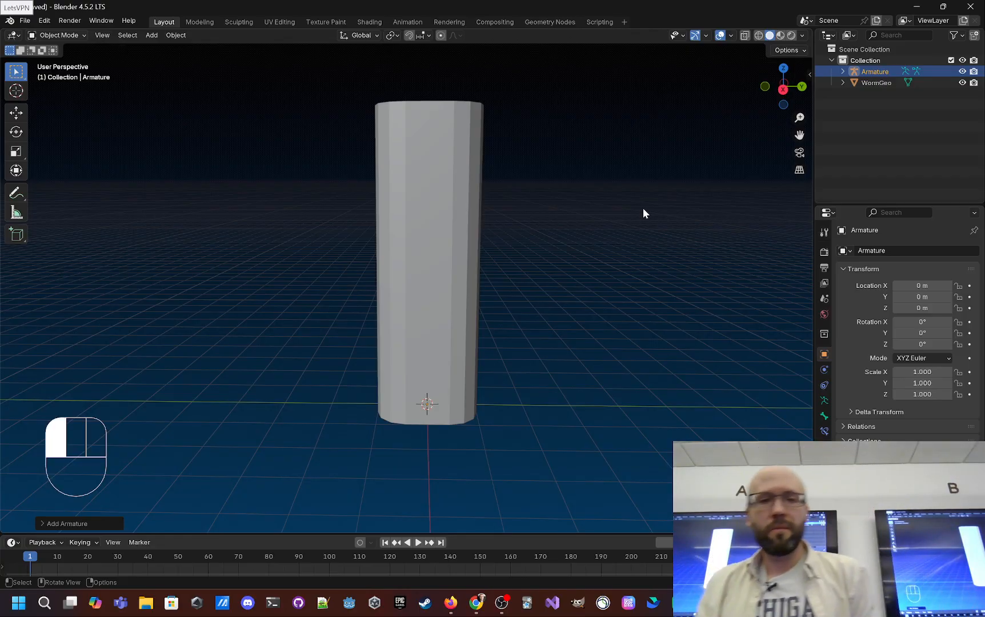
# Move WormGeo to about X -0.33 m, Y -4.06 m, Z 3.35 m to expose the bone, and select the armature
pyautogui.click(424, 233)
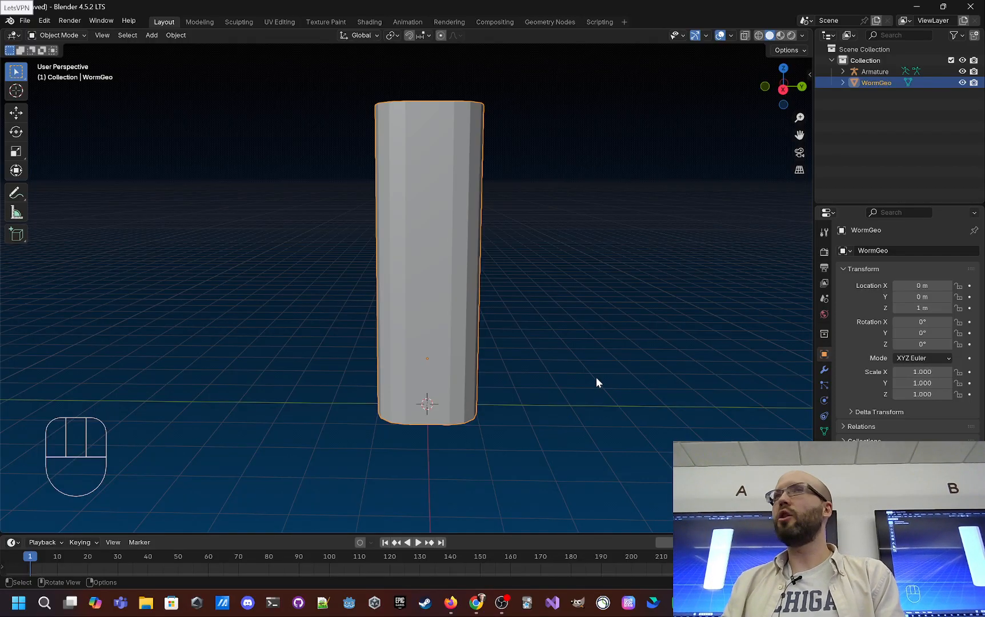
pyautogui.press('g')
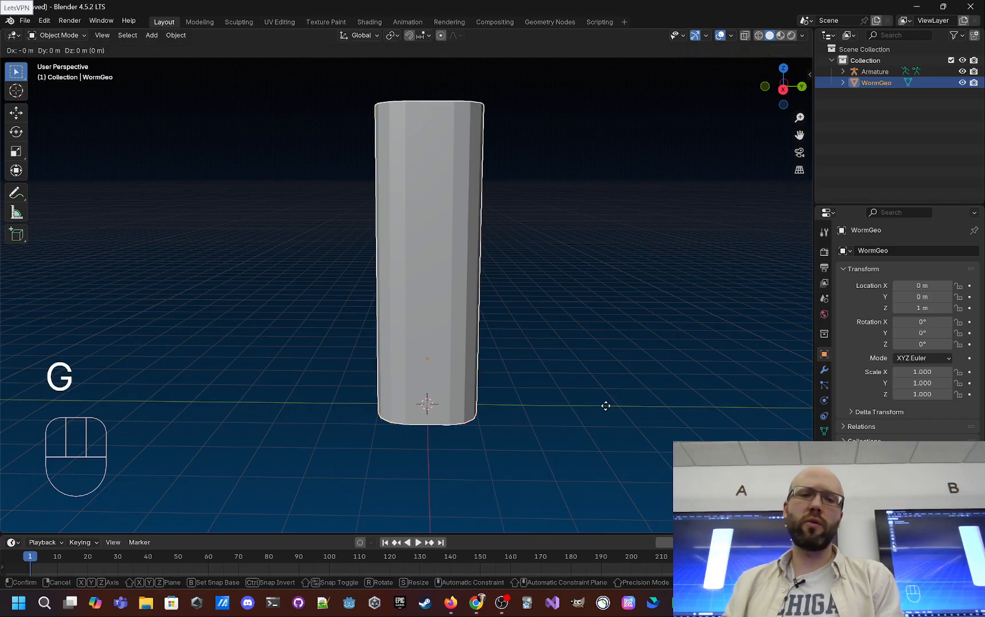
pyautogui.click(460, 365)
pyautogui.scroll(2, 480, 382)
pyautogui.moveTo(499, 399); pyautogui.dragTo(439, 384, button='middle')
pyautogui.click(457, 374)
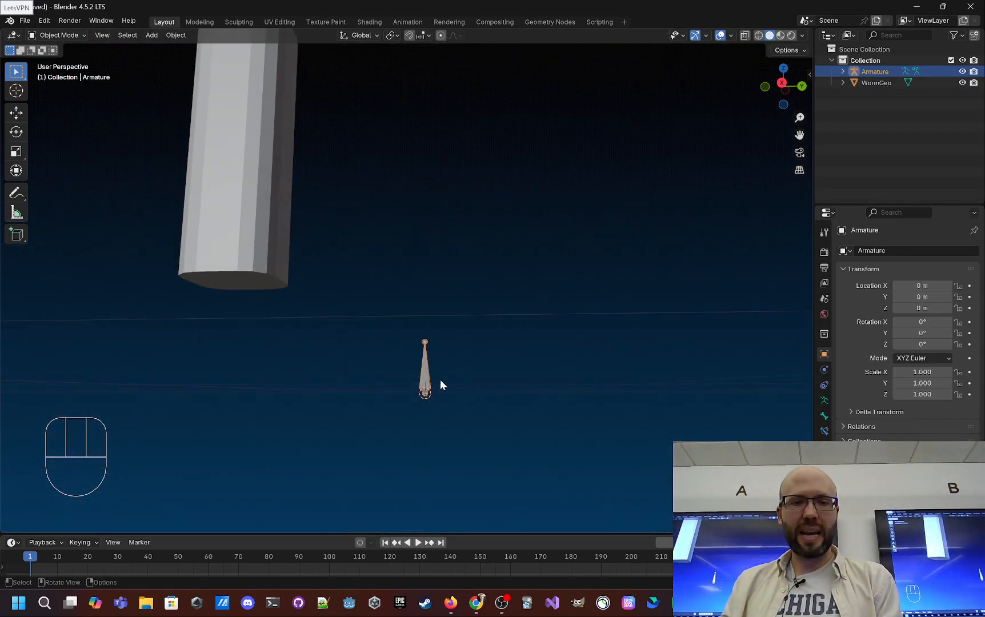
# Select WormGeo and undo back through its displacement away from the armature
pyautogui.click(297, 212)
pyautogui.moveTo(317, 215); pyautogui.dragTo(463, 235, button='middle')
pyautogui.hotkey('ctrl', 'z')
pyautogui.hotkey('ctrl', 'z')
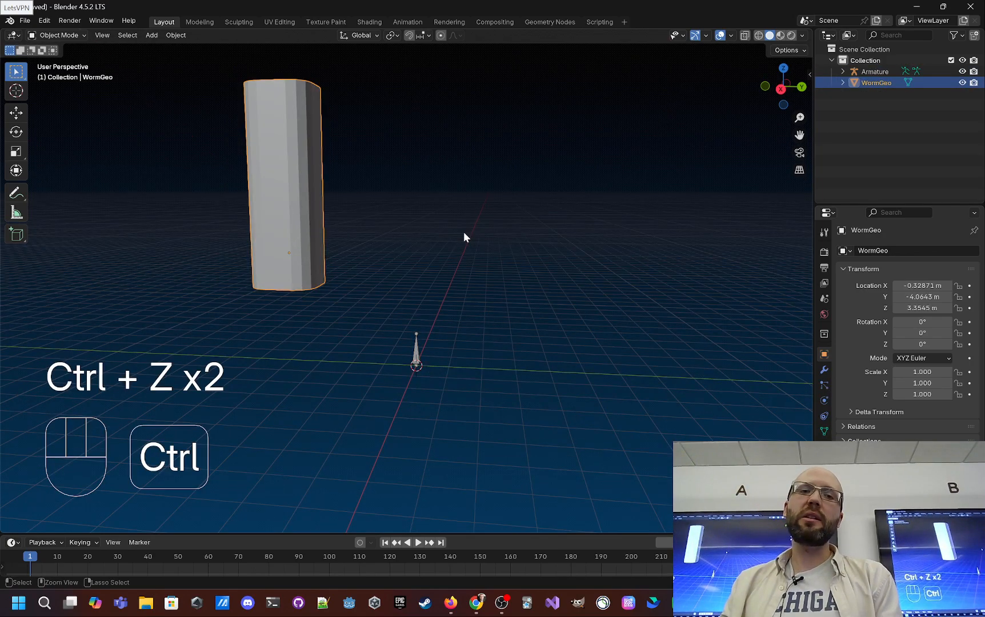
pyautogui.hotkey('ctrl', 'z')
pyautogui.scroll(2, 558, 330)
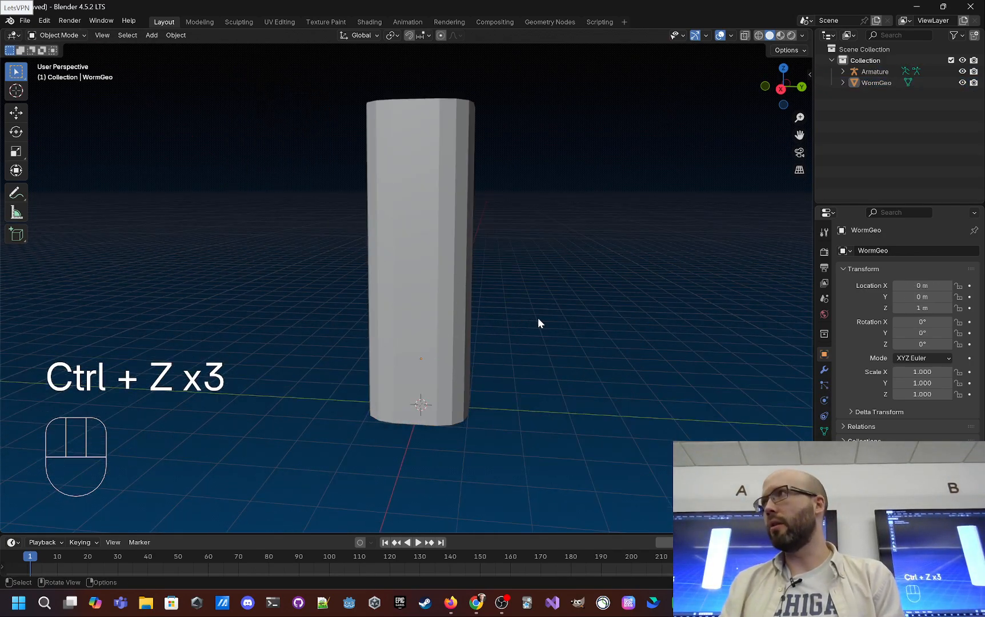
# Set the armature's viewport display so that its bone is drawn in front of the column mesh
pyautogui.moveTo(538, 318); pyautogui.dragTo(577, 334, button='middle')
pyautogui.scroll(2, 543, 324)
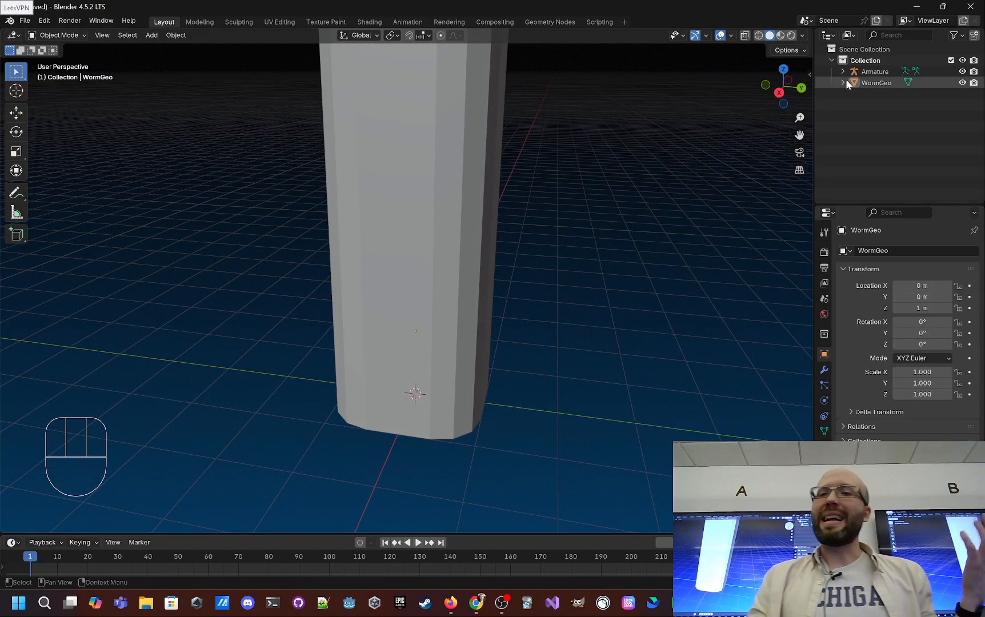
pyautogui.click(869, 72)
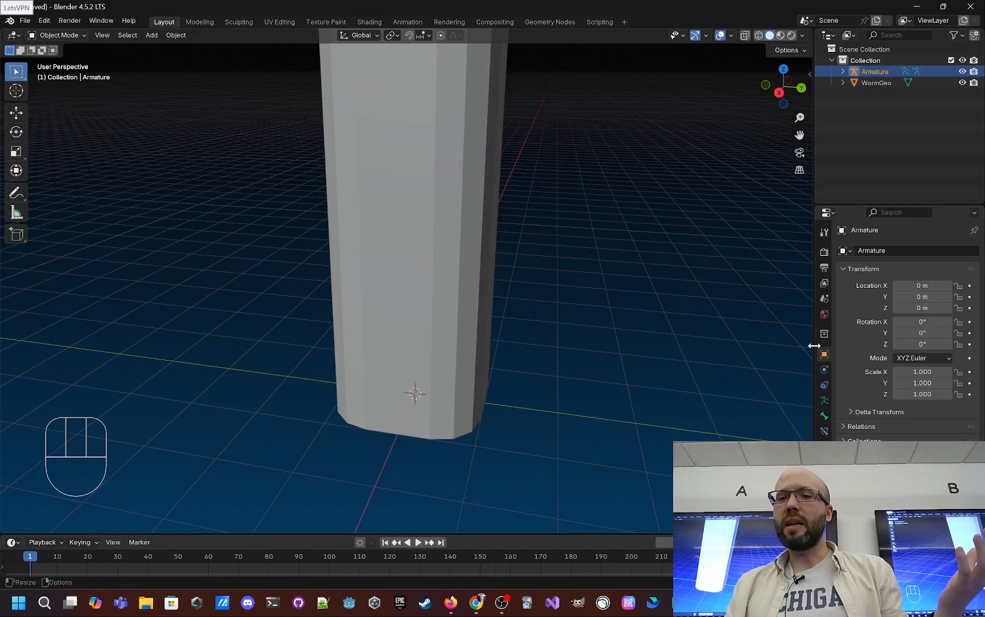
pyautogui.click(825, 401)
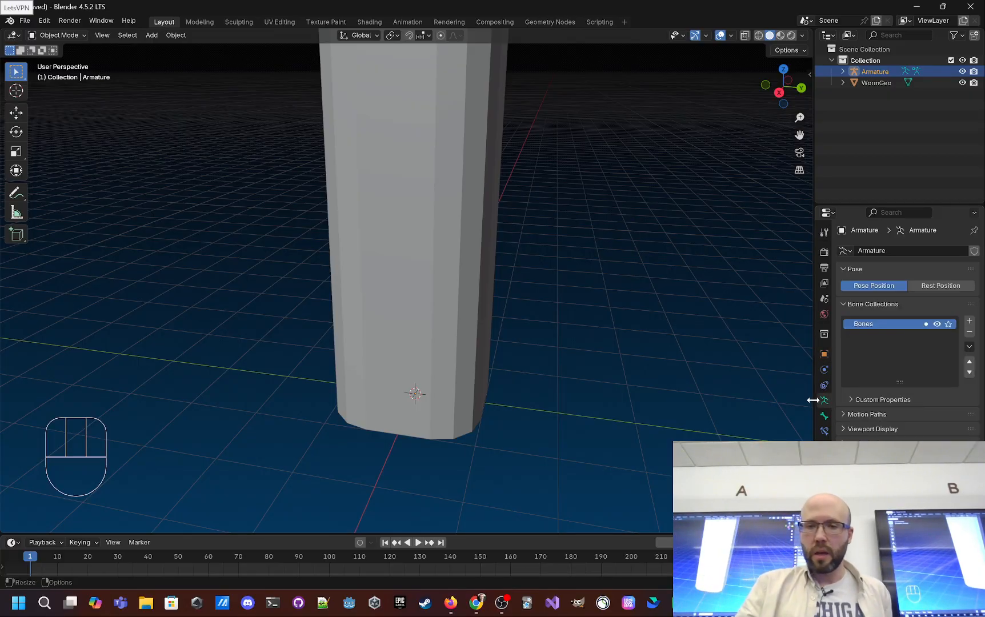
pyautogui.moveTo(812, 399); pyautogui.dragTo(782, 399)
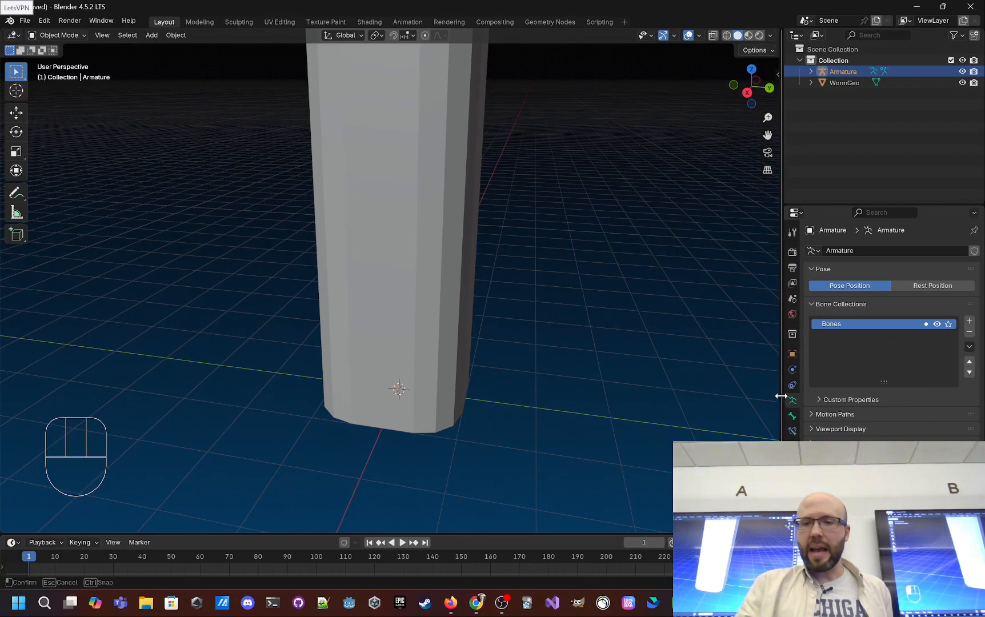
pyautogui.click(811, 429)
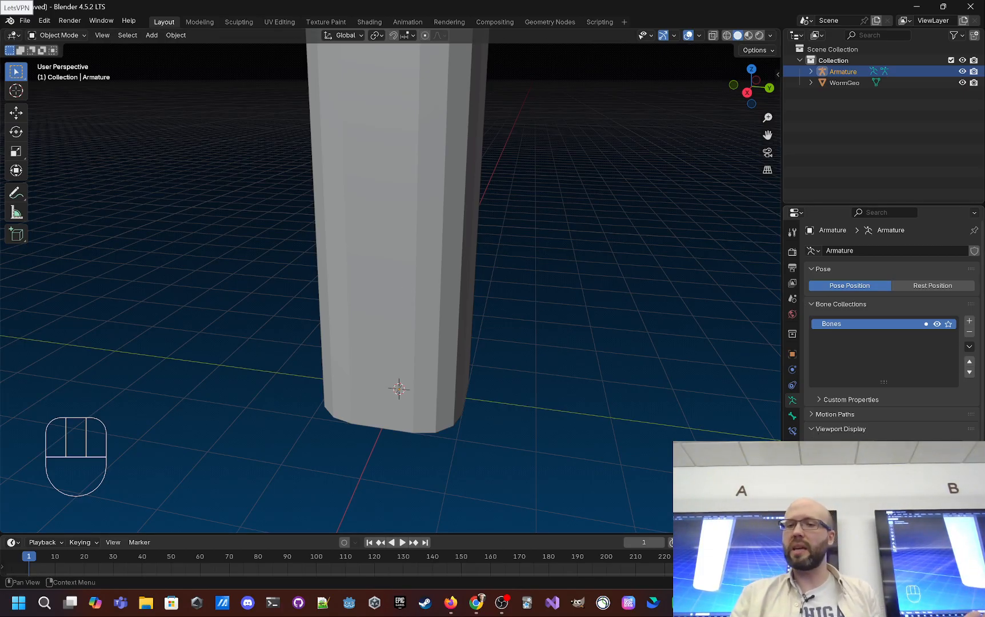
pyautogui.click(822, 503)
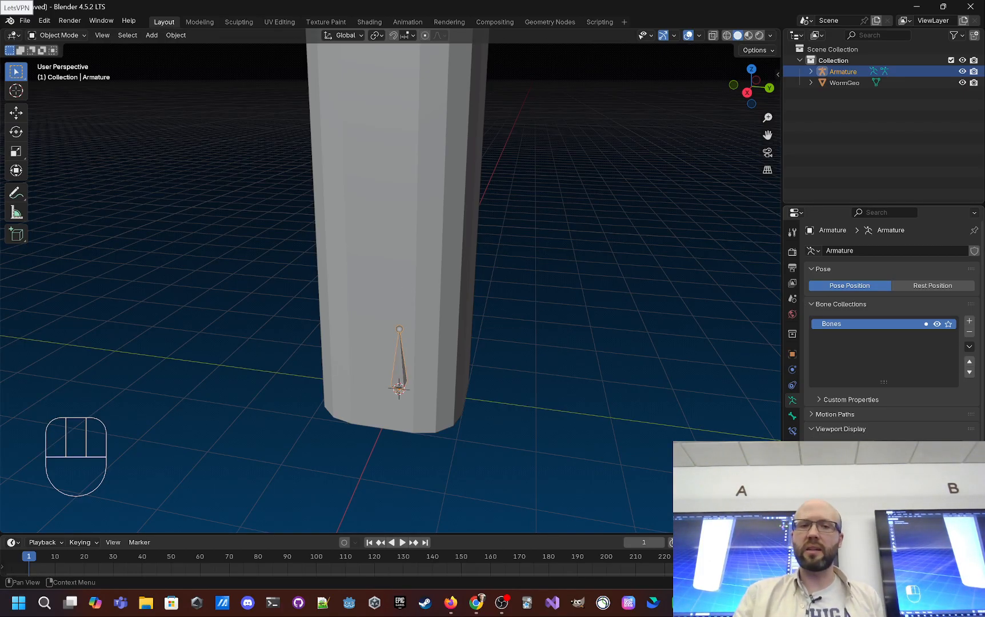
# Examine the bone inside the column from several angles, selecting the armature and WormGeo in turn
pyautogui.click(562, 461)
pyautogui.moveTo(562, 461); pyautogui.dragTo(551, 398, button='middle')
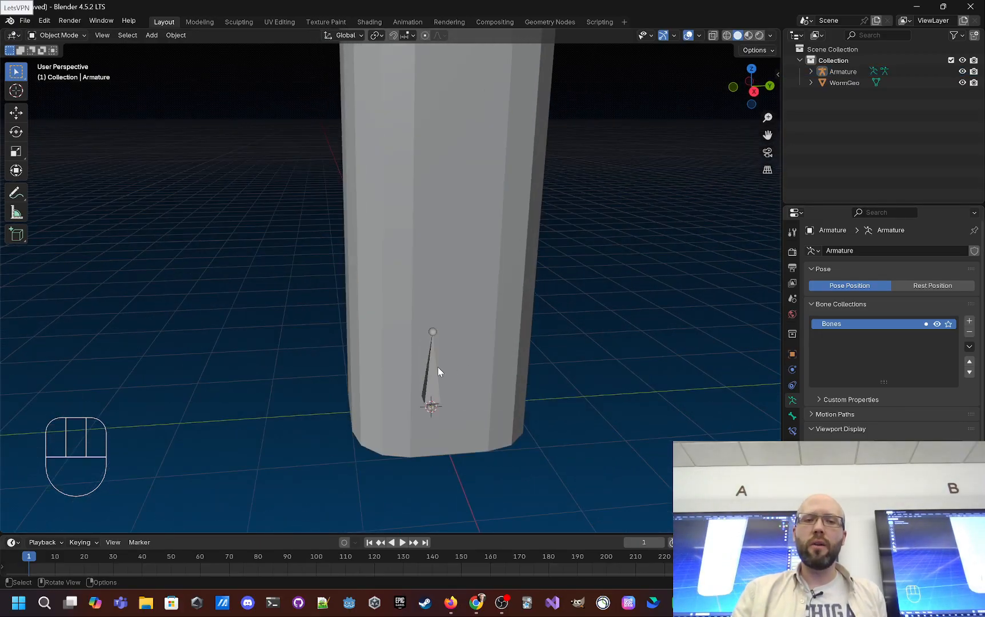
pyautogui.click(436, 368)
pyautogui.moveTo(537, 362); pyautogui.dragTo(556, 390, button='middle')
pyautogui.click(558, 390)
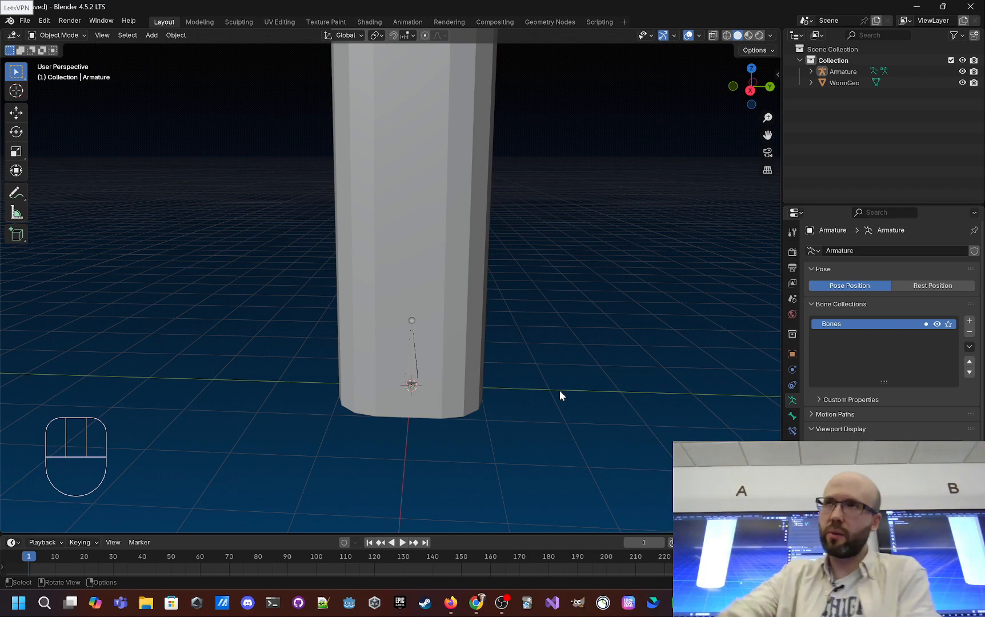
pyautogui.scroll(3, 559, 390)
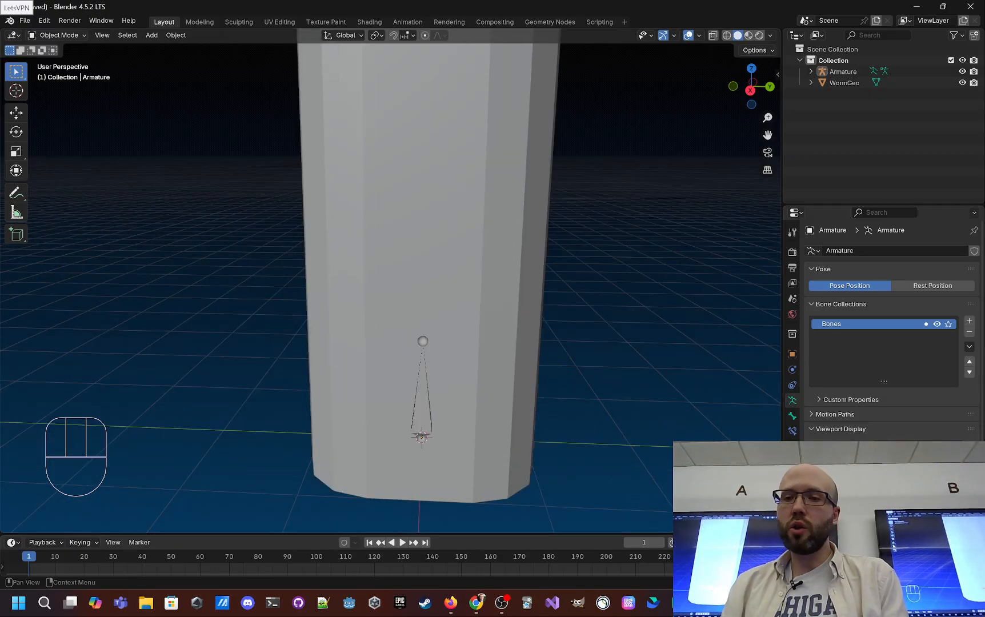
pyautogui.scroll(-5, 587, 382)
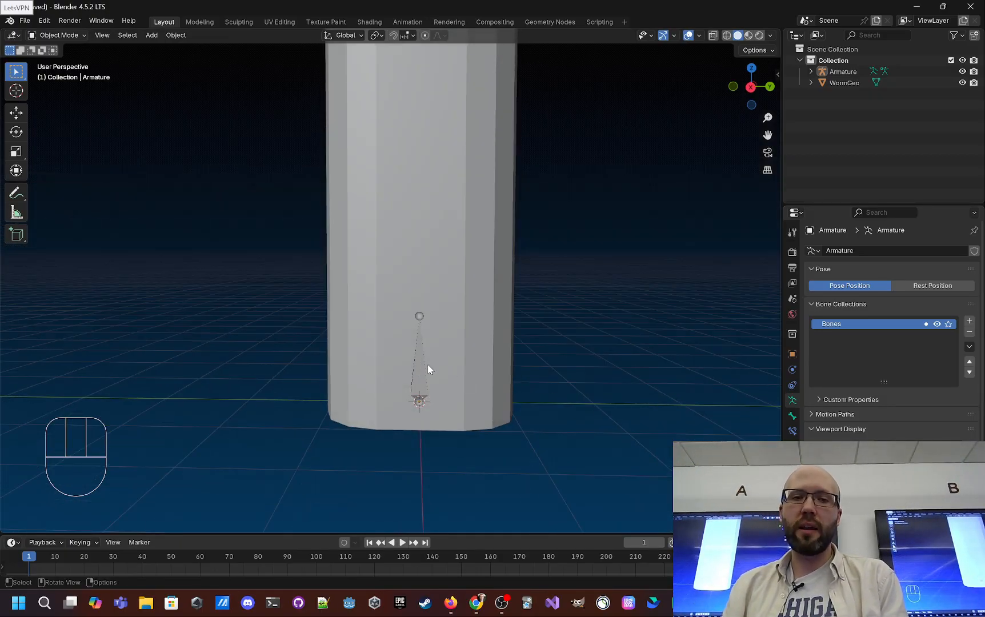
pyautogui.click(425, 364)
pyautogui.moveTo(534, 362); pyautogui.dragTo(503, 363, button='middle')
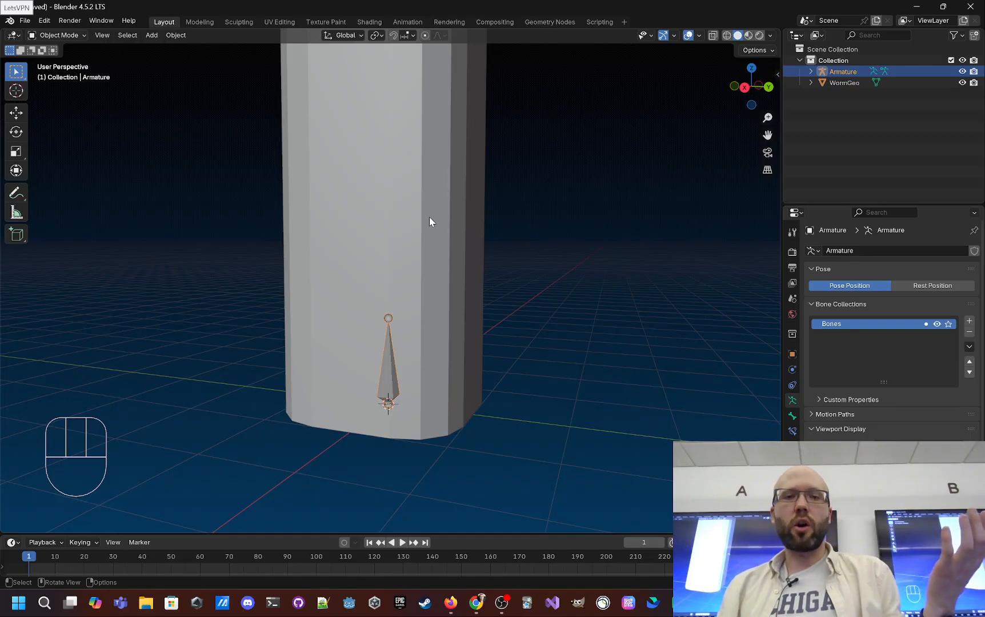
pyautogui.click(465, 293)
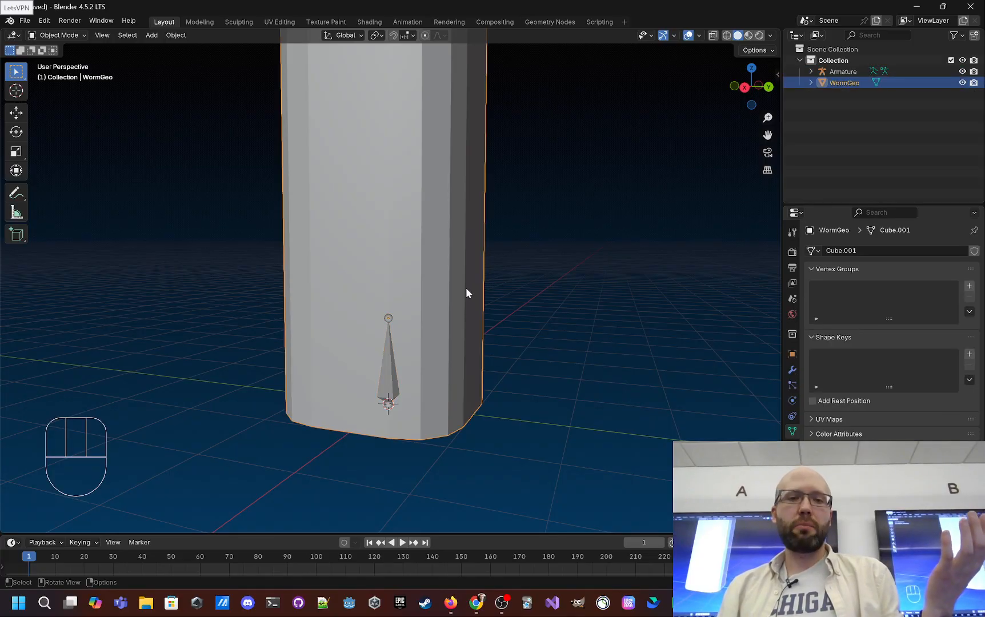
pyautogui.click(391, 353)
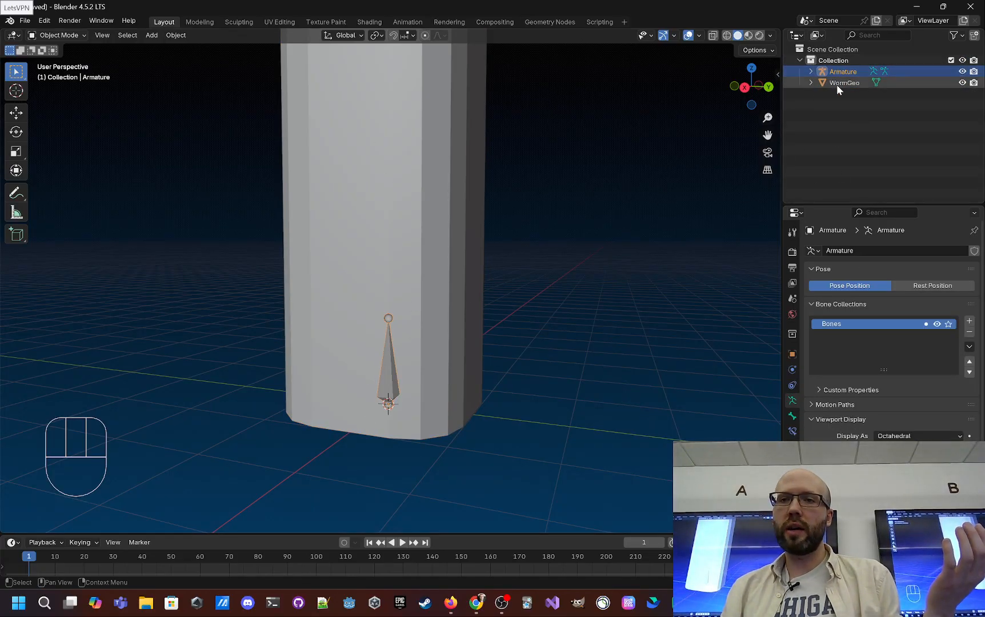
# Try moving the whole armature away from the column in Object Mode, and undo the move
pyautogui.moveTo(605, 259); pyautogui.dragTo(730, 55, button='middle')
pyautogui.moveTo(543, 273); pyautogui.dragTo(476, 358, button='middle')
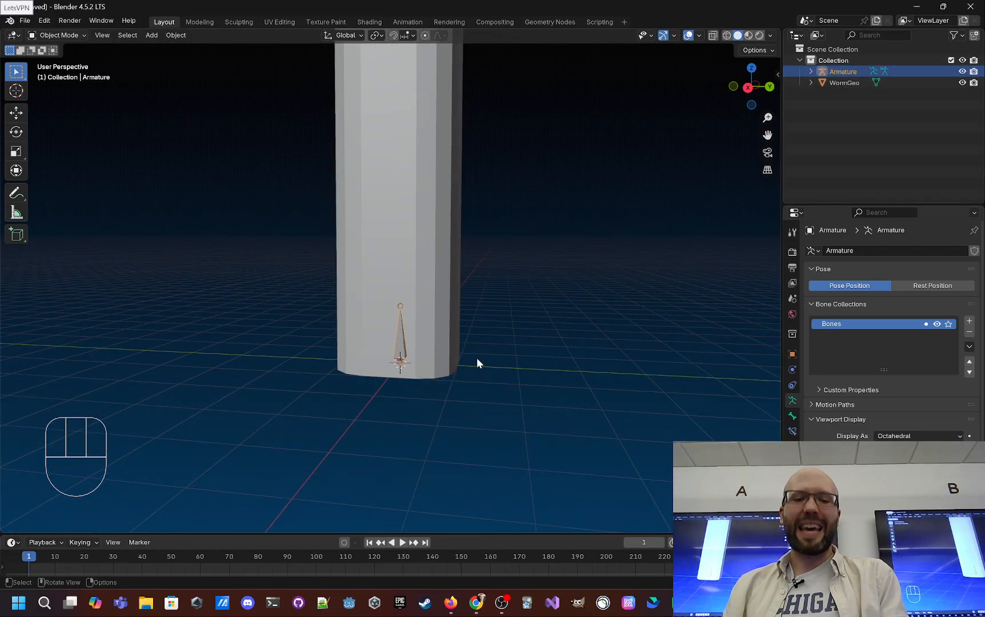
pyautogui.press('g')
pyautogui.click(647, 191)
pyautogui.hotkey('ctrl', 'z')
# Switch to the Right orthographic view and frame the bone at the base of the column
pyautogui.moveTo(652, 347); pyautogui.dragTo(477, 337, button='middle')
pyautogui.scroll(-3, 475, 340)
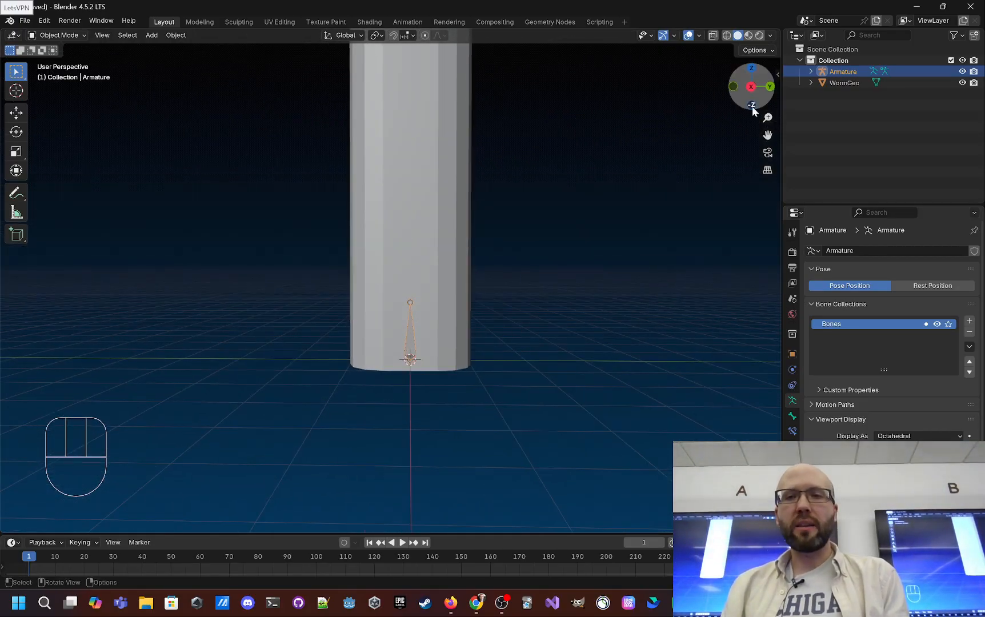
pyautogui.moveTo(620, 211); pyautogui.dragTo(599, 216, button='middle')
pyautogui.click(748, 89)
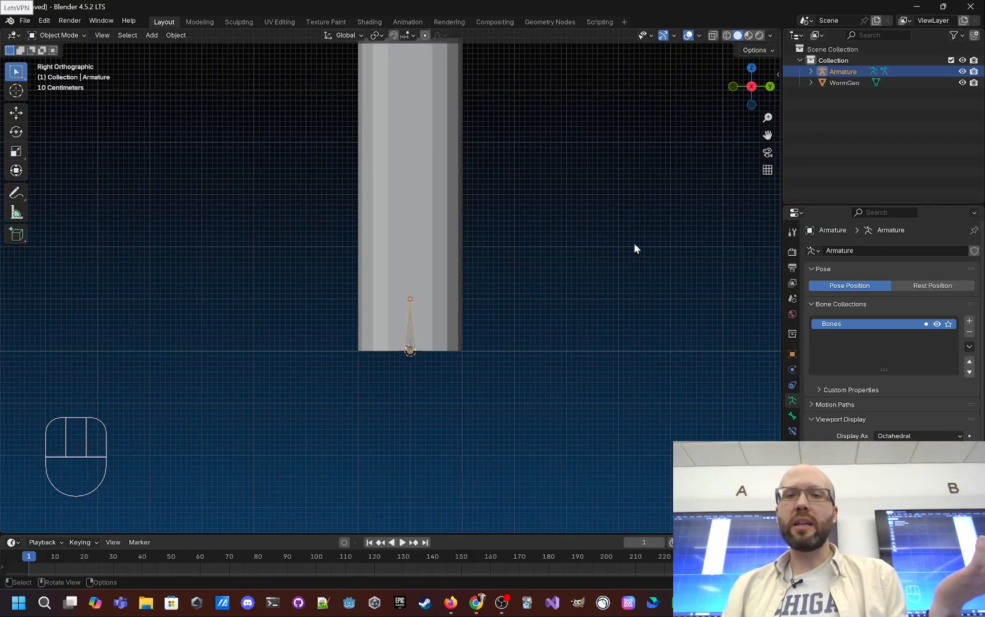
pyautogui.scroll(4, 478, 330)
pyautogui.keyDown('shift'); pyautogui.moveTo(526, 203); pyautogui.dragTo(497, 327, button='middle'); pyautogui.keyUp('shift')
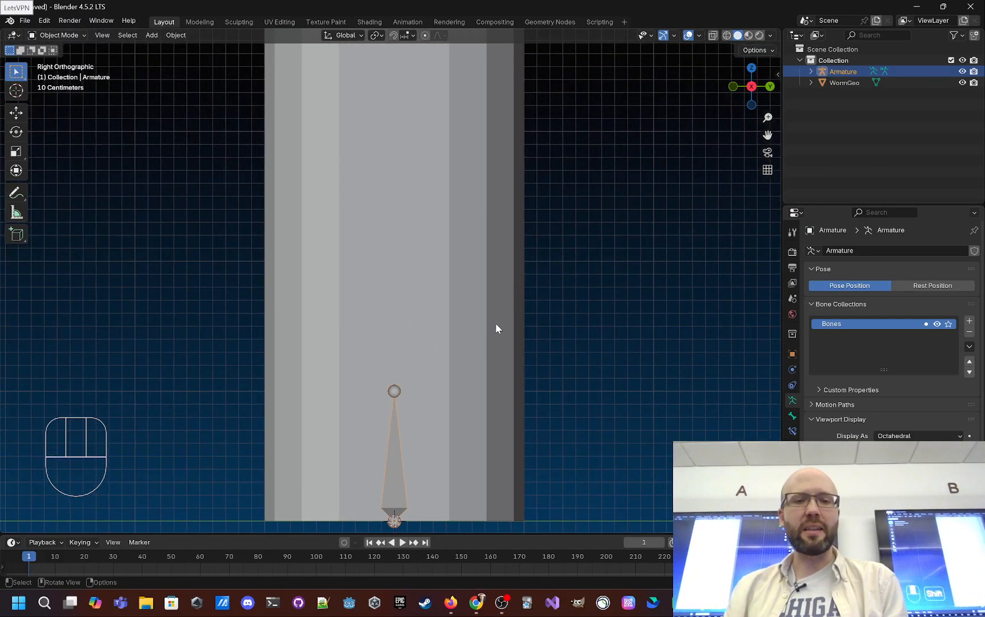
# Select WormGeo and the armature in turn, ending on the armature, and enter its Edit Mode
pyautogui.click(380, 201)
pyautogui.click(398, 383)
pyautogui.click(464, 209)
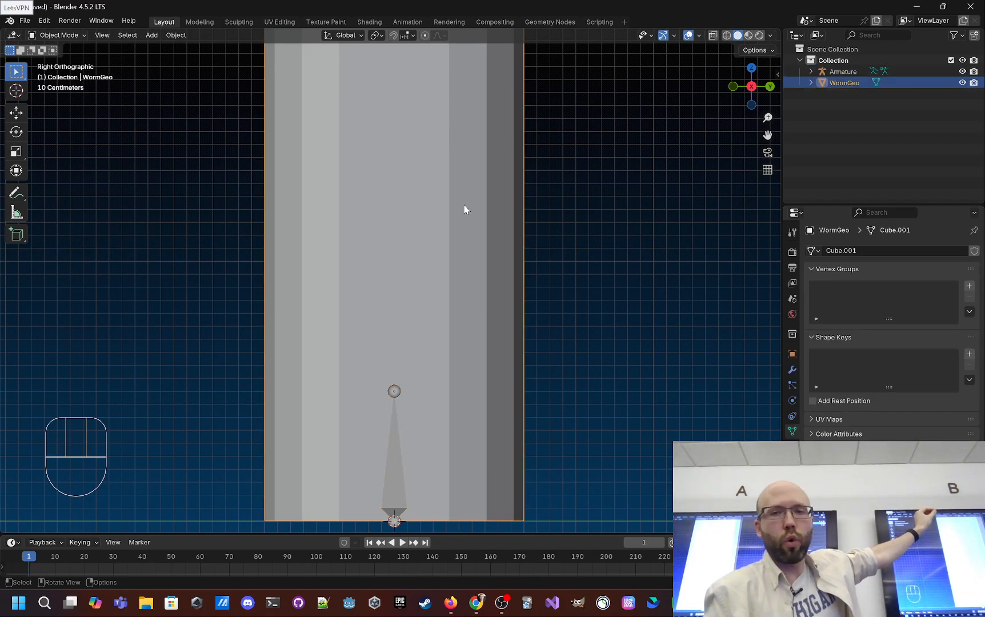
pyautogui.click(385, 440)
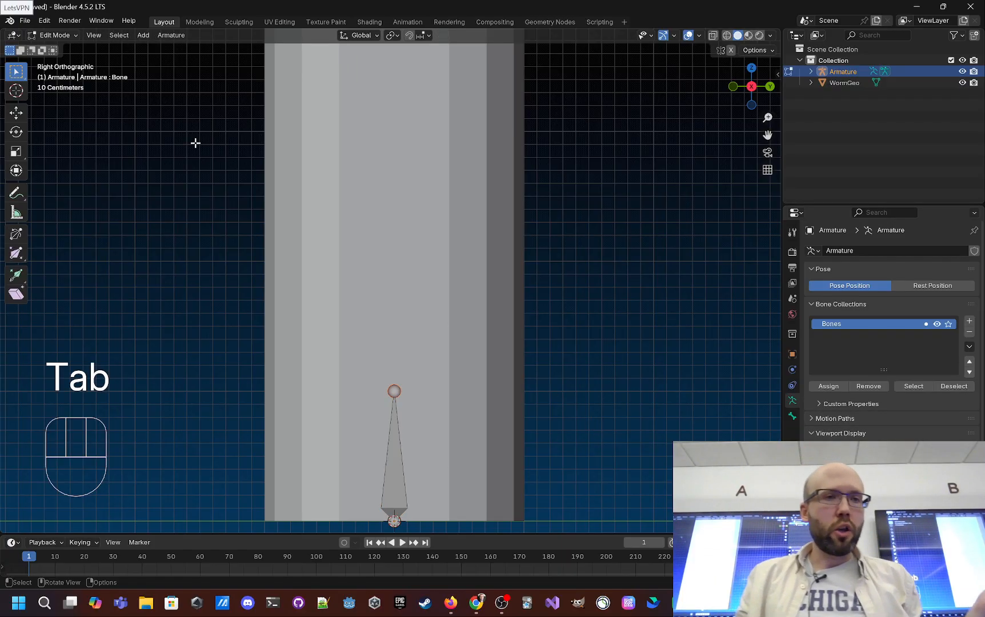
# Try moving the bone's tip joint and its root joint individually in Edit Mode, undoing both moves
pyautogui.moveTo(351, 359); pyautogui.dragTo(460, 437)
pyautogui.press('g')
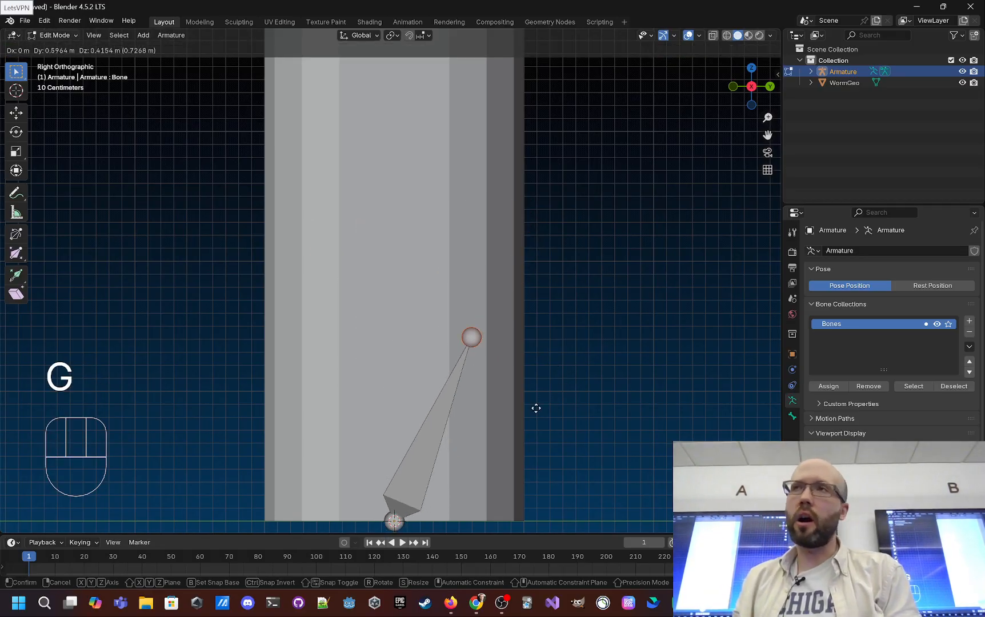
pyautogui.click(464, 284)
pyautogui.hotkey('ctrl', 'z')
pyautogui.click(395, 517)
pyautogui.press('g')
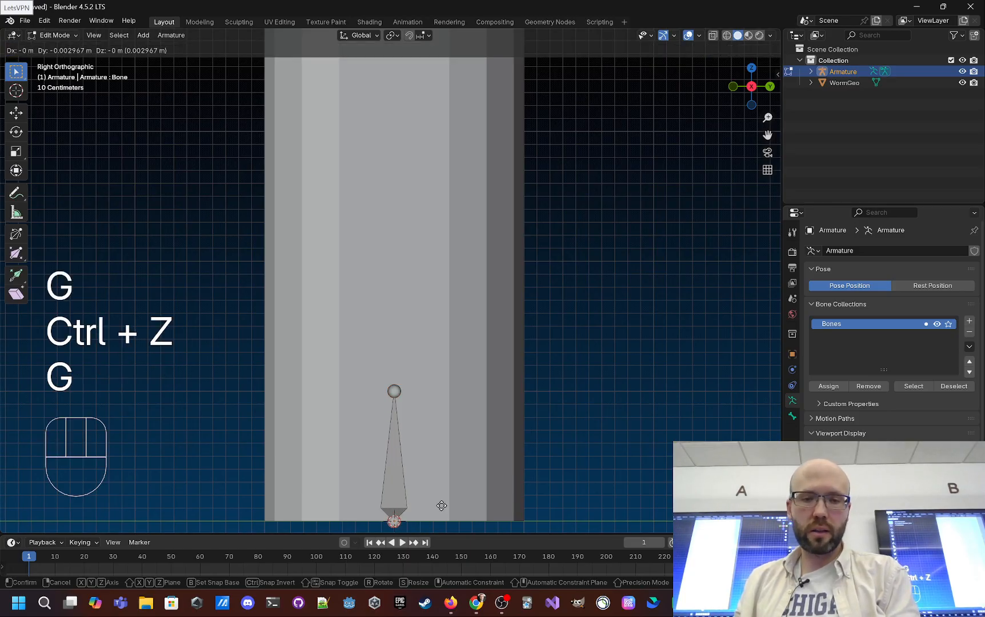
pyautogui.hotkey('ctrl', 'z')
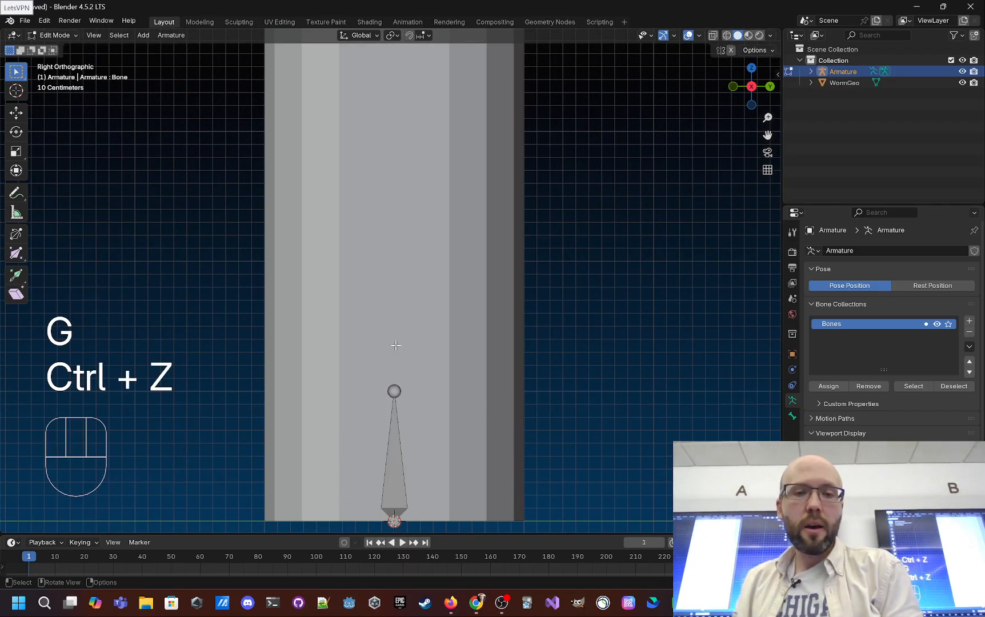
# Select the bone's tip joint and try extruding a short second bone from it, undoing the extrusion
pyautogui.click(400, 388)
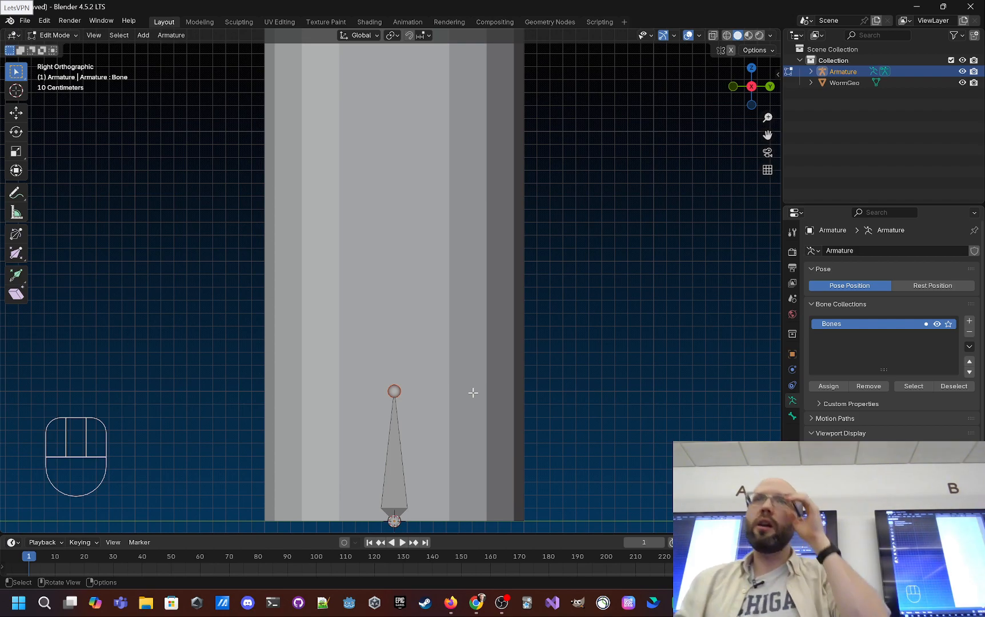
pyautogui.scroll(-1, 438, 309)
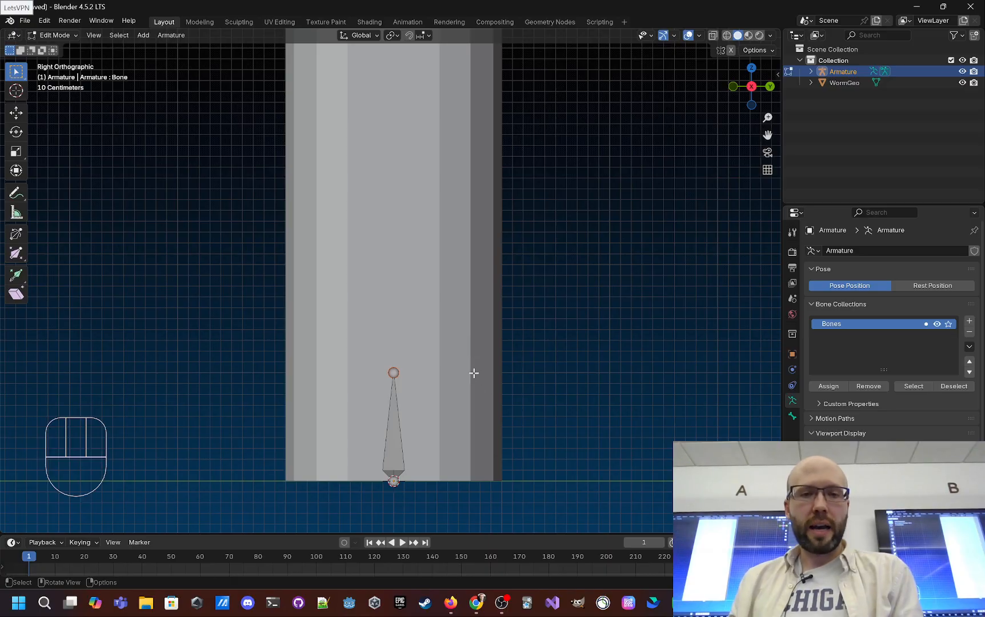
pyautogui.press('e')
pyautogui.press('ctrl')
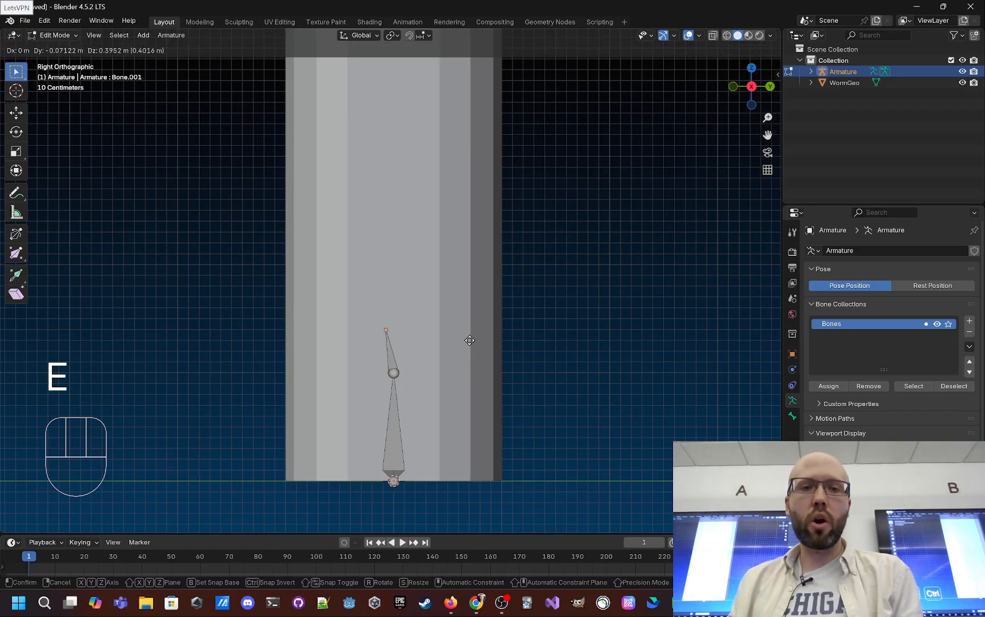
pyautogui.click(490, 345)
pyautogui.hotkey('ctrl', 'z')
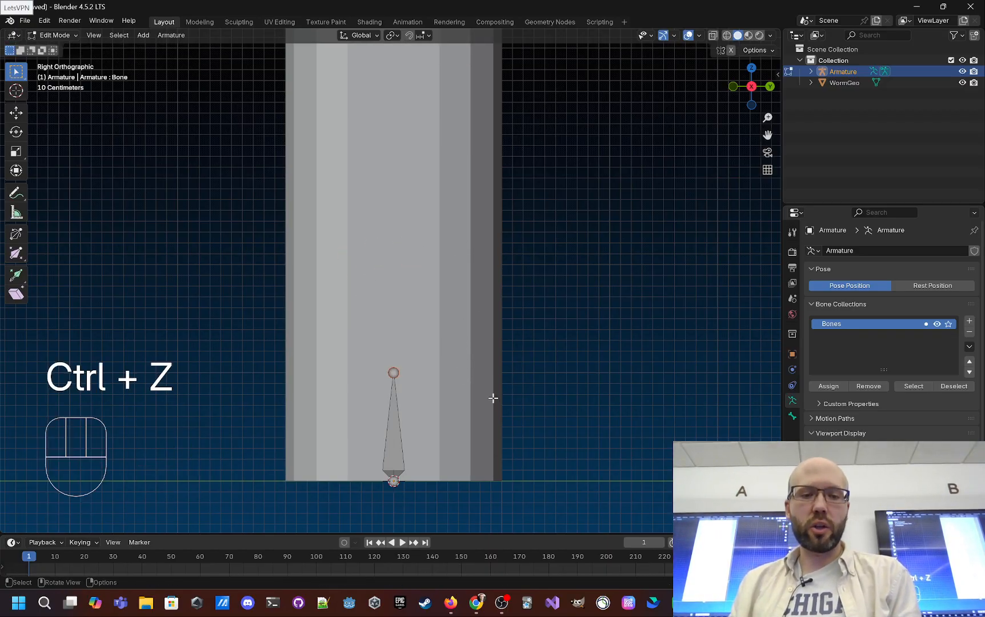
# Try extruding a zigzag chain of six bones from the first bone's tip, and undo all of them
pyautogui.press('e')
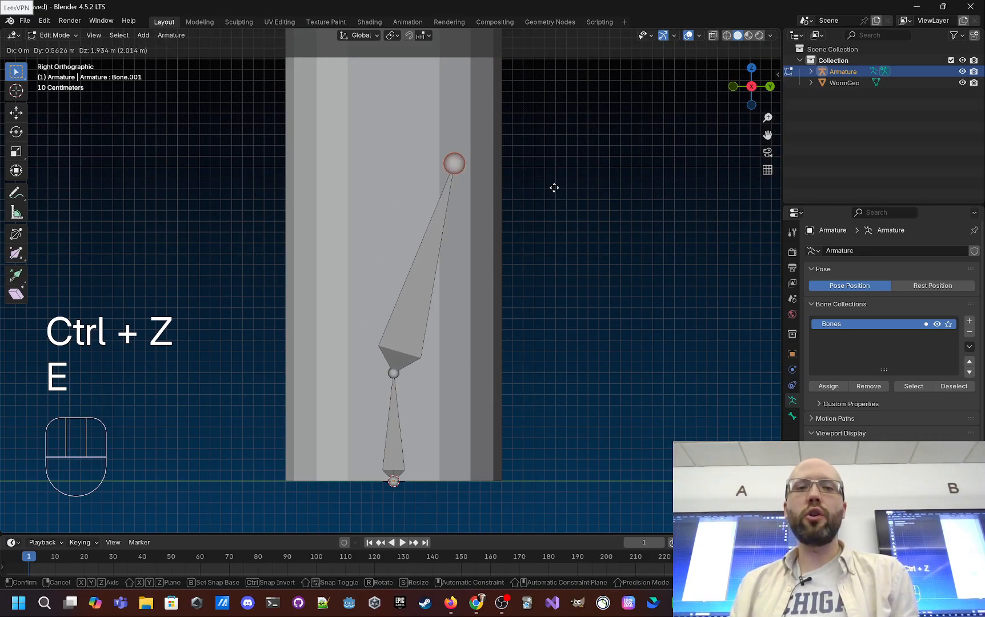
pyautogui.click(549, 253)
pyautogui.press('e')
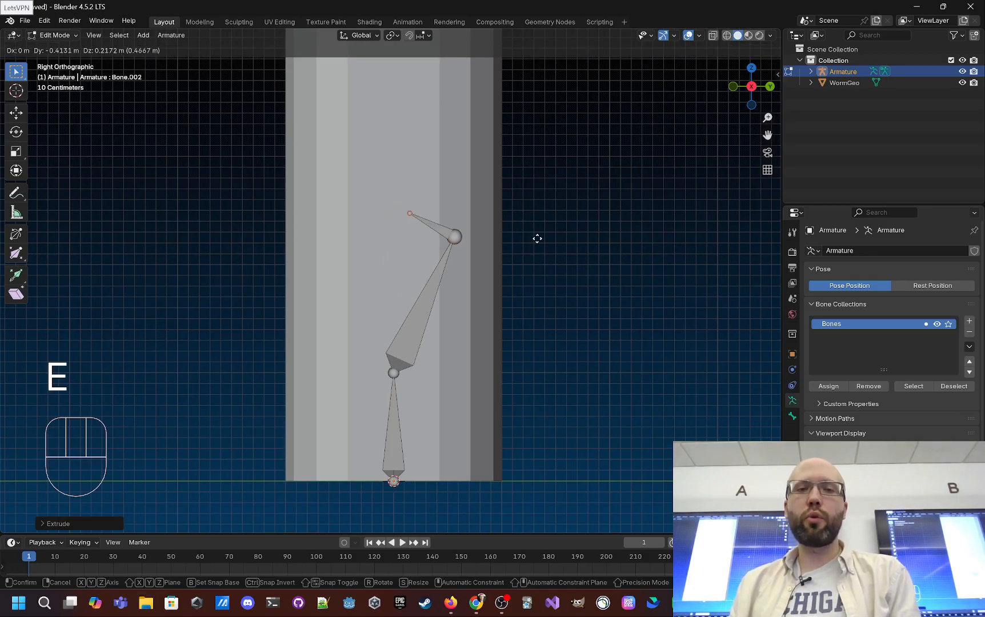
pyautogui.click(502, 225)
pyautogui.press('e')
pyautogui.click(557, 181)
pyautogui.press('e')
pyautogui.click(660, 196)
pyautogui.press('e')
pyautogui.click(613, 98)
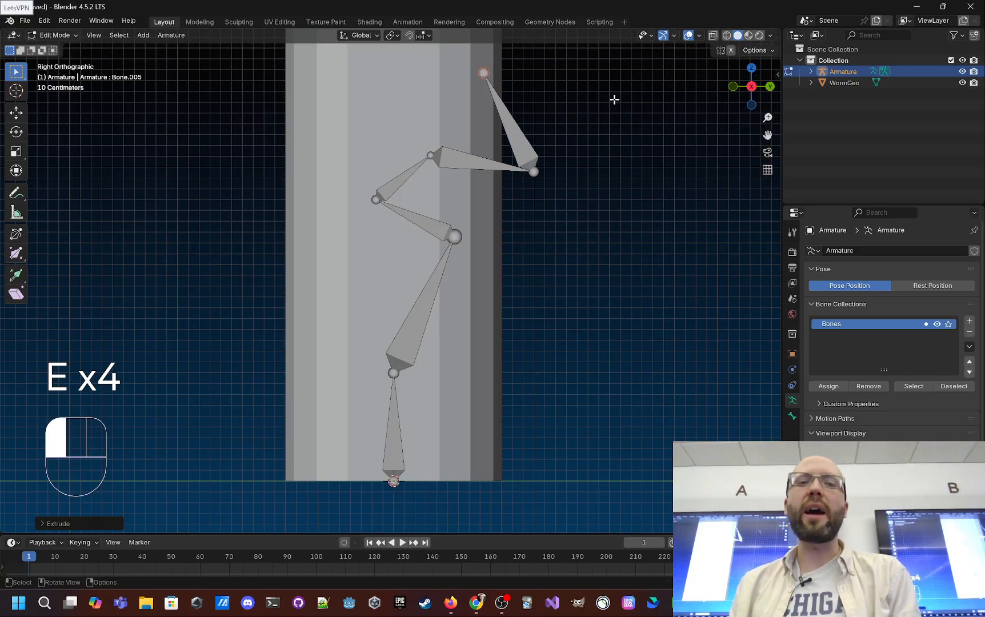
pyautogui.press('e')
pyautogui.click(521, 101)
pyautogui.hotkey('ctrl', 'z')
pyautogui.hotkey('ctrl', 'z')
pyautogui.hotkey('ctrl', 'z')
pyautogui.hotkey('ctrl', 'z')
pyautogui.hotkey('ctrl', 'z')
pyautogui.hotkey('ctrl', 'z')
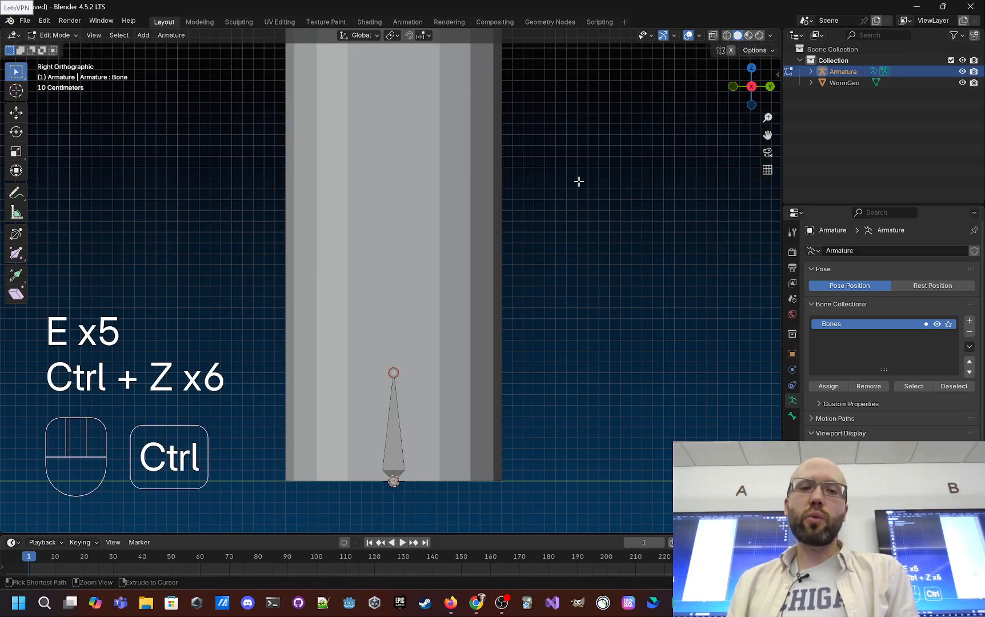
# Extrude three bones straight up from the first bone's tip with snapping, 1 m, 0.9 m and 0.9 m long
pyautogui.press('e')
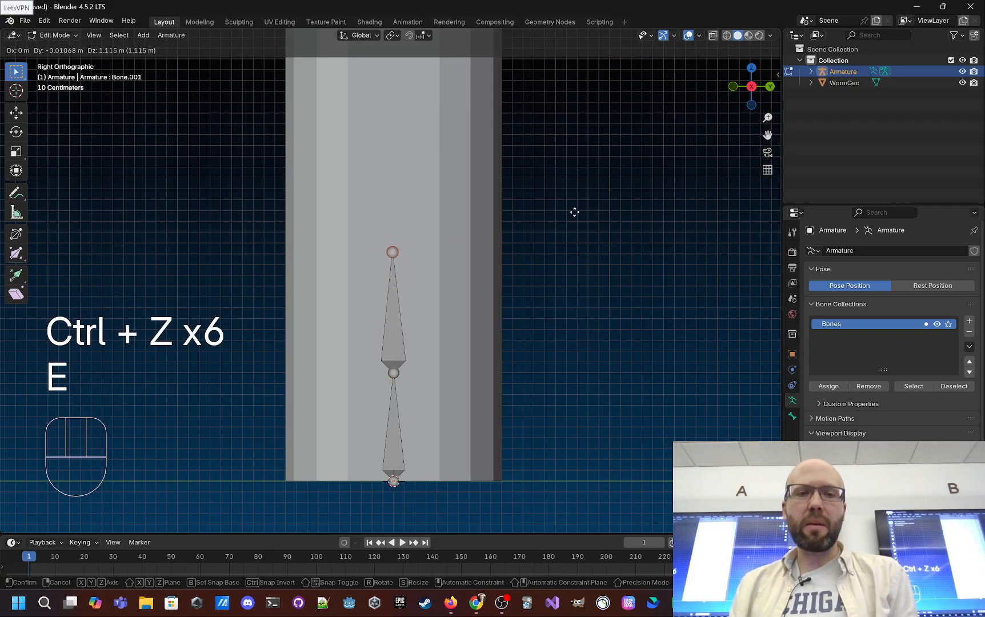
pyautogui.press('ctrl')
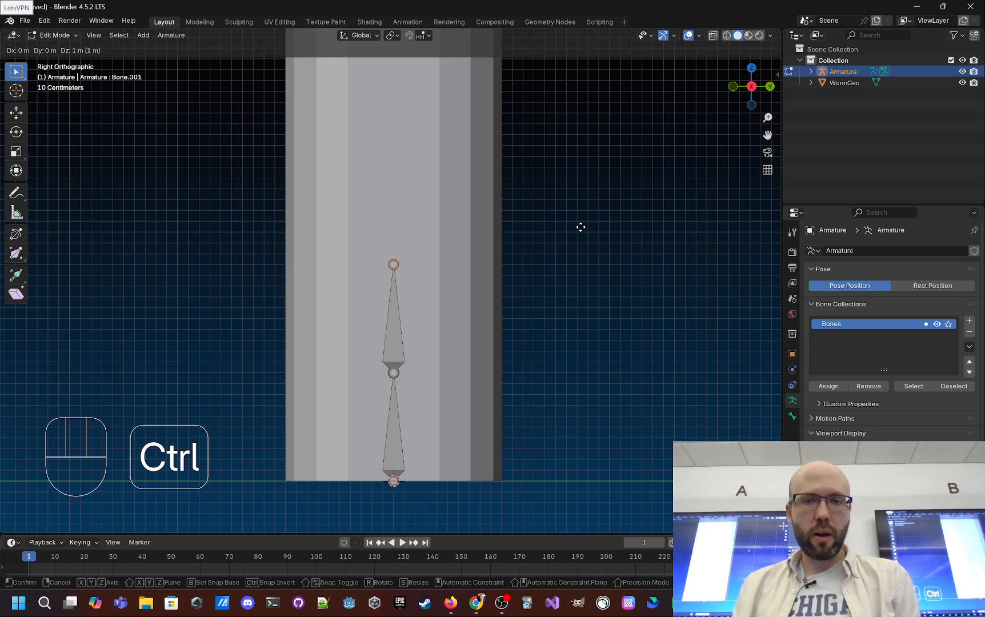
pyautogui.click(580, 226)
pyautogui.keyDown('shift'); pyautogui.moveTo(519, 251); pyautogui.dragTo(518, 366, button='middle'); pyautogui.keyUp('shift')
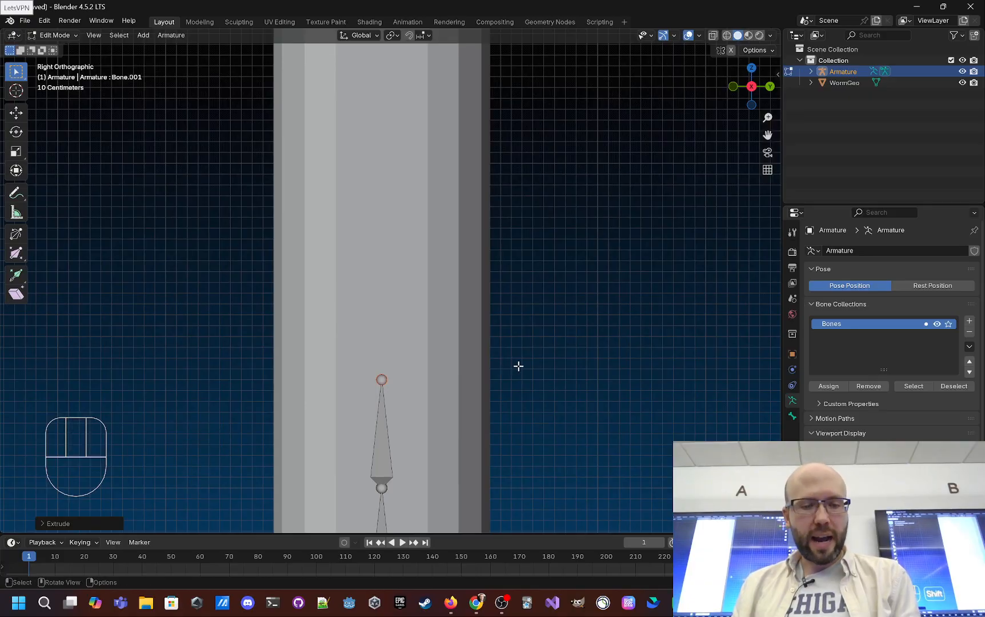
pyautogui.press('e')
pyautogui.press('ctrl')
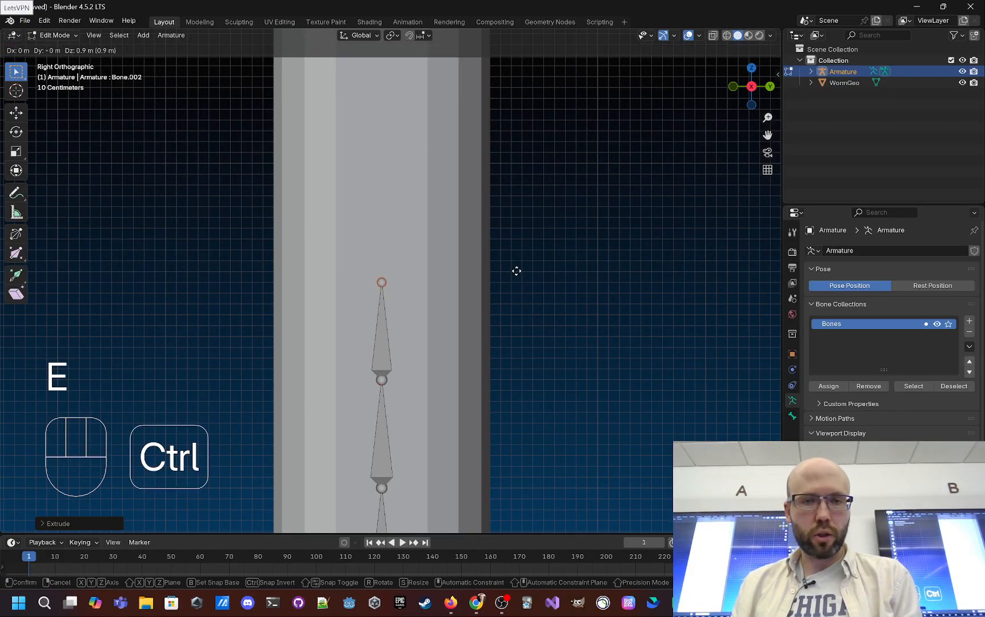
pyautogui.click(516, 271)
pyautogui.press('e')
pyautogui.press('ctrl')
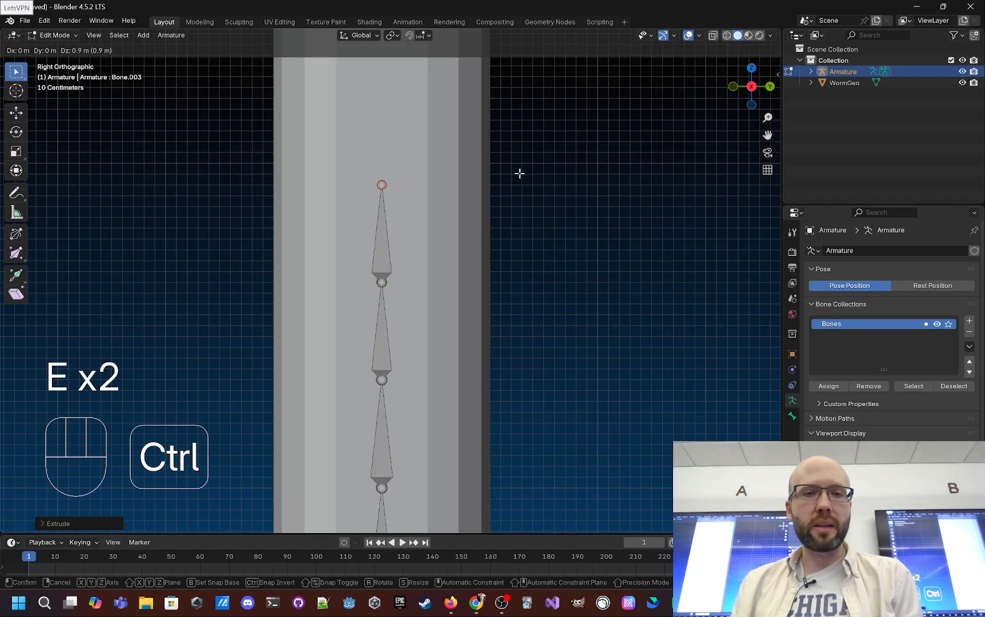
pyautogui.click(518, 174)
# Extrude three more snapped bones straight up the chain, ending the last one at the column's top
pyautogui.keyDown('shift'); pyautogui.moveTo(494, 213); pyautogui.dragTo(490, 374, button='middle'); pyautogui.keyUp('shift')
pyautogui.press('e')
pyautogui.press('ctrl')
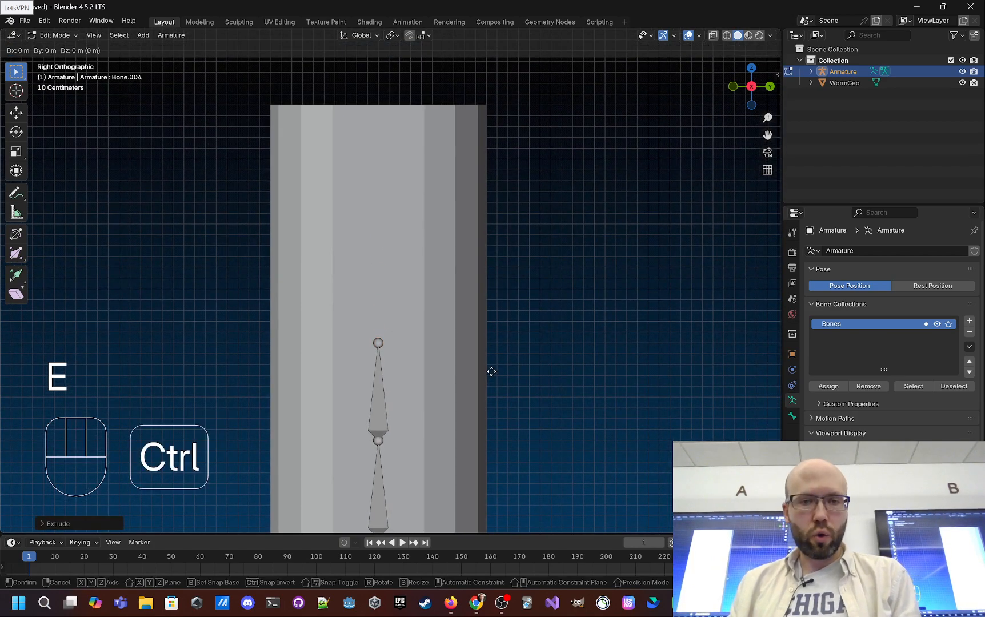
pyautogui.click(492, 273)
pyautogui.press('e')
pyautogui.press('ctrl')
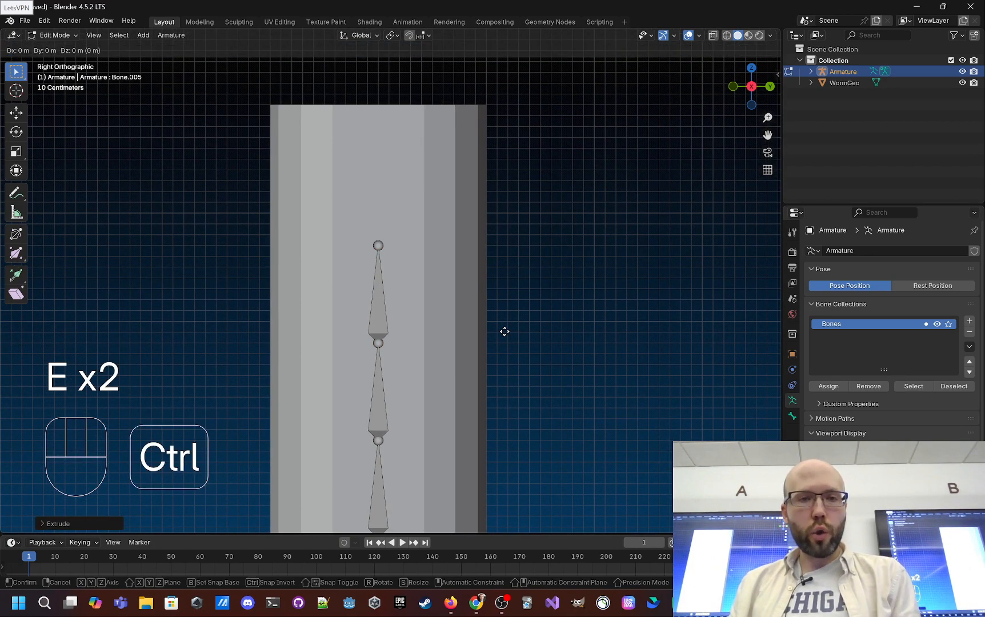
pyautogui.click(508, 254)
pyautogui.press('e')
pyautogui.press('ctrl')
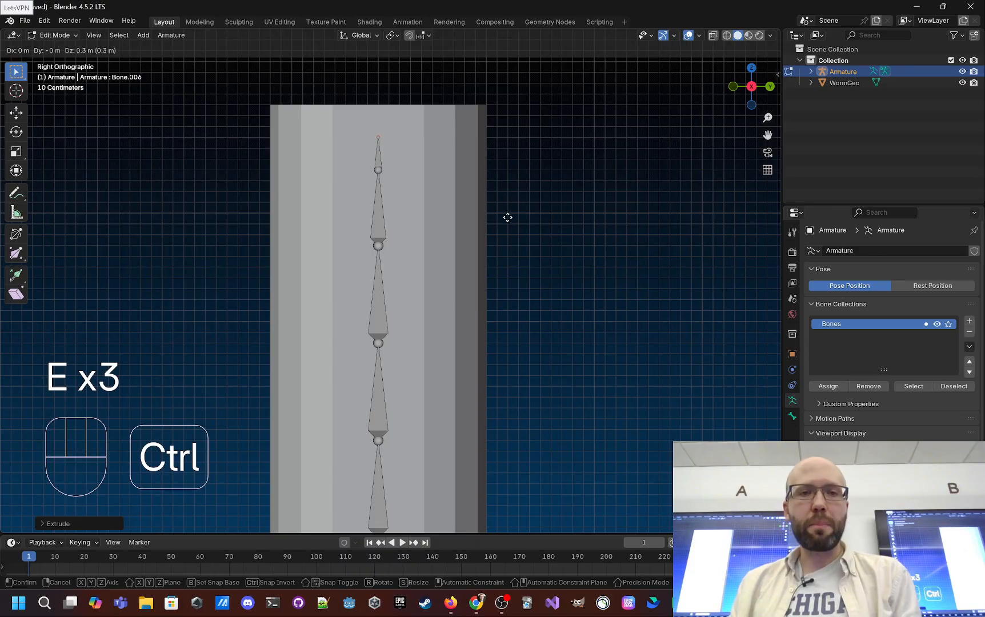
pyautogui.click(510, 193)
pyautogui.scroll(-2, 539, 317)
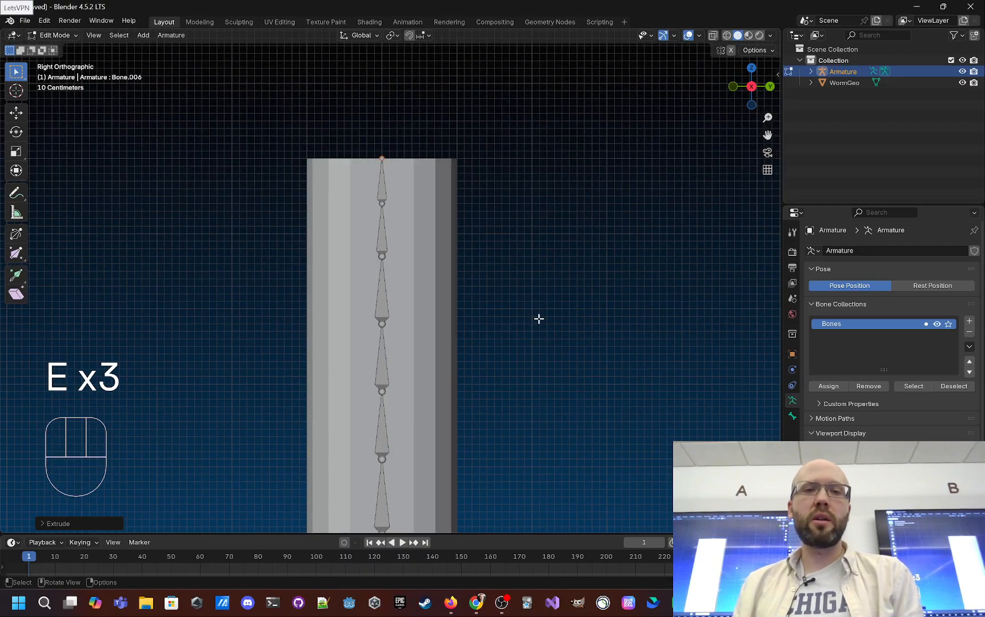
# Inspect the finished bone chain in perspective, return to Object Mode and deselect the armature
pyautogui.moveTo(538, 317); pyautogui.dragTo(436, 198, button='middle')
pyautogui.click(333, 205)
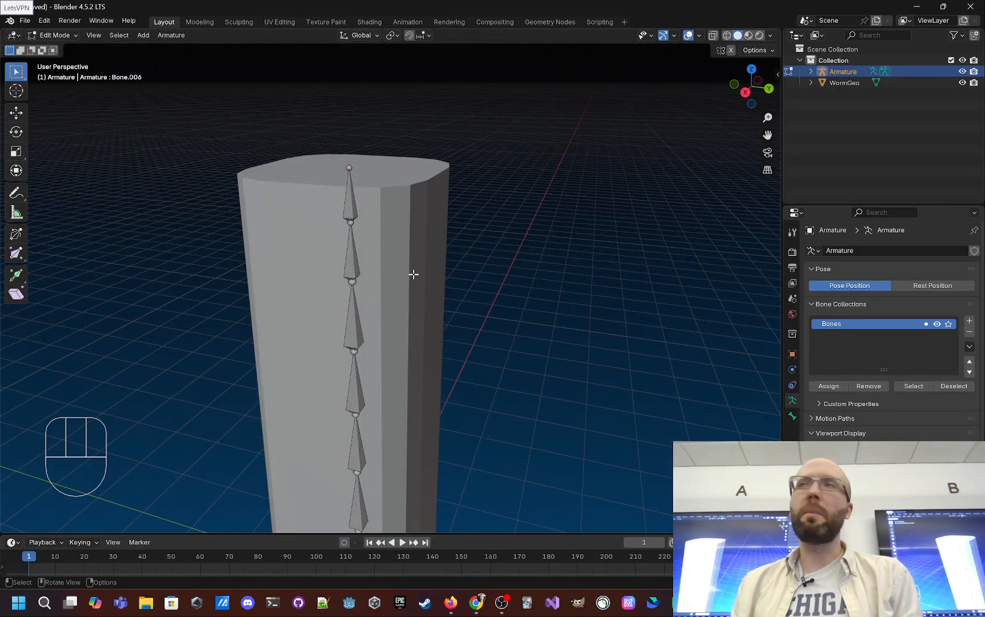
pyautogui.moveTo(413, 274); pyautogui.dragTo(437, 314, button='middle')
pyautogui.press('Tab')
pyautogui.click(553, 267)
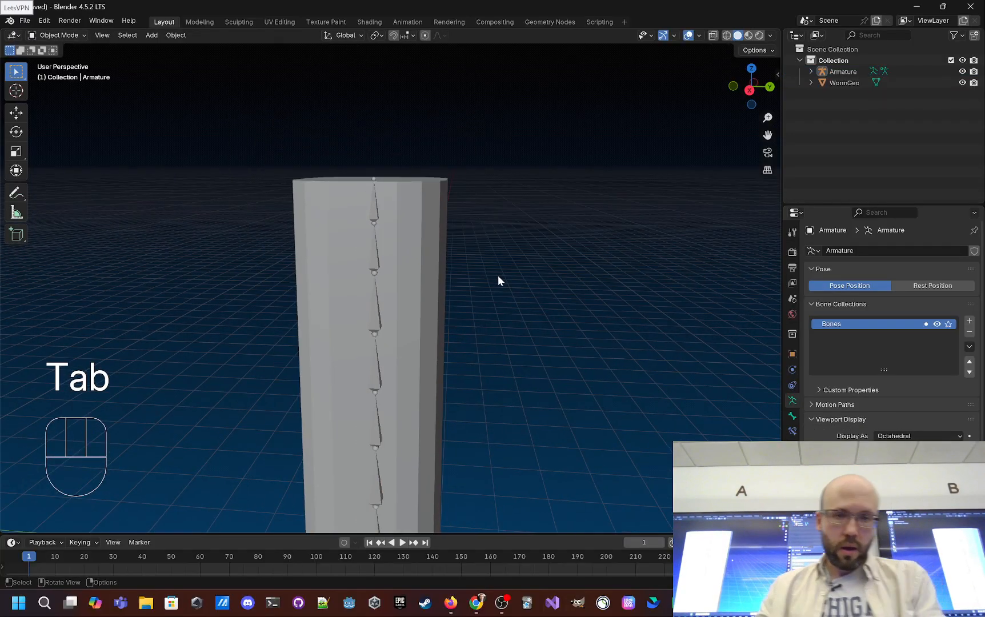
pyautogui.scroll(-1, 497, 276)
pyautogui.click(498, 274)
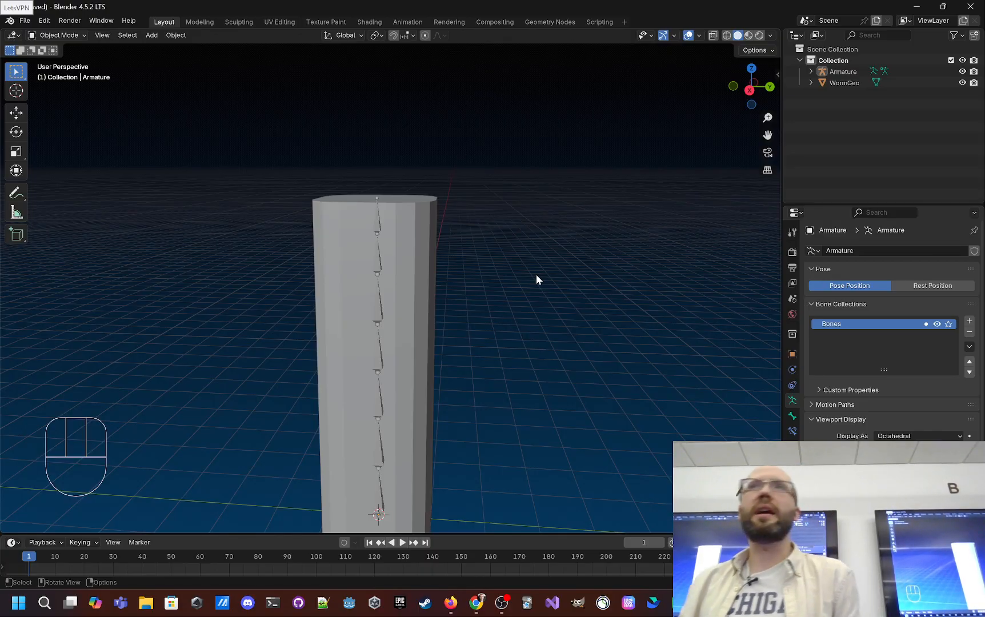
# Frame the armature and examine the whole bone chain inside the column as one selectable object
pyautogui.click(378, 262)
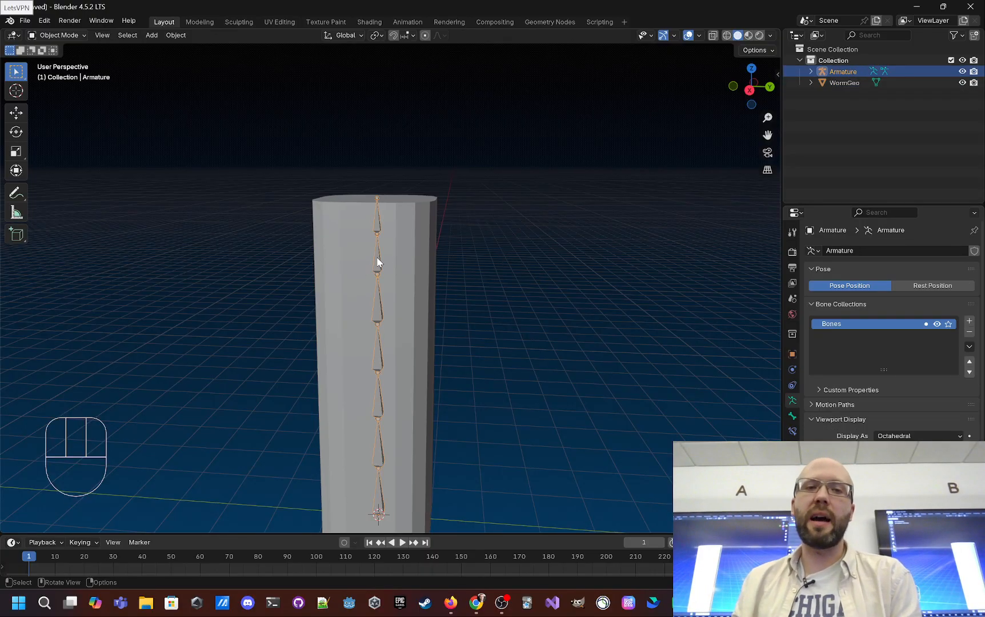
pyautogui.press('KP_Decimal')
pyautogui.scroll(-3, 449, 333)
pyautogui.moveTo(358, 380); pyautogui.dragTo(366, 374, button='middle')
pyautogui.click(452, 374)
pyautogui.scroll(3, 470, 369)
pyautogui.moveTo(470, 370); pyautogui.dragTo(470, 374, button='middle')
pyautogui.keyDown('shift'); pyautogui.moveTo(378, 384); pyautogui.dragTo(544, 336, button='middle'); pyautogui.keyUp('shift')
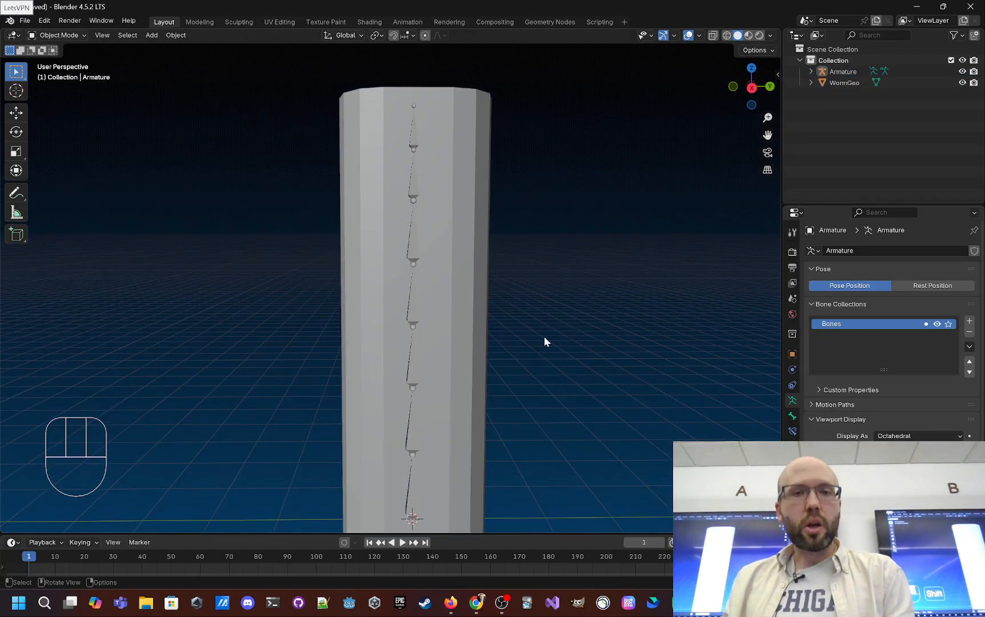
pyautogui.click(444, 272)
pyautogui.click(405, 243)
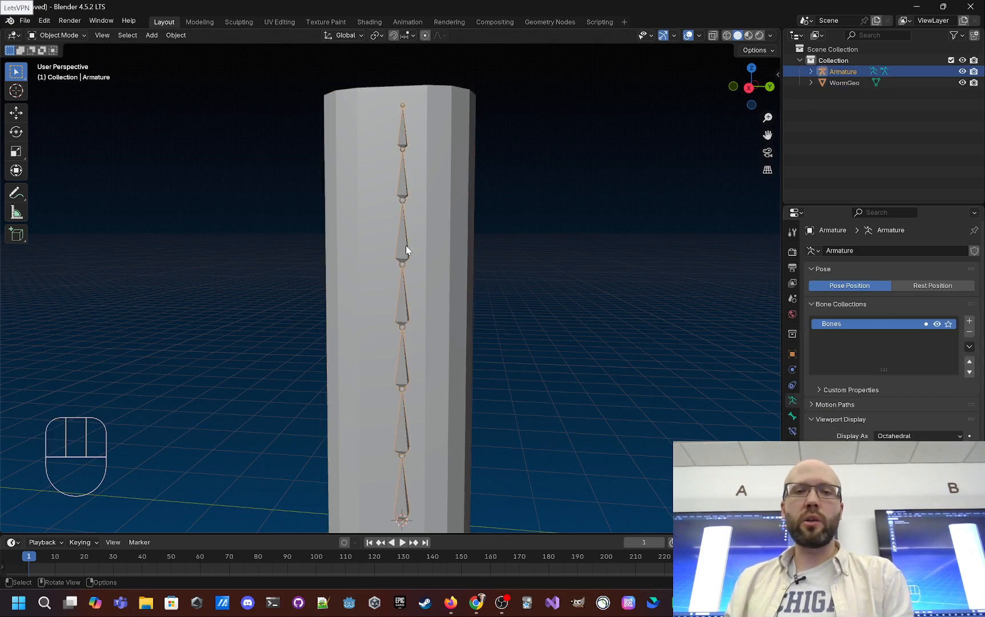
# Try moving WormGeo away from the armature in Object Mode, and undo the move and the selection
pyautogui.click(438, 238)
pyautogui.press('g')
pyautogui.click(631, 204)
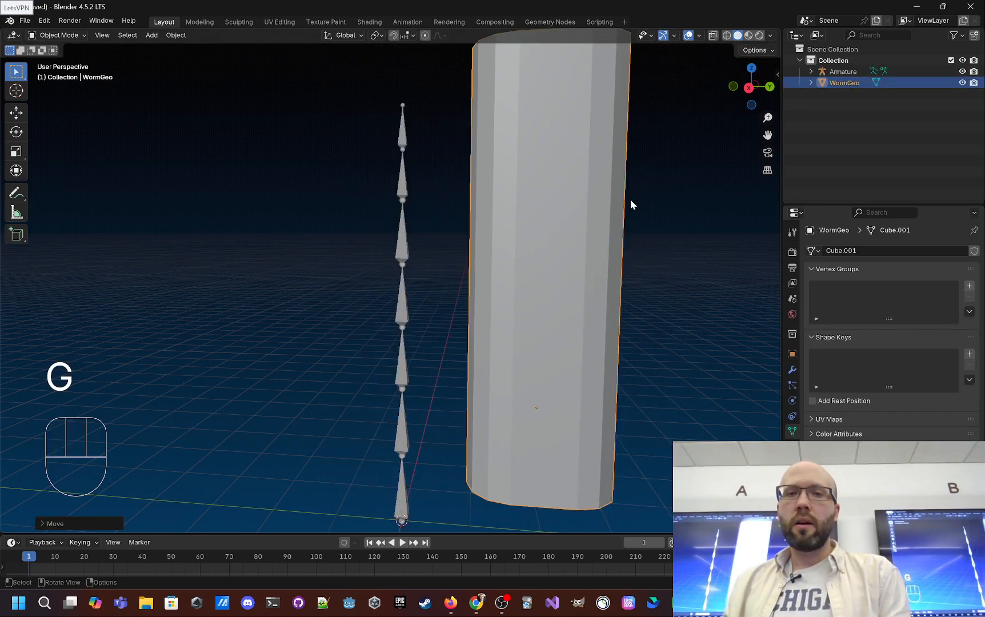
pyautogui.hotkey('ctrl', 'z')
pyautogui.hotkey('ctrl', 'z')
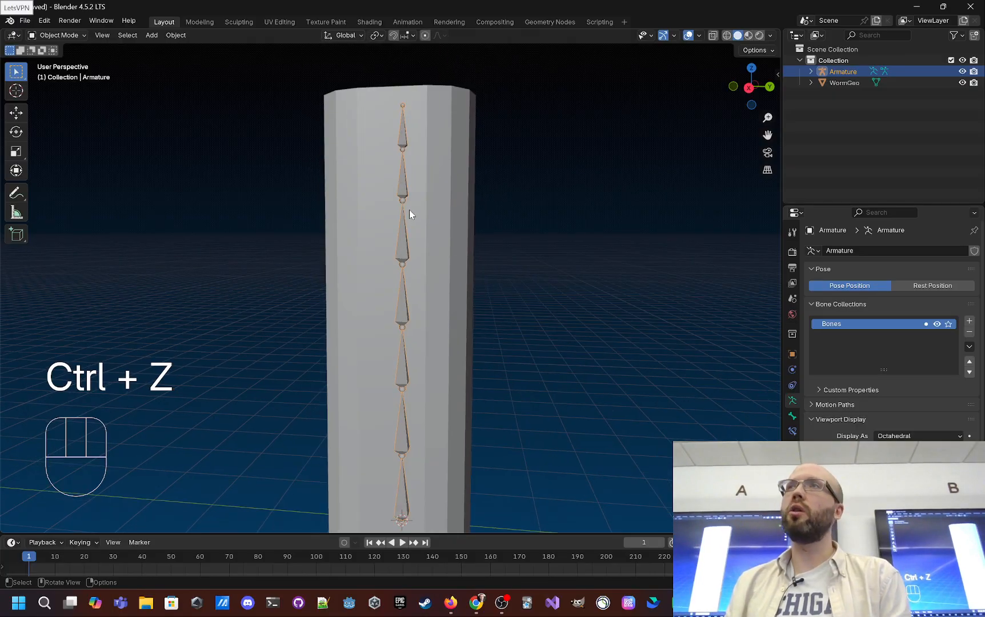
# Select WormGeo and review the interaction modes available for a mesh, staying in Object Mode
pyautogui.click(451, 169)
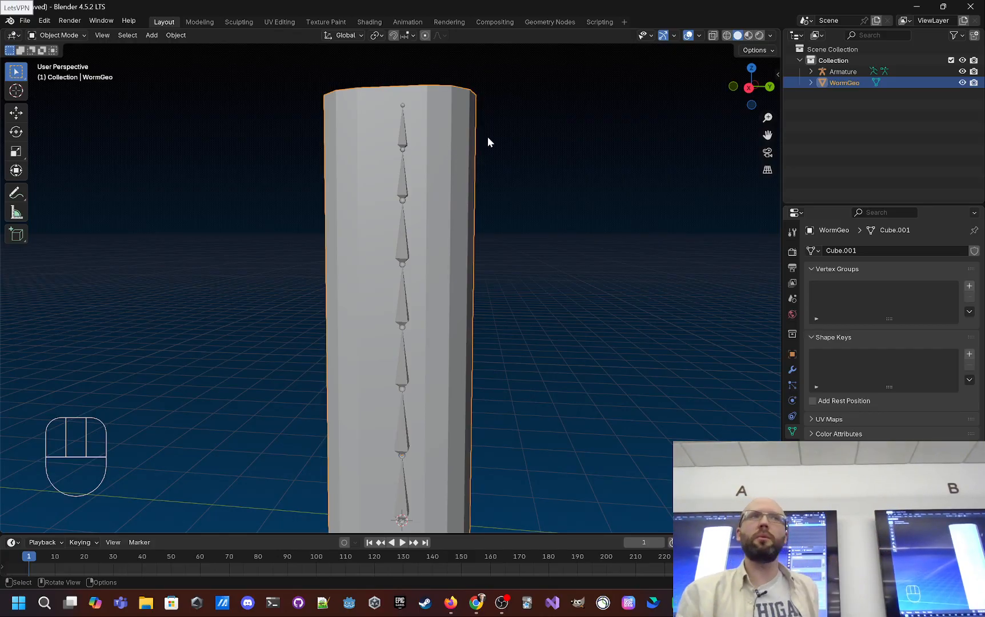
pyautogui.click(67, 34)
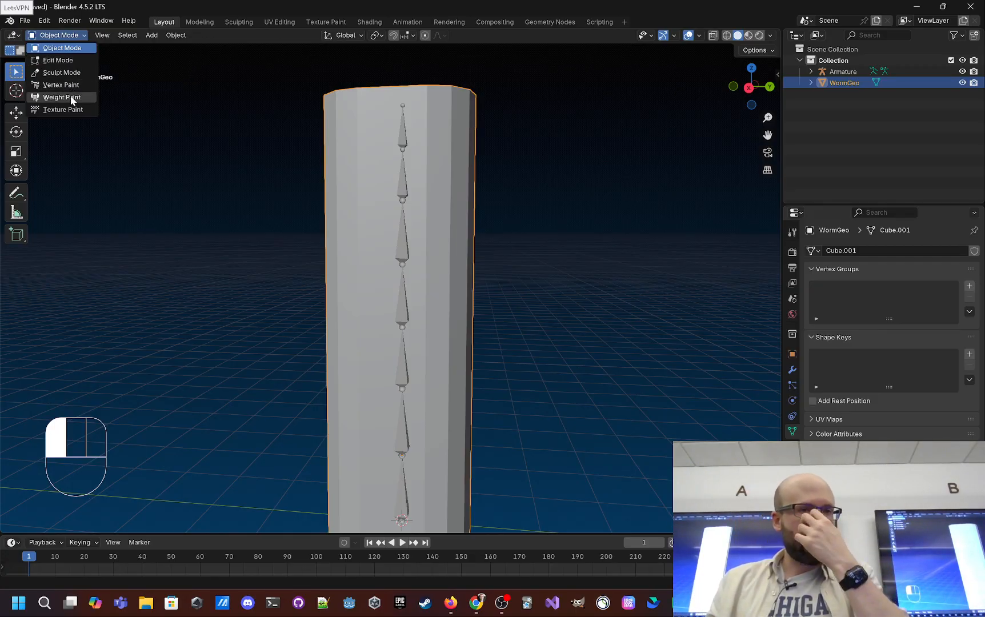
pyautogui.moveTo(72, 104); pyautogui.dragTo(228, 286)
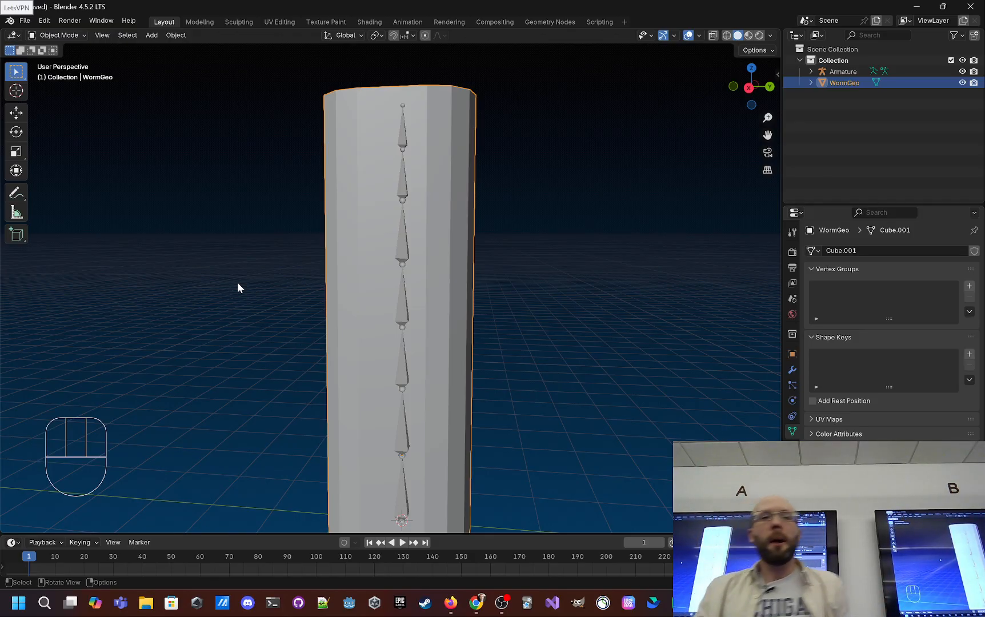
pyautogui.click(237, 282)
# Select the armature and switch it to Pose Mode
pyautogui.click(400, 182)
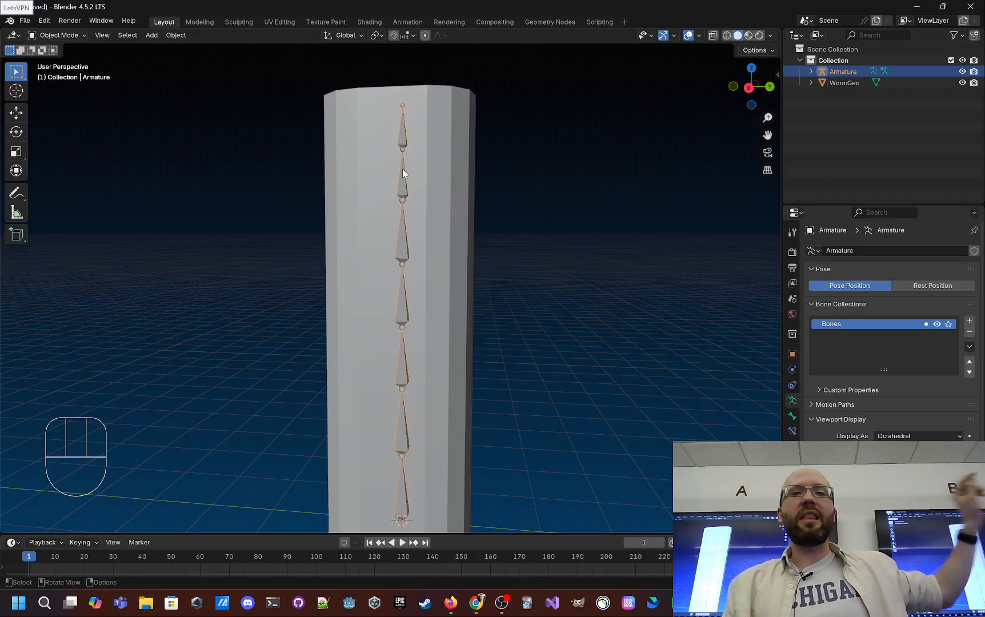
pyautogui.click(68, 35)
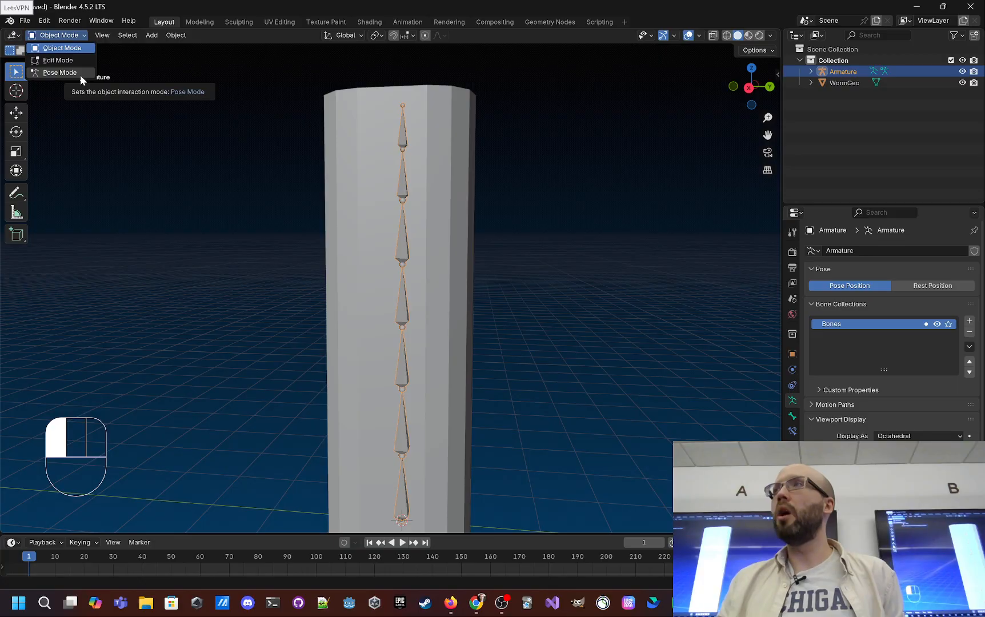
pyautogui.click(80, 75)
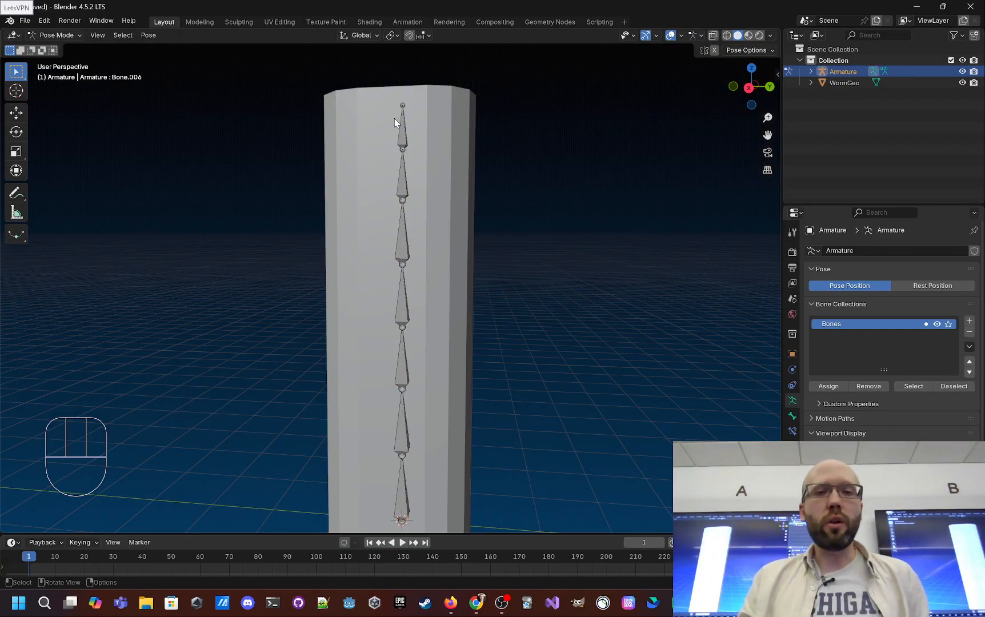
# Try rotating the topmost bone sideways in Pose Mode, and undo the rotation
pyautogui.press('r')
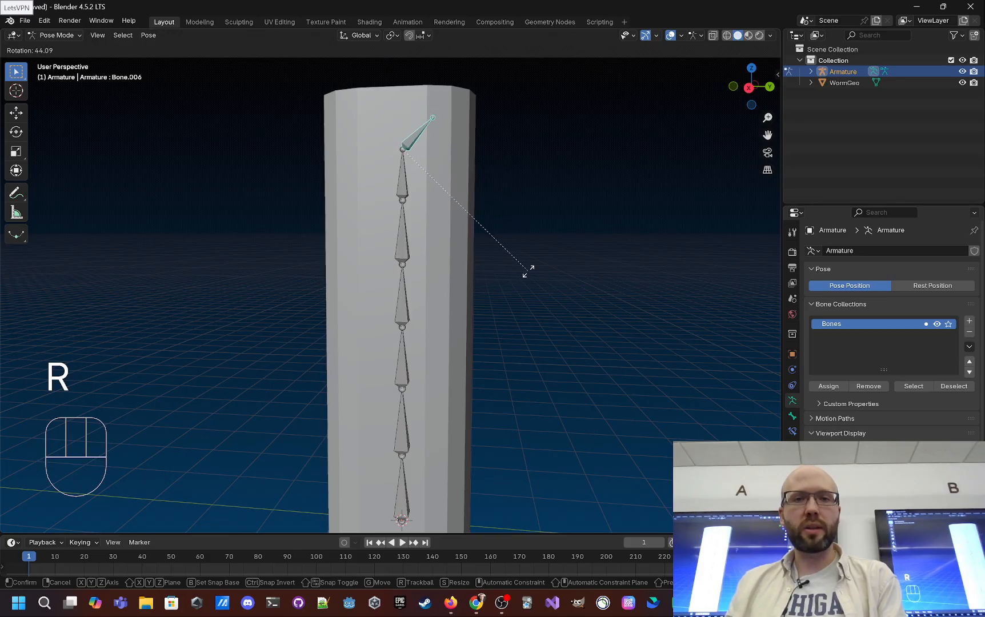
pyautogui.click(475, 100)
pyautogui.hotkey('ctrl', 'z')
# Rotate the second bone outward and the third and fourth bones back the other way to bend the lower chain
pyautogui.scroll(-2, 440, 223)
pyautogui.keyDown('shift'); pyautogui.moveTo(419, 246); pyautogui.dragTo(412, 233, button='middle'); pyautogui.keyUp('shift')
pyautogui.scroll(3, 412, 234)
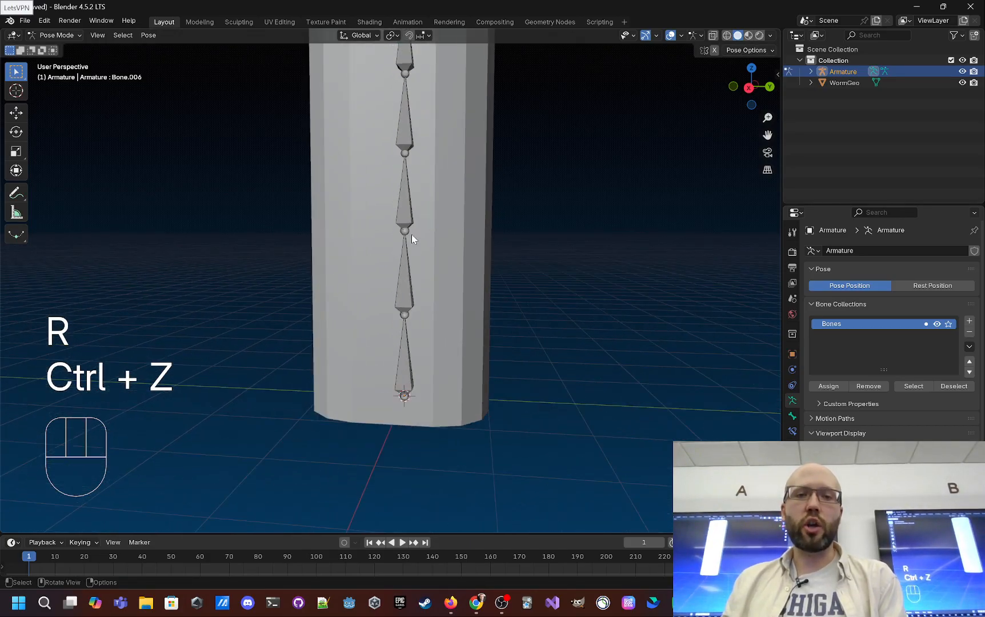
pyautogui.click(412, 288)
pyautogui.press('r')
pyautogui.click(526, 289)
pyautogui.click(488, 223)
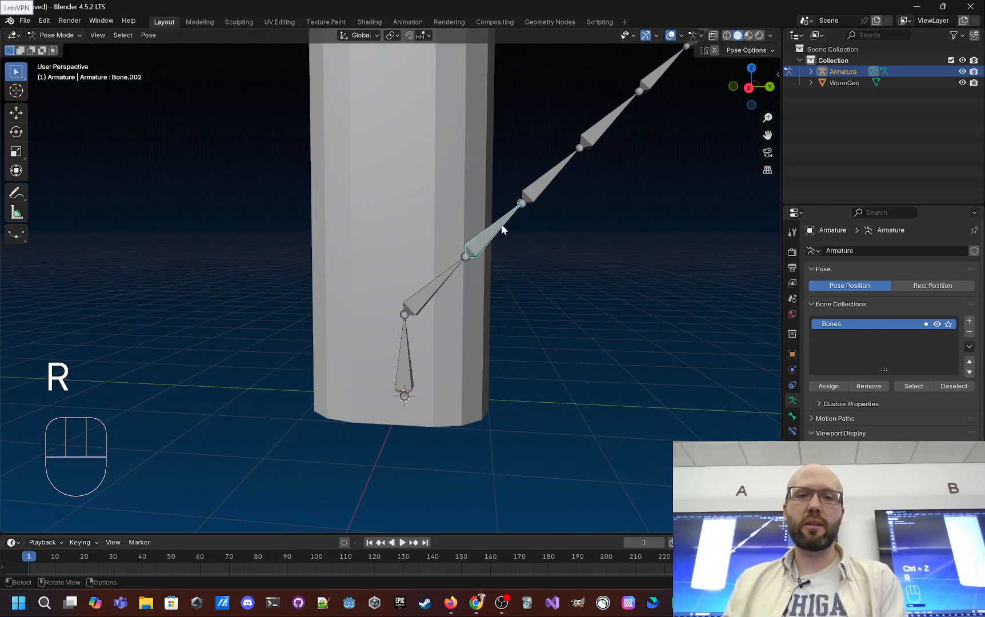
pyautogui.press('r')
pyautogui.click(419, 150)
pyautogui.click(419, 150)
pyautogui.press('r')
pyautogui.click(359, 137)
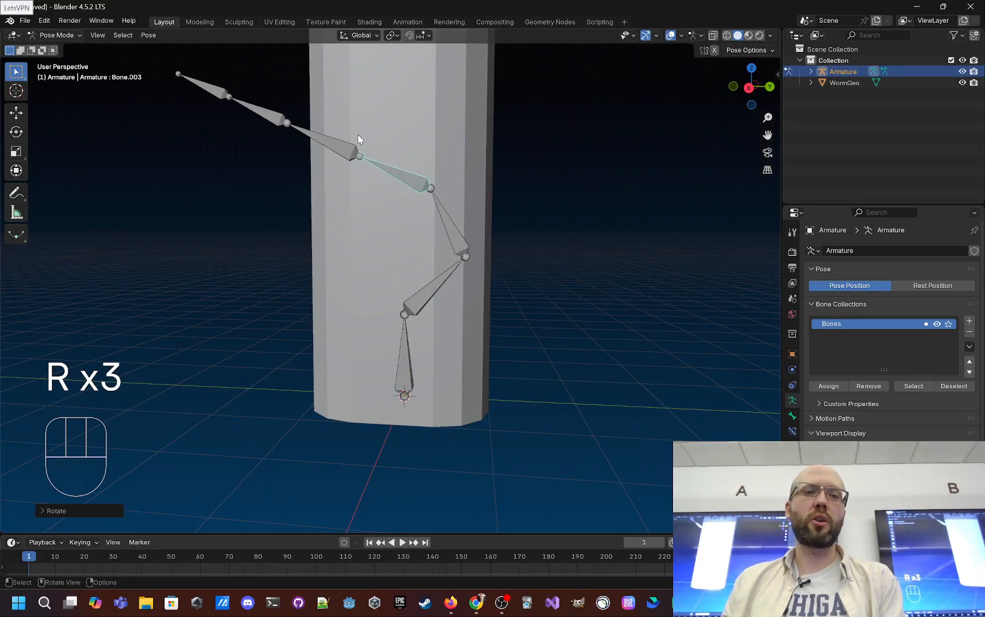
# Rotate the three uppermost bones one by one so the end of the chain curls upward
pyautogui.click(329, 150)
pyautogui.press('r')
pyautogui.click(280, 189)
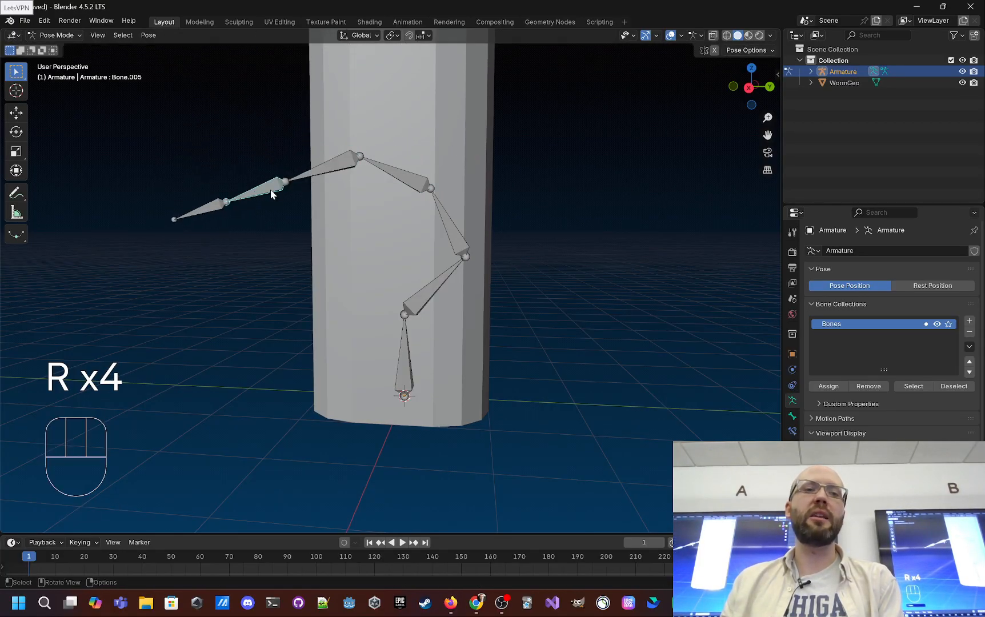
pyautogui.click(254, 197)
pyautogui.press('r')
pyautogui.click(246, 127)
pyautogui.click(234, 109)
pyautogui.press('r')
pyautogui.click(389, 182)
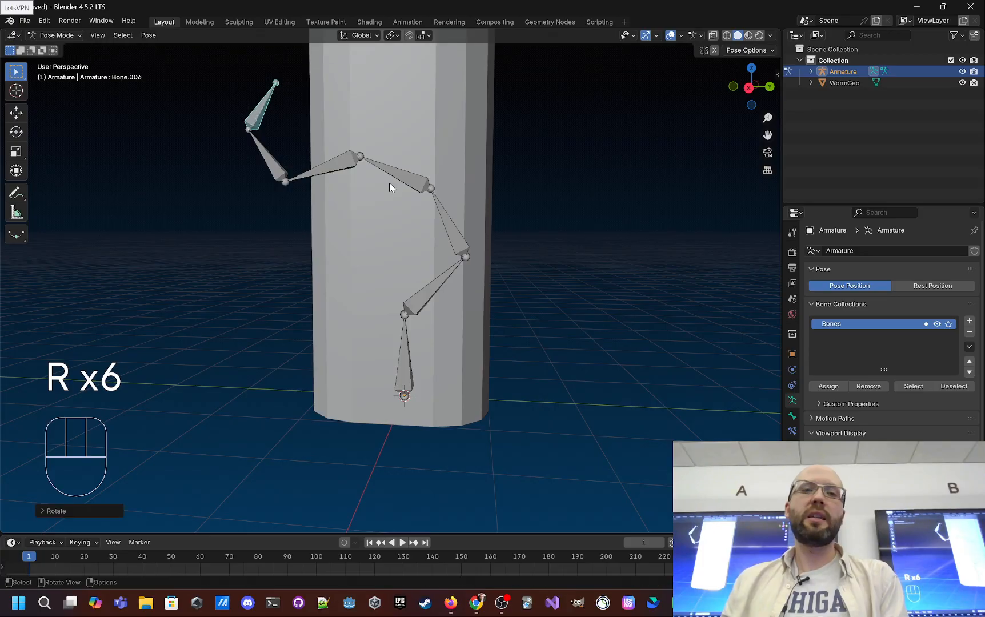
# View the curled pose from another angle and undo the rotations of the three uppermost bones
pyautogui.scroll(-3, 397, 194)
pyautogui.moveTo(397, 193); pyautogui.dragTo(370, 207, button='middle')
pyautogui.scroll(3, 455, 233)
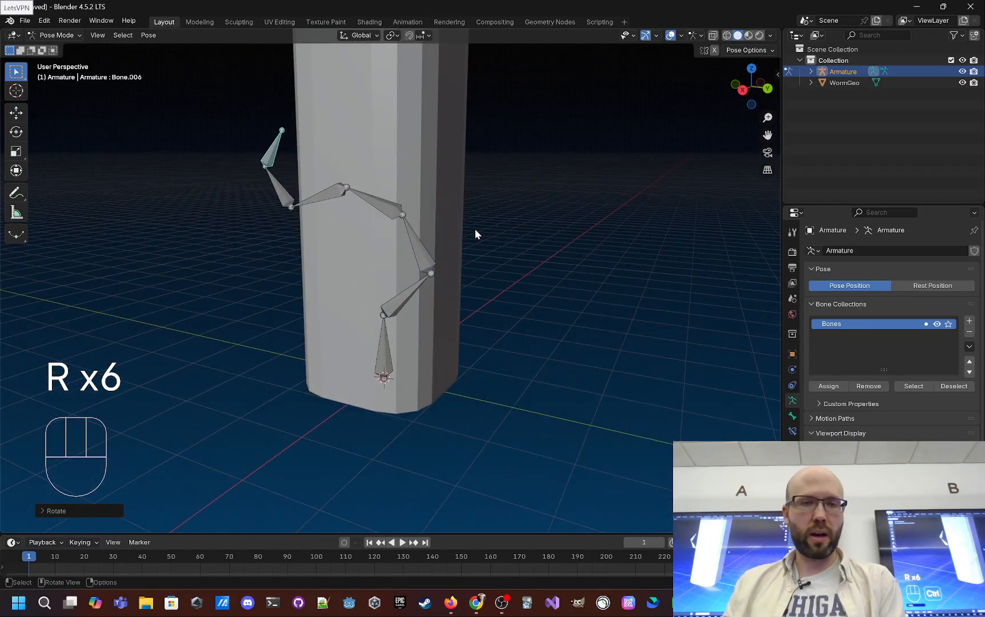
pyautogui.moveTo(474, 228); pyautogui.dragTo(489, 228, button='middle')
pyautogui.hotkey('ctrl', 'z')
pyautogui.hotkey('ctrl', 'z')
pyautogui.hotkey('ctrl', 'z')
pyautogui.hotkey('ctrl', 'z')
pyautogui.hotkey('ctrl', 'z')
pyautogui.hotkey('ctrl', 'z')
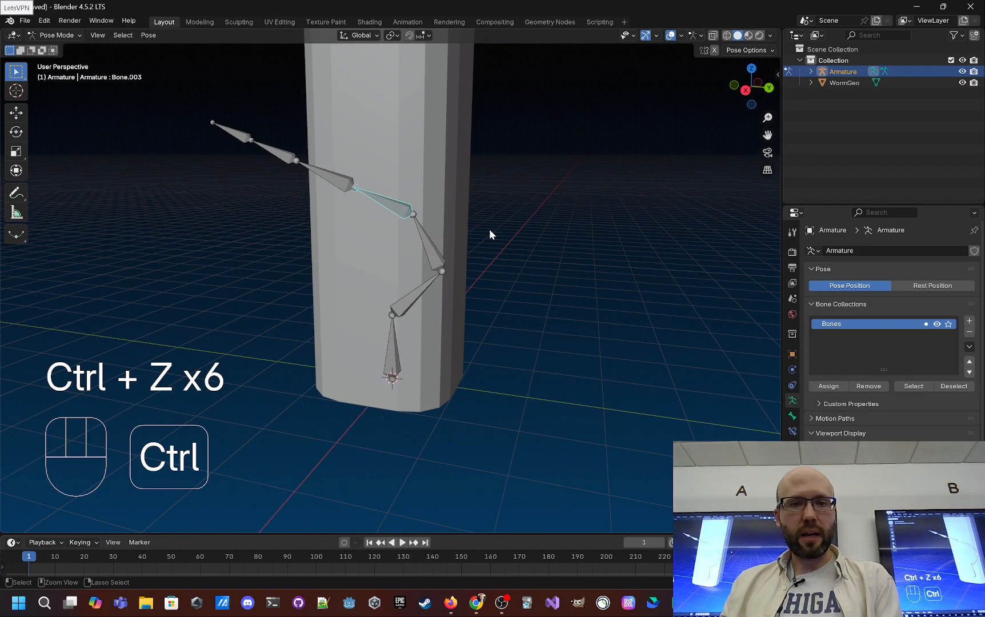
# Try moving and rotating the fourth bone from the base, undoing each attempt
pyautogui.press('g')
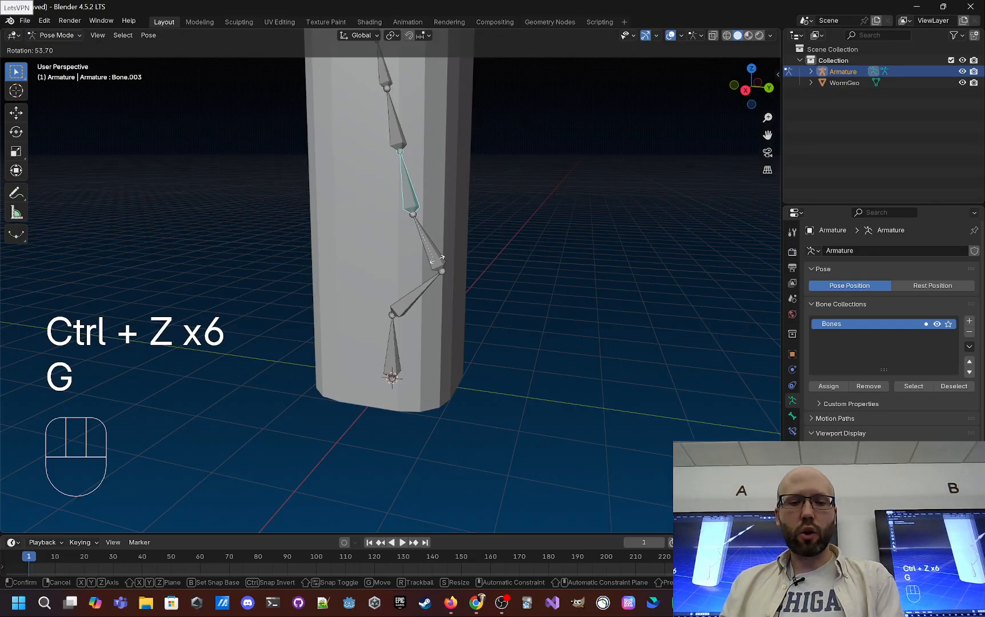
pyautogui.click(521, 119)
pyautogui.hotkey('ctrl', 'z')
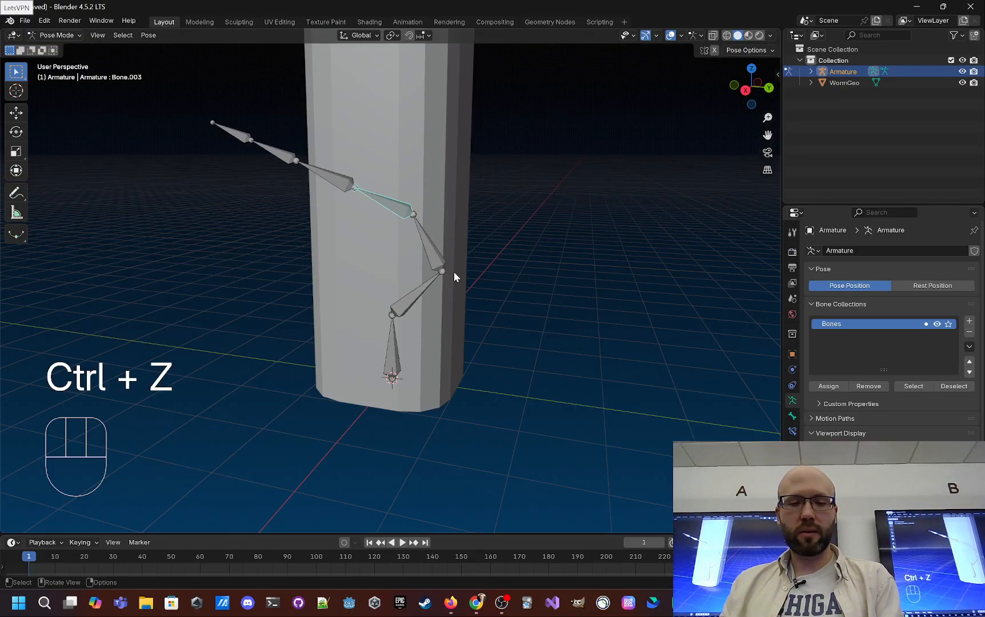
pyautogui.press('r')
pyautogui.hotkey('ctrl', 'z')
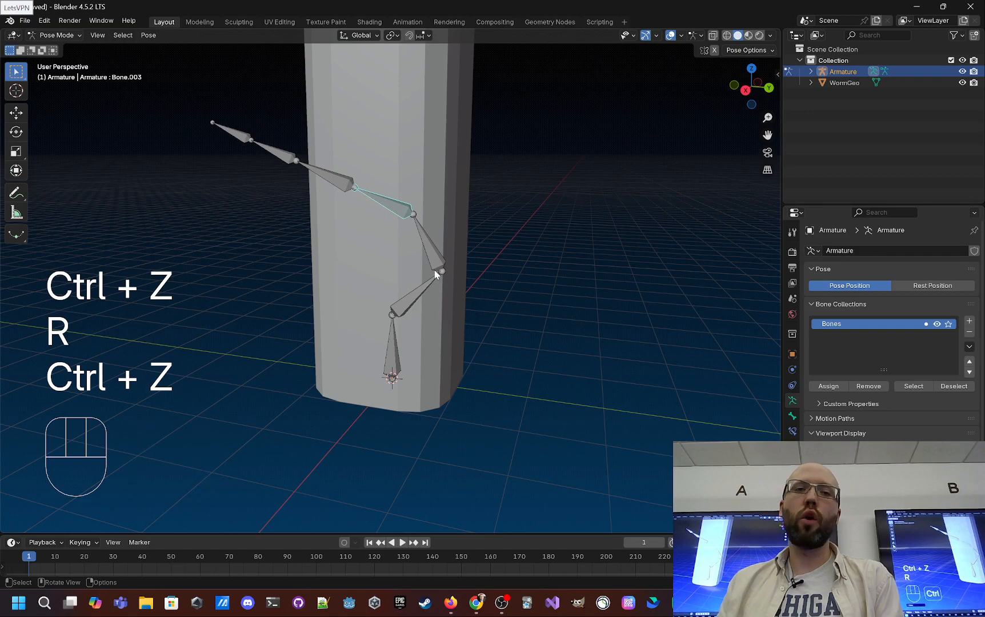
# Undo the remaining bone rotations until the chain is straight inside the column again
pyautogui.hotkey('ctrl', 'z')
pyautogui.hotkey('ctrl', 'z')
pyautogui.hotkey('ctrl', 'z')
pyautogui.hotkey('ctrl', 'z')
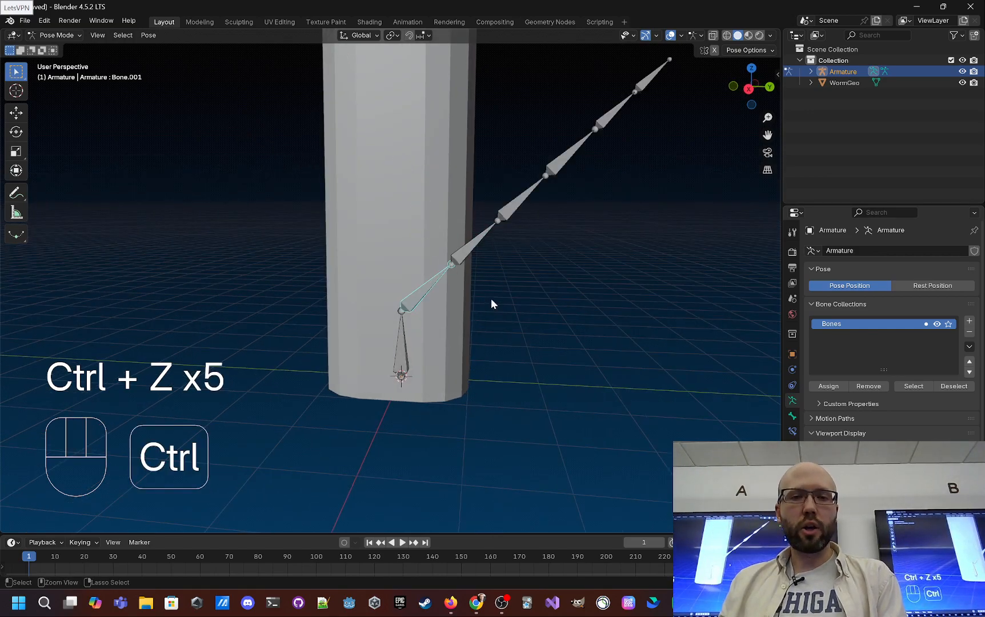
pyautogui.hotkey('ctrl', 'z')
pyautogui.keyDown('shift'); pyautogui.moveTo(479, 178); pyautogui.dragTo(488, 288, button='middle'); pyautogui.keyUp('shift')
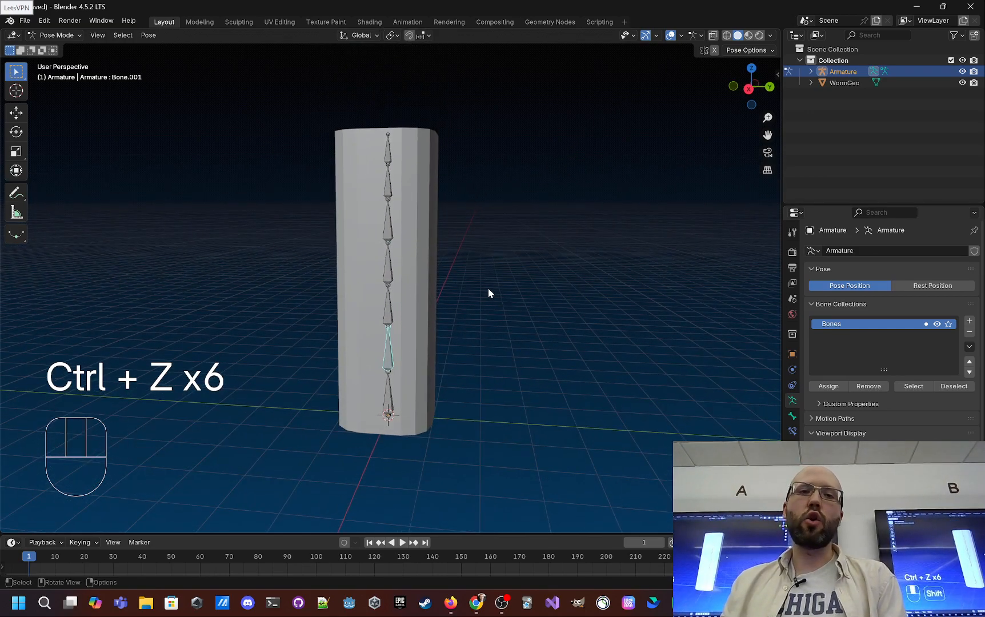
# Try rotating the fifth bone from the base sideways out of the column, and undo the rotation and selection changes
pyautogui.click(387, 217)
pyautogui.press('r')
pyautogui.click(448, 323)
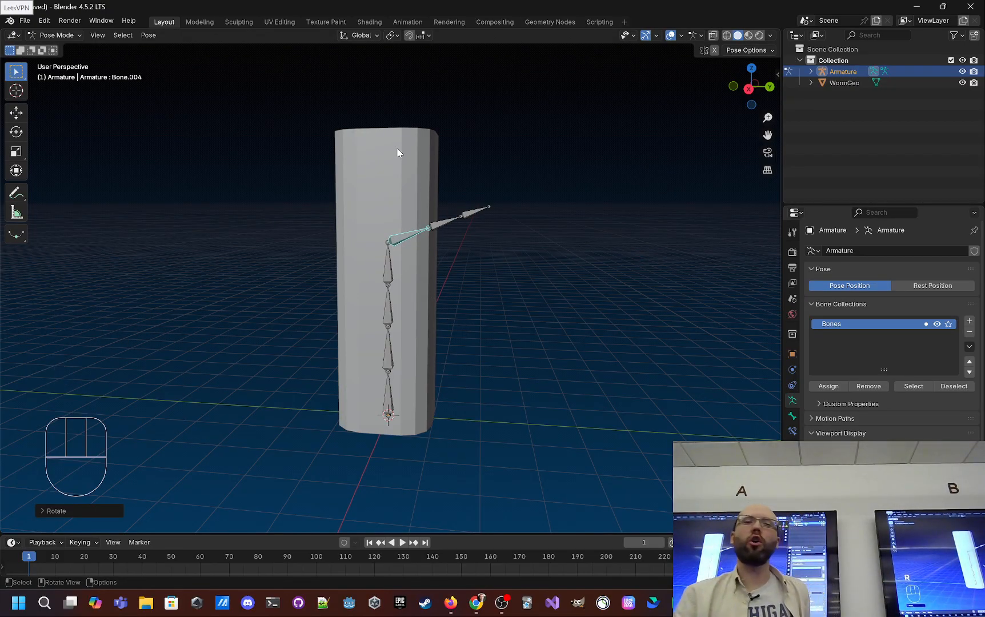
pyautogui.click(567, 369)
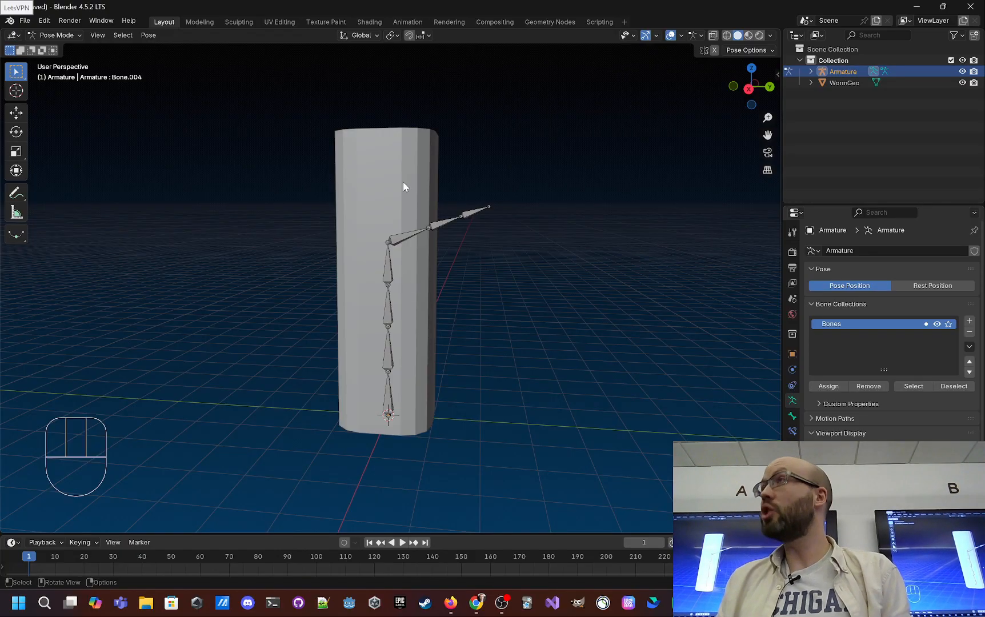
pyautogui.hotkey('ctrl', 'z')
pyautogui.hotkey('ctrl', 'z')
pyautogui.hotkey('ctrl', 'z')
pyautogui.hotkey('ctrl', 'z')
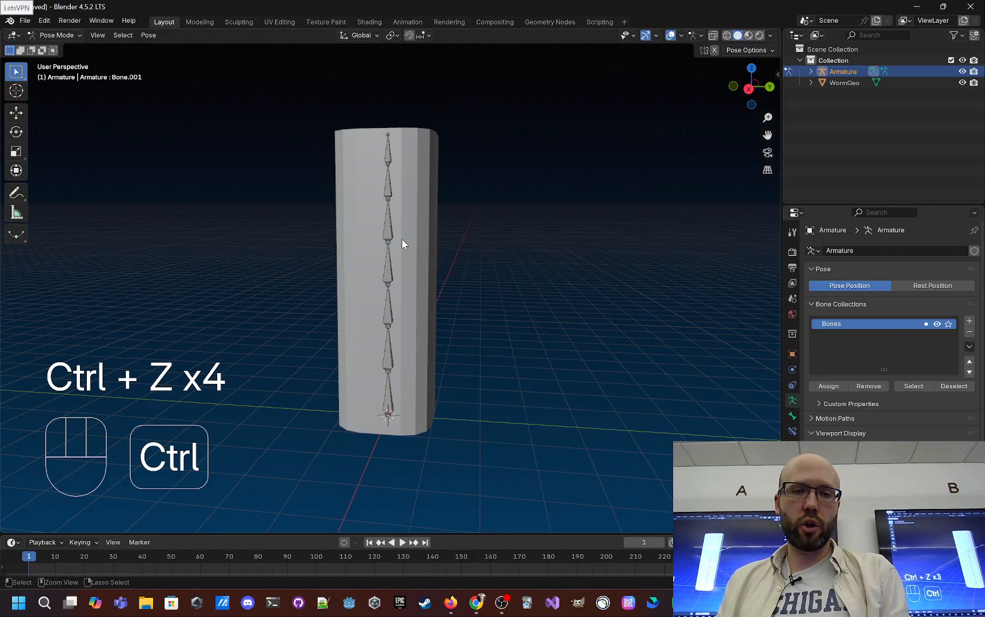
# Return the armature to Object Mode and leave every object deselected
pyautogui.click(473, 215)
pyautogui.click(67, 35)
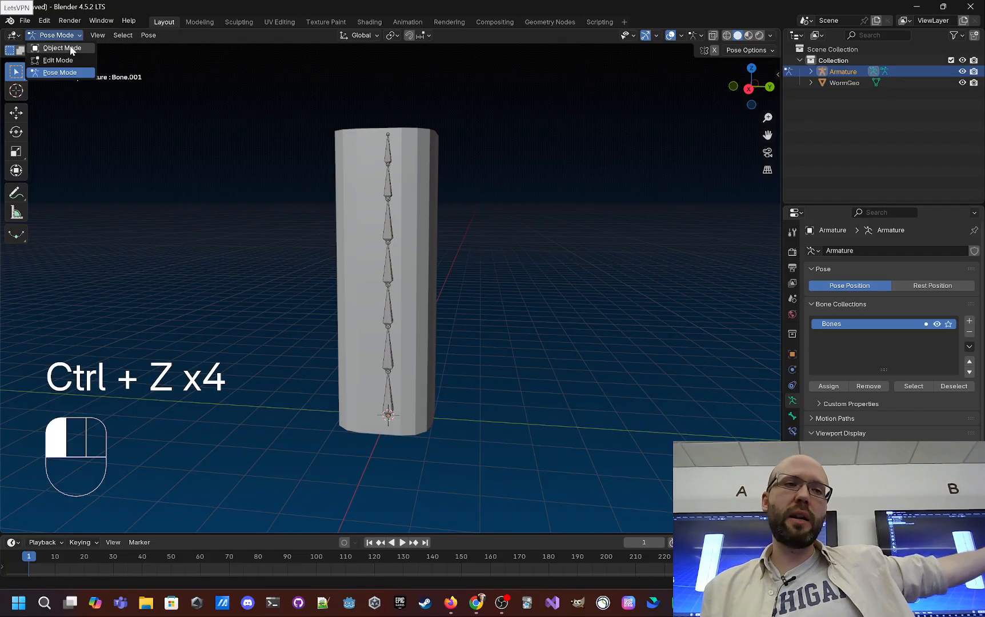
pyautogui.click(63, 57)
pyautogui.scroll(4, 471, 251)
pyautogui.click(427, 233)
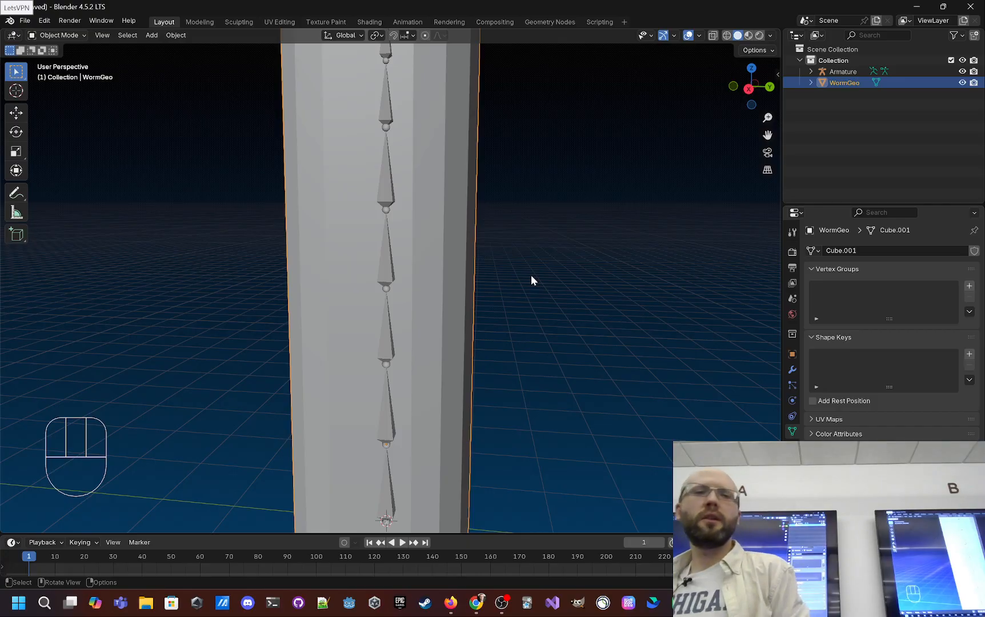
pyautogui.rightClick(531, 280)
pyautogui.click(587, 210)
pyautogui.scroll(-5, 512, 239)
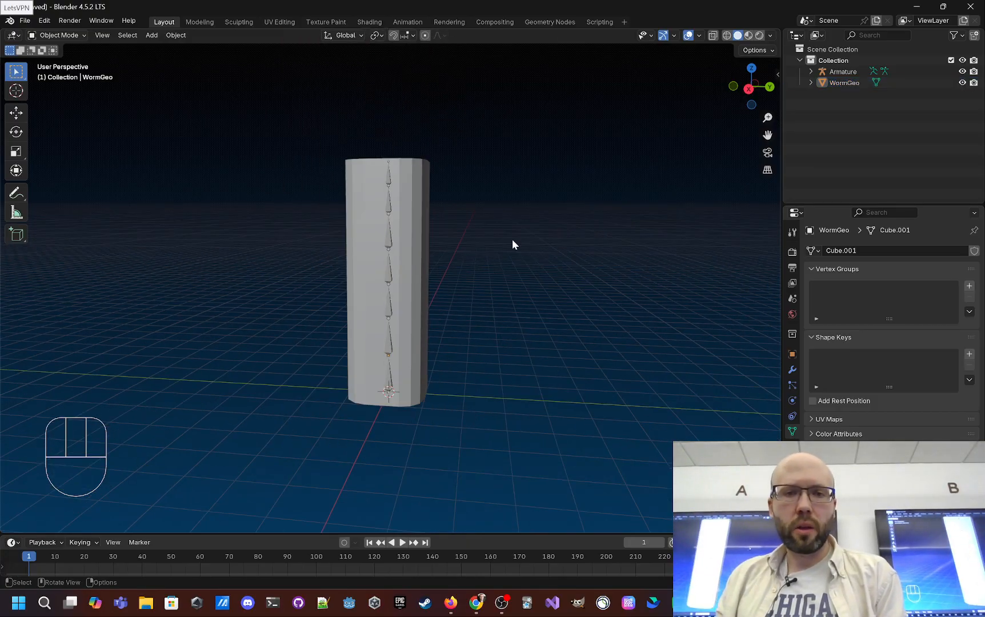
# Add a cube mesh and move it beside the worm column
pyautogui.hotkey('shift', 'a')
pyautogui.moveTo(494, 148)
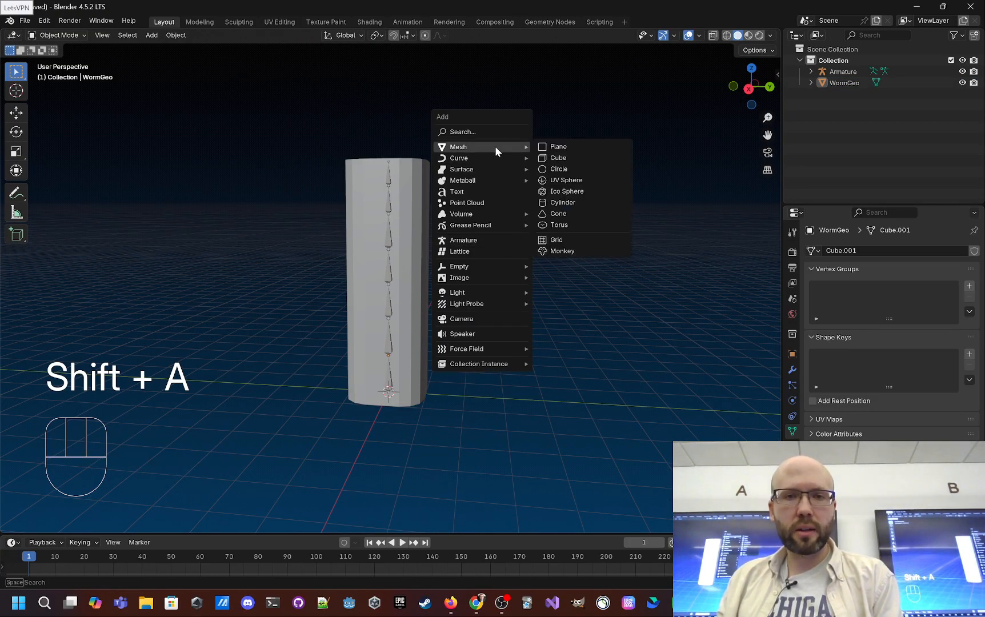
pyautogui.click(563, 158)
pyautogui.press('g')
pyautogui.click(493, 352)
# Add a UV sphere, move it onto the cube and scale it down to eye size
pyautogui.hotkey('shift', 'a')
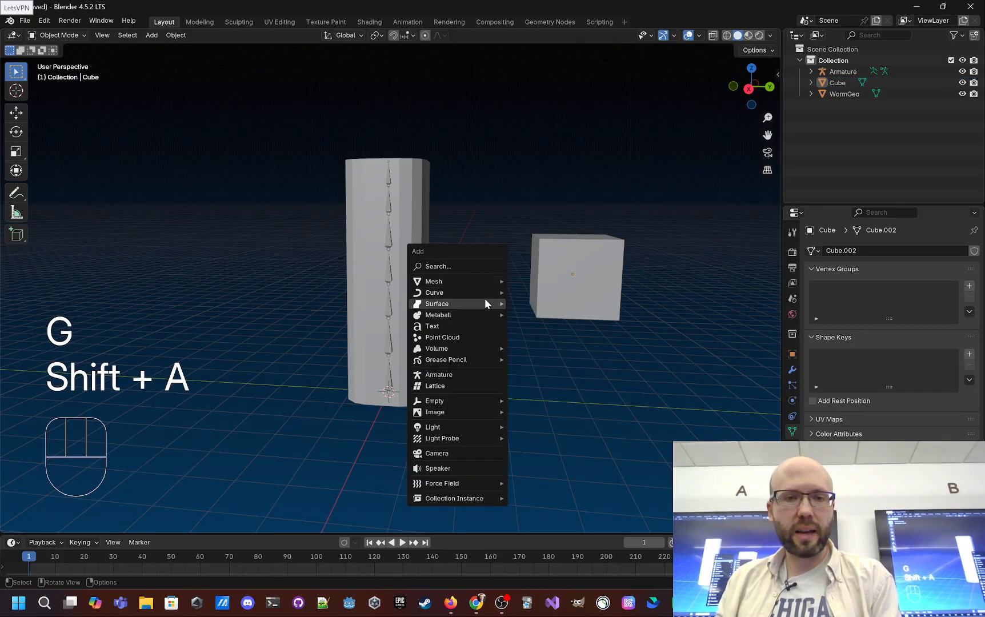
pyautogui.moveTo(477, 280)
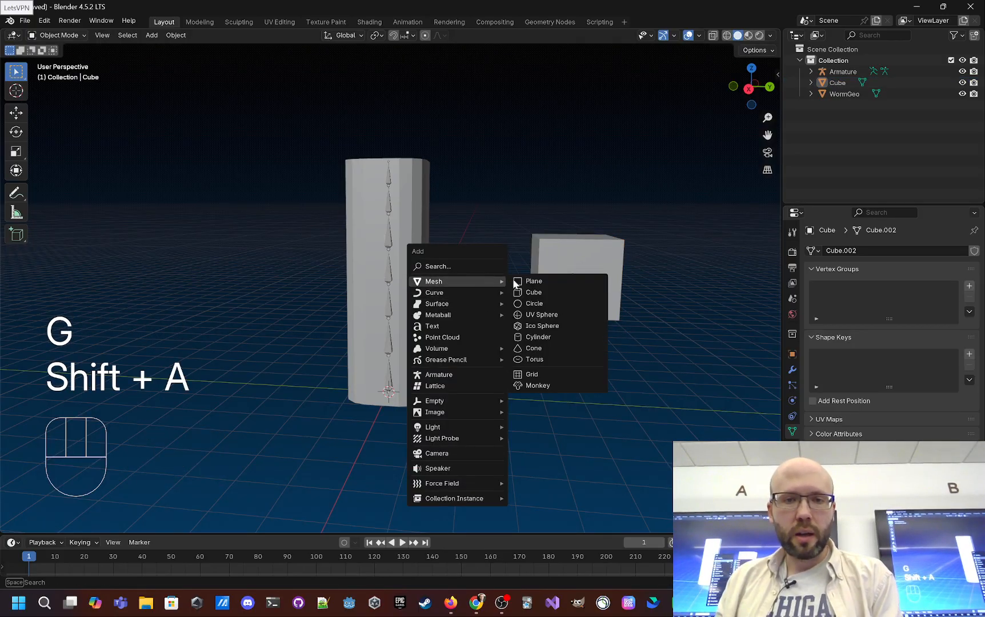
pyautogui.click(547, 315)
pyautogui.press('g')
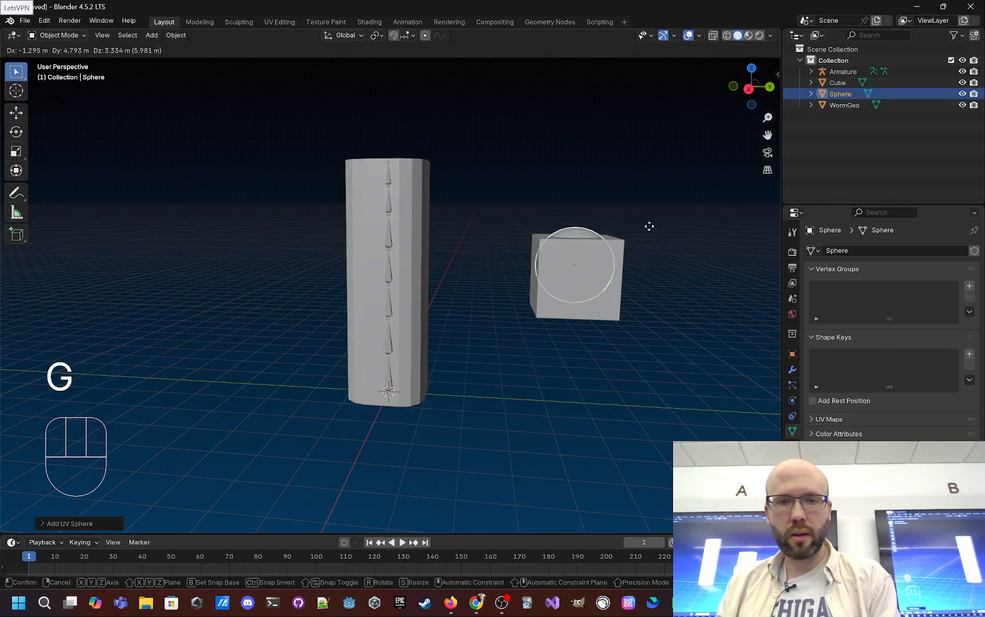
pyautogui.press('s')
pyautogui.click(614, 254)
# Move the small sphere to the front face of the cube as the first eye
pyautogui.moveTo(613, 251); pyautogui.dragTo(745, 277, button='middle')
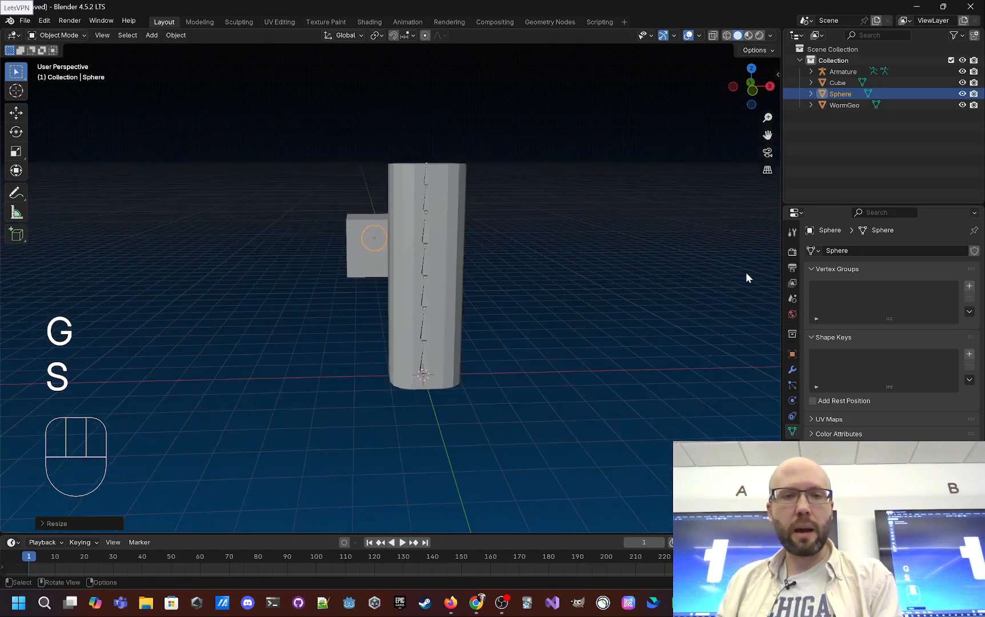
pyautogui.press('g')
pyautogui.click(666, 283)
pyautogui.moveTo(666, 283); pyautogui.dragTo(518, 295, button='middle')
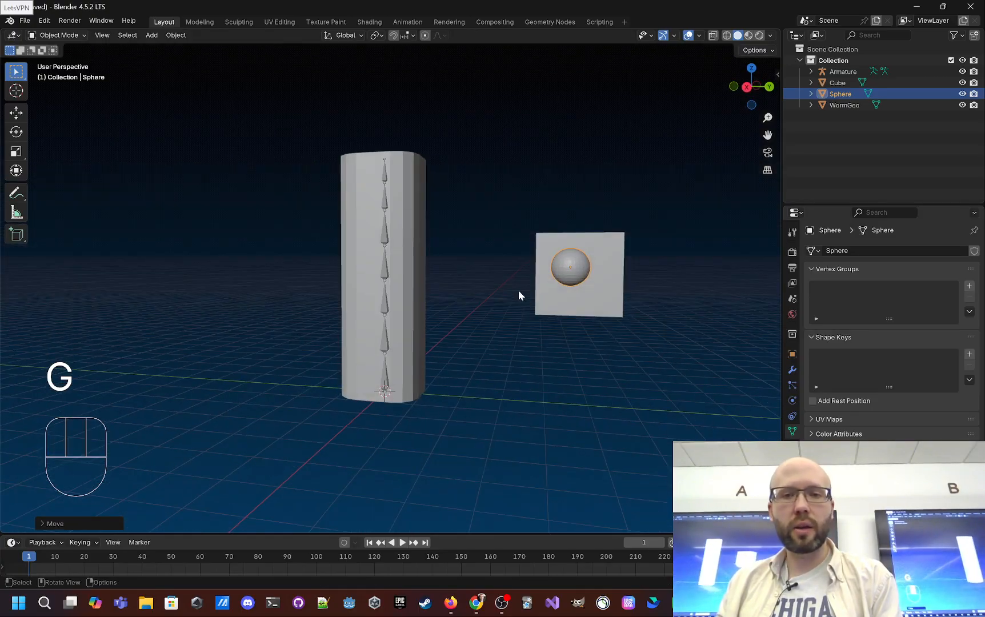
pyautogui.press('g')
pyautogui.click(598, 306)
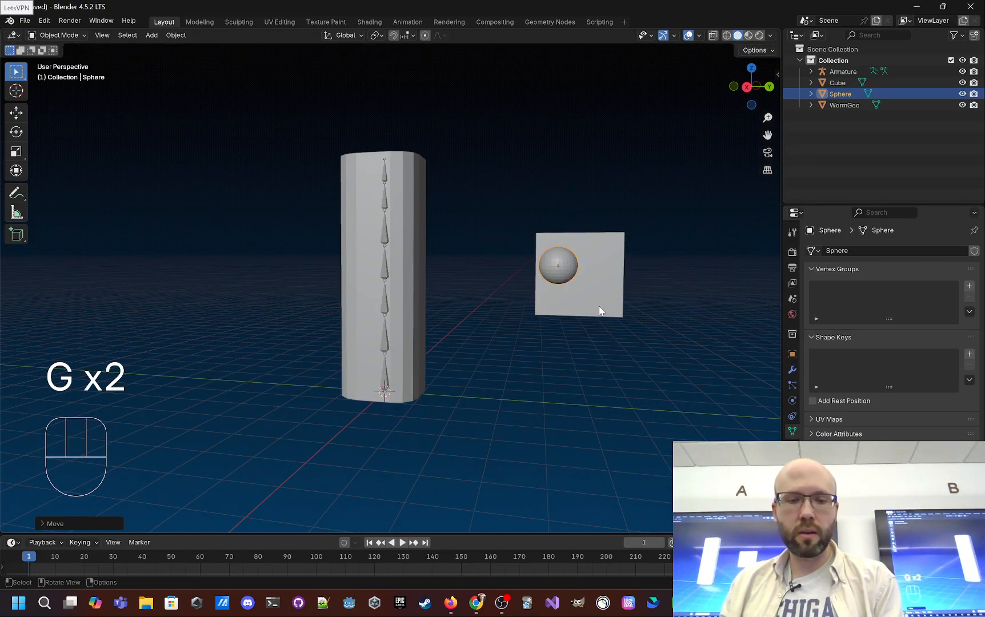
# Duplicate the eye sphere, place the copy beside it on the cube's front, and deselect it
pyautogui.hotkey('shift', 'd')
pyautogui.click(612, 327)
pyautogui.click(588, 366)
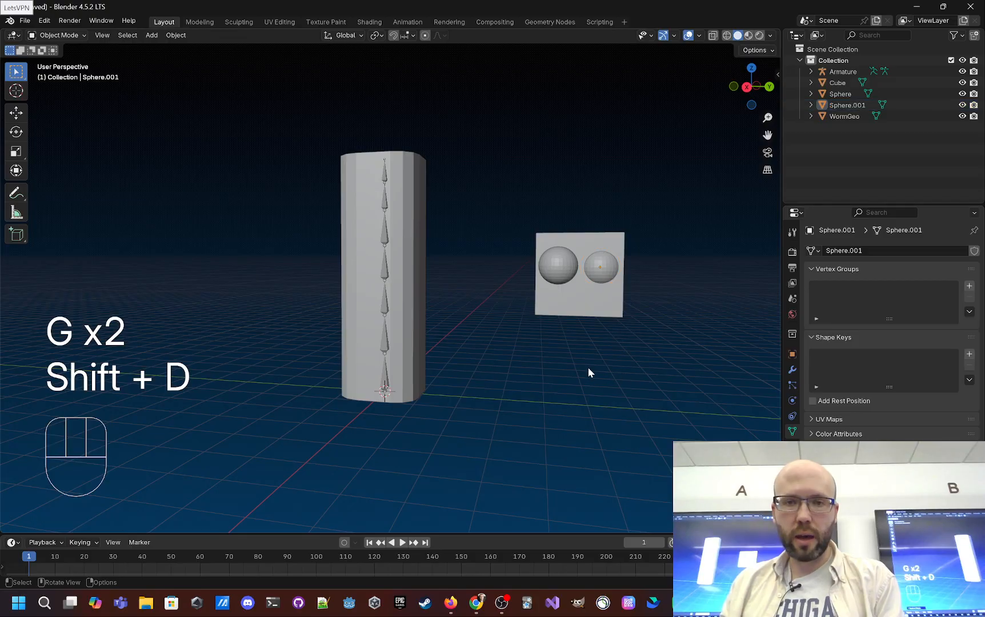
# Try moving the cube away from the two eye spheres, and undo the move and selections
pyautogui.keyDown('shift'); pyautogui.moveTo(622, 374); pyautogui.dragTo(562, 366, button='middle'); pyautogui.keyUp('shift')
pyautogui.scroll(-3, 571, 354)
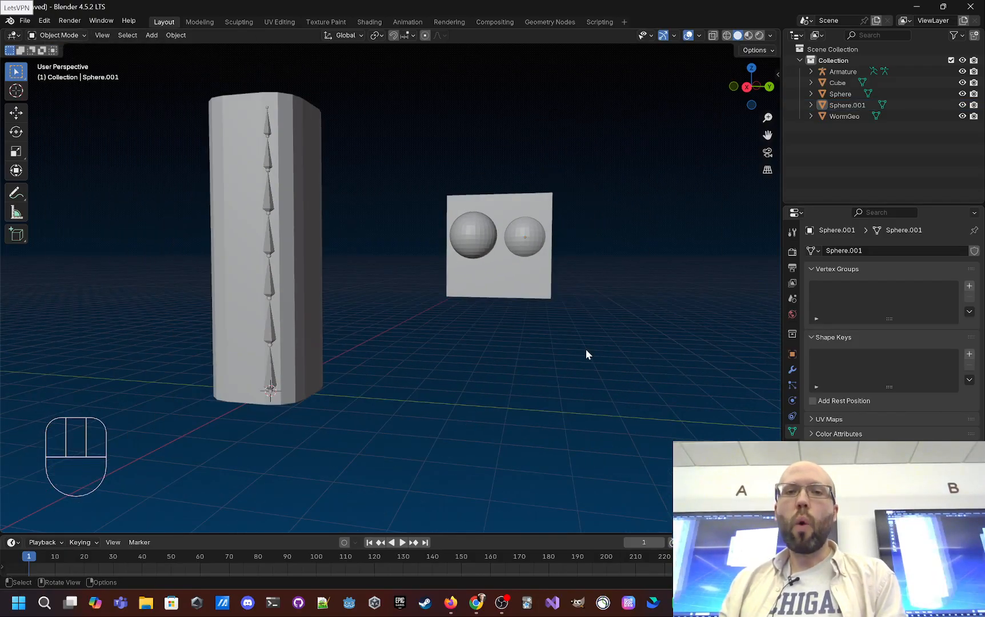
pyautogui.scroll(3, 586, 344)
pyautogui.keyDown('shift'); pyautogui.moveTo(587, 340); pyautogui.dragTo(466, 255, button='middle'); pyautogui.keyUp('shift')
pyautogui.click(465, 255)
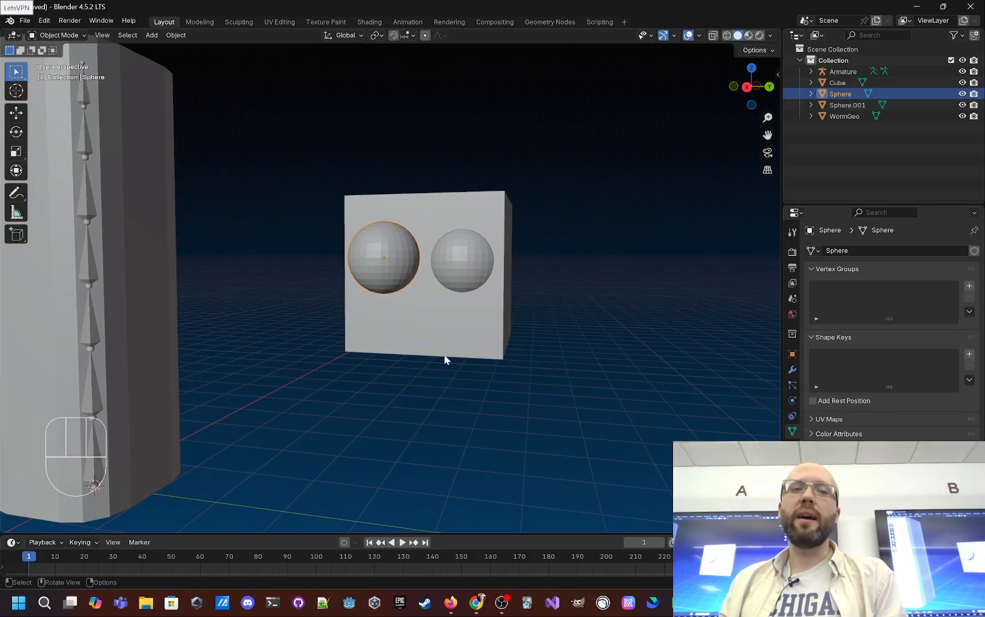
pyautogui.click(434, 320)
pyautogui.press('g')
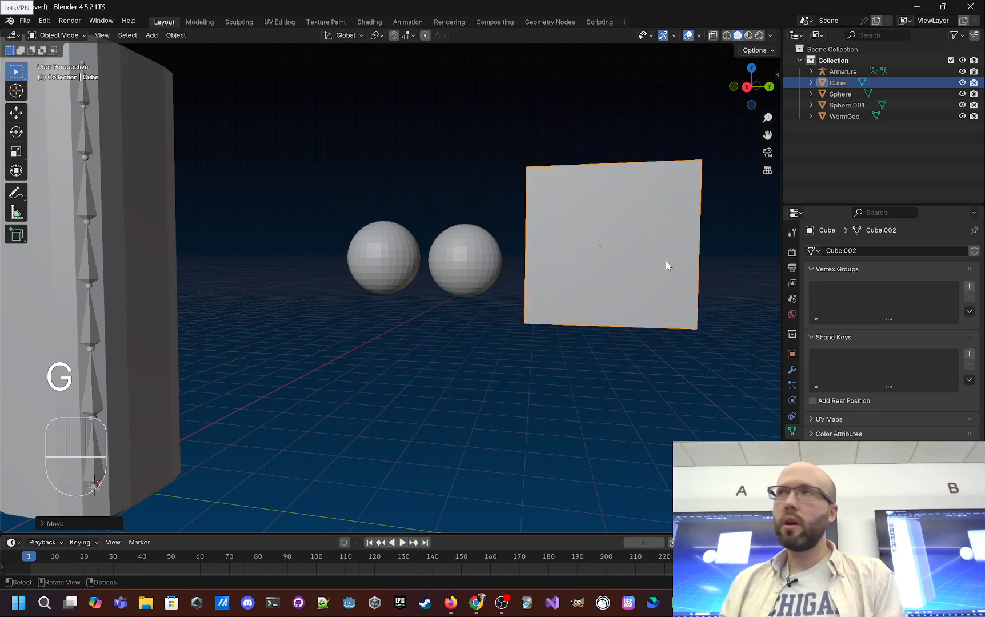
pyautogui.click(676, 273)
pyautogui.hotkey('ctrl', 'z')
pyautogui.hotkey('ctrl', 'z')
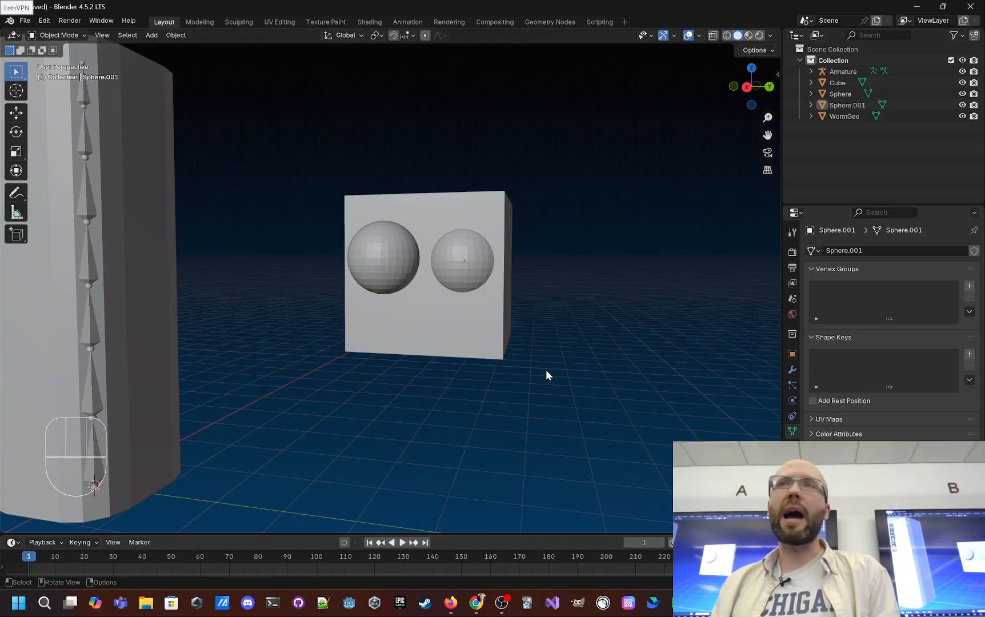
# Parent the two eye spheres to the cube with object parenting, making the cube the active object
pyautogui.click(465, 285)
pyautogui.keyDown('shift'); pyautogui.click(376, 246); pyautogui.keyUp('shift')
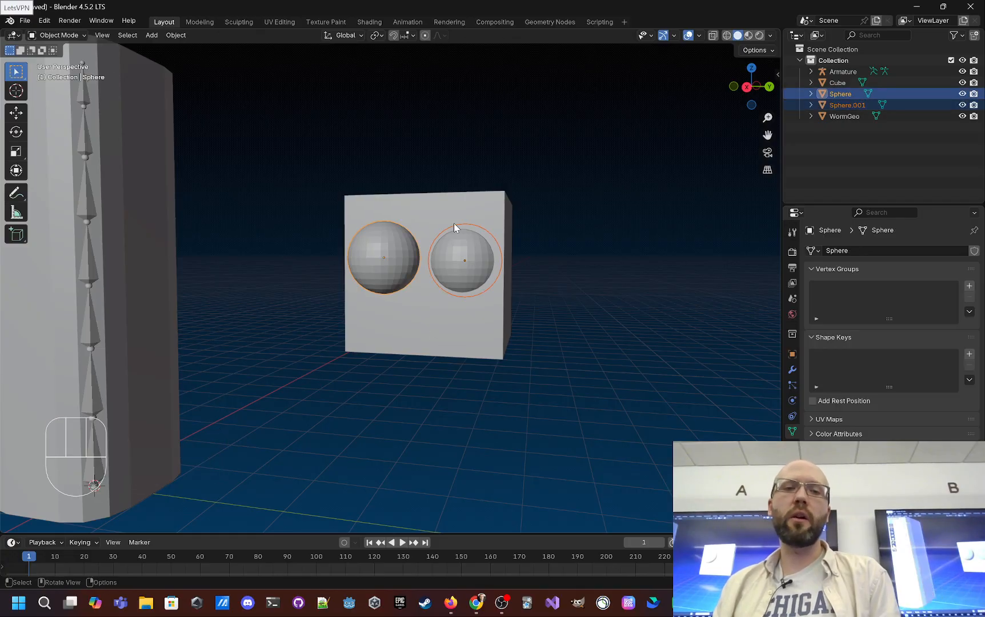
pyautogui.keyDown('ctrl'); pyautogui.click(450, 216); pyautogui.keyUp('ctrl')
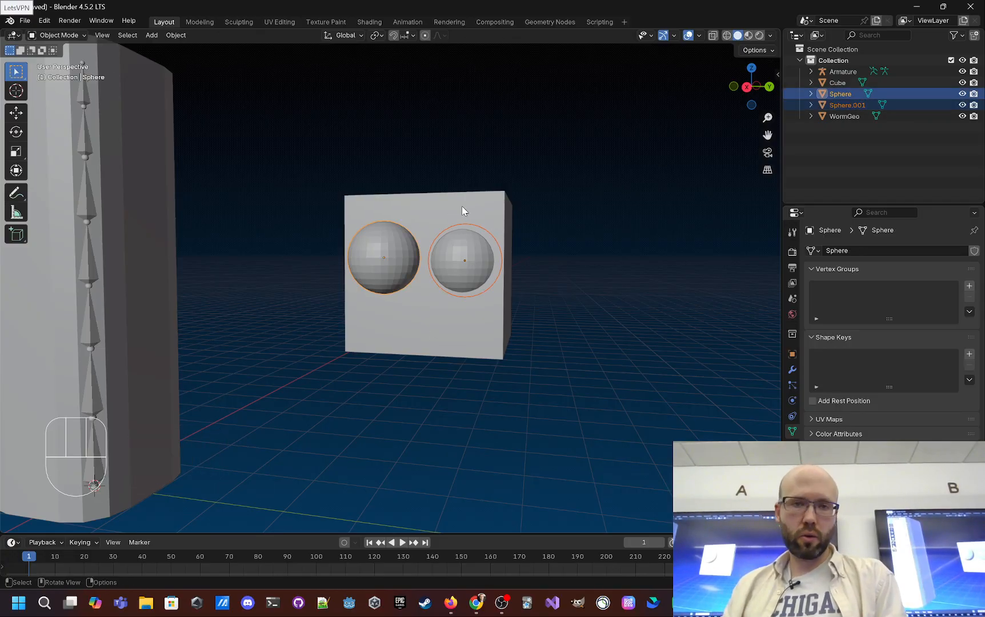
pyautogui.keyDown('shift'); pyautogui.click(462, 209); pyautogui.keyUp('shift')
pyautogui.hotkey('ctrl', 'p')
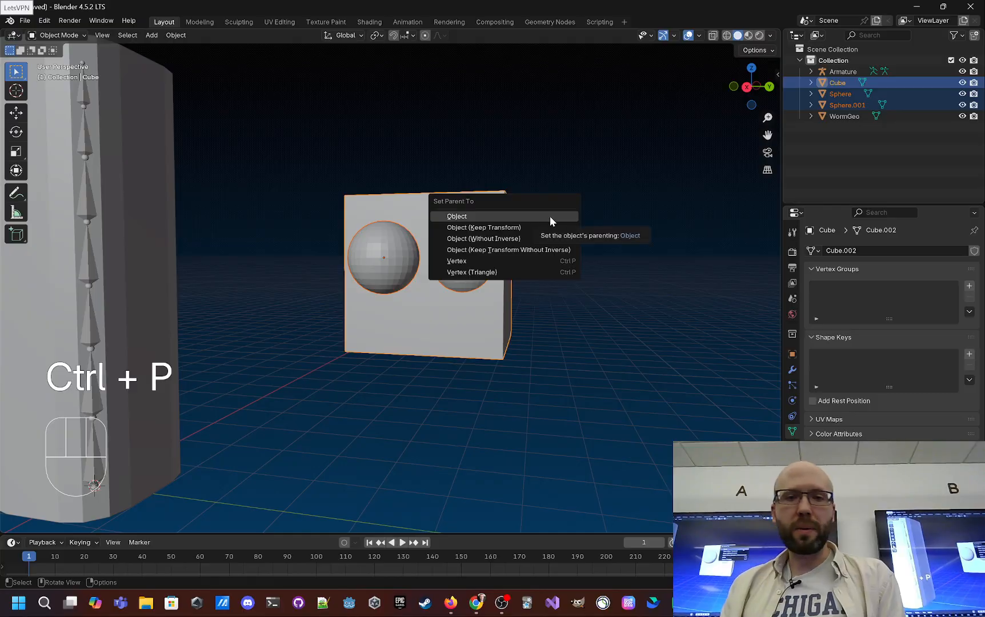
pyautogui.click(544, 227)
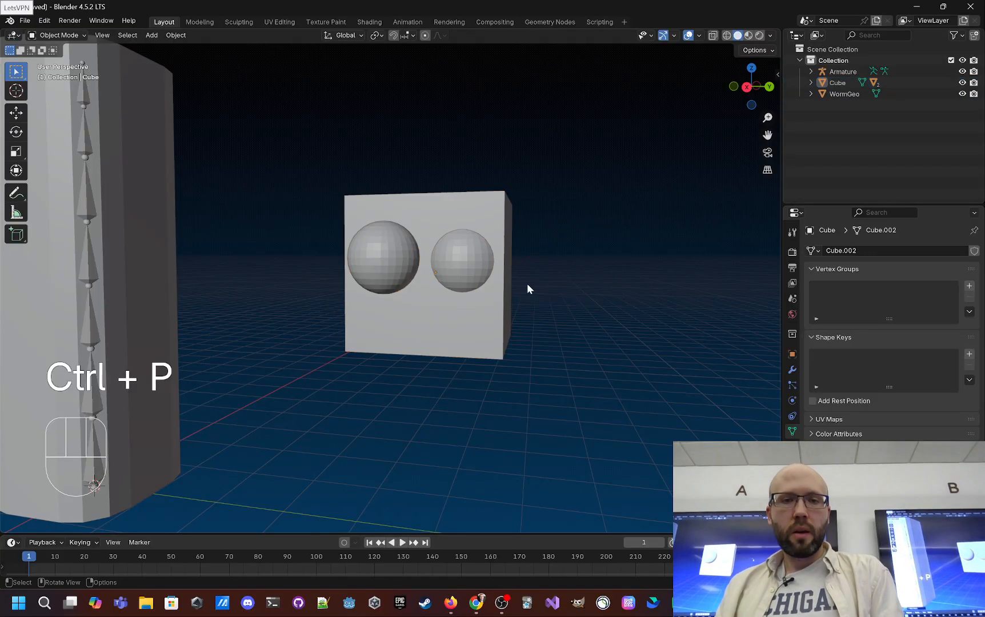
# Expand the cube's hierarchy in the outliner, select a child sphere, and move the parent cube up and to the side
pyautogui.click(812, 83)
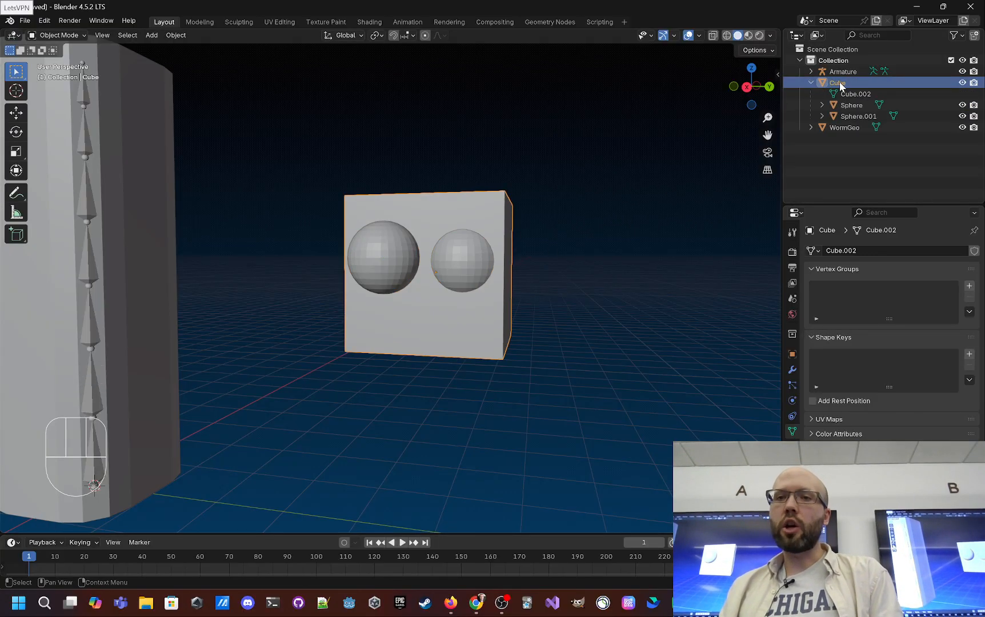
pyautogui.click(850, 106)
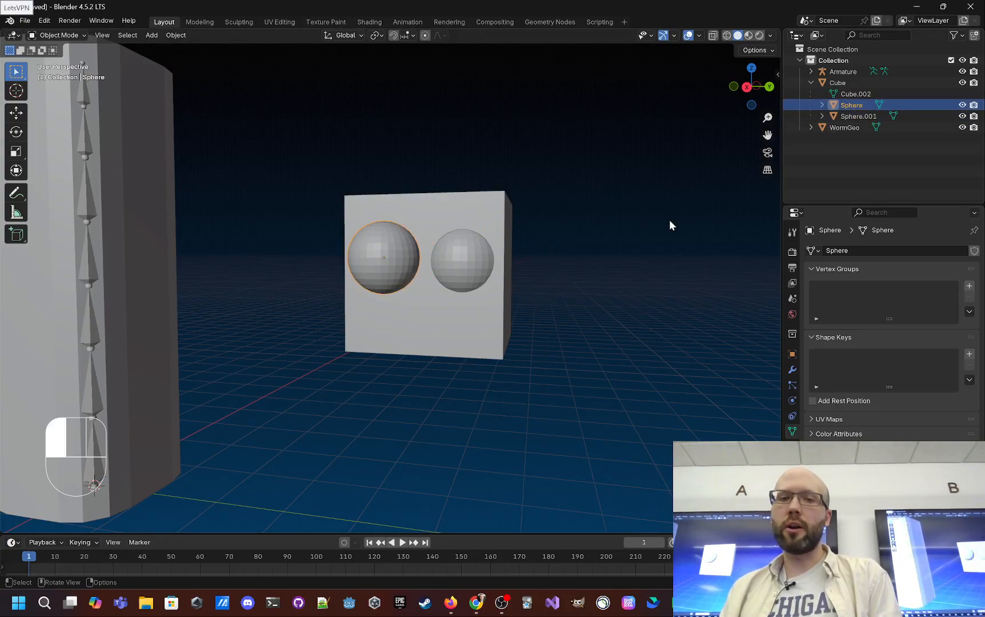
pyautogui.click(501, 203)
pyautogui.press('g')
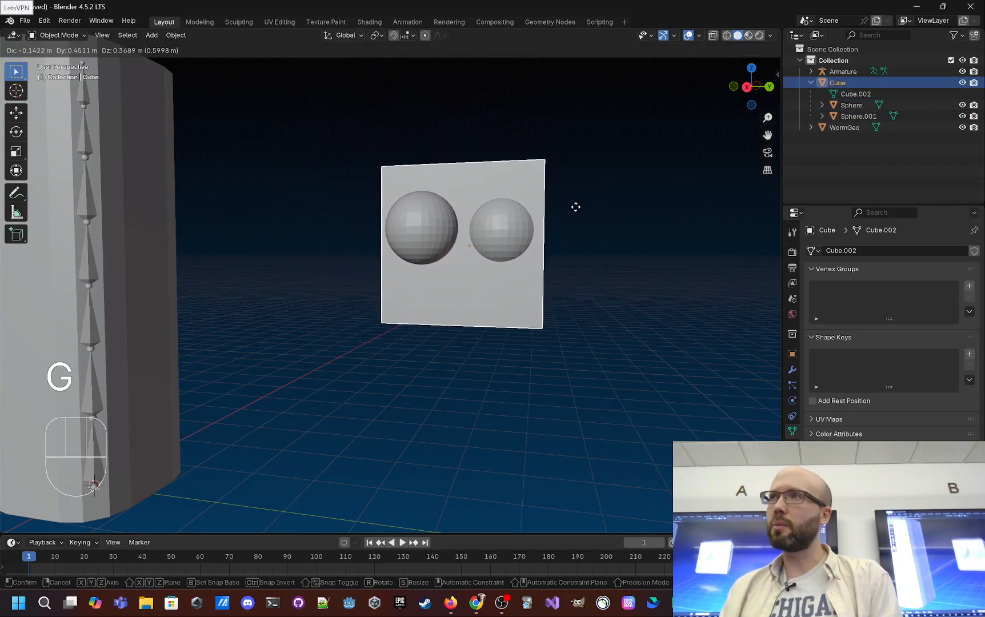
pyautogui.click(572, 208)
# Delete the cube and both eye spheres from the scene
pyautogui.press('x')
pyautogui.click(505, 191)
pyautogui.moveTo(505, 190); pyautogui.dragTo(404, 272, button='middle')
pyautogui.click(402, 249)
pyautogui.press('x')
pyautogui.click(393, 264)
pyautogui.click(428, 252)
pyautogui.press('x')
pyautogui.click(417, 257)
# Parent the WormGeo mesh to the armature using Armature Deform With Automatic Weights, and deselect everything
pyautogui.scroll(4, 470, 279)
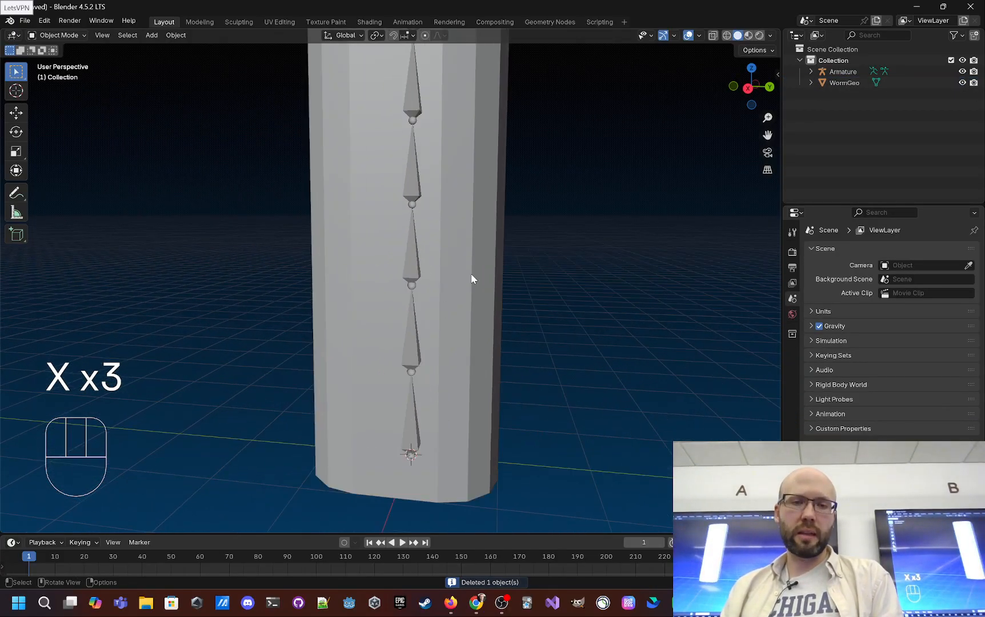
pyautogui.click(471, 279)
pyautogui.scroll(1, 571, 277)
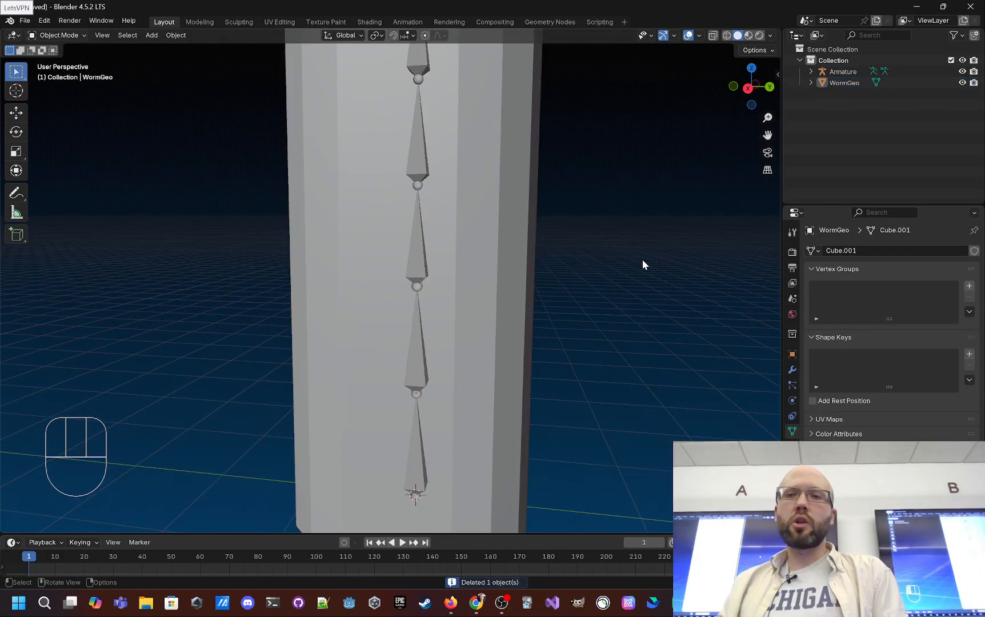
pyautogui.click(486, 240)
pyautogui.scroll(-2, 514, 217)
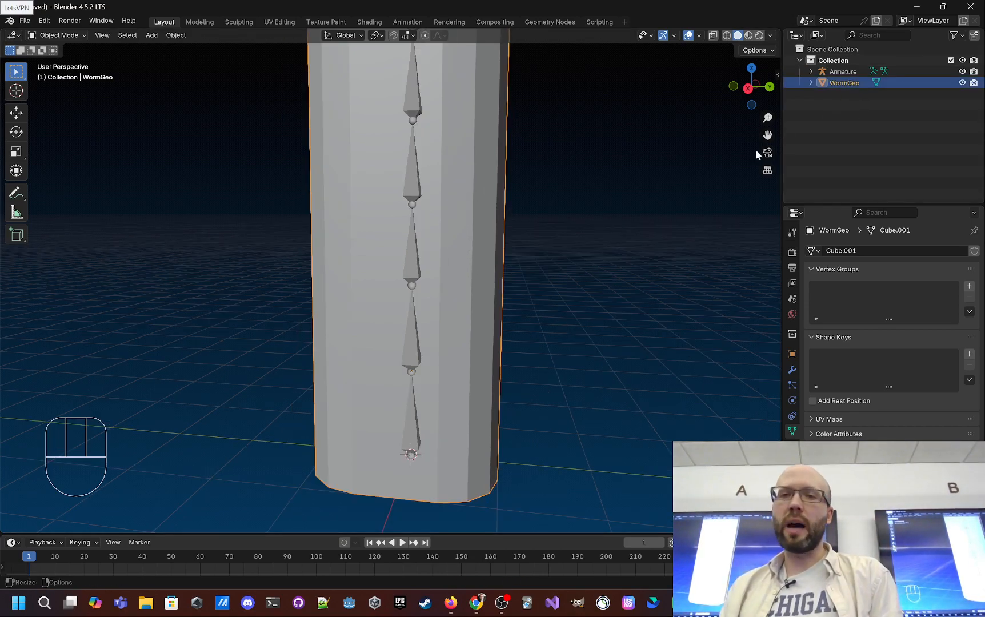
pyautogui.keyDown('shift'); pyautogui.click(414, 236); pyautogui.keyUp('shift')
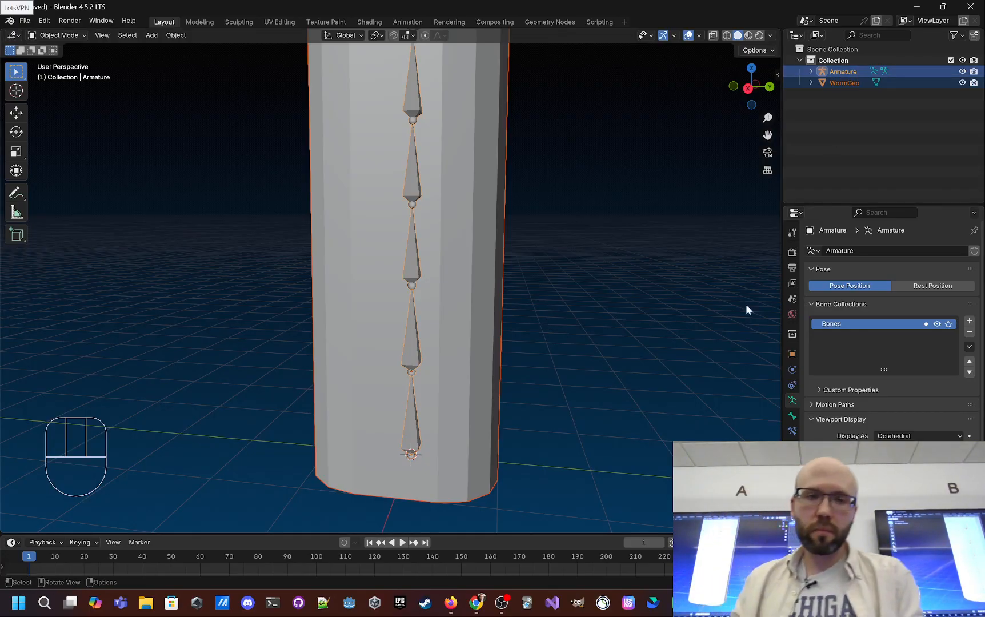
pyautogui.click(456, 264)
pyautogui.keyDown('shift'); pyautogui.click(409, 246); pyautogui.keyUp('shift')
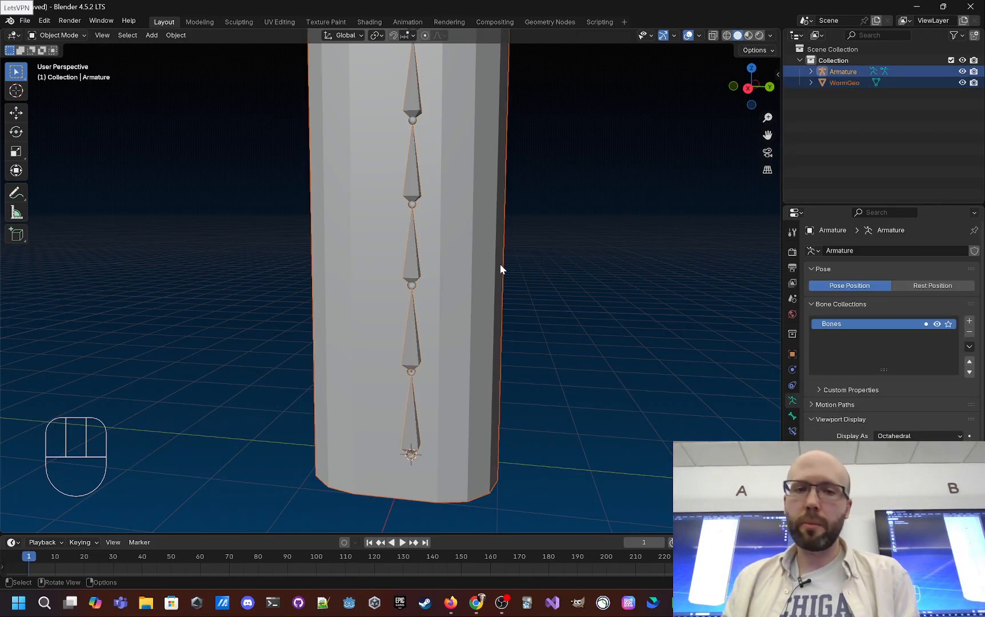
pyautogui.hotkey('ctrl', 'p')
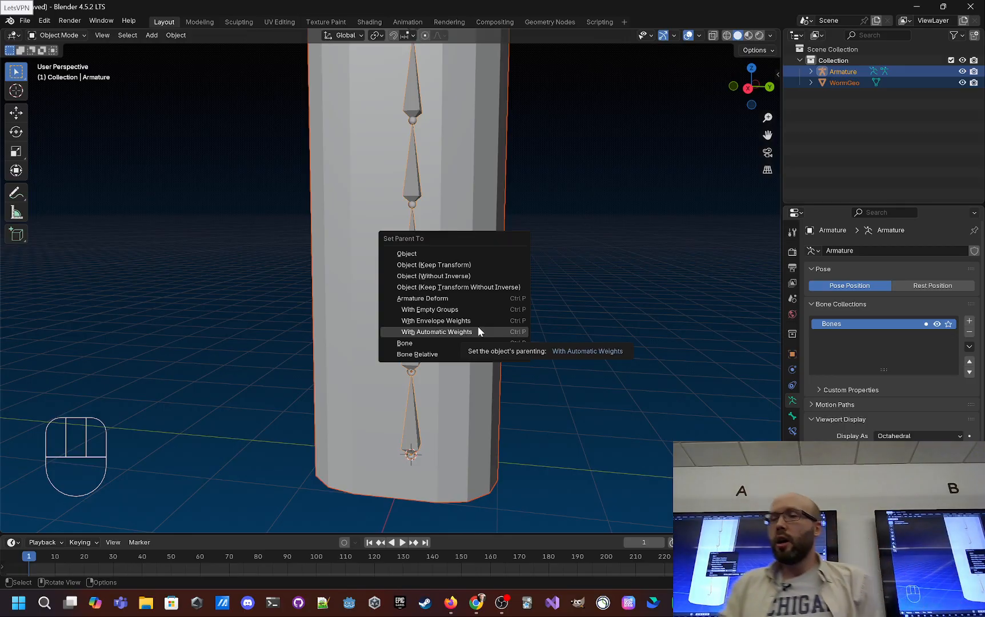
pyautogui.click(478, 331)
pyautogui.scroll(-1, 496, 319)
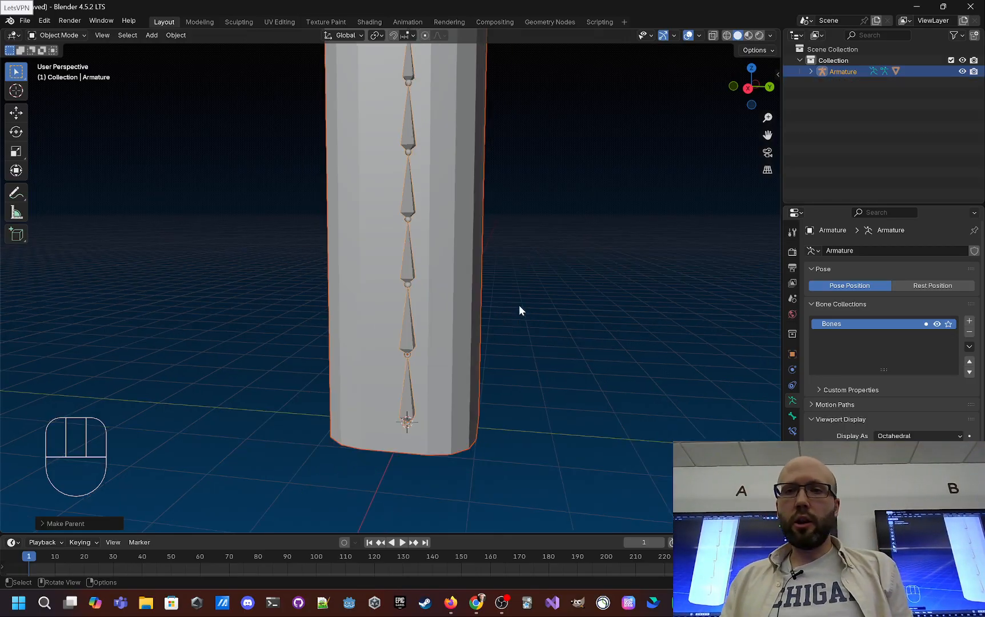
pyautogui.click(815, 147)
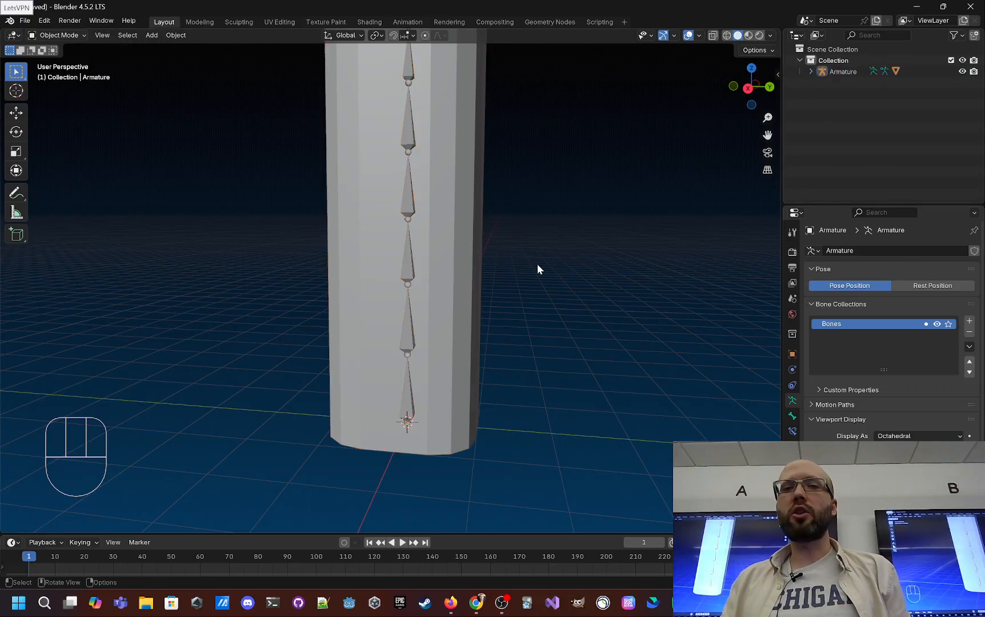
# Expand the armature's hierarchy in the outliner and examine the WormGeo child and its vertex groups
pyautogui.keyDown('shift'); pyautogui.moveTo(541, 249); pyautogui.dragTo(538, 340, button='middle'); pyautogui.keyUp('shift')
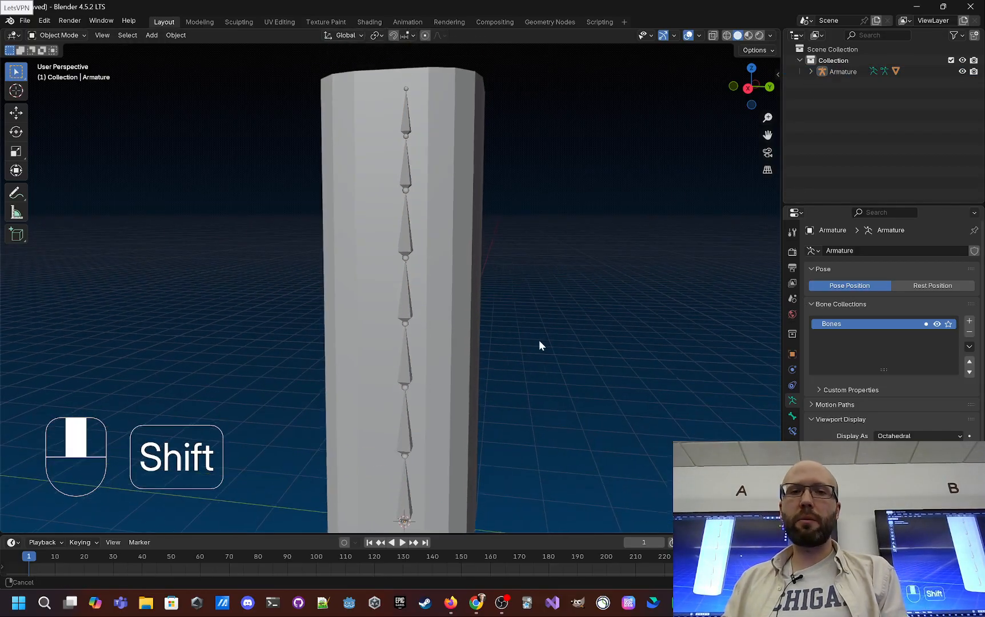
pyautogui.click(810, 71)
pyautogui.click(852, 73)
pyautogui.click(851, 124)
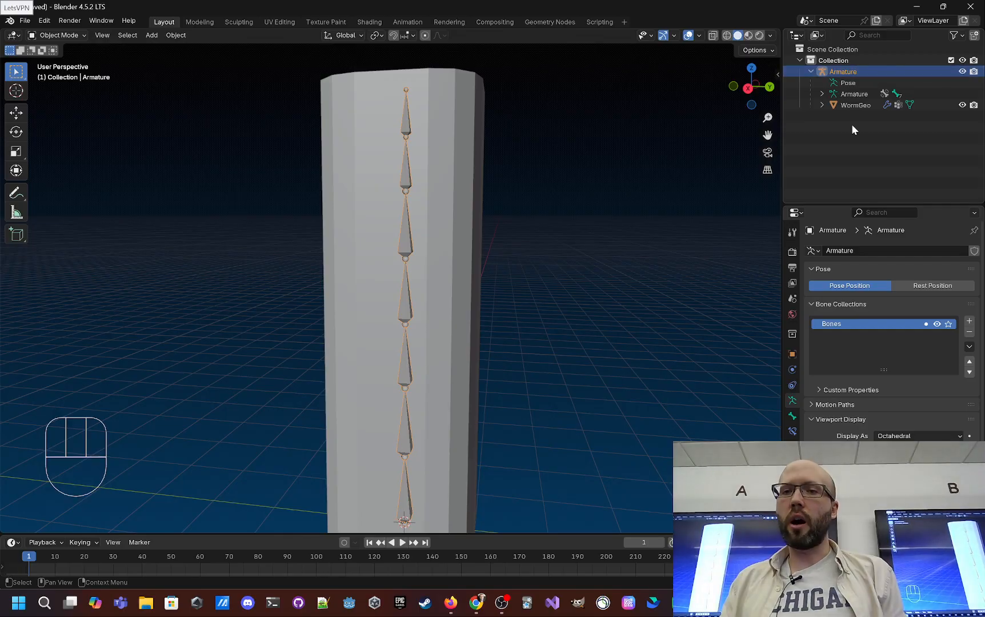
pyautogui.click(855, 105)
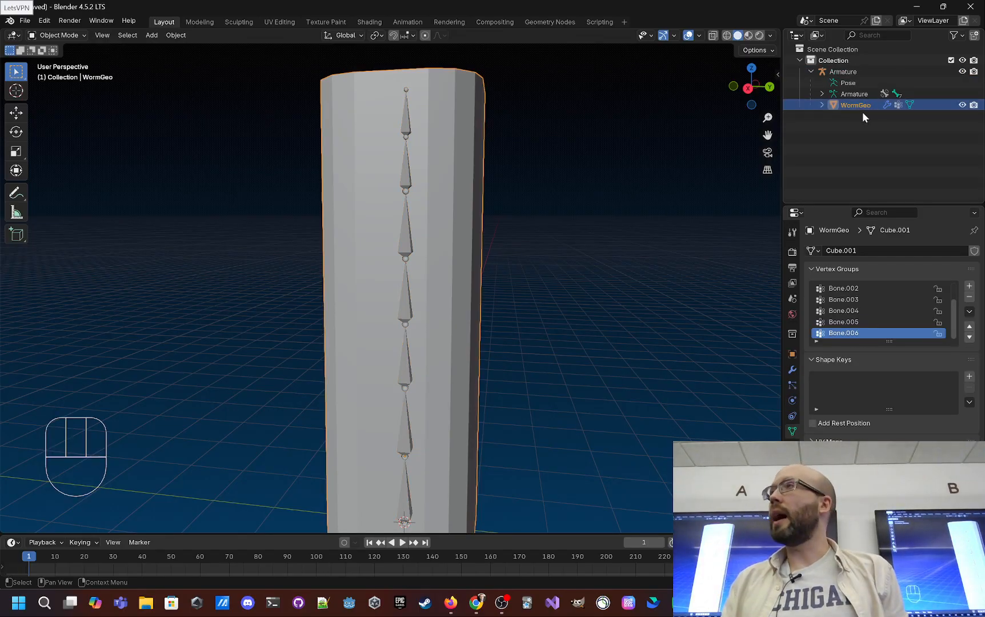
pyautogui.click(685, 227)
pyautogui.click(852, 104)
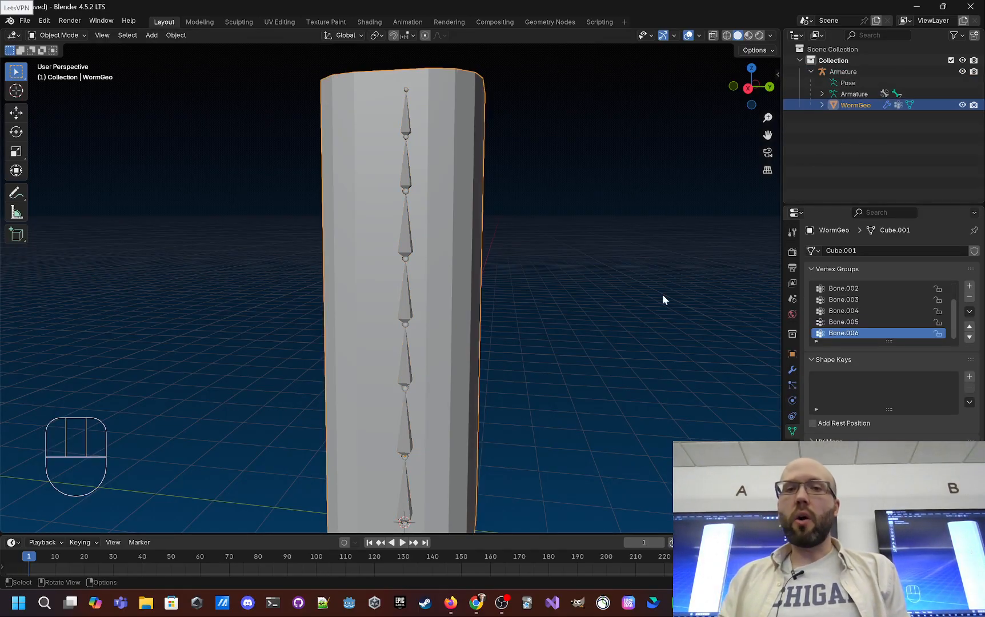
pyautogui.click(662, 294)
# Try moving the whole armature to test whether the worm mesh follows it, and undo the move
pyautogui.click(417, 285)
pyautogui.press('g')
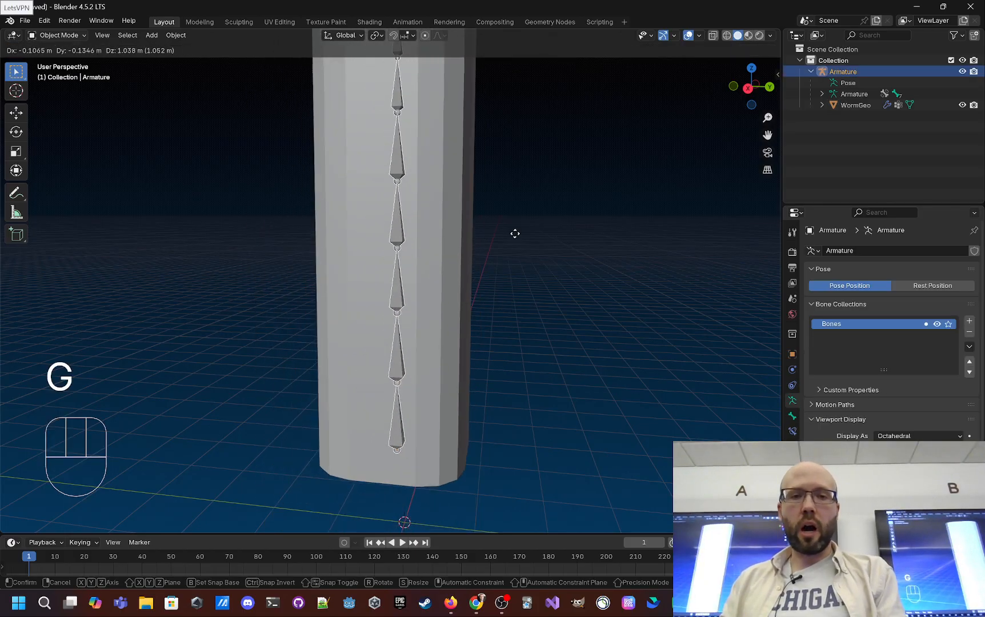
pyautogui.hotkey('ctrl', 'z')
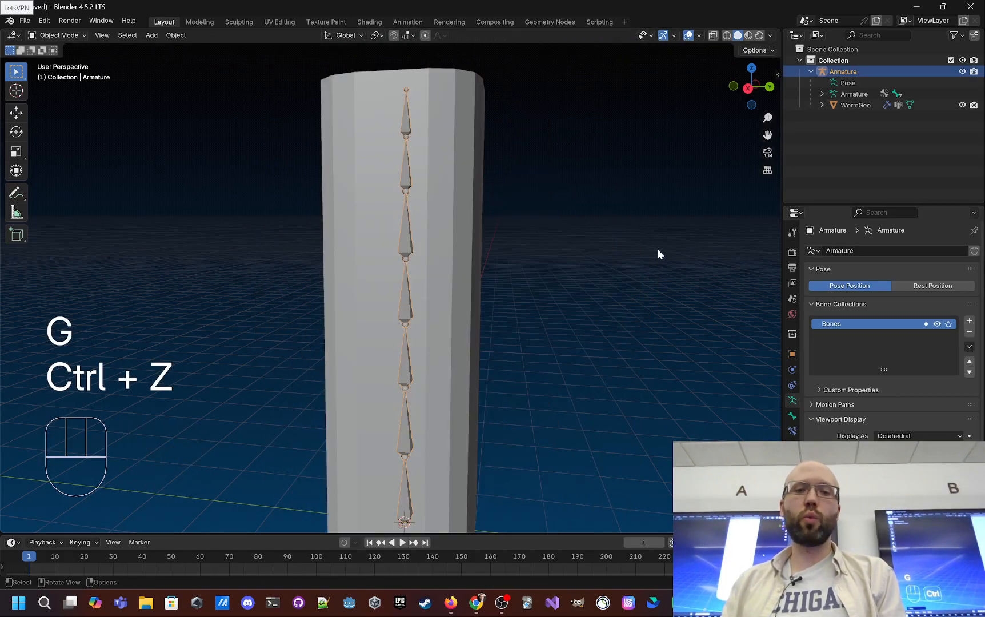
# Select the worm's armature and switch it to Pose Mode
pyautogui.keyDown('shift'); pyautogui.moveTo(510, 283); pyautogui.dragTo(530, 240, button='middle'); pyautogui.keyUp('shift')
pyautogui.scroll(-3, 523, 219)
pyautogui.scroll(1, 523, 222)
pyautogui.click(511, 207)
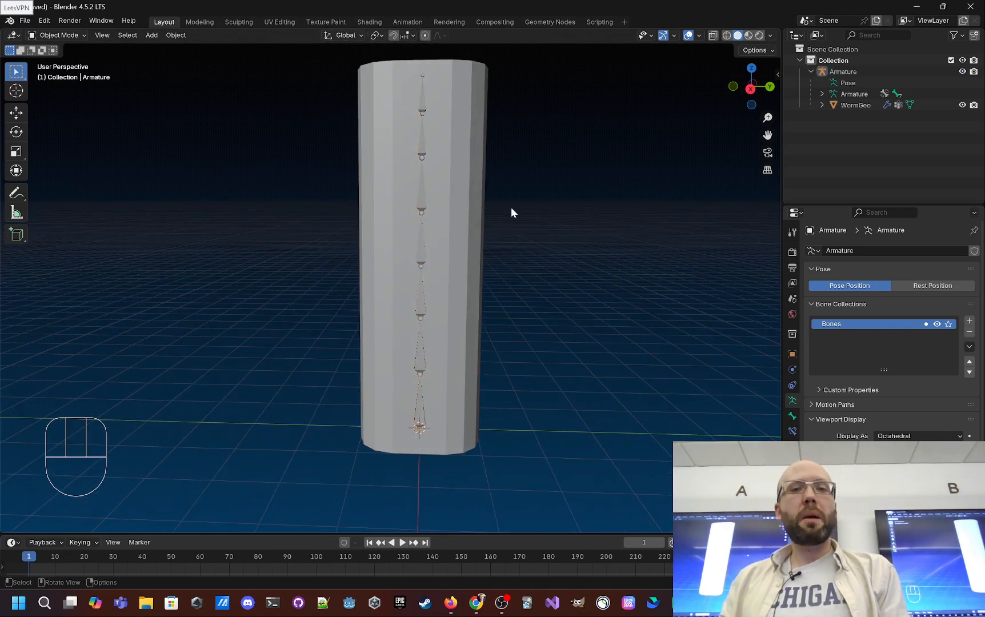
pyautogui.click(420, 195)
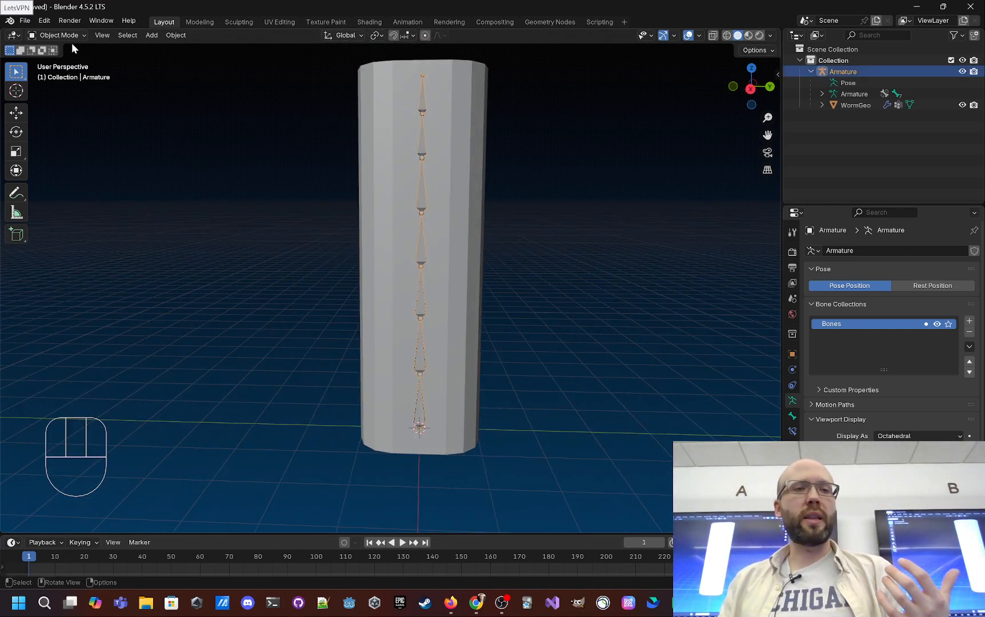
pyautogui.click(57, 35)
pyautogui.click(76, 68)
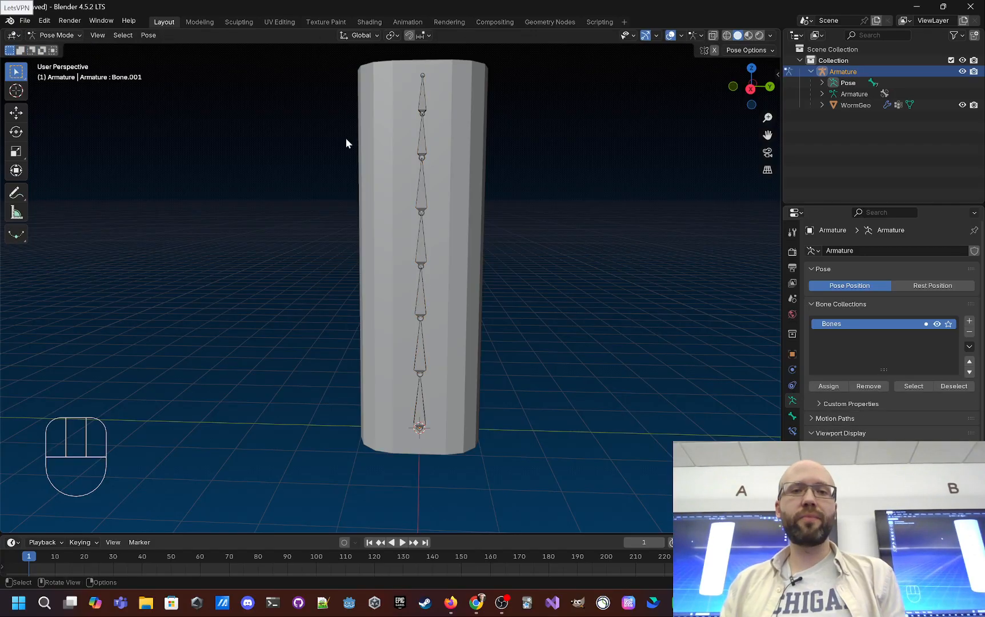
# Rotate Bone.004, the fifth bone from the base, to bend the upper part of the worm sideways
pyautogui.click(421, 201)
pyautogui.press('r')
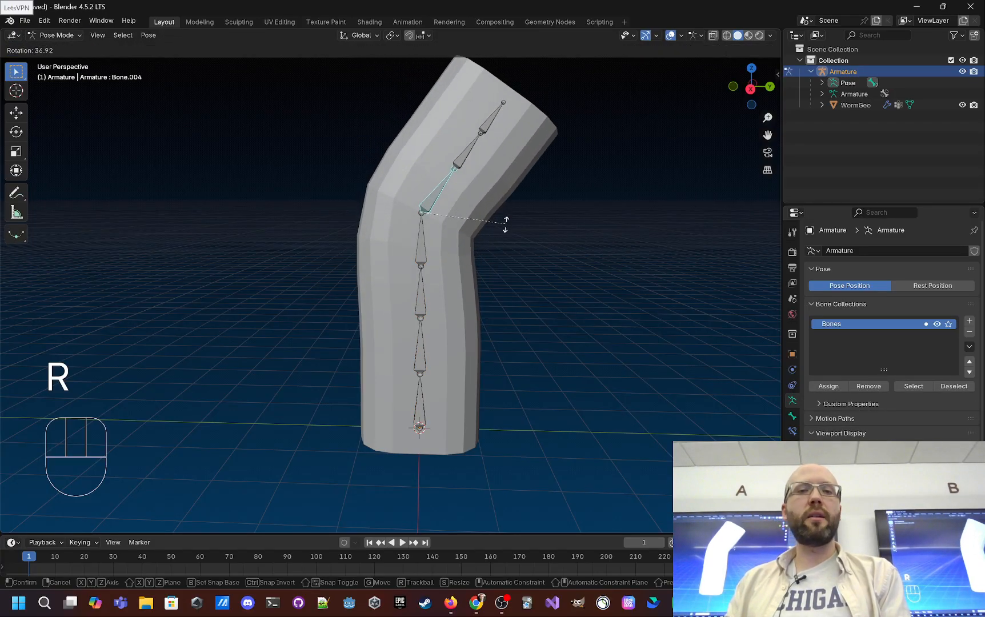
pyautogui.click(492, 220)
# Rotate Bone.005 and the end bone Bone.006 further in the same direction to curl the worm's head over
pyautogui.click(467, 151)
pyautogui.press('r')
pyautogui.click(532, 230)
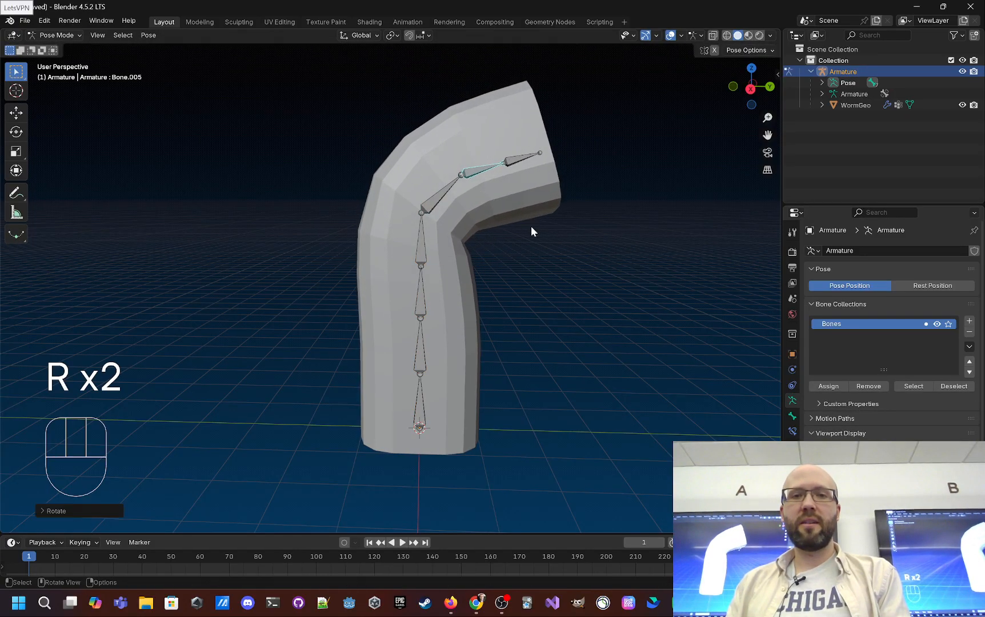
pyautogui.click(524, 164)
pyautogui.press('r')
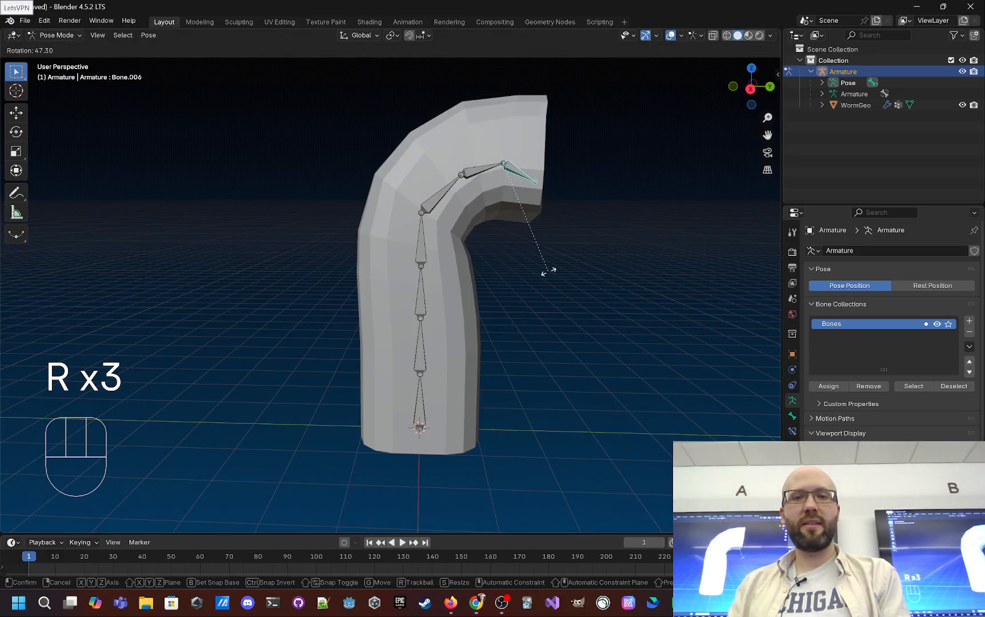
pyautogui.click(550, 273)
pyautogui.moveTo(550, 273); pyautogui.dragTo(567, 303, button='middle')
pyautogui.scroll(4, 468, 281)
pyautogui.click(543, 265)
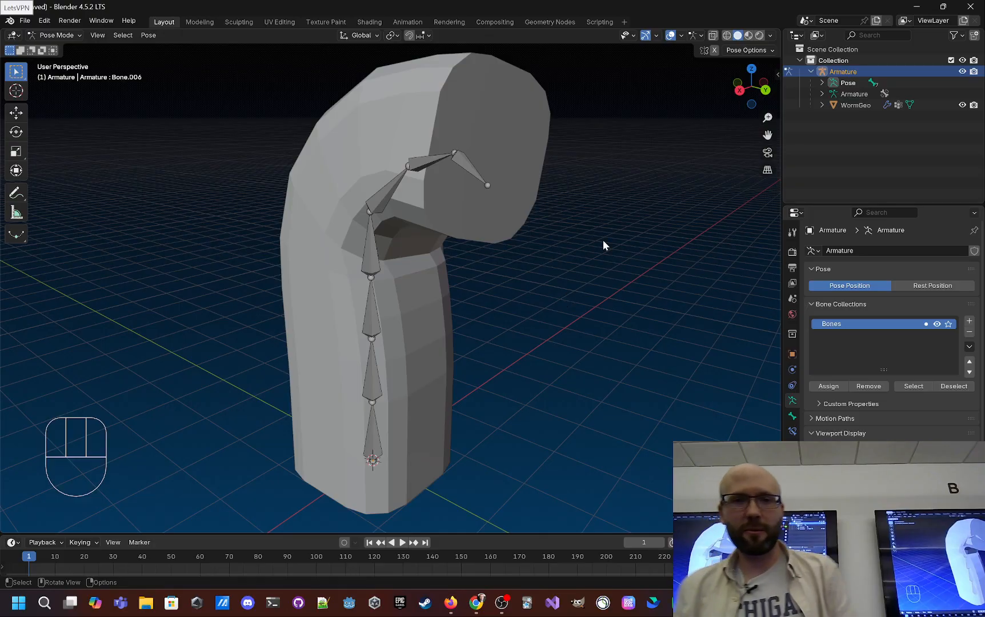
# Try rotating the end bone Bone.006 freely and about the global X, Y and Z axes
pyautogui.click(467, 169)
pyautogui.press('r')
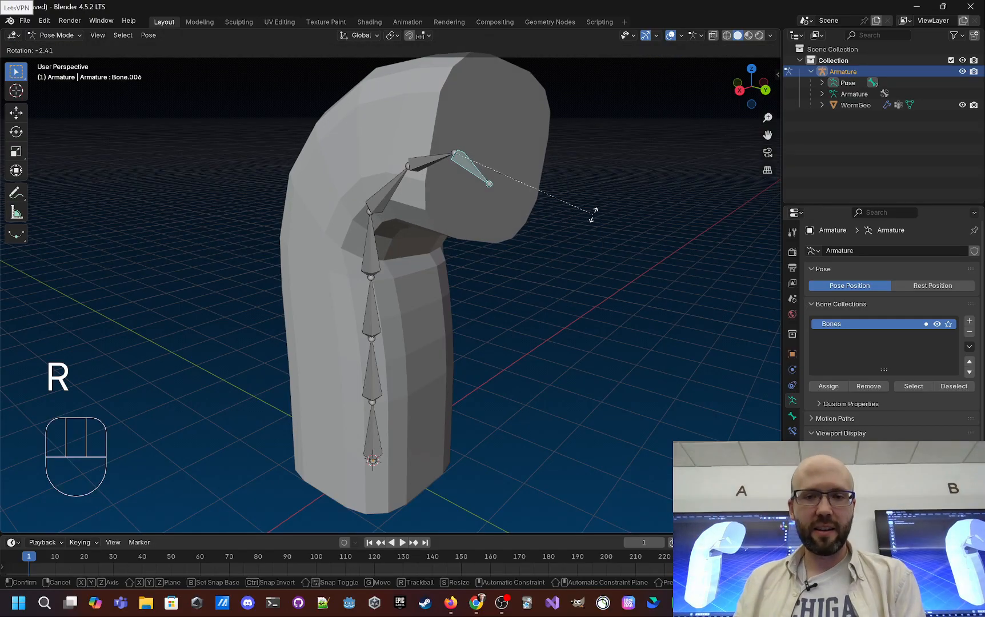
pyautogui.press('x')
pyautogui.hotkey('ctrl', 'z')
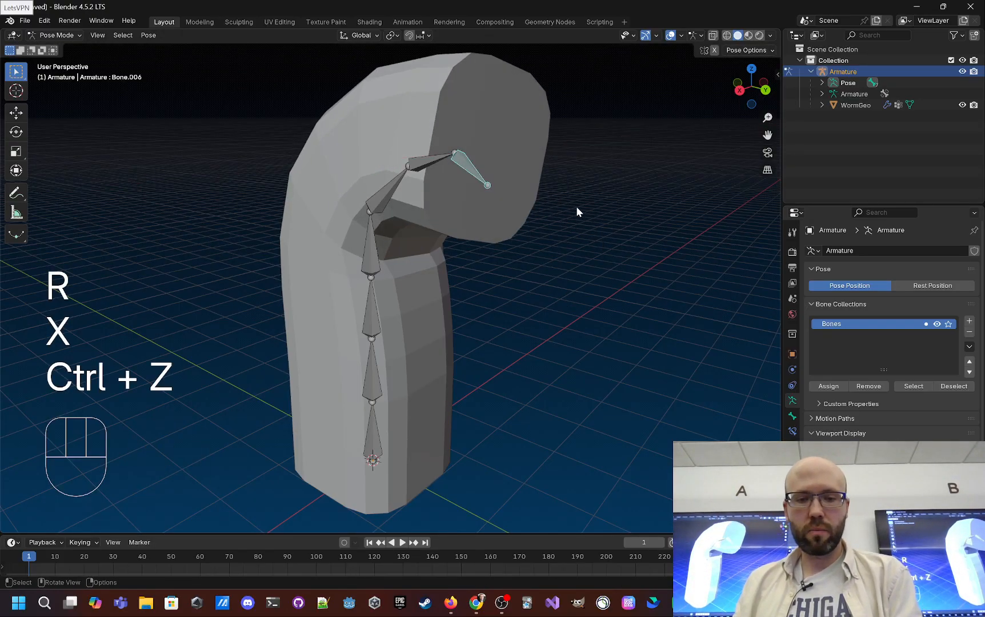
pyautogui.press('r')
pyautogui.press('y')
pyautogui.hotkey('ctrl', 'z')
pyautogui.press('r')
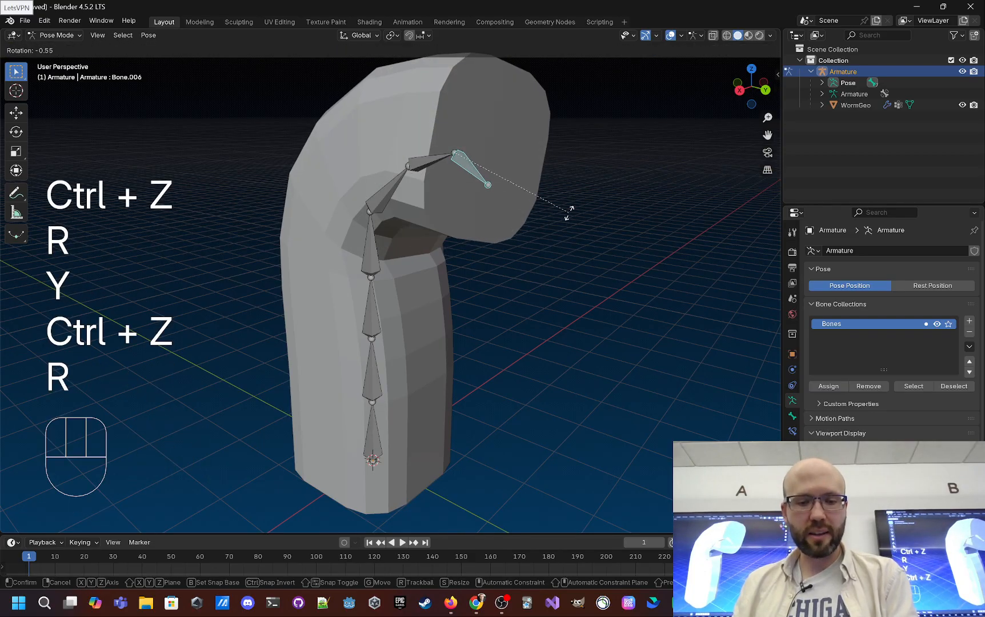
pyautogui.press('z')
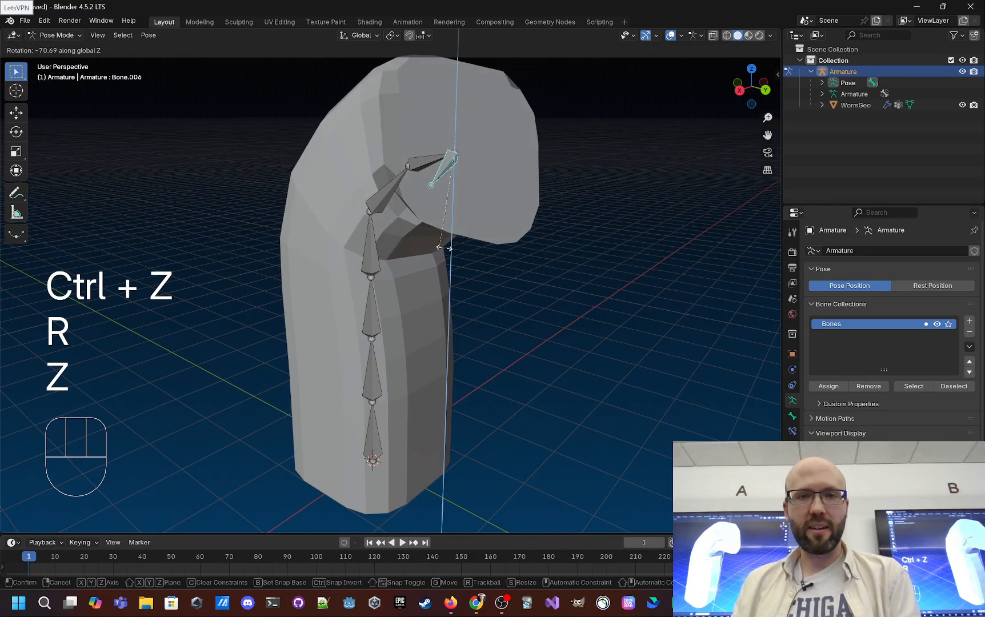
pyautogui.click(574, 244)
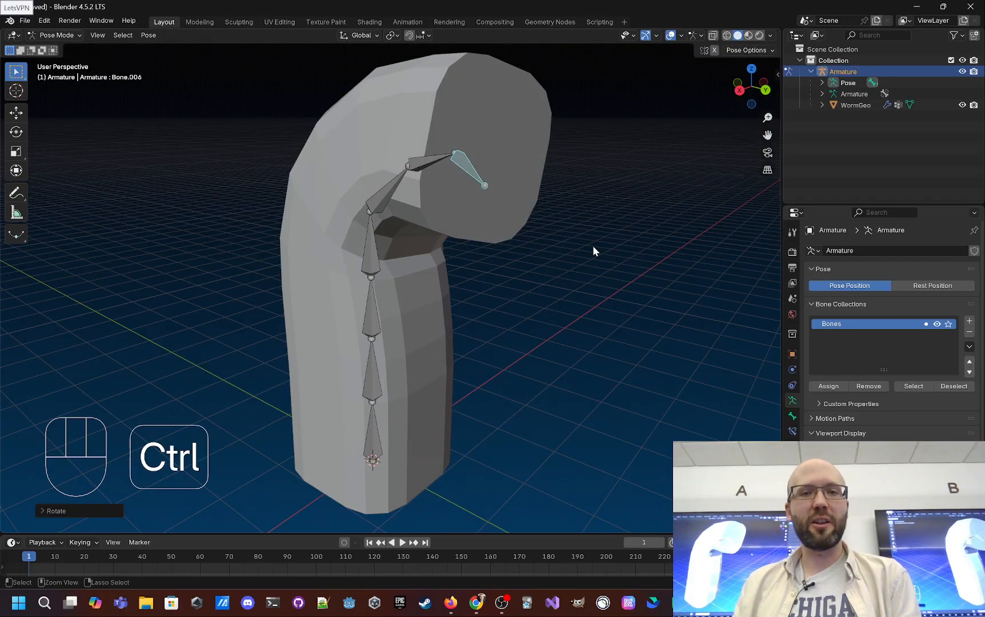
# Undo the rotations of the two bones at the worm's head end, Bone.006 and Bone.005
pyautogui.hotkey('ctrl', 'z')
pyautogui.hotkey('ctrl', 'z')
pyautogui.hotkey('ctrl', 'z')
pyautogui.hotkey('ctrl', 'z')
pyautogui.hotkey('ctrl', 'z')
pyautogui.hotkey('ctrl', 'z')
pyautogui.hotkey('ctrl', 'z')
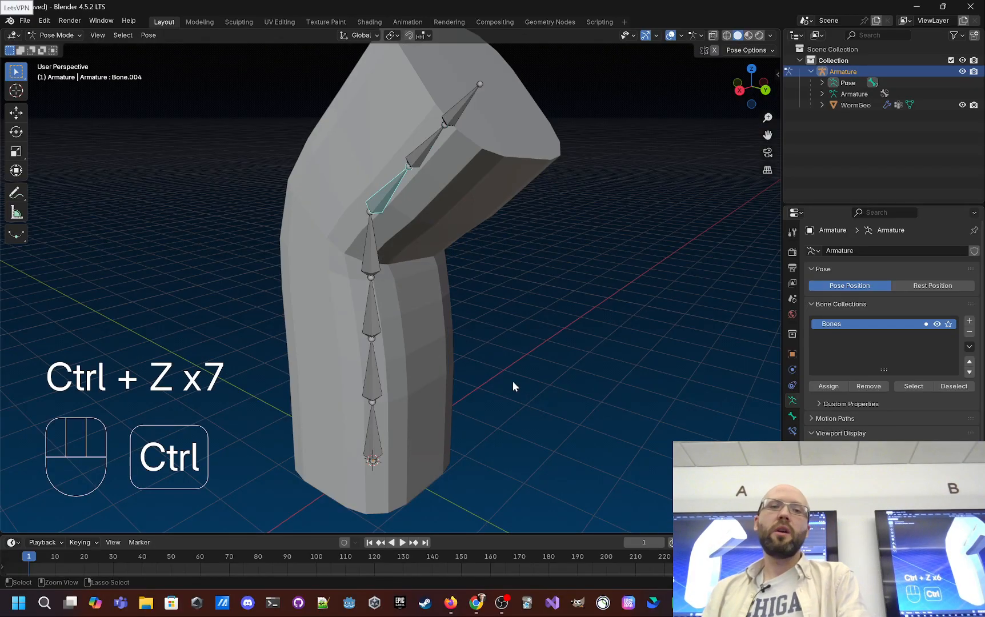
pyautogui.moveTo(472, 311); pyautogui.dragTo(492, 302, button='middle')
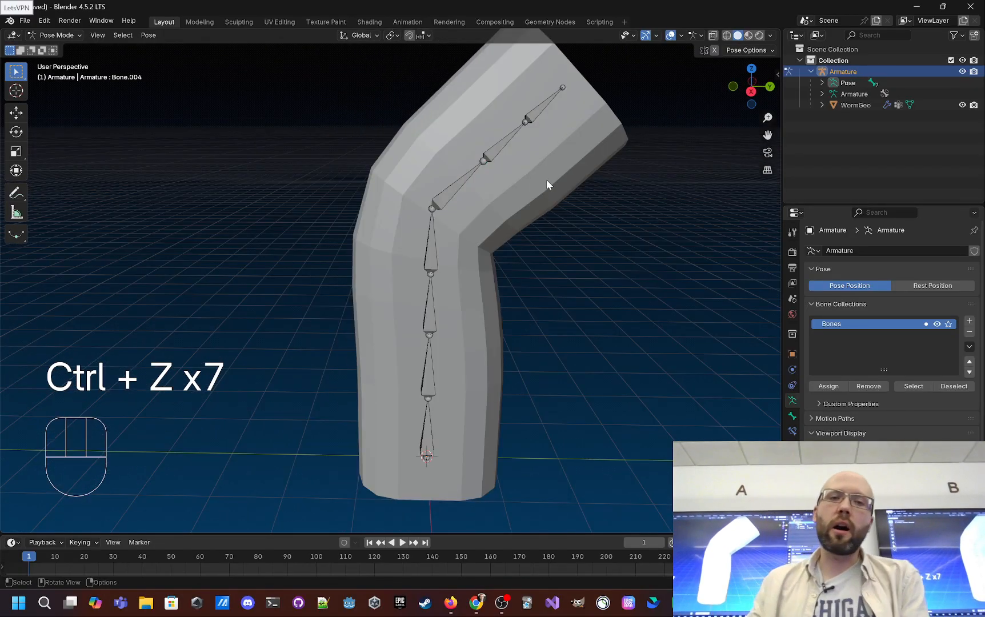
# Switch the armature to Object Mode, select the worm mesh WormGeo and show its modifiers to examine the Armature modifier
pyautogui.click(557, 202)
pyautogui.click(57, 35)
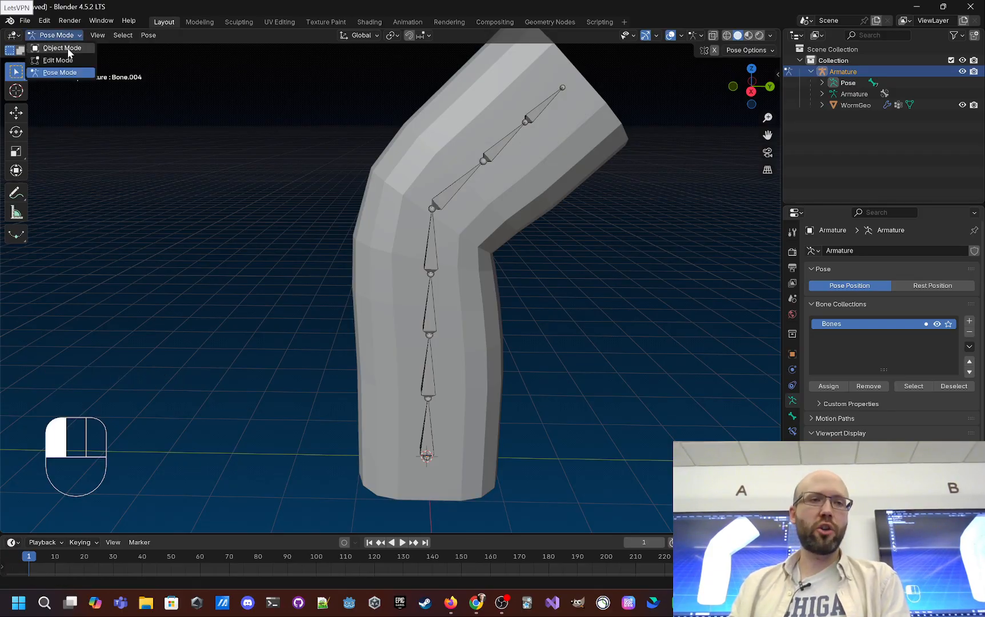
pyautogui.click(66, 52)
pyautogui.click(159, 230)
pyautogui.click(399, 137)
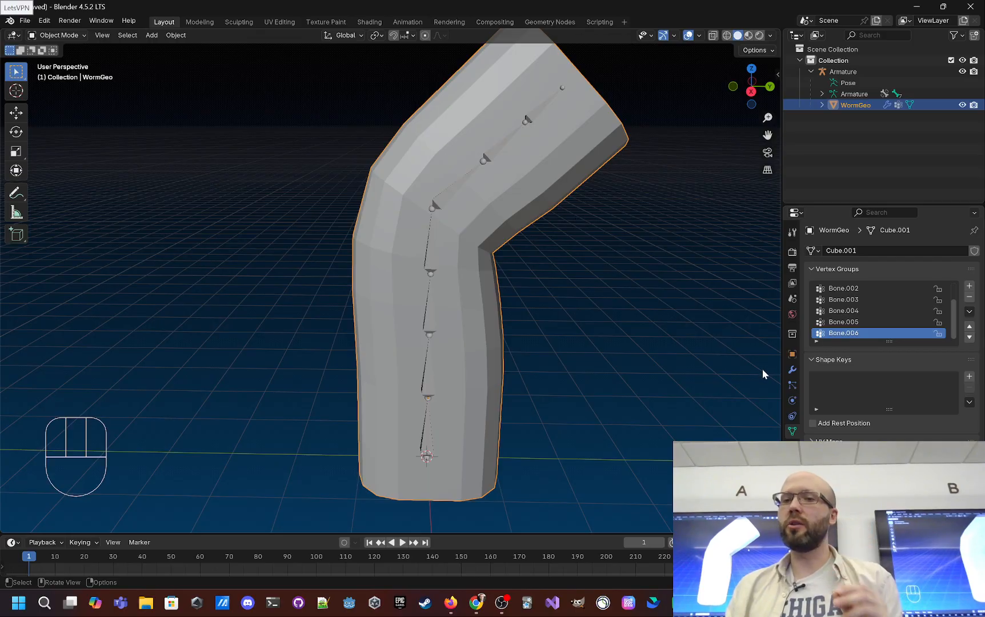
pyautogui.click(792, 370)
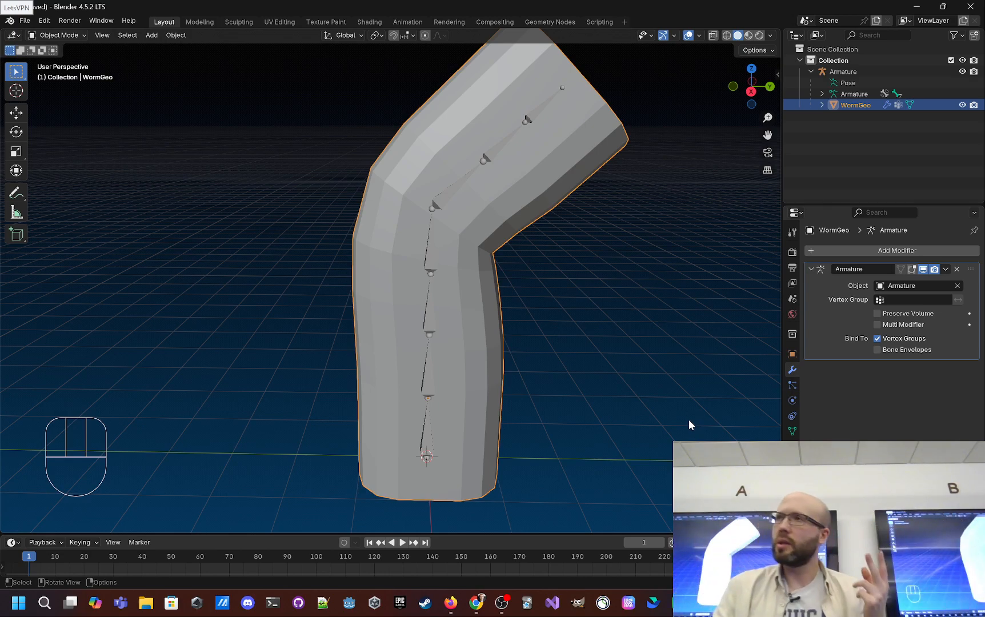
# Widen the properties area and compare the Armature object's properties with those of WormGeo
pyautogui.moveTo(780, 341); pyautogui.dragTo(693, 342)
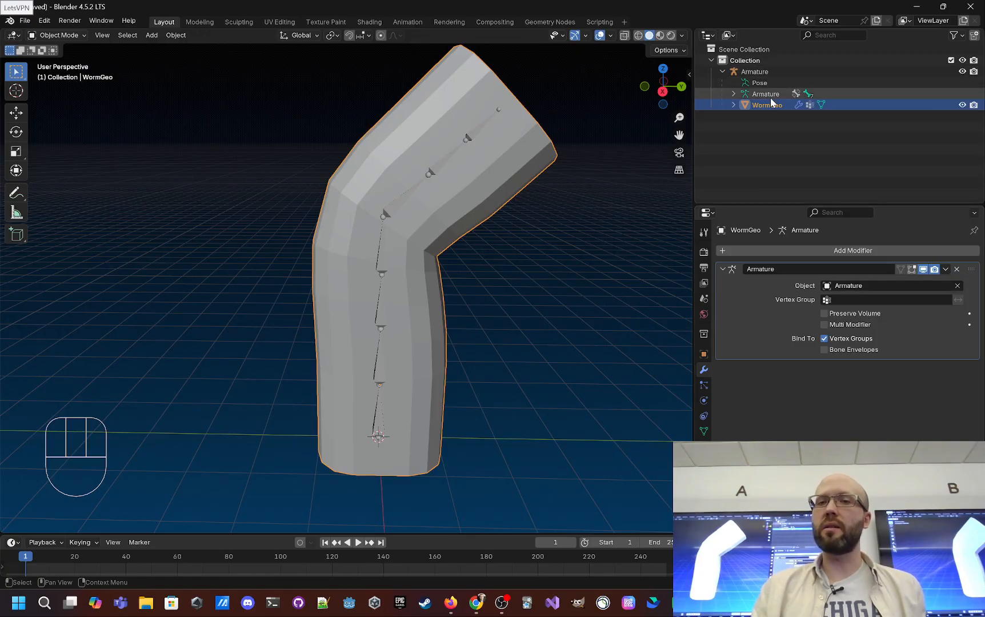
pyautogui.click(771, 73)
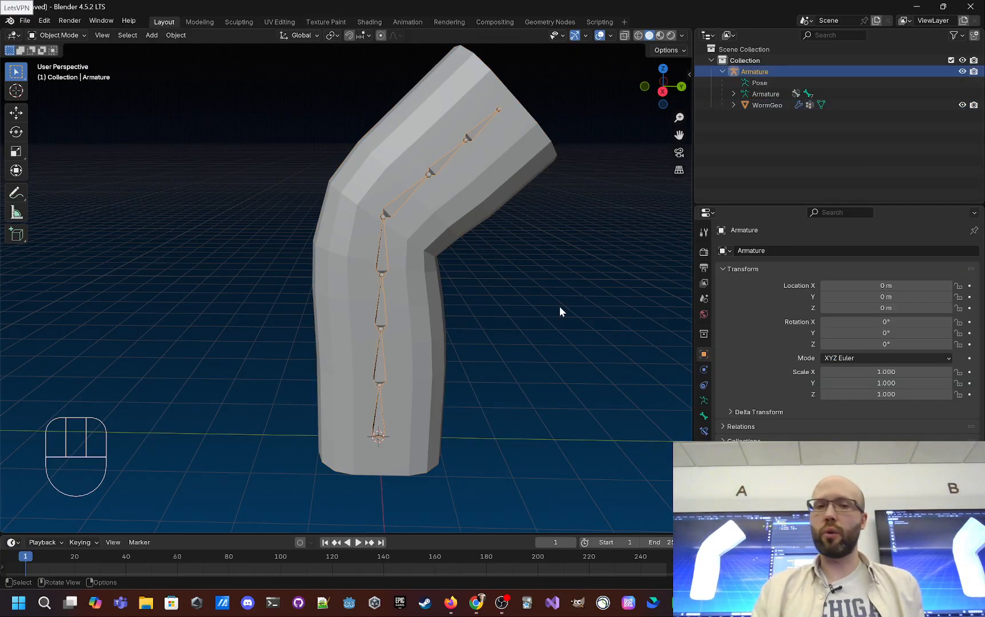
pyautogui.click(434, 231)
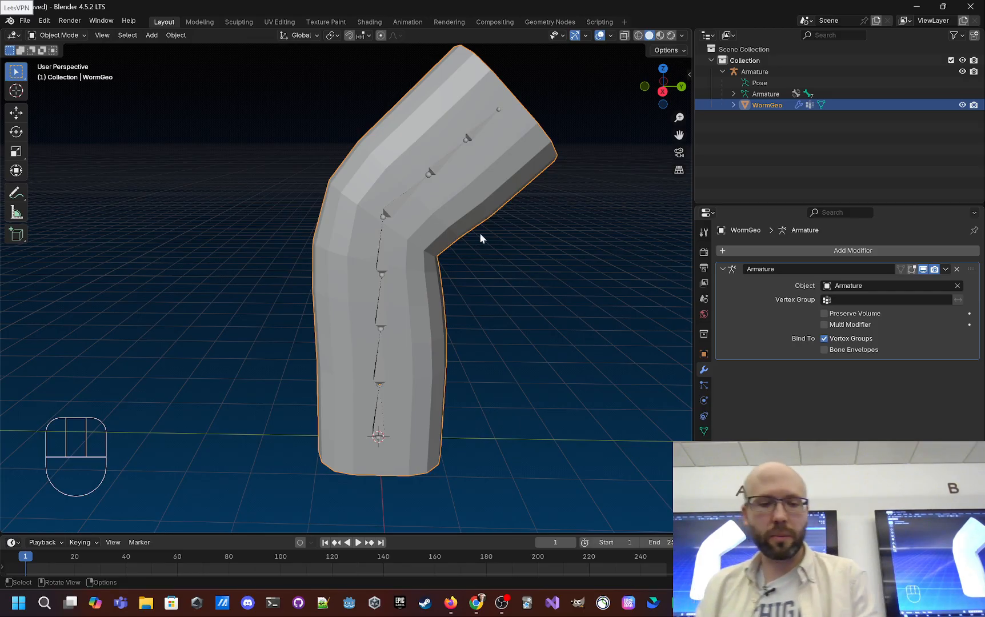
# Undo the mode switch and the remaining bone rotations until the worm stands straight in Pose Mode
pyautogui.hotkey('ctrl', 'z')
pyautogui.hotkey('ctrl', 'z')
pyautogui.hotkey('ctrl', 'z')
pyautogui.hotkey('ctrl', 'z')
pyautogui.hotkey('ctrl', 'z')
pyautogui.hotkey('ctrl', 'z')
pyautogui.hotkey('ctrl', 'z')
pyautogui.hotkey('ctrl', 'z')
pyautogui.hotkey('ctrl', 'z')
pyautogui.hotkey('ctrl', 'z')
pyautogui.hotkey('ctrl', 'z')
pyautogui.hotkey('ctrl', 'z')
pyautogui.hotkey('ctrl', 'z')
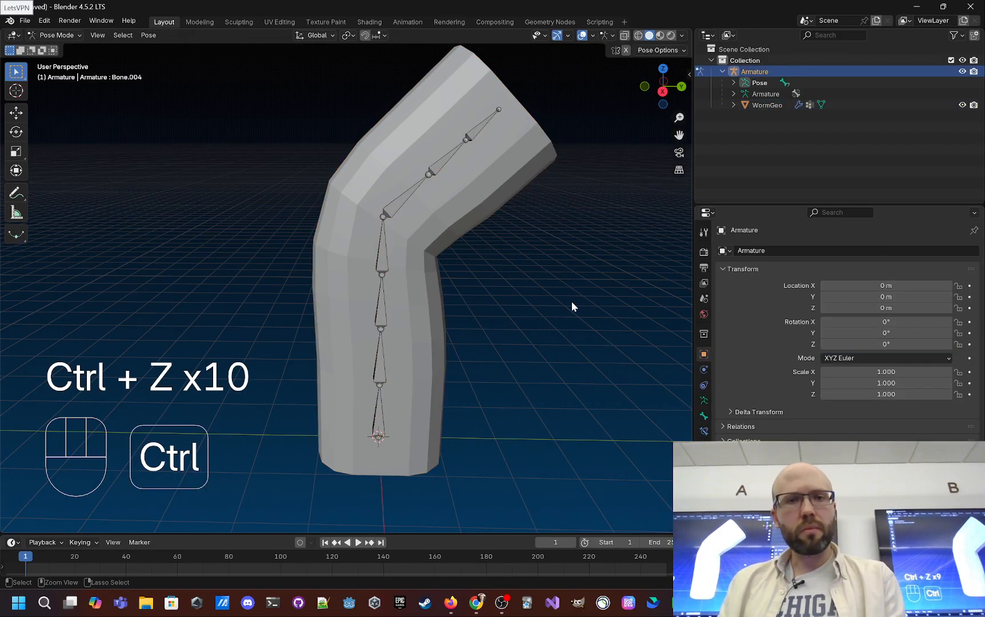
pyautogui.moveTo(519, 313); pyautogui.dragTo(493, 354, button='middle')
pyautogui.moveTo(523, 534); pyautogui.dragTo(523, 506)
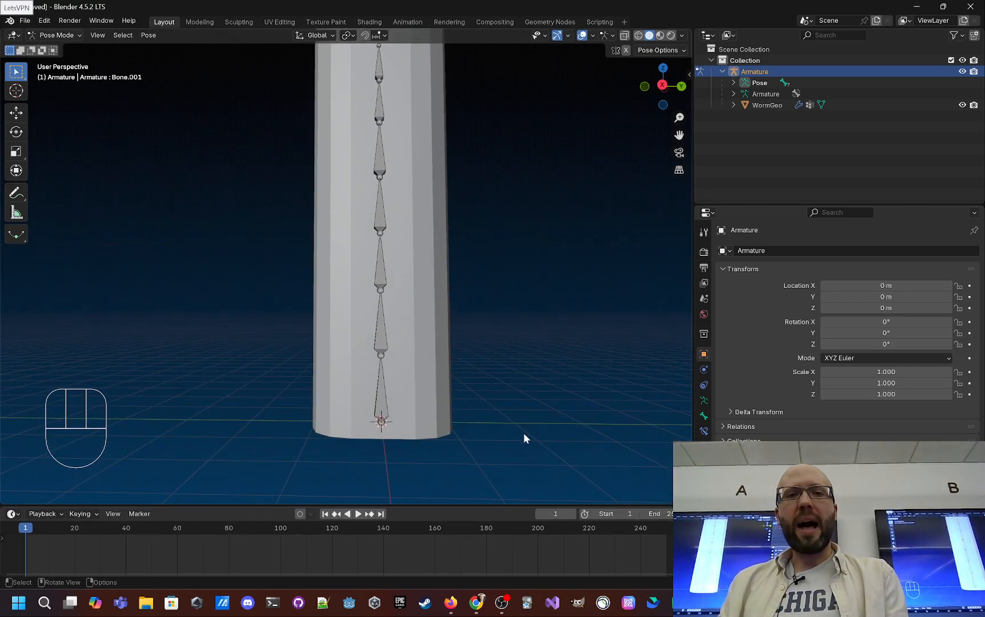
pyautogui.scroll(-3, 511, 394)
pyautogui.moveTo(517, 256); pyautogui.dragTo(511, 293, button='middle')
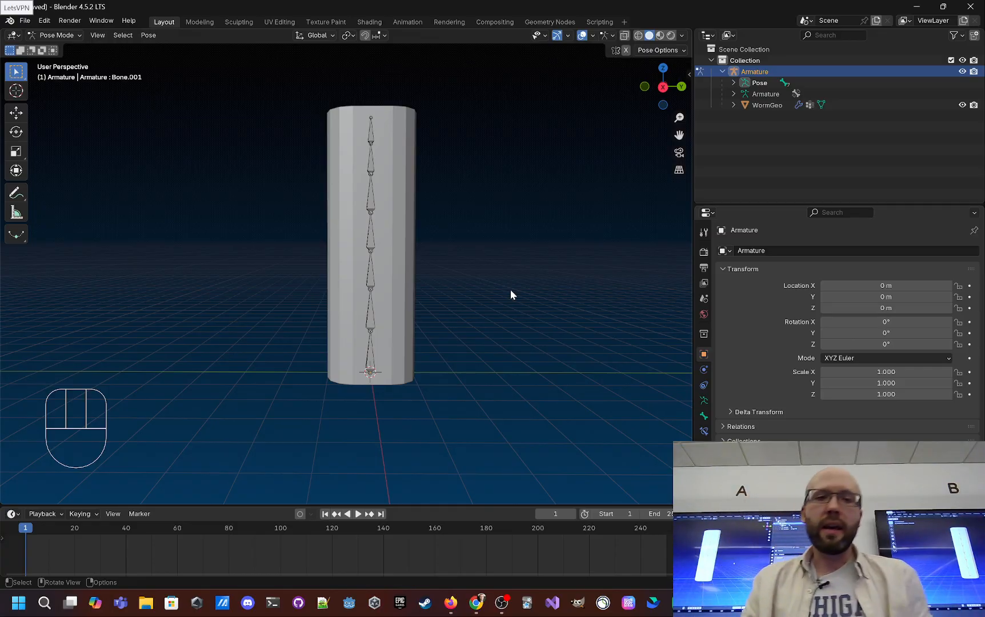
# Rotate Bone.001 and Bone.002, the second and third bones from the base, to lean the worm sideways
pyautogui.scroll(5, 511, 292)
pyautogui.click(383, 285)
pyautogui.scroll(-3, 386, 302)
pyautogui.moveTo(390, 323); pyautogui.dragTo(417, 313, button='middle')
pyautogui.click(372, 314)
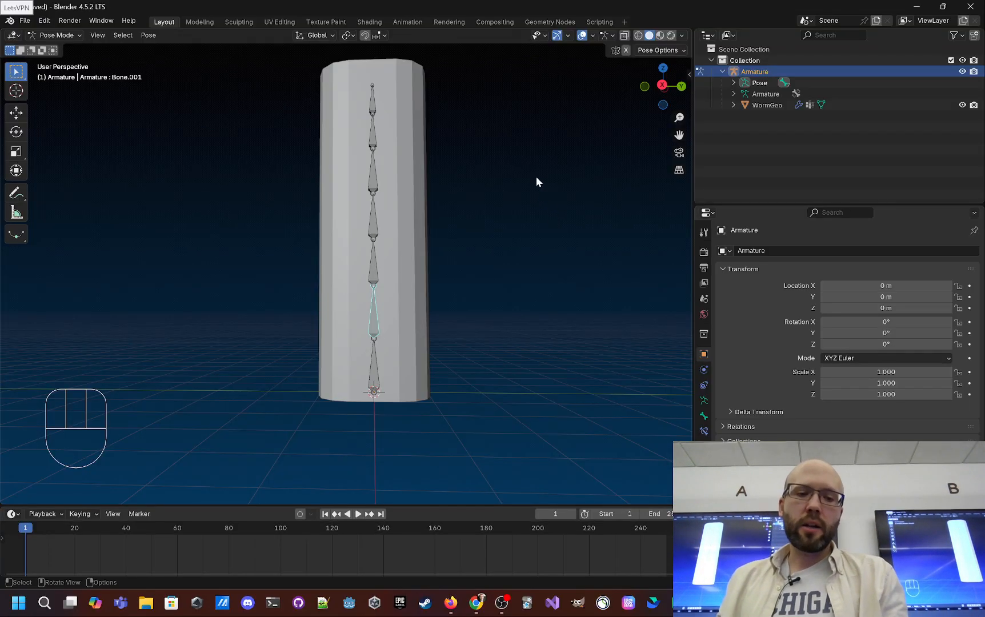
pyautogui.press('r')
pyautogui.click(552, 239)
pyautogui.click(394, 260)
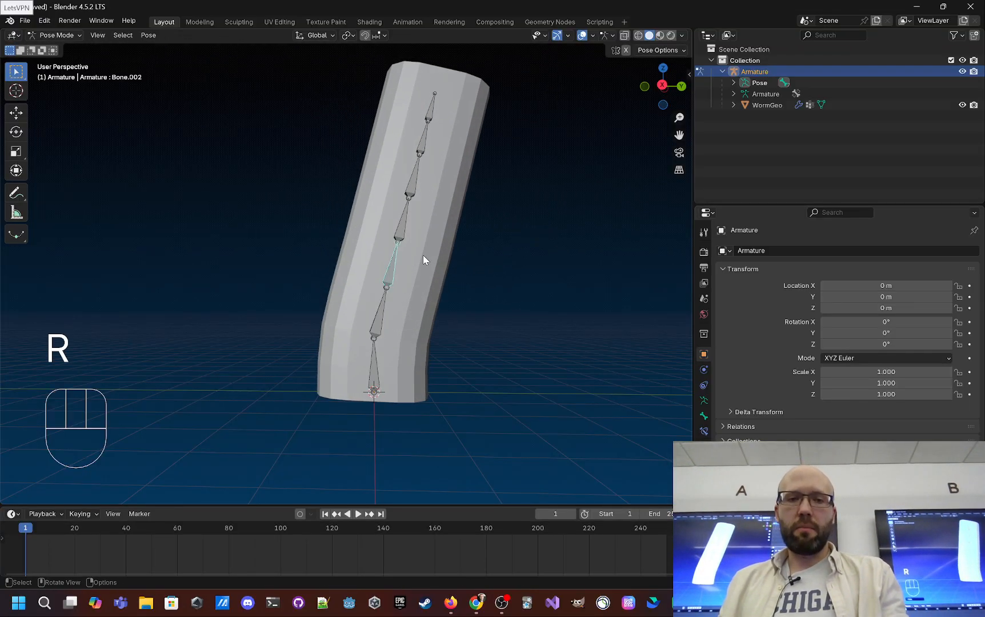
pyautogui.press('r')
pyautogui.click(494, 298)
# Rotate Bone.003 and Bone.004 further in the same direction to bend the worm's upper half to about horizontal
pyautogui.click(432, 231)
pyautogui.press('r')
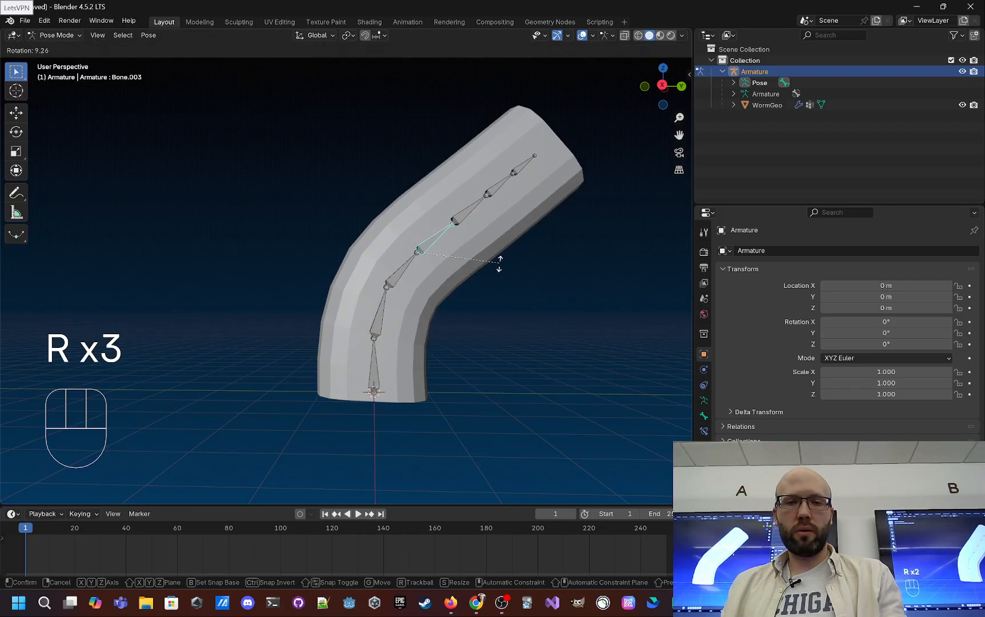
pyautogui.click(488, 286)
pyautogui.click(477, 230)
pyautogui.press('r')
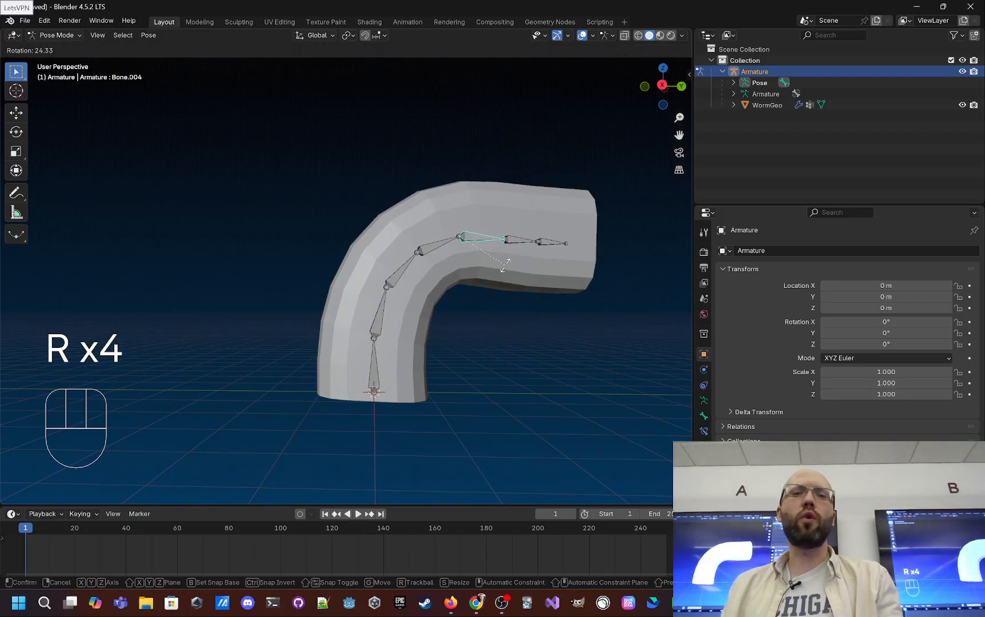
pyautogui.click(513, 246)
# Rotate Bone.005 and the end bone Bone.006 downward to complete the worm's arch
pyautogui.click(515, 245)
pyautogui.press('r')
pyautogui.click(532, 269)
pyautogui.click(543, 272)
pyautogui.press('r')
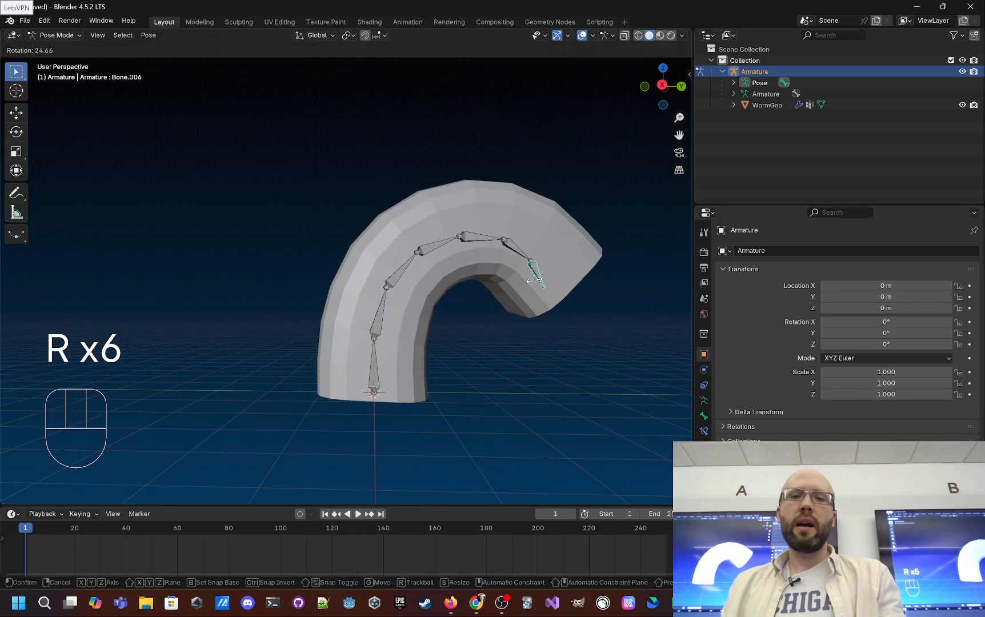
pyautogui.click(536, 286)
# Try rotating the end bone Bone.006 from a view facing the worm's head, and undo it
pyautogui.moveTo(536, 285); pyautogui.dragTo(459, 282, button='middle')
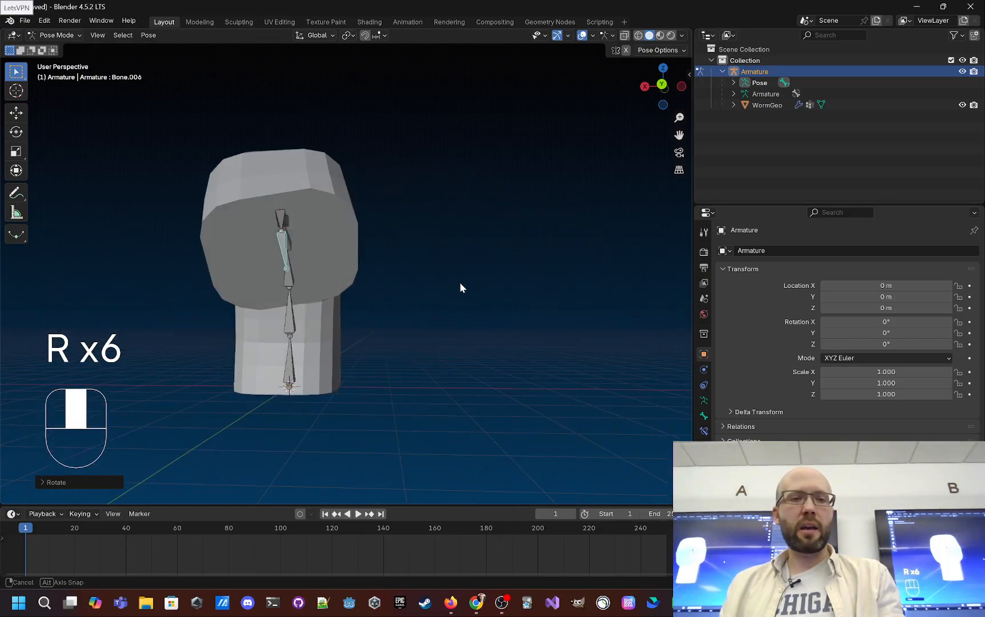
pyautogui.press('r')
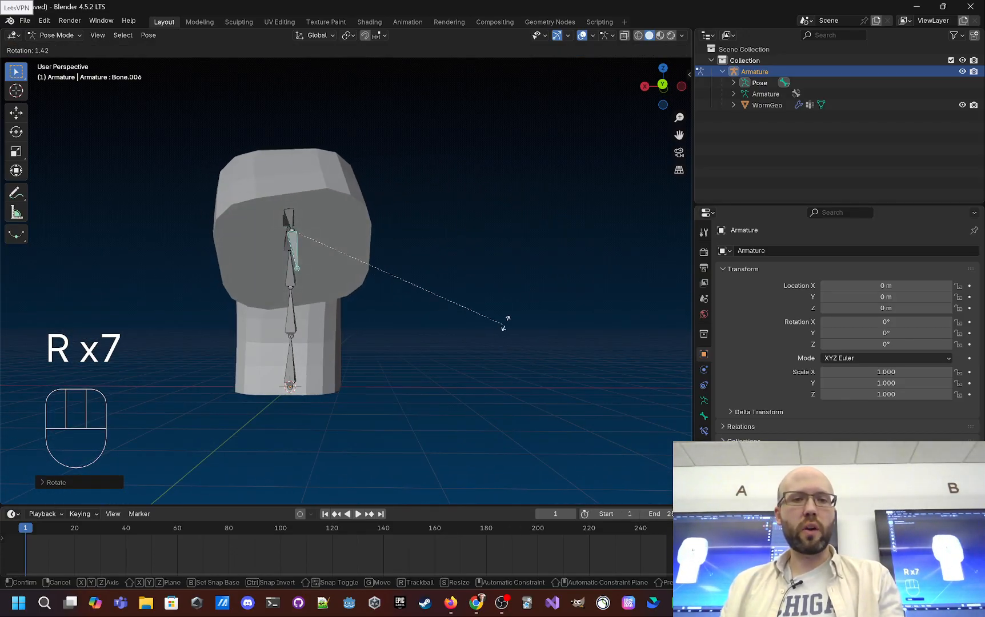
pyautogui.click(476, 297)
pyautogui.hotkey('ctrl', 'z')
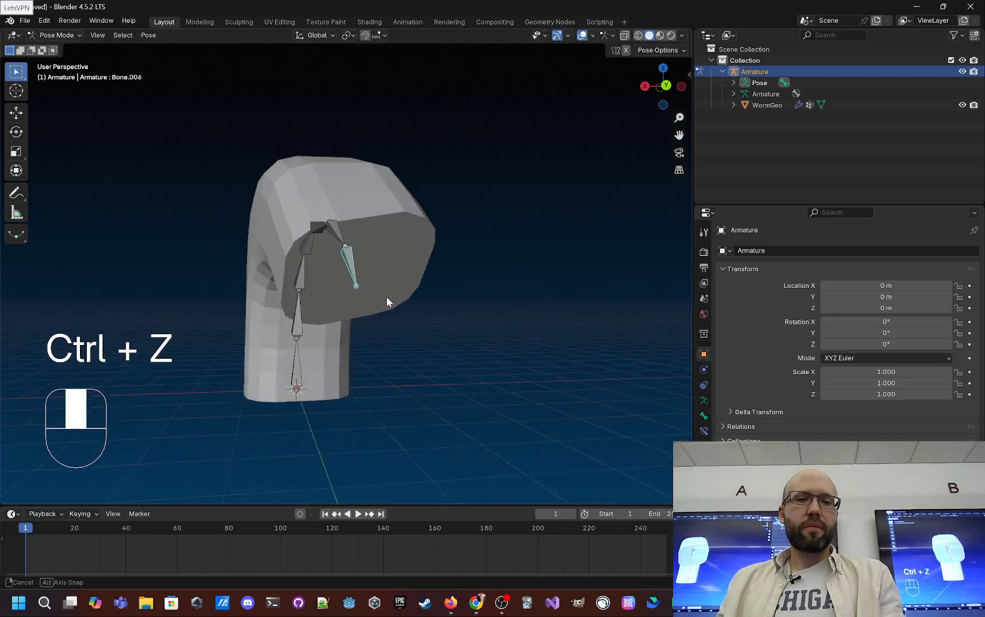
# Try rotating Bone.004 from the view facing the worm's head, and undo that rotation
pyautogui.moveTo(386, 296); pyautogui.dragTo(377, 280, button='middle')
pyautogui.moveTo(459, 291)
pyautogui.mouseDown(button='middle')
pyautogui.moveTo(440, 271)
pyautogui.moveTo(457, 280)
pyautogui.mouseUp(button='middle')
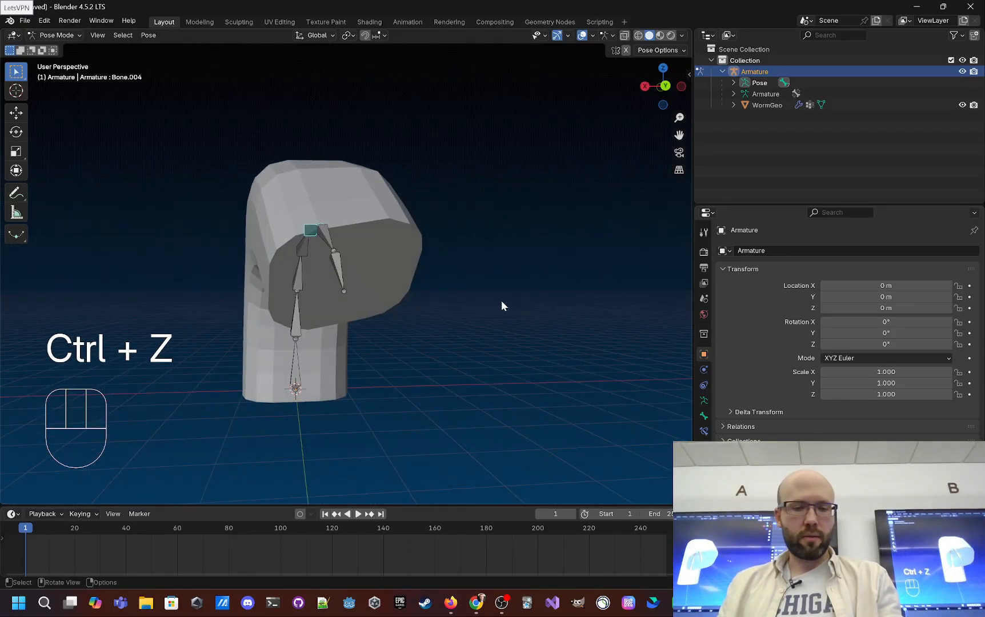
pyautogui.press('r')
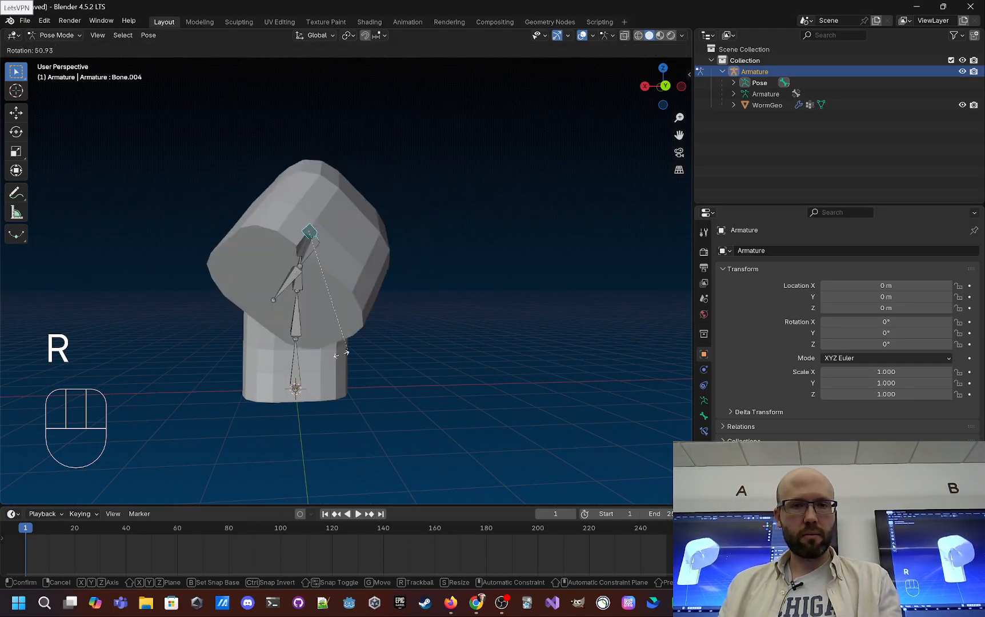
pyautogui.click(346, 356)
pyautogui.hotkey('ctrl', 'z')
pyautogui.moveTo(346, 356); pyautogui.dragTo(463, 398, button='middle')
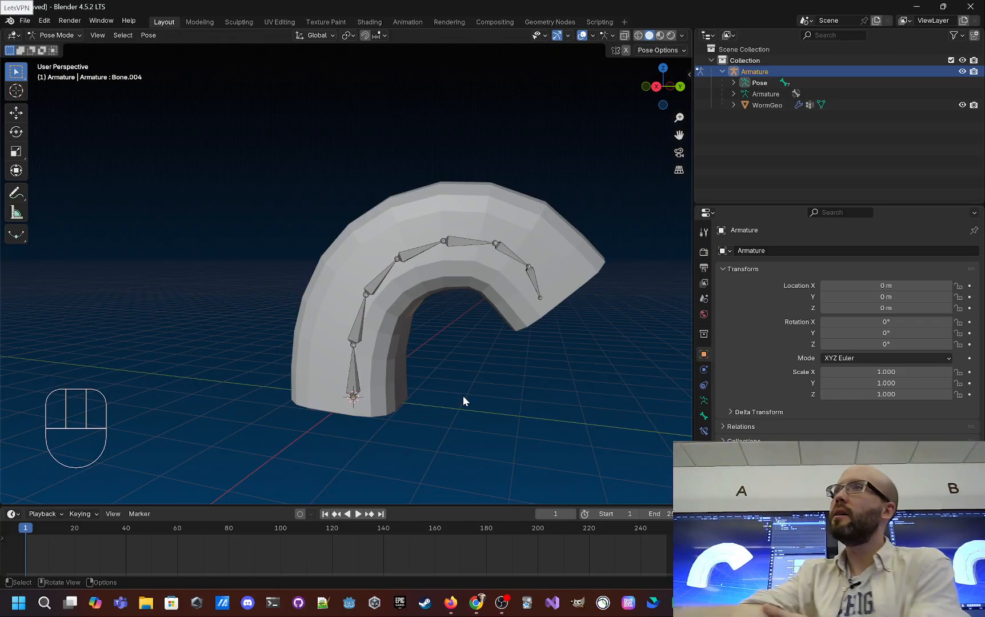
# Undo all the arch's bone rotations from Bone.006 down to Bone.001 until the worm is straight
pyautogui.hotkey('ctrl', 'z')
pyautogui.hotkey('ctrl', 'z')
pyautogui.hotkey('ctrl', 'z')
pyautogui.hotkey('ctrl', 'z')
pyautogui.hotkey('ctrl', 'z')
pyautogui.hotkey('ctrl', 'z')
pyautogui.hotkey('ctrl', 'z')
pyautogui.hotkey('ctrl', 'z')
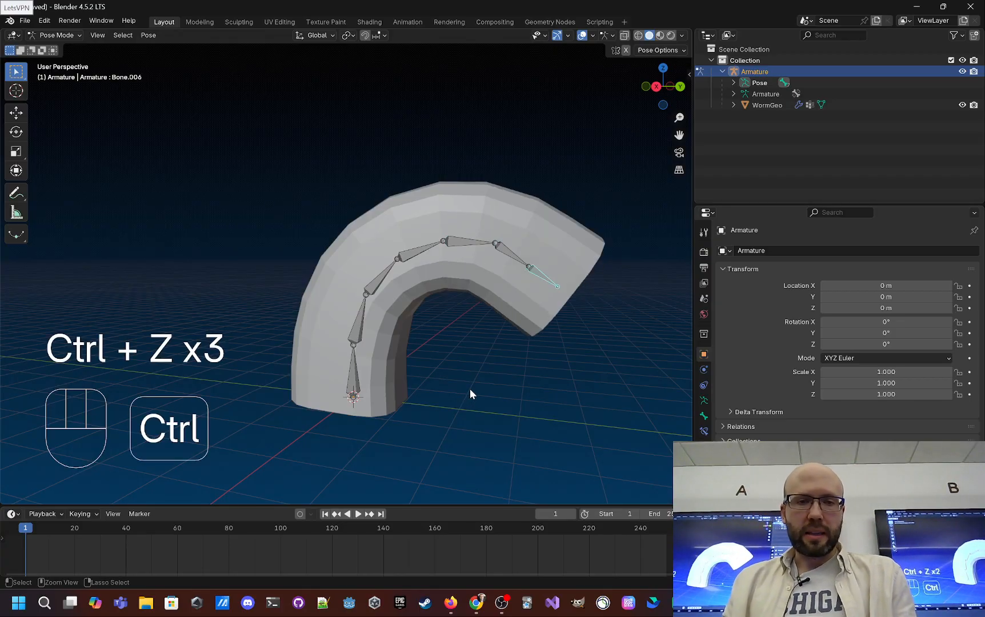
pyautogui.hotkey('ctrl', 'z')
pyautogui.hotkey('ctrl', 'z')
pyautogui.hotkey('ctrl', 'z')
pyautogui.hotkey('ctrl', 'z')
pyautogui.hotkey('ctrl', 'z')
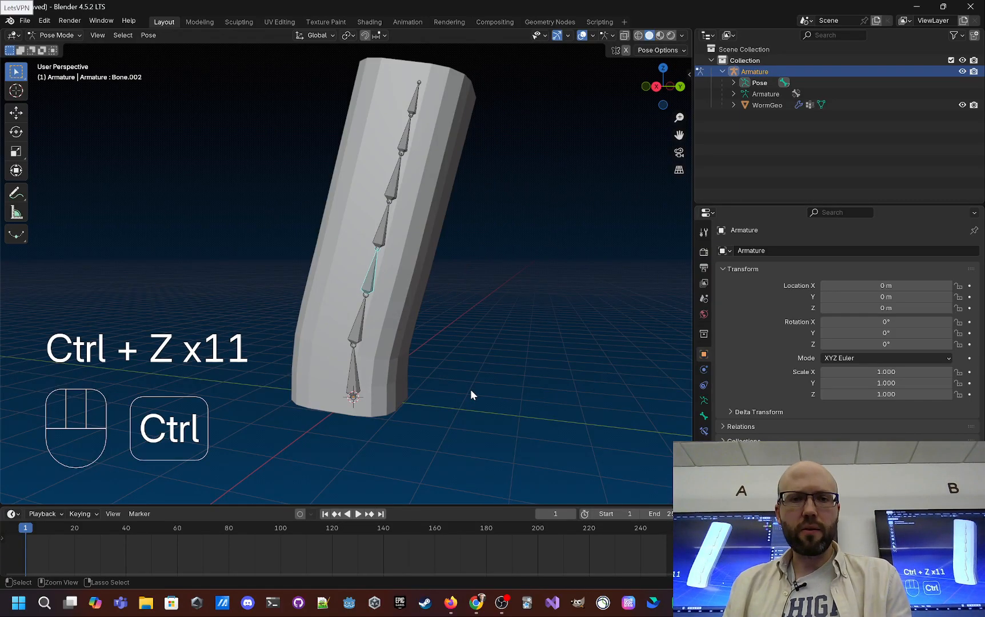
pyautogui.moveTo(512, 371); pyautogui.dragTo(482, 309, button='middle')
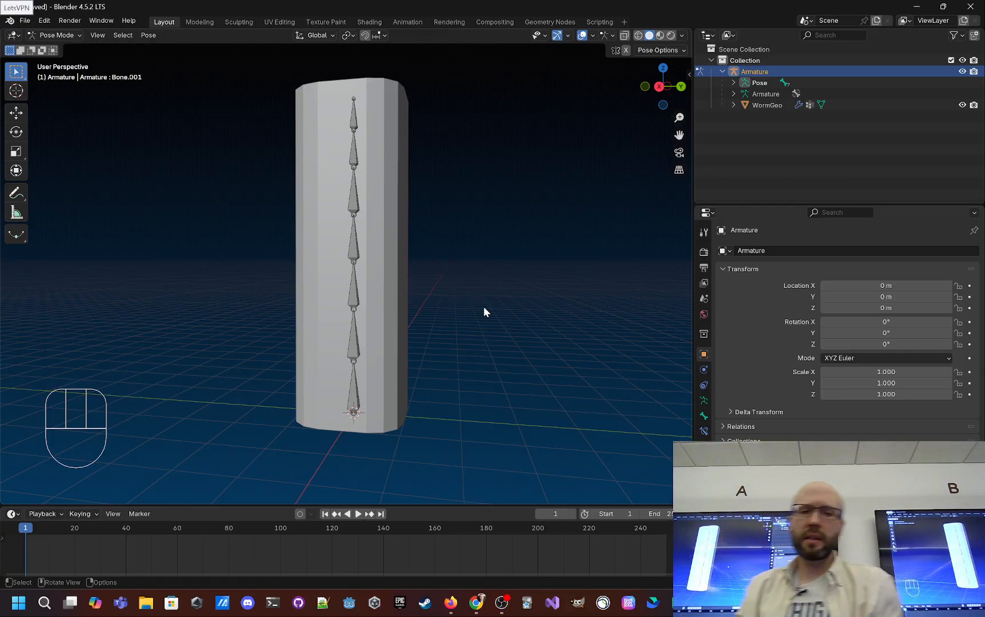
# Switch to Firefox and find "(Problem 8 of 11) Inverse Kinematics (IK)" in the 298_hw_4_armatures_and_poses document
pyautogui.click(451, 602)
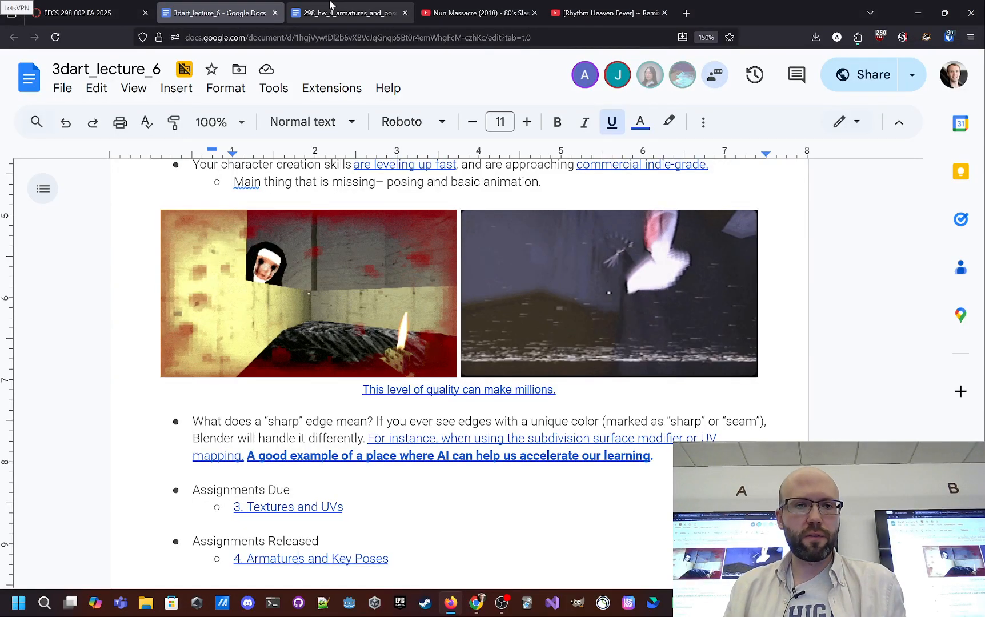
pyautogui.scroll(6, 751, 311)
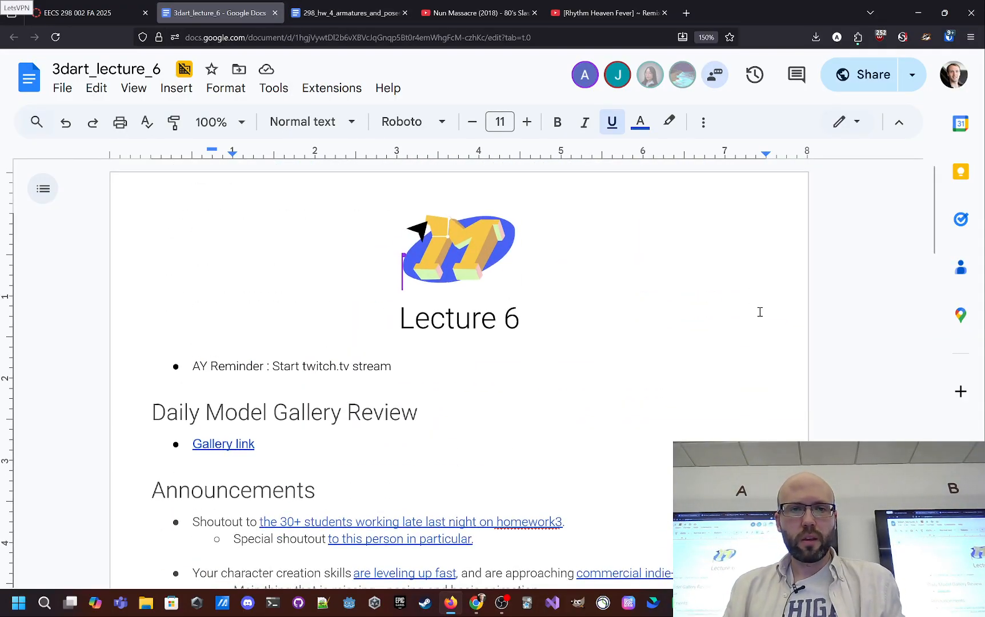
pyautogui.scroll(-15, 857, 314)
pyautogui.hotkey('ctrl', 'Tab')
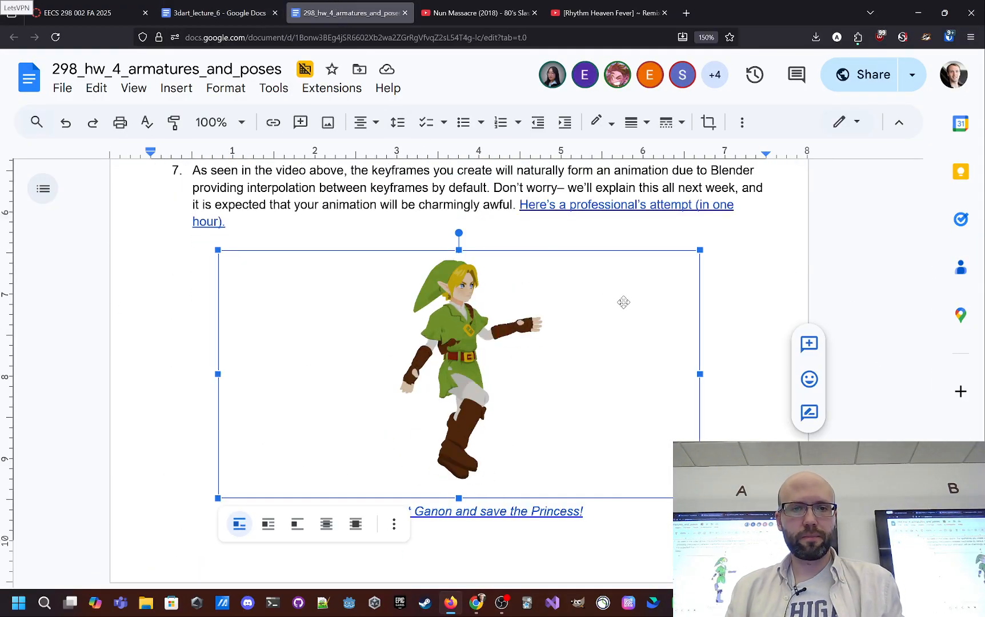
pyautogui.scroll(15, 708, 337)
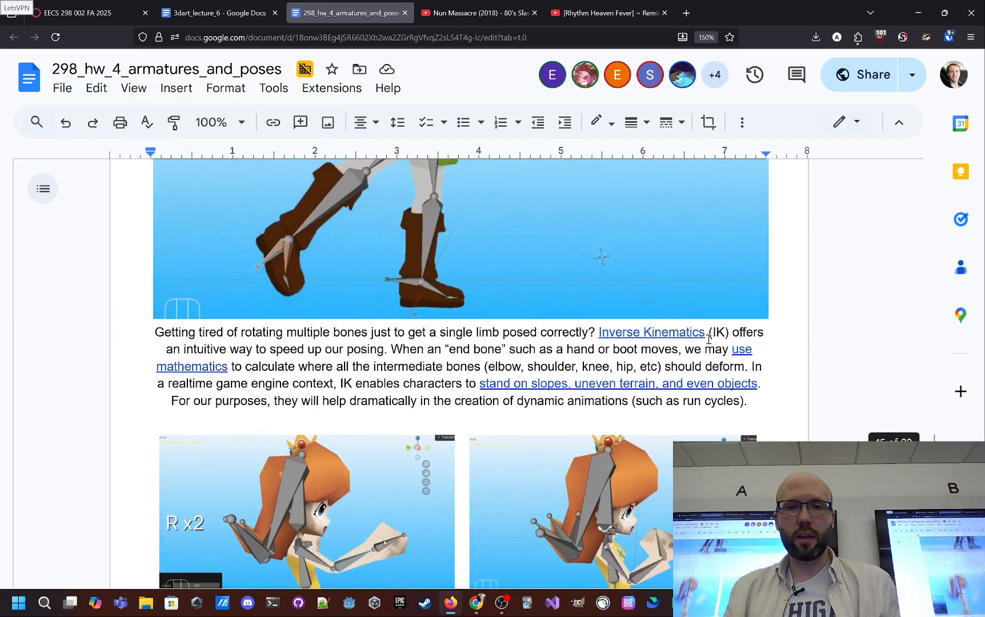
pyautogui.scroll(3, 708, 337)
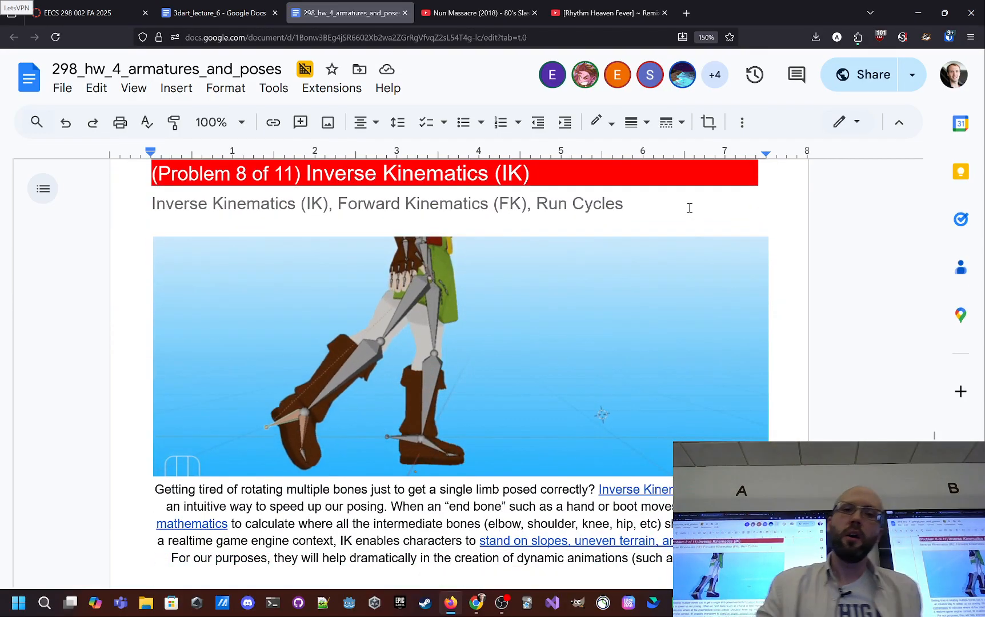
# Read the Inverse Kinematics introduction and examine the side-by-side comparison of Forward Kinematics and Inverse Kinematics
pyautogui.click(689, 207)
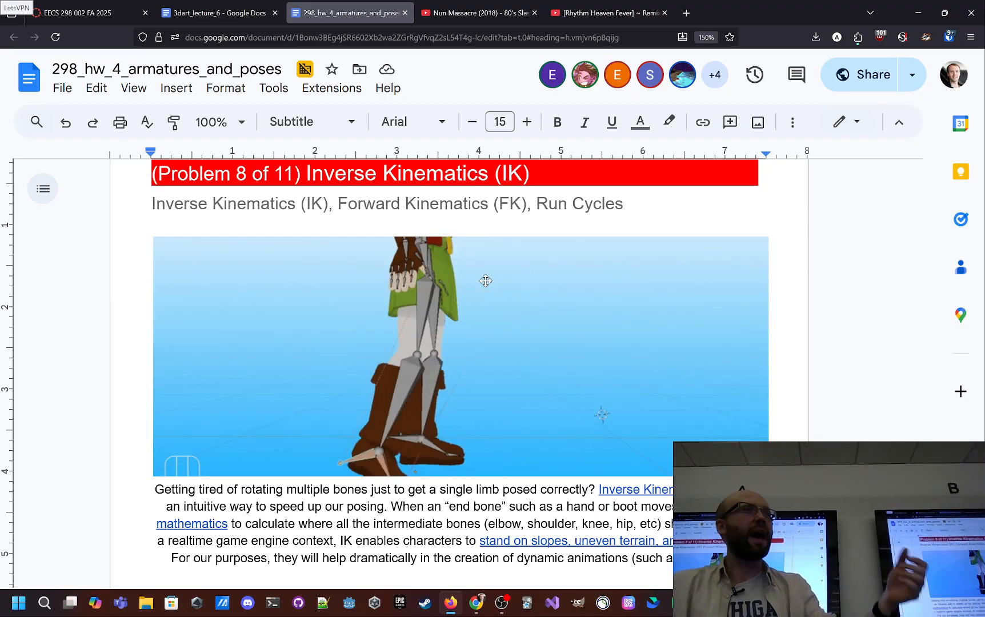
pyautogui.scroll(-4, 521, 260)
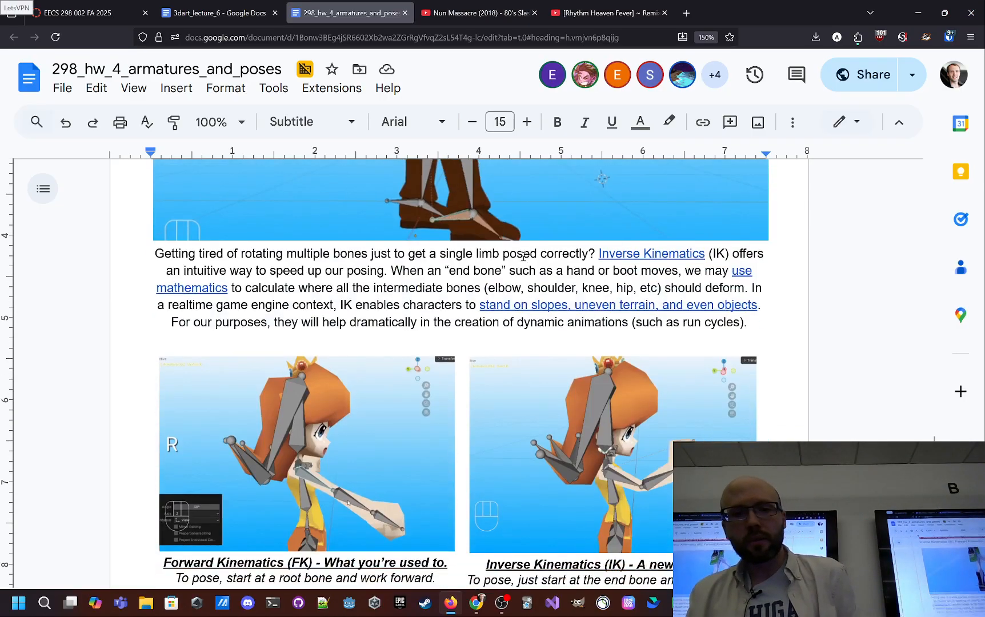
pyautogui.scroll(-1, 523, 256)
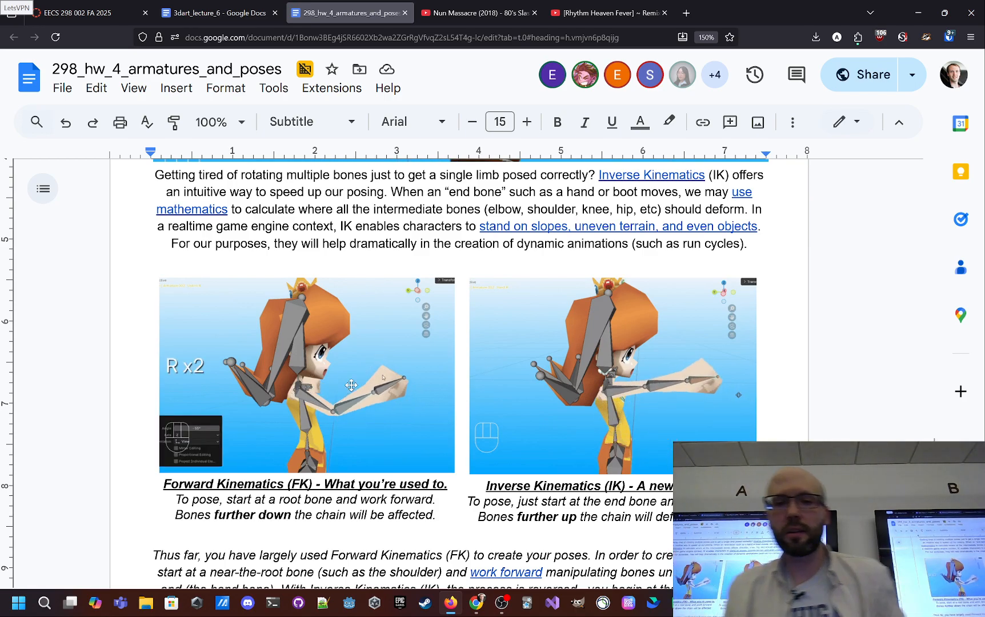
# Return to the worm scene in Blender and select the end bone Bone.006 at the worm's head
pyautogui.click(679, 603)
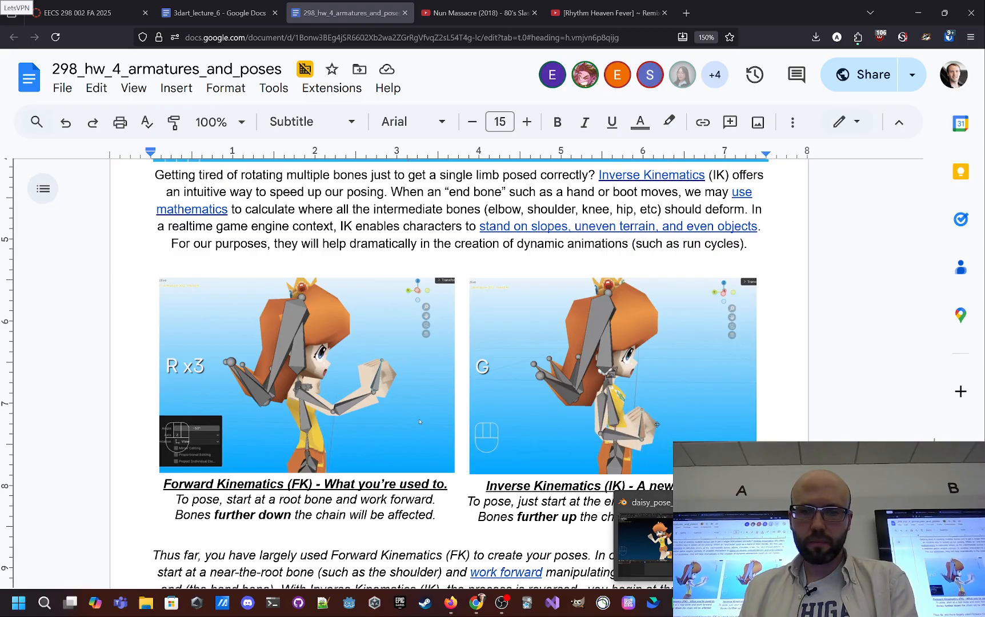
pyautogui.click(642, 537)
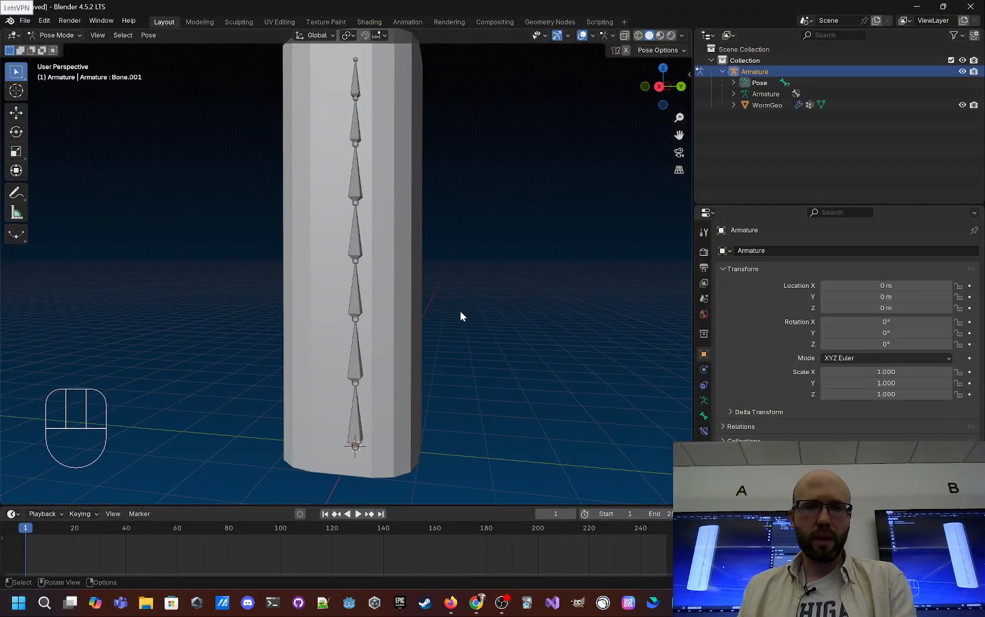
pyautogui.moveTo(460, 311); pyautogui.dragTo(487, 318, button='middle')
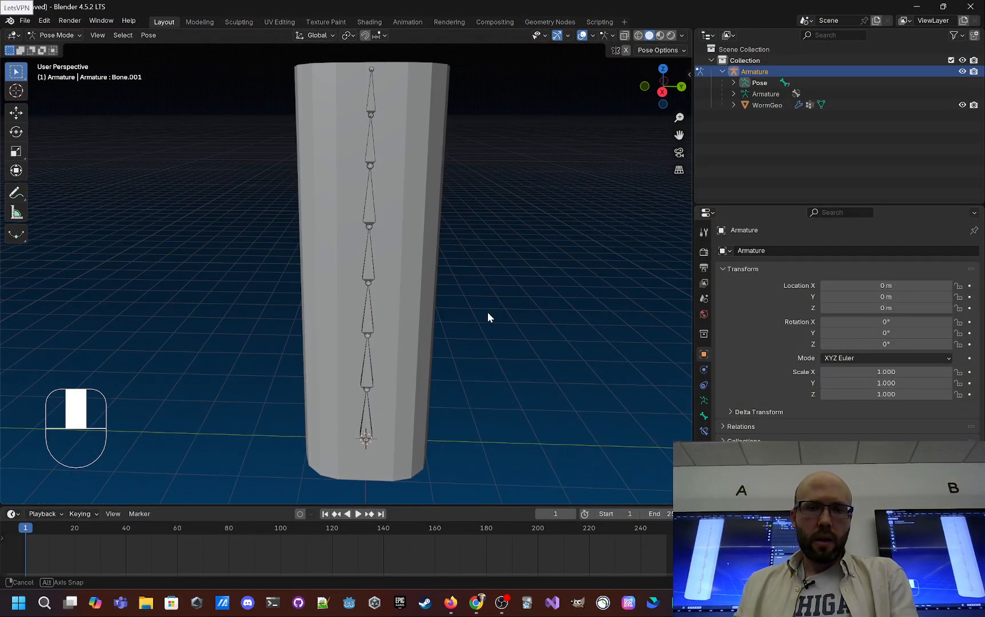
pyautogui.click(372, 88)
pyautogui.scroll(-1, 397, 117)
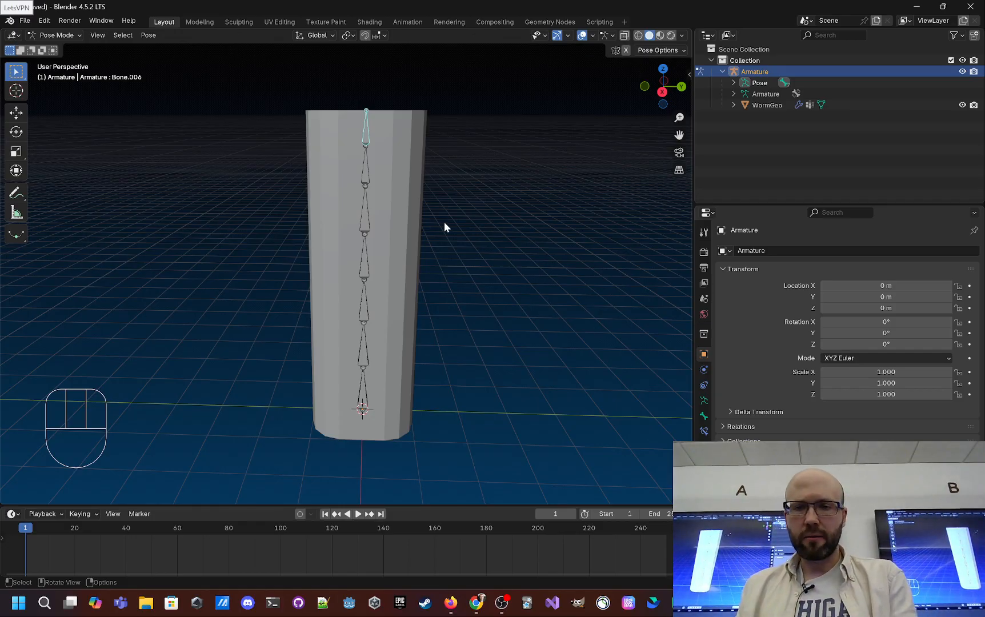
# Show the bone constraint properties of the end bone Bone.006 and list the constraint types that can be added
pyautogui.moveTo(444, 226); pyautogui.dragTo(441, 210, button='middle')
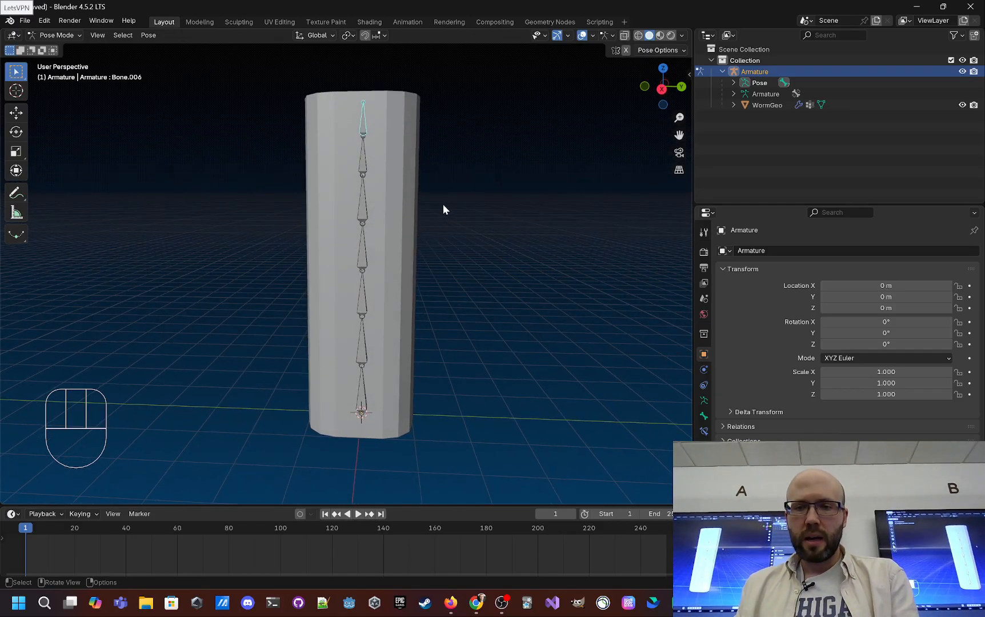
pyautogui.click(703, 431)
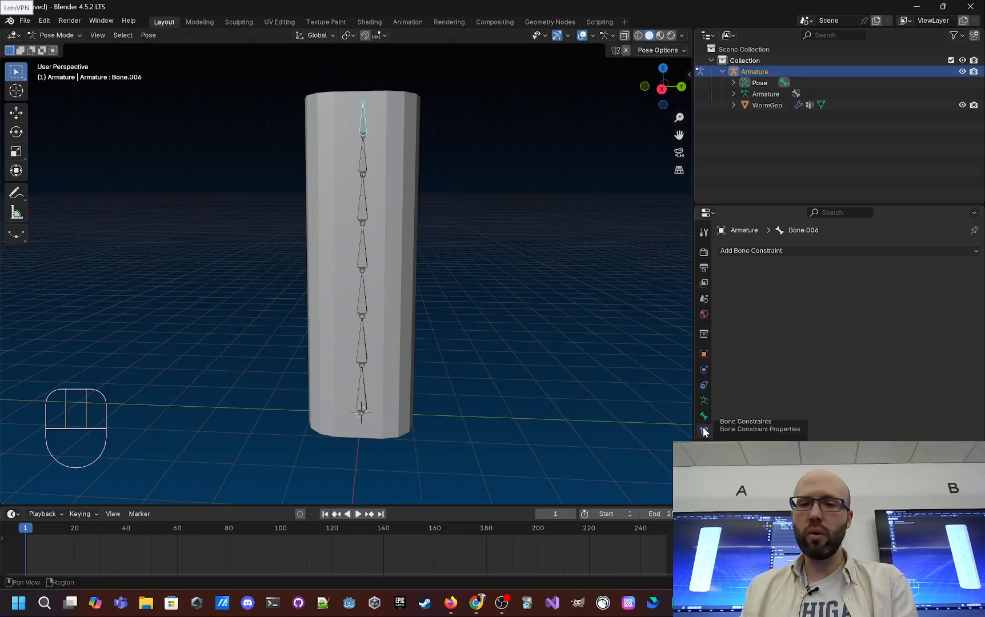
pyautogui.click(769, 252)
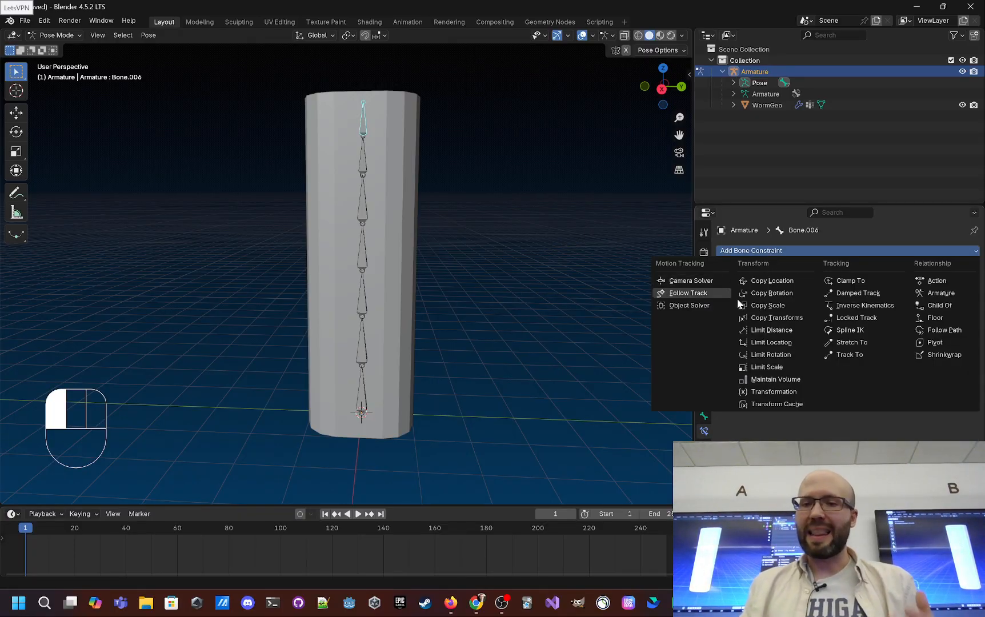
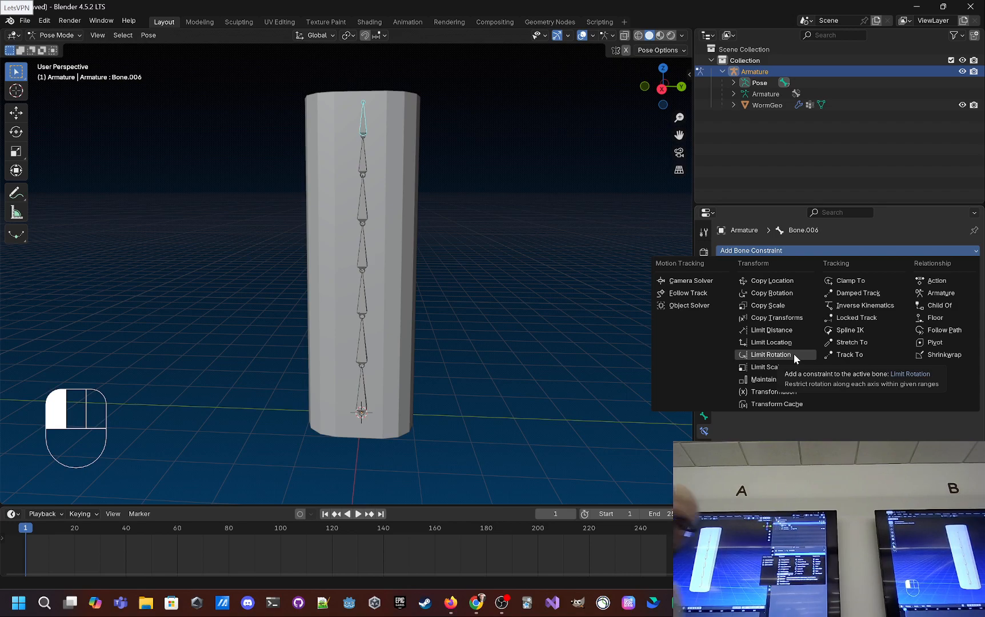
# Switch to Firefox and review the leg-posing example and introduction of "(Problem 8 of 11) Inverse Kinematics (IK)" in the homework document
pyautogui.click(478, 601)
pyautogui.click(452, 601)
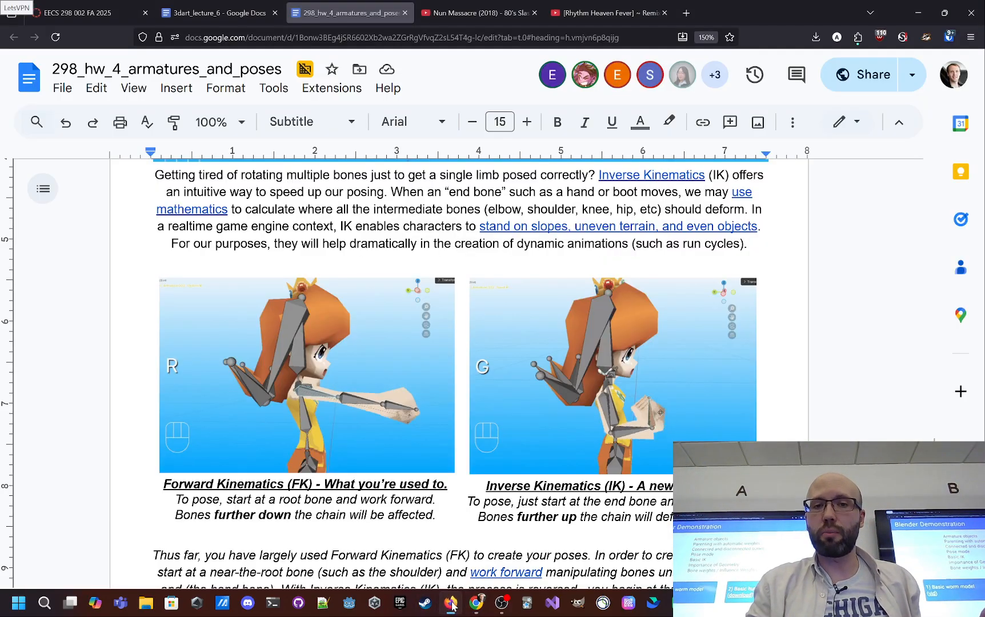
pyautogui.scroll(5, 524, 319)
pyautogui.scroll(2, 524, 319)
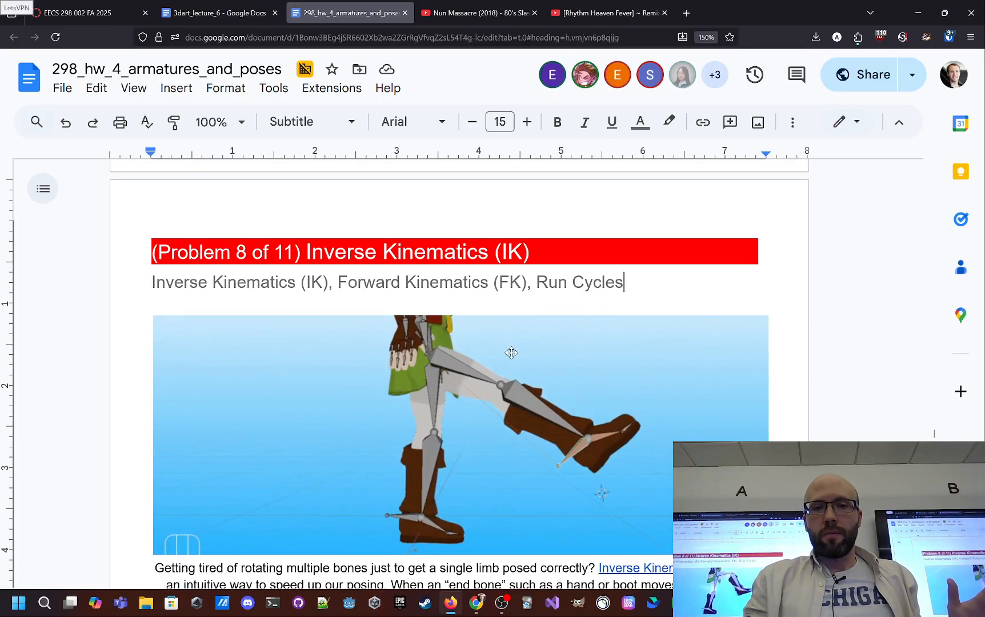
pyautogui.scroll(-2, 486, 339)
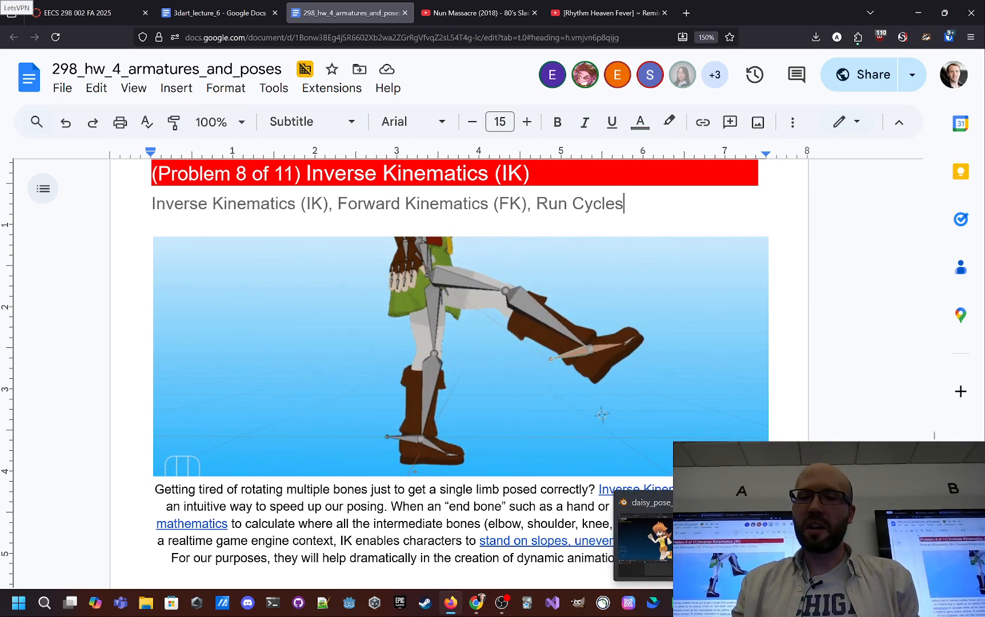
# Return to the worm scene in Blender and add an Inverse Kinematics constraint to Bone.006
pyautogui.click(643, 553)
pyautogui.moveTo(463, 322)
pyautogui.mouseDown(button='middle')
pyautogui.moveTo(475, 324)
pyautogui.moveTo(467, 327)
pyautogui.mouseUp(button='middle')
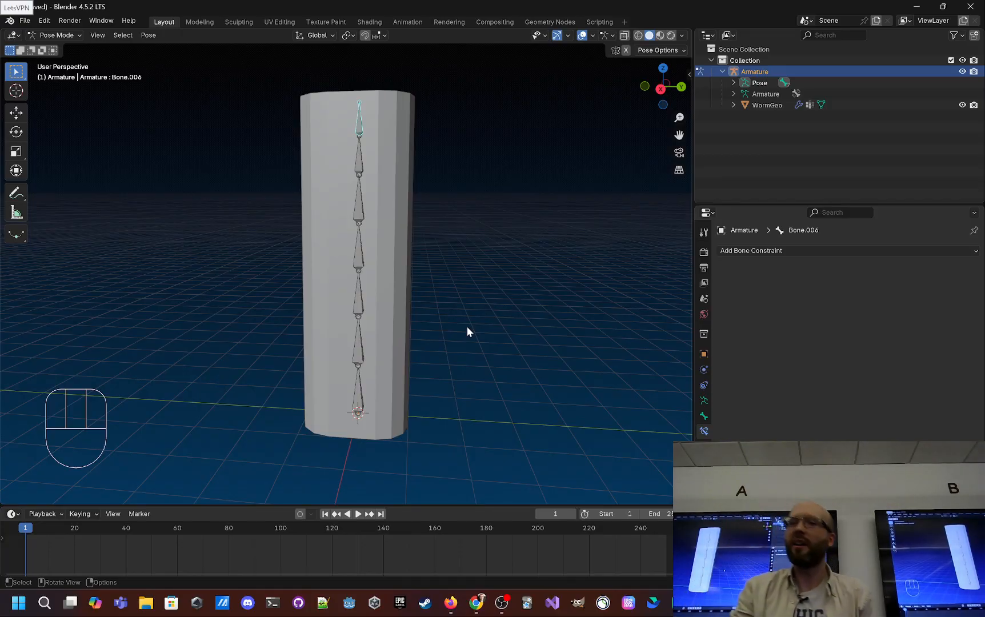
pyautogui.click(789, 249)
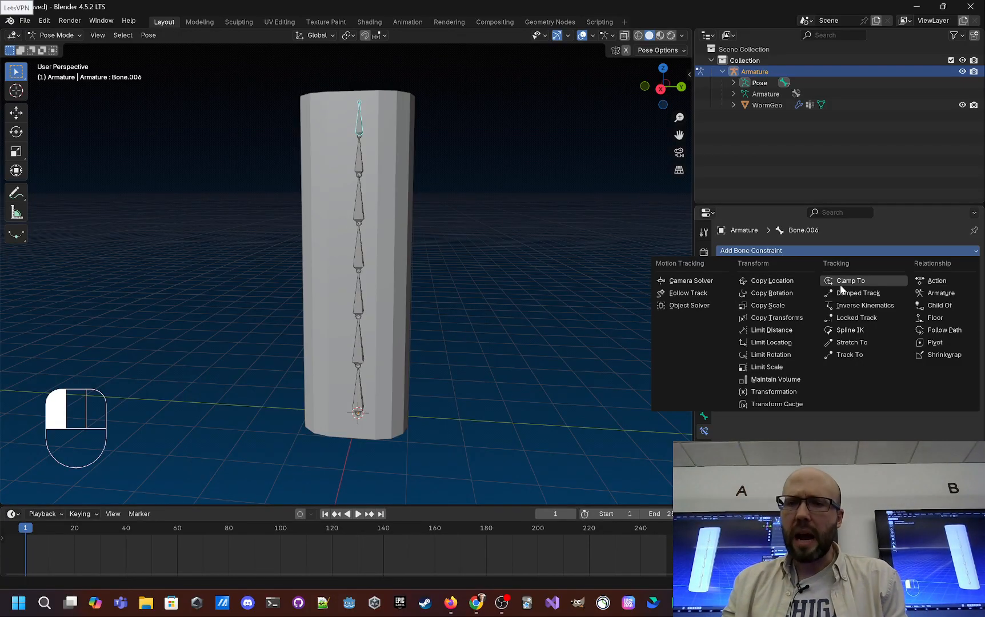
pyautogui.click(876, 305)
# Set the chain length of Bone.006's IK constraint to 7
pyautogui.moveTo(451, 321); pyautogui.dragTo(541, 325, button='middle')
pyautogui.scroll(4, 541, 327)
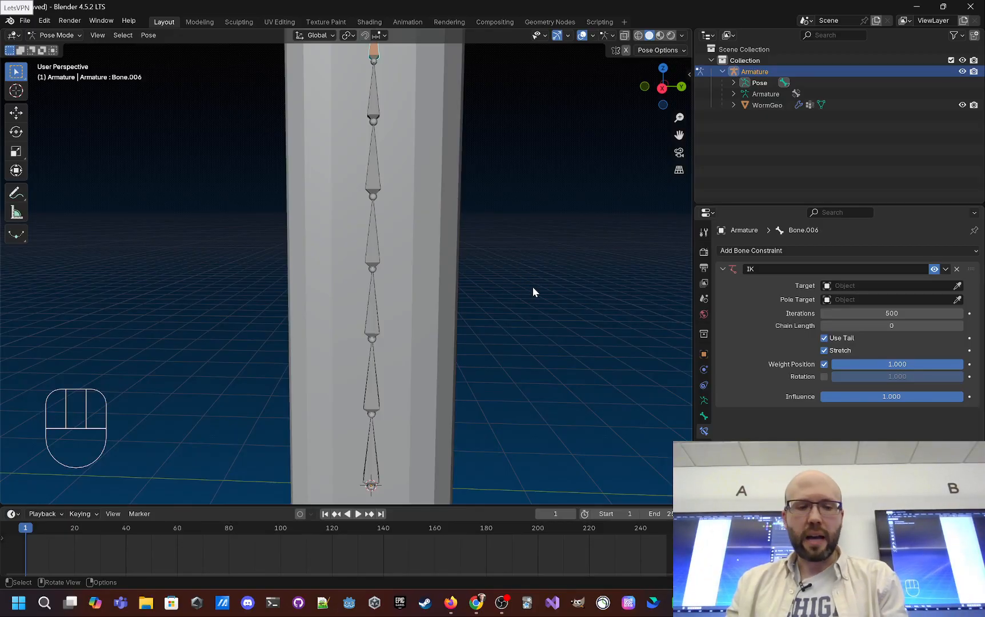
pyautogui.scroll(-2, 532, 287)
pyautogui.keyDown('shift'); pyautogui.moveTo(493, 209); pyautogui.dragTo(498, 283, button='middle'); pyautogui.keyUp('shift')
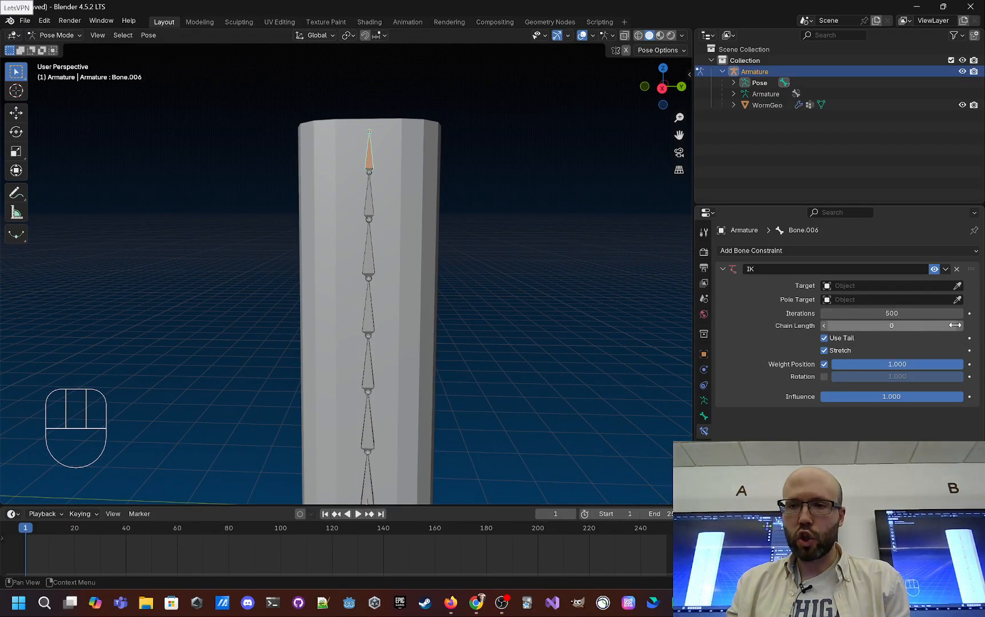
pyautogui.click(960, 326)
pyautogui.click(959, 326)
pyautogui.click(960, 326)
pyautogui.click(959, 326)
pyautogui.click(959, 326)
pyautogui.click(959, 327)
pyautogui.click(959, 326)
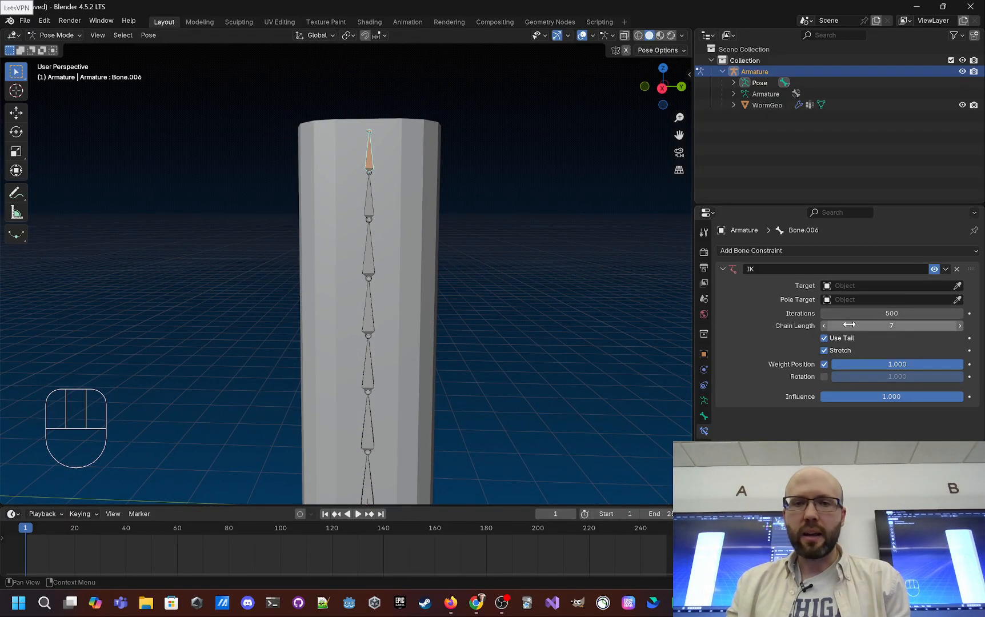
# Try moving Bone.006 sideways and down to bend the whole worm through IK, and undo the move
pyautogui.moveTo(622, 295); pyautogui.dragTo(616, 288, button='middle')
pyautogui.moveTo(539, 233); pyautogui.dragTo(532, 224, button='middle')
pyautogui.press('g')
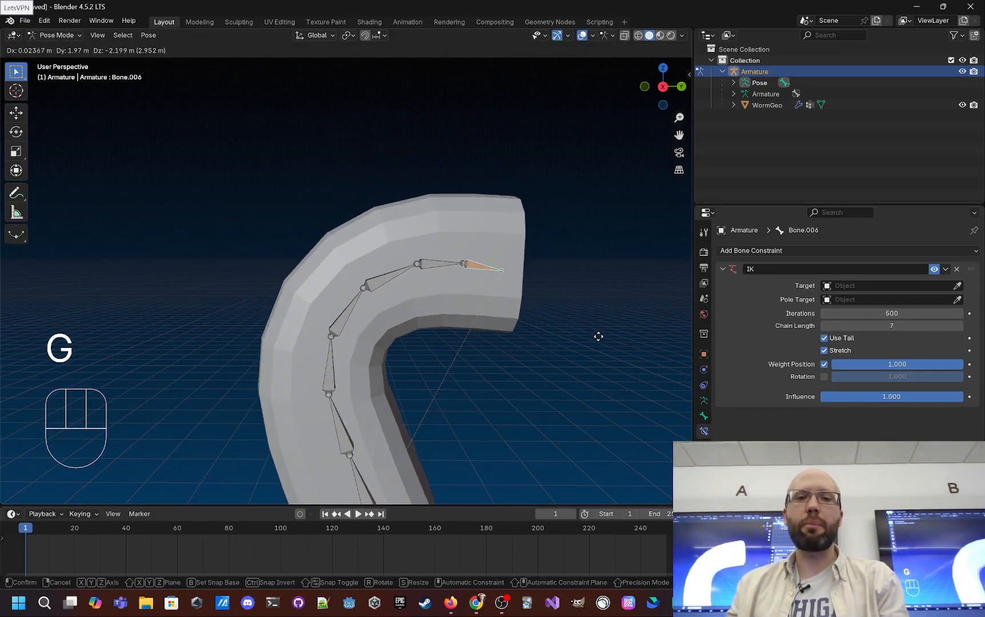
pyautogui.click(625, 314)
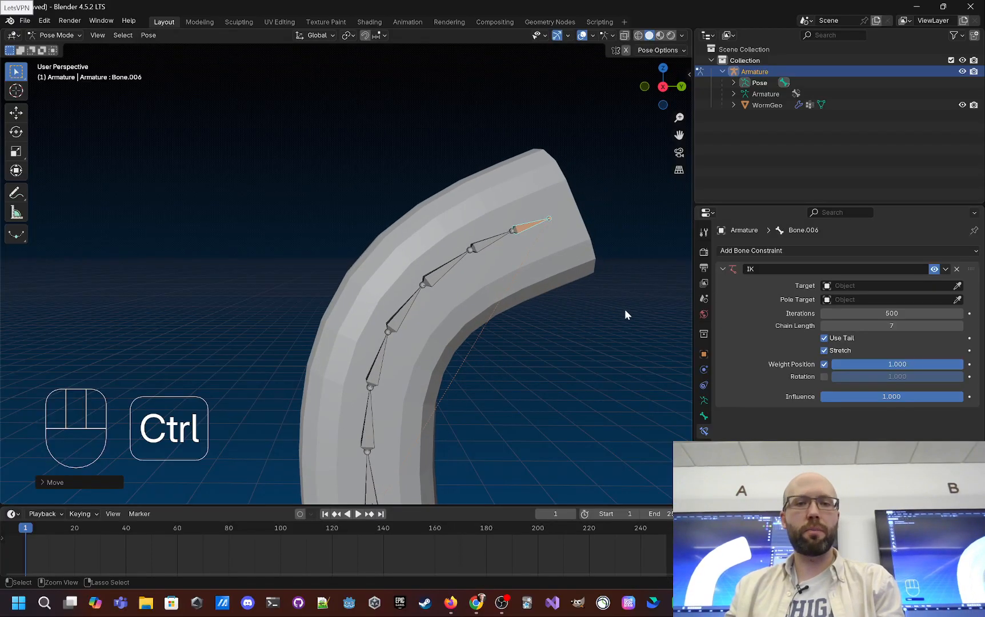
pyautogui.hotkey('ctrl', 'z')
# Move Bone.006 three times from different viewing angles, bending the worm into an arch and swinging its head in other directions
pyautogui.keyDown('shift'); pyautogui.moveTo(517, 395); pyautogui.dragTo(468, 347, button='middle'); pyautogui.keyUp('shift')
pyautogui.press('g')
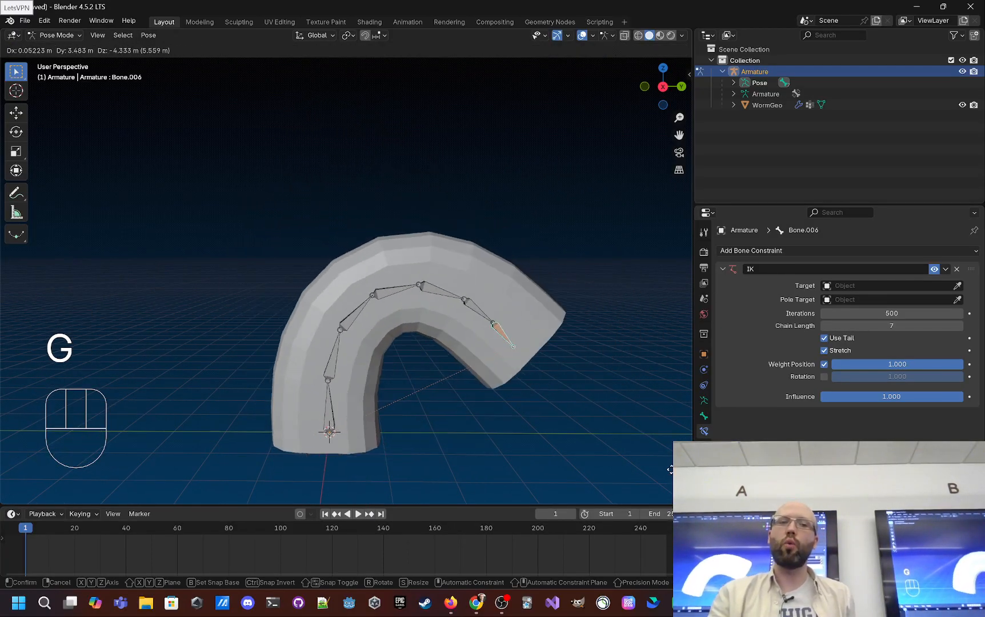
pyautogui.click(658, 415)
pyautogui.moveTo(657, 415); pyautogui.dragTo(502, 402, button='middle')
pyautogui.press('g')
pyautogui.click(618, 384)
pyautogui.moveTo(617, 383); pyautogui.dragTo(590, 393, button='middle')
pyautogui.press('g')
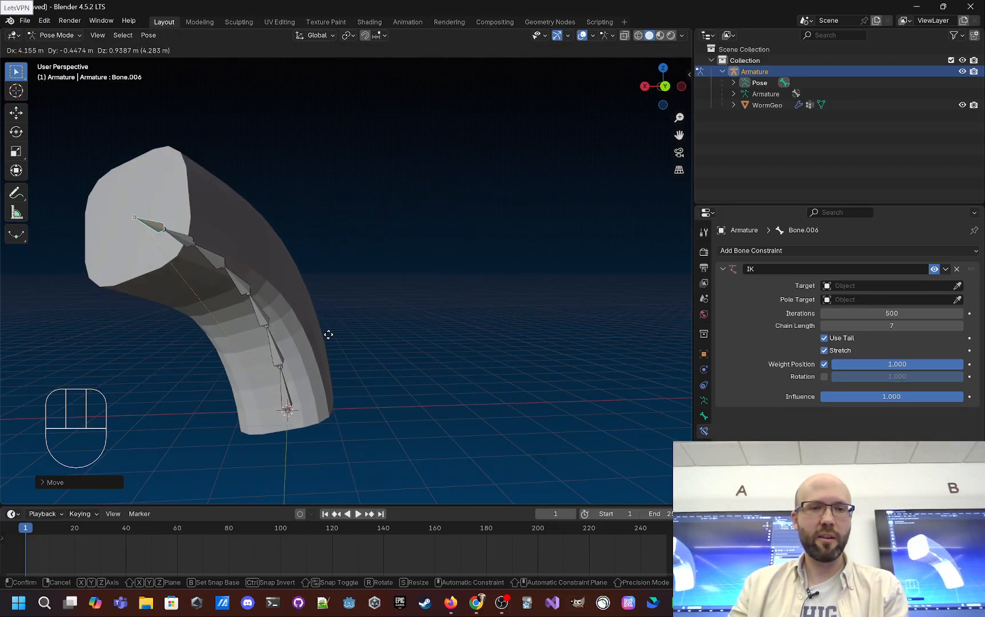
pyautogui.click(604, 369)
# Undo the three Bone.006 moves until the worm is straight
pyautogui.hotkey('ctrl', 'z')
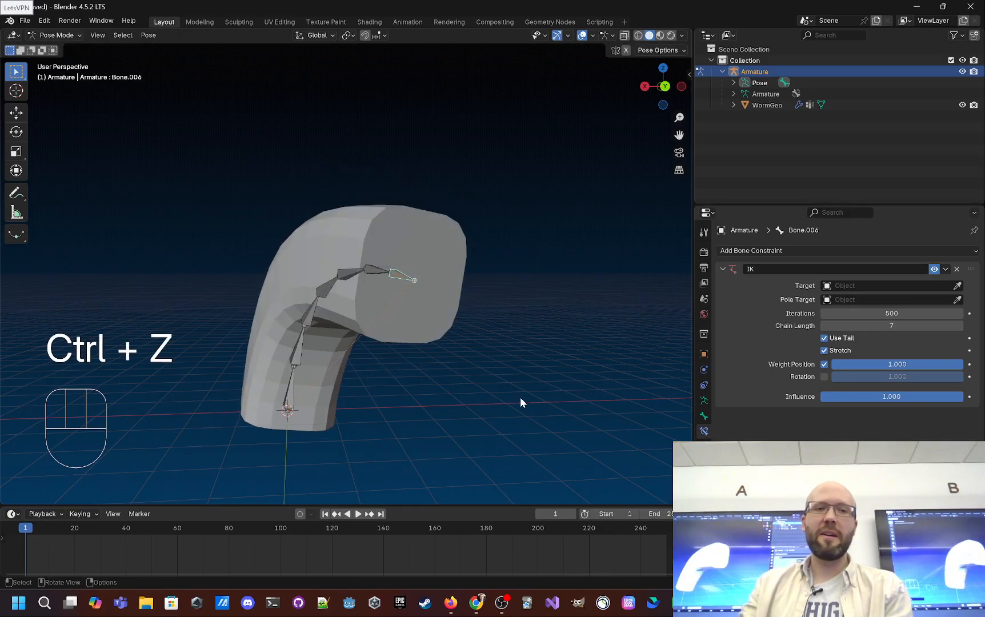
pyautogui.hotkey('ctrl', 'z')
pyautogui.hotkey('ctrl', 'z')
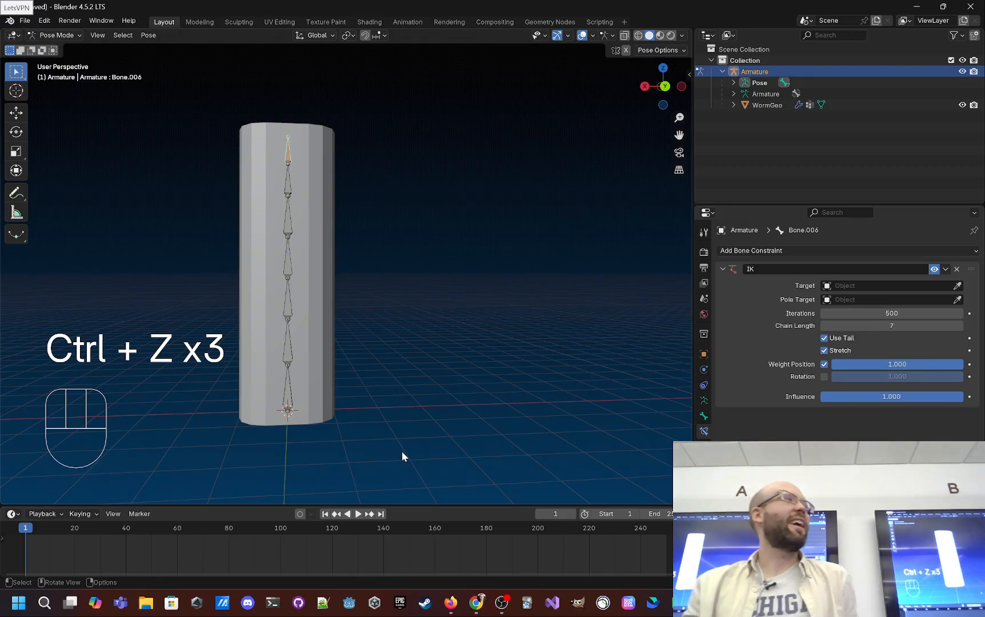
# Enlarge the timeline area below the viewport and turn on auto keying
pyautogui.moveTo(455, 506); pyautogui.dragTo(471, 428)
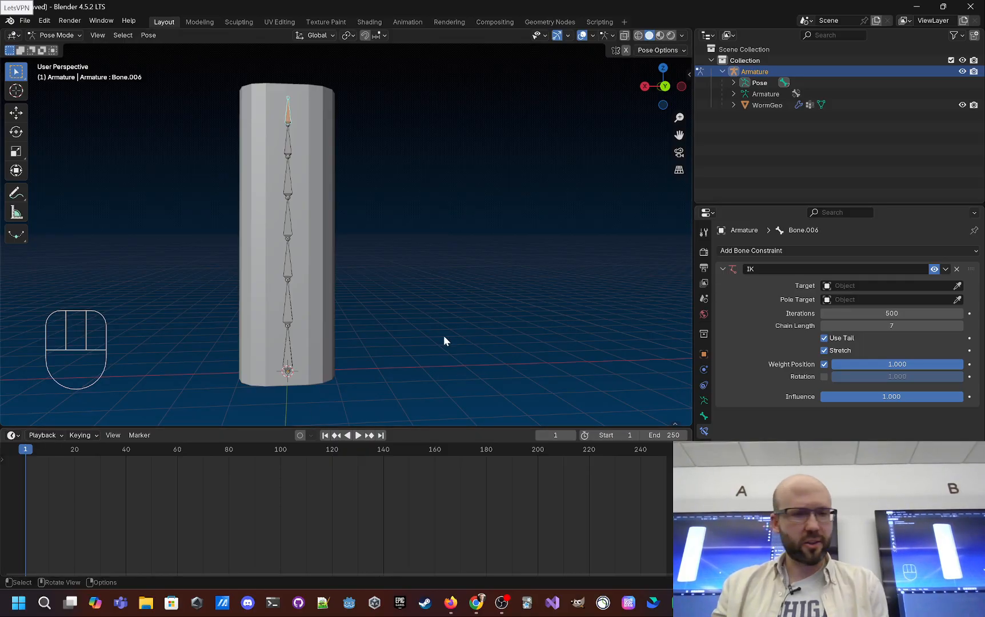
pyautogui.moveTo(444, 340)
pyautogui.mouseDown(button='middle')
pyautogui.moveTo(367, 321)
pyautogui.moveTo(444, 324)
pyautogui.moveTo(434, 322)
pyautogui.mouseUp(button='middle')
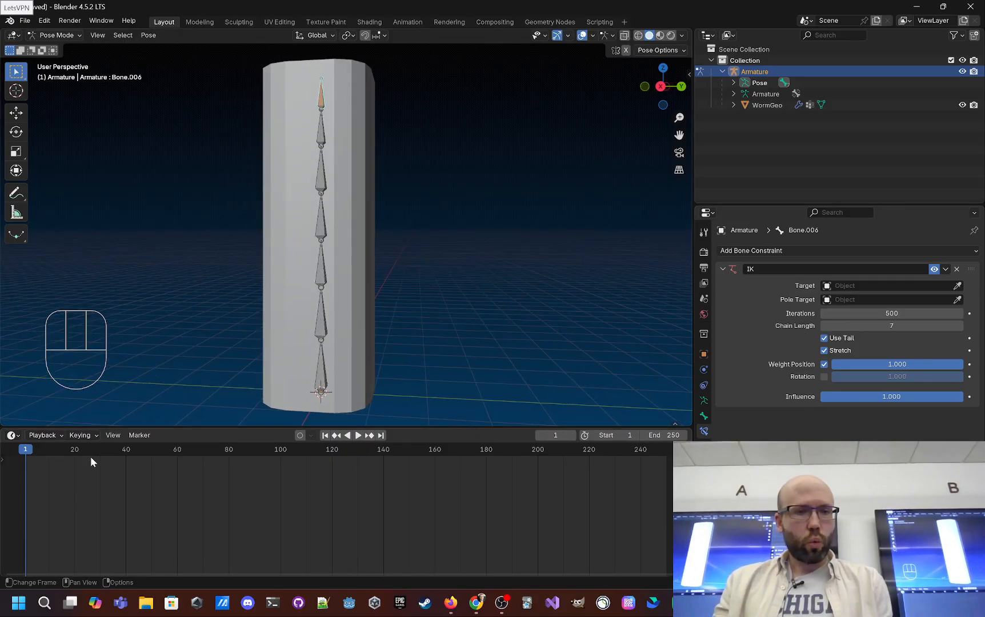
pyautogui.moveTo(283, 427); pyautogui.dragTo(475, 399)
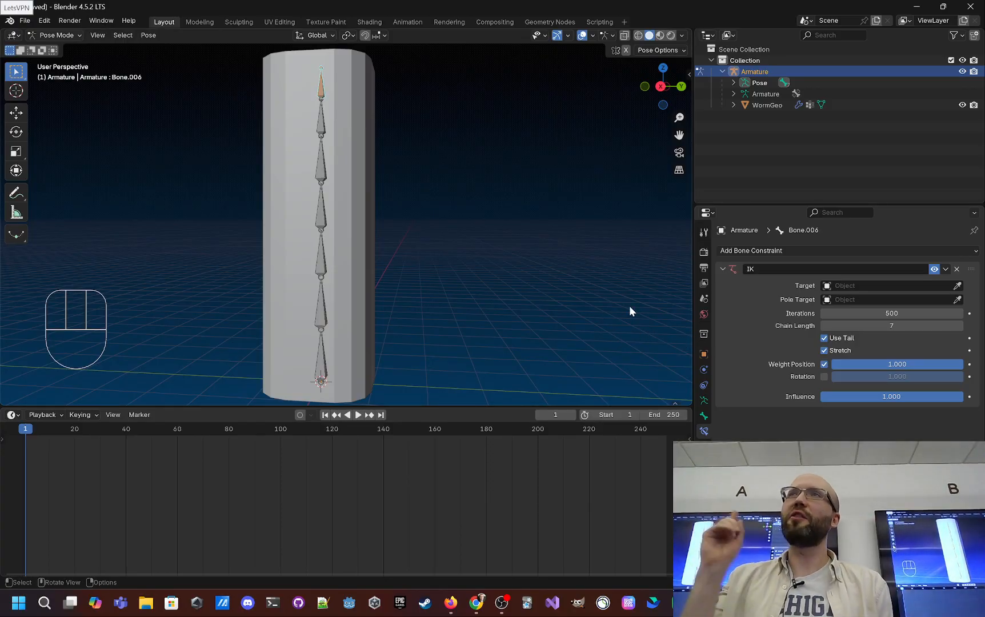
pyautogui.click(300, 415)
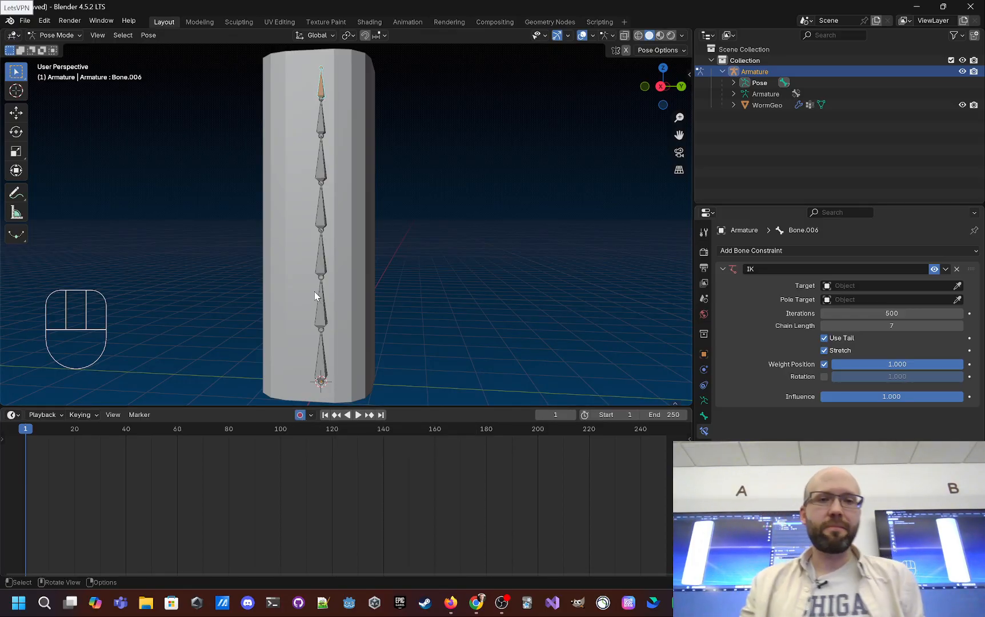
pyautogui.scroll(-3, 443, 138)
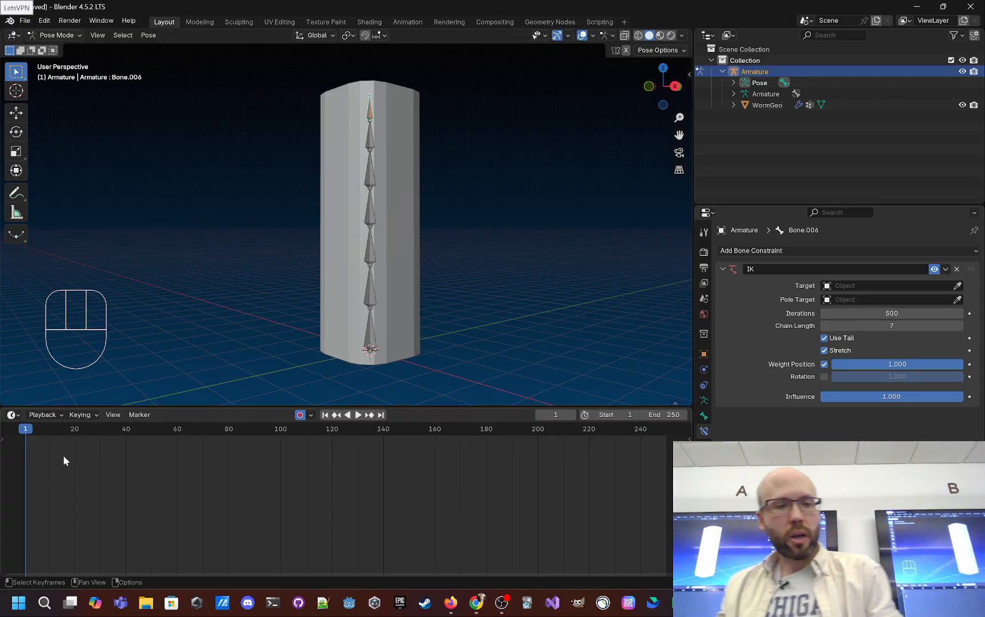
pyautogui.moveTo(208, 243); pyautogui.dragTo(281, 244, button='middle')
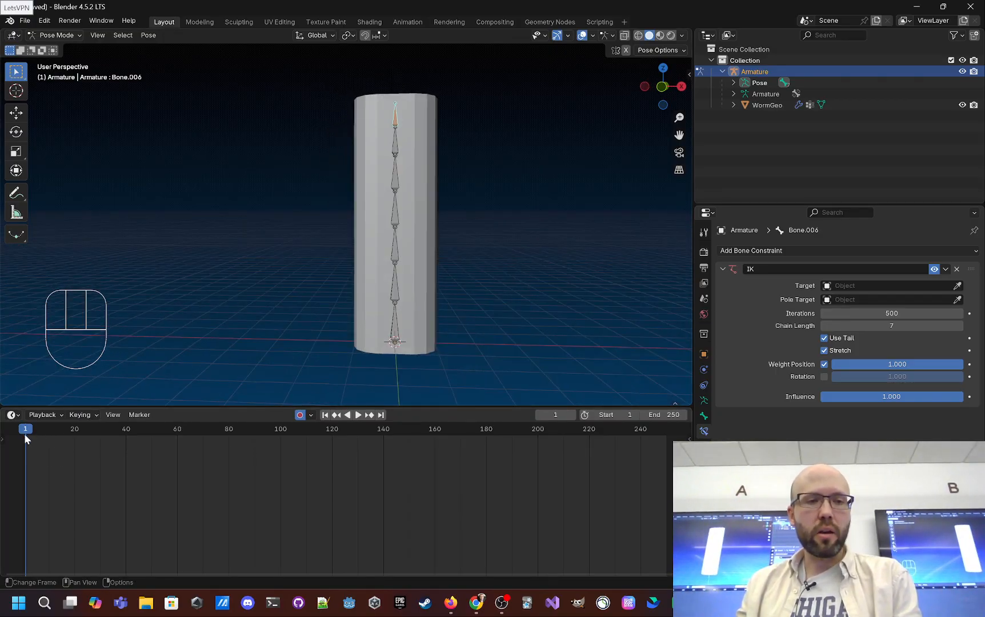
pyautogui.moveTo(516, 219); pyautogui.dragTo(506, 197, button='middle')
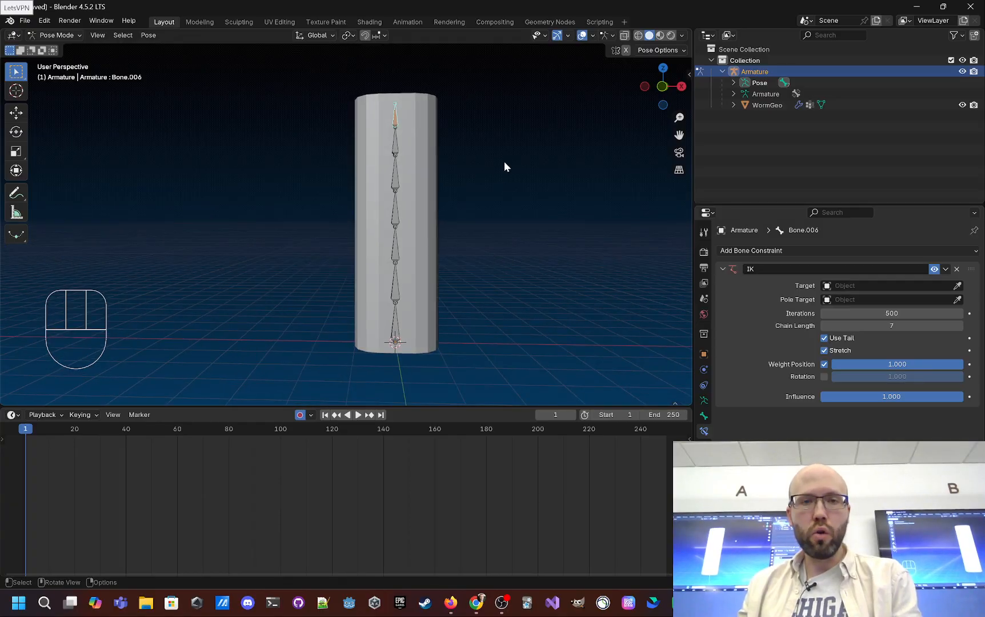
# Move the tip bone toward positive X at frame 1 so the worm leans slightly, with auto keying recording the pose
pyautogui.press('g')
pyautogui.click(551, 177)
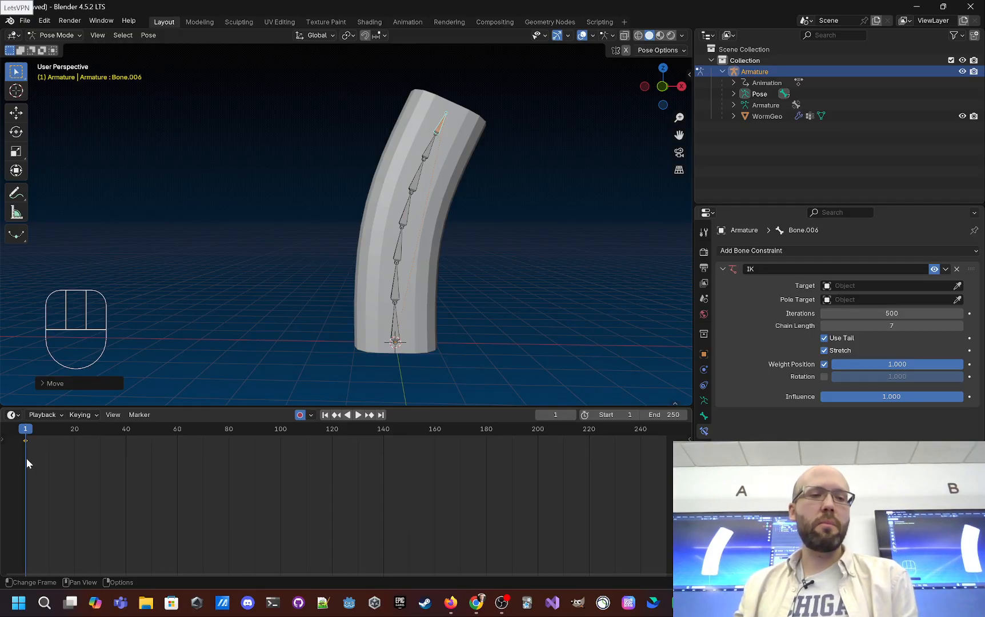
pyautogui.moveTo(24, 434); pyautogui.dragTo(25, 434)
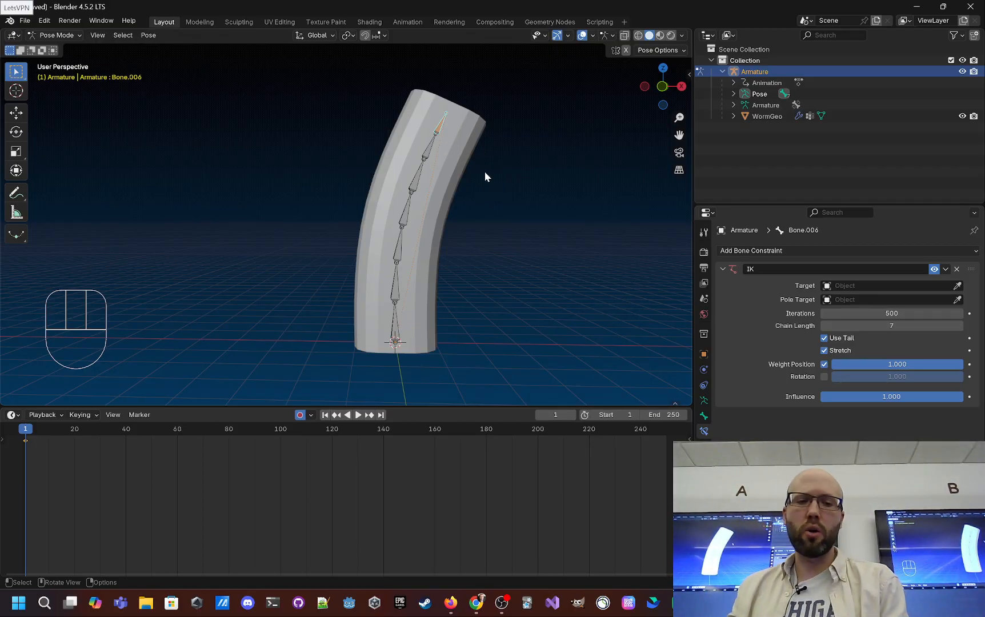
# Auto-key a second pose at frame 20, moving the tip bone toward positive X and downward to curl the worm over
pyautogui.moveTo(27, 434); pyautogui.dragTo(75, 437)
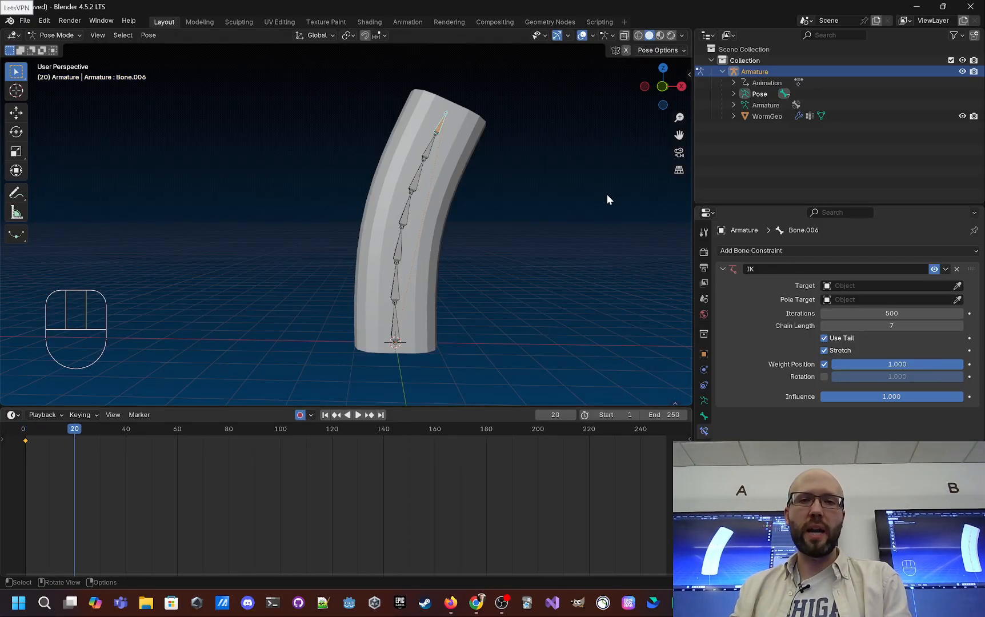
pyautogui.press('g')
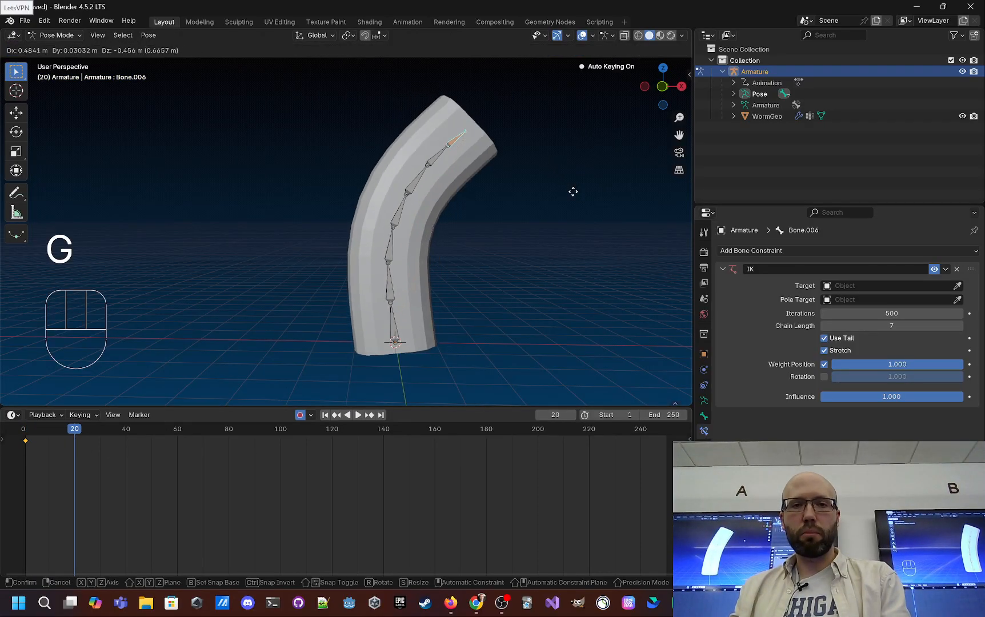
pyautogui.click(642, 284)
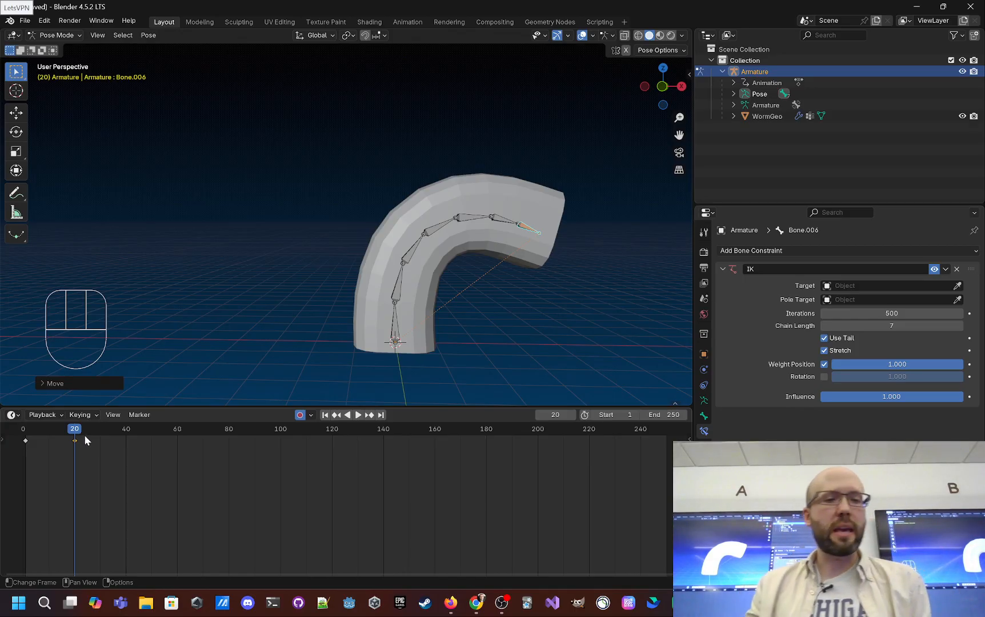
pyautogui.moveTo(76, 432)
pyautogui.mouseDown()
pyautogui.moveTo(25, 434)
pyautogui.moveTo(75, 432)
pyautogui.mouseUp()
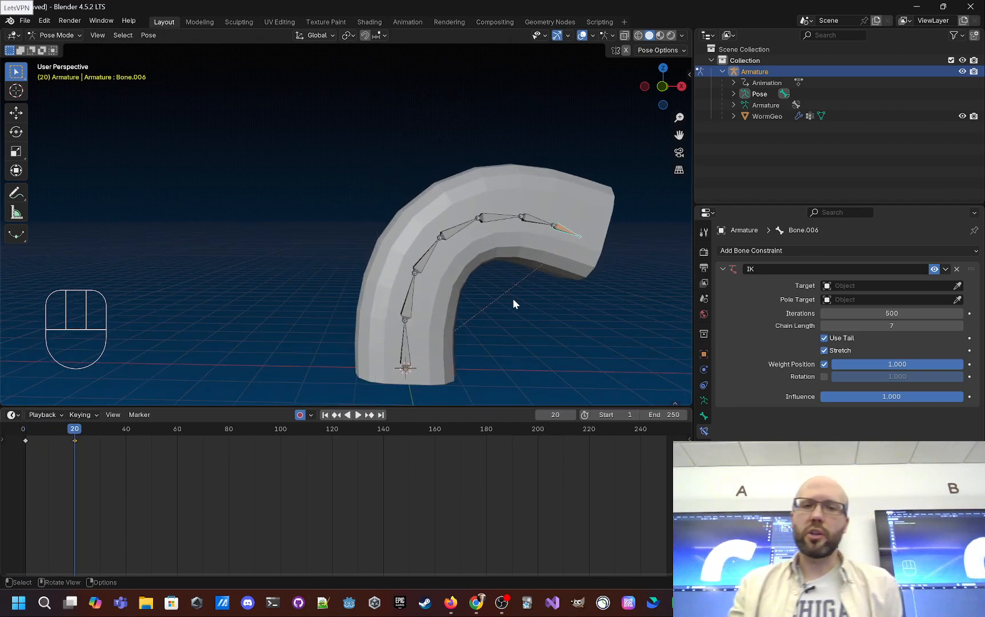
# Auto-key a pose at frame 40 with the tip bone raised and moved toward positive Y
pyautogui.moveTo(513, 302); pyautogui.dragTo(293, 309, button='middle')
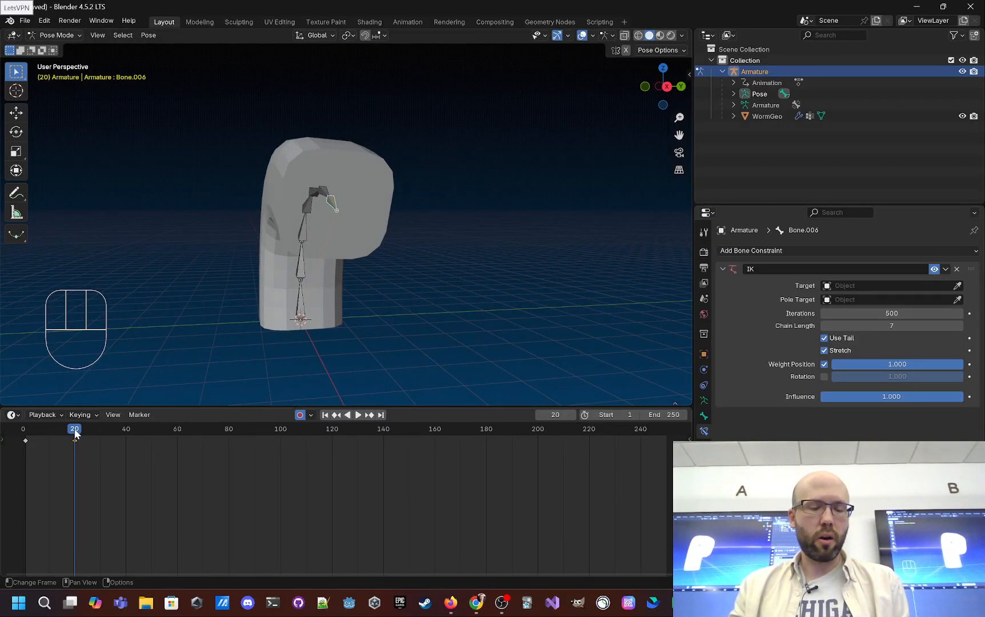
pyautogui.moveTo(74, 433); pyautogui.dragTo(127, 432)
pyautogui.moveTo(404, 286); pyautogui.dragTo(381, 298, button='middle')
pyautogui.press('g')
pyautogui.click(481, 259)
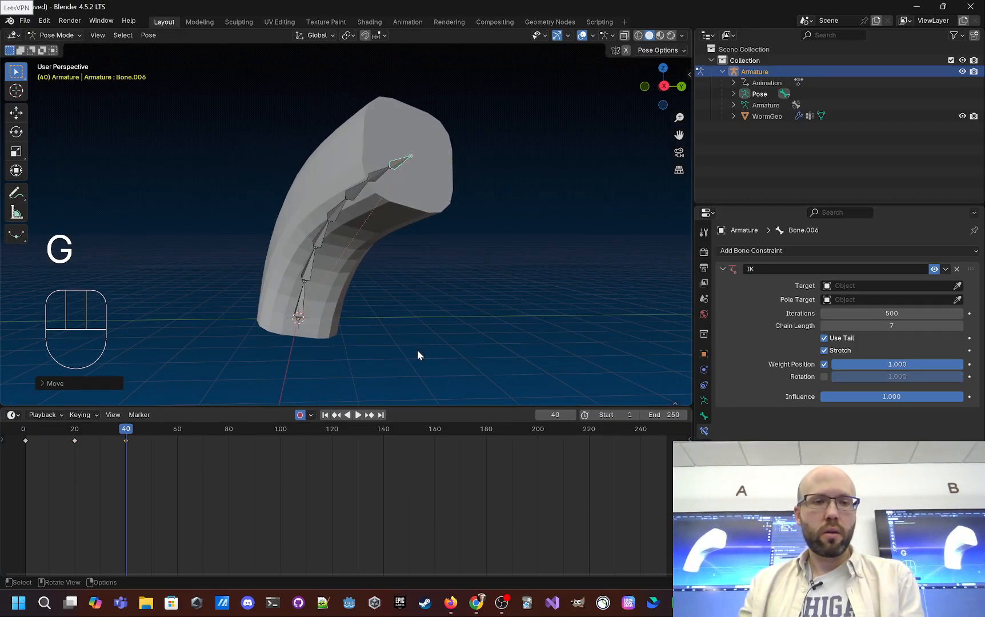
# Auto-key new tip bone poses at frames 60 and 80, curling the worm down toward negative Y at frame 80
pyautogui.moveTo(126, 434); pyautogui.dragTo(229, 431)
pyautogui.press('g')
pyautogui.click(448, 288)
pyautogui.press('g')
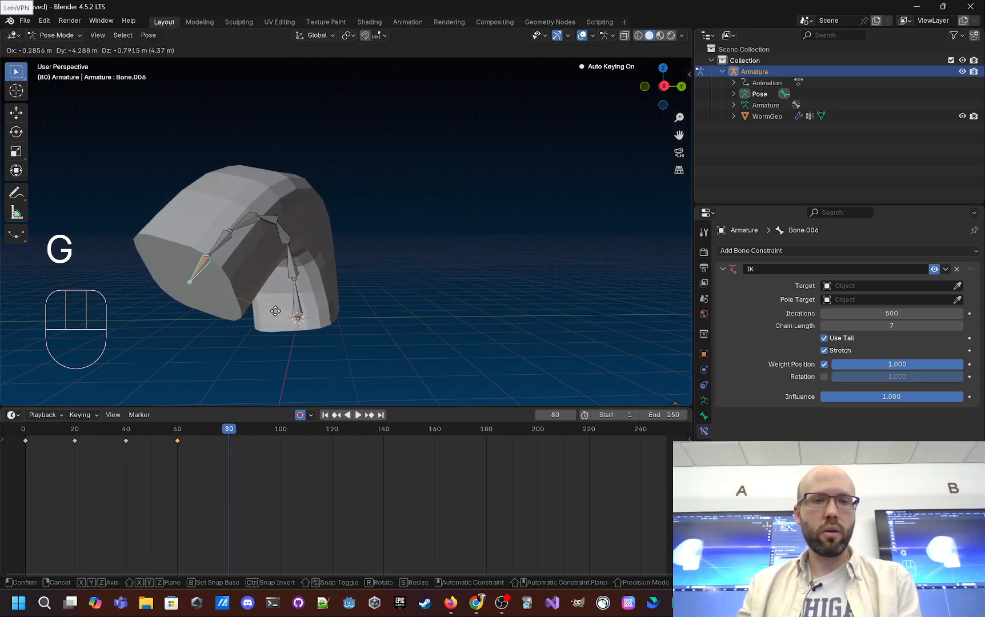
pyautogui.click(266, 308)
# Auto-key a pose at frame 100 with the tip bone raised, and scrub the timeline to review the animation
pyautogui.moveTo(229, 431); pyautogui.dragTo(280, 434)
pyautogui.press('g')
pyautogui.click(364, 260)
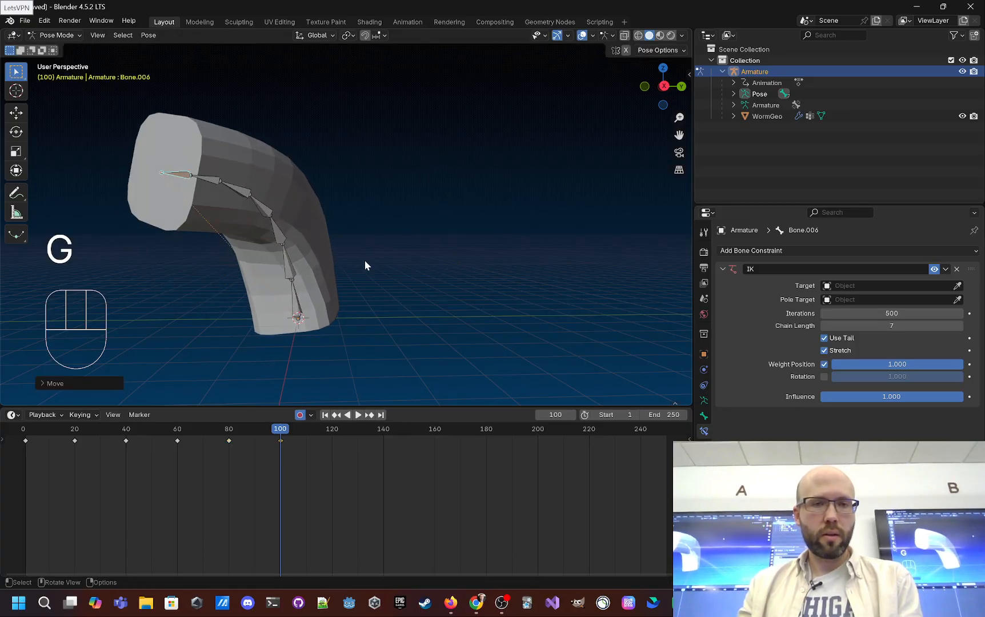
pyautogui.moveTo(364, 259); pyautogui.dragTo(337, 289, button='middle')
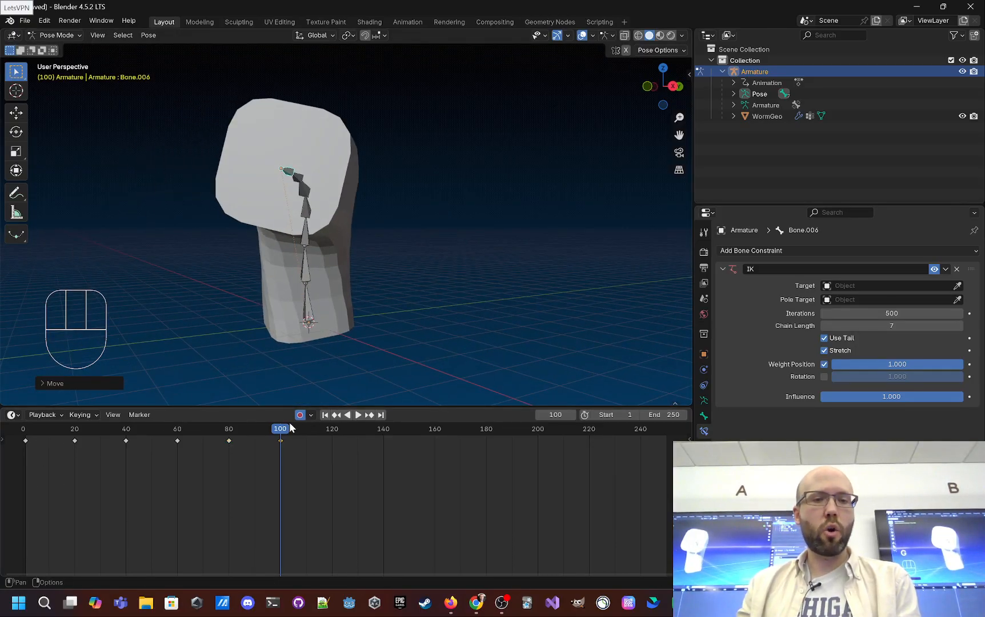
pyautogui.moveTo(33, 434); pyautogui.dragTo(281, 428)
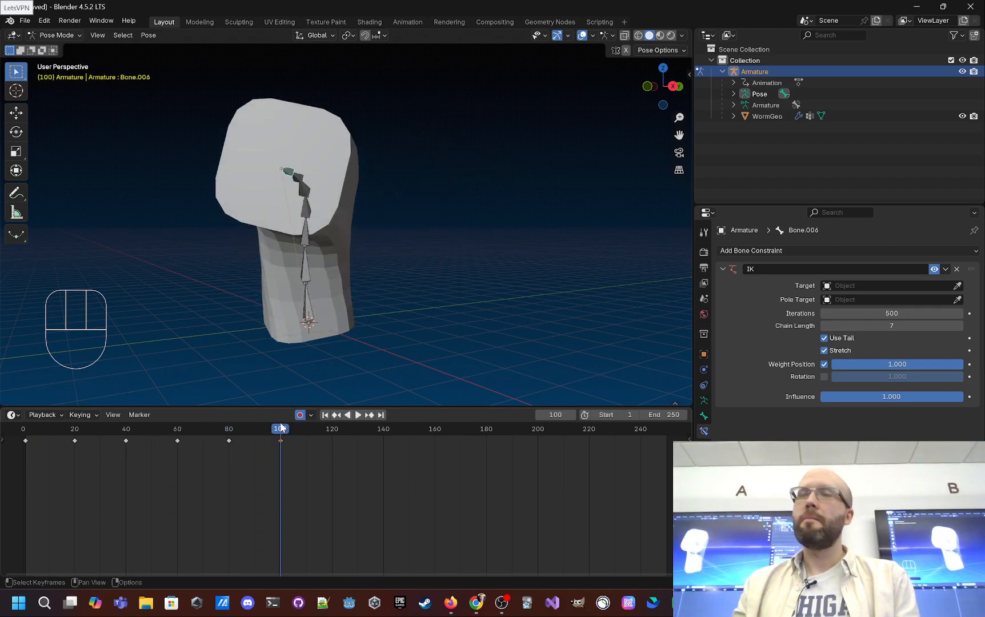
# Select the keyframe at frame 1 and set the current frame to 120
pyautogui.click(27, 443)
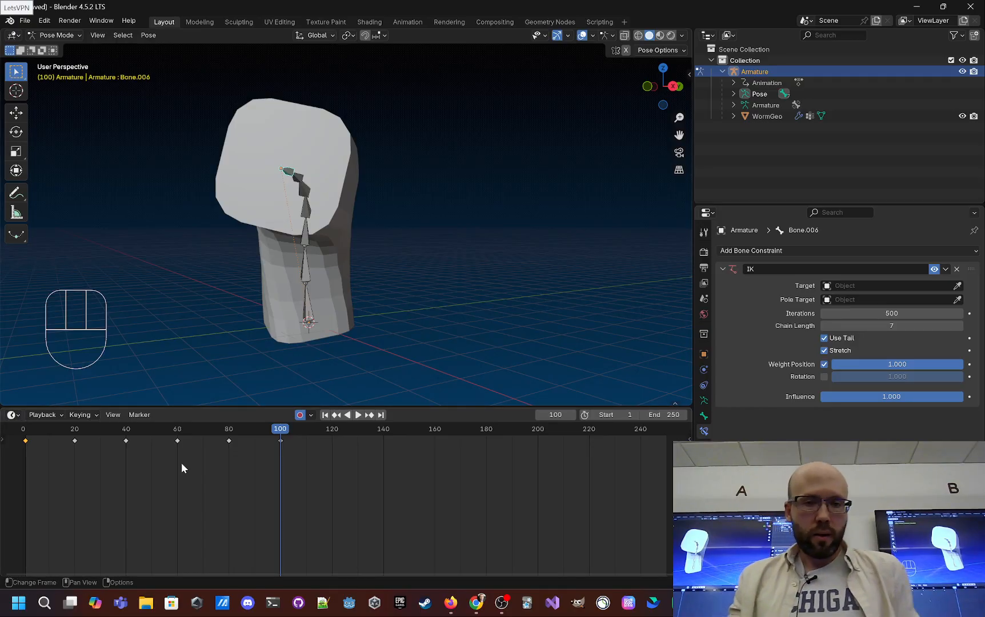
pyautogui.moveTo(286, 433); pyautogui.dragTo(331, 432)
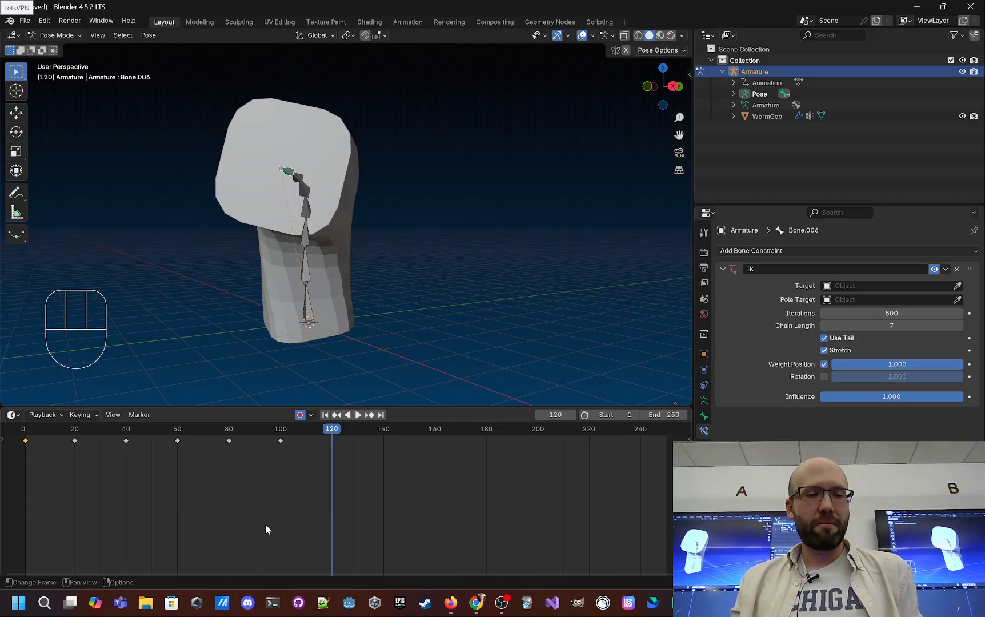
# Try moving and scaling the keyframes at frames 60 and 80 along the timeline, undoing each change
pyautogui.moveTo(264, 497)
pyautogui.mouseDown()
pyautogui.moveTo(221, 439)
pyautogui.moveTo(209, 459)
pyautogui.moveTo(248, 483)
pyautogui.mouseUp()
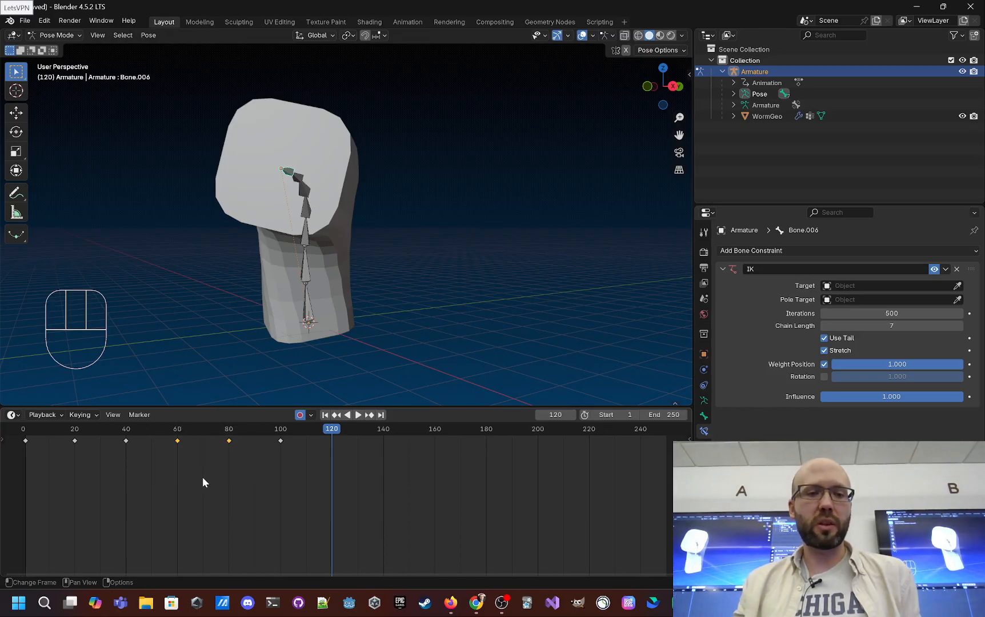
pyautogui.press('g')
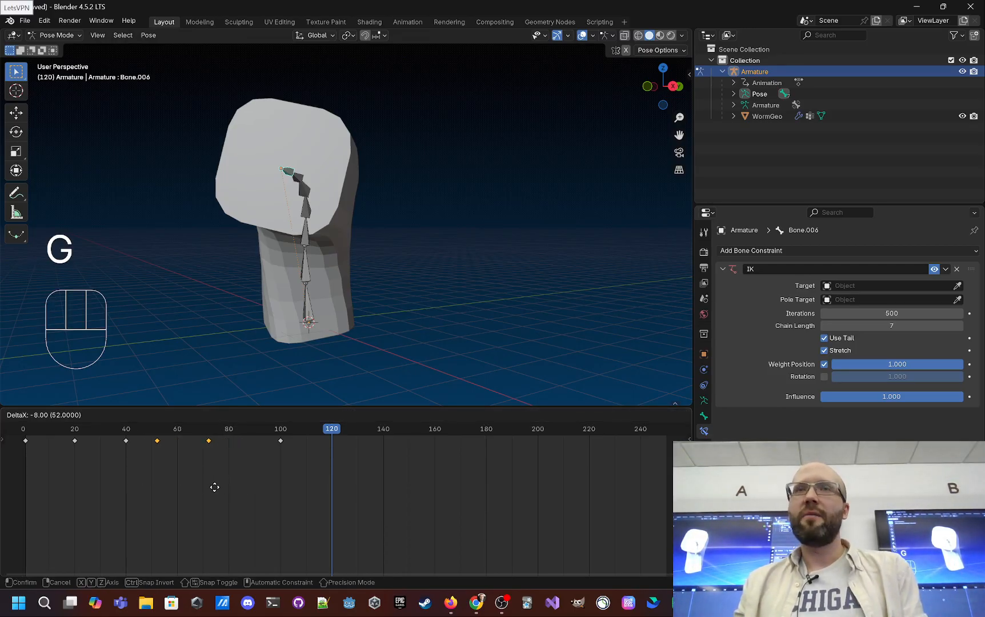
pyautogui.click(213, 487)
pyautogui.hotkey('ctrl', 'z')
pyautogui.press('s')
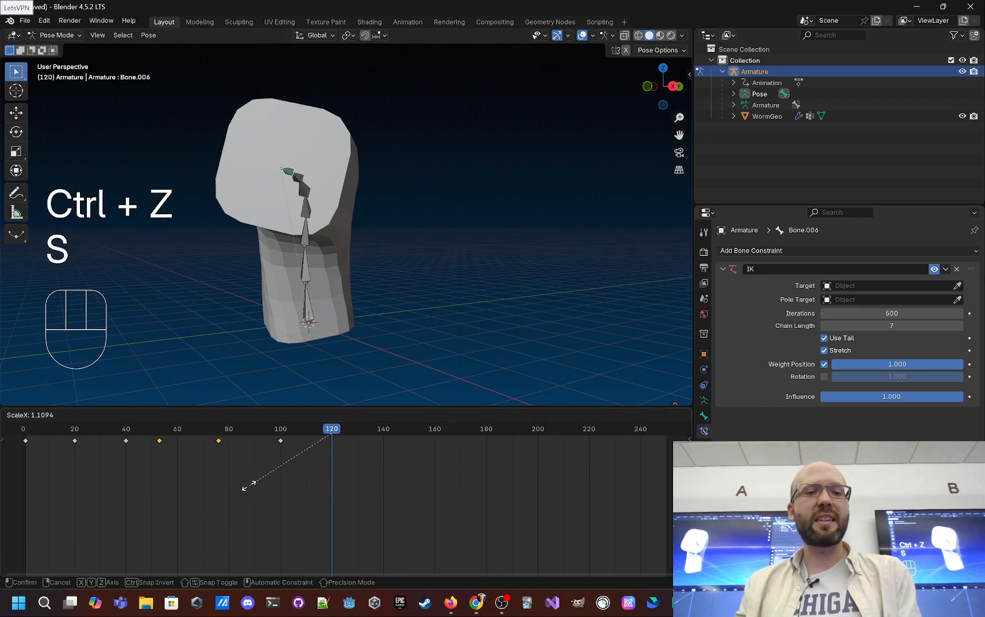
pyautogui.click(252, 484)
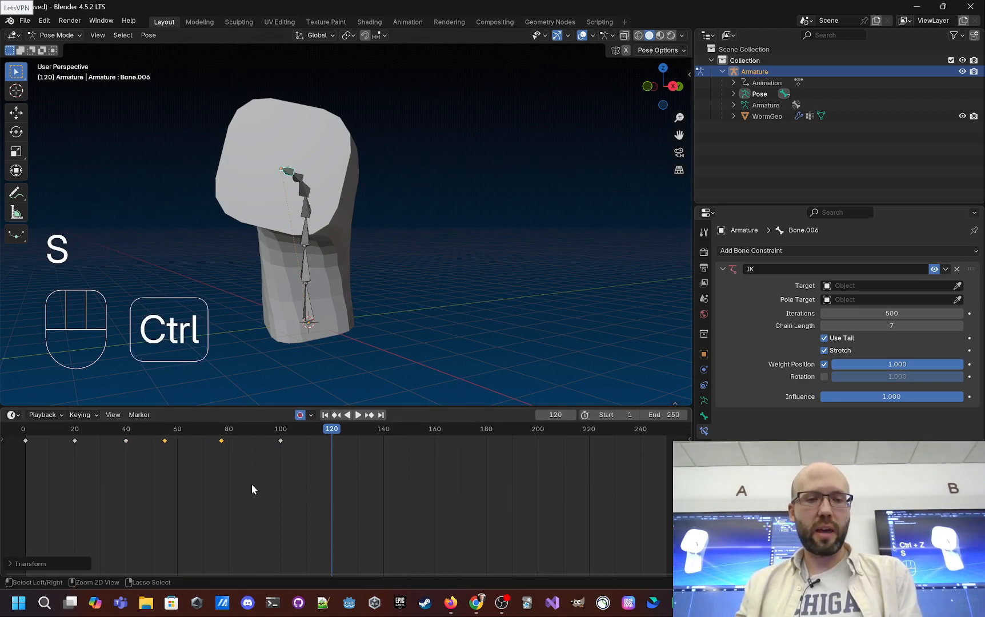
pyautogui.hotkey('ctrl', 'z')
# Copy the keyframe at frame 1 and paste it at frame 120
pyautogui.moveTo(51, 475); pyautogui.dragTo(21, 446)
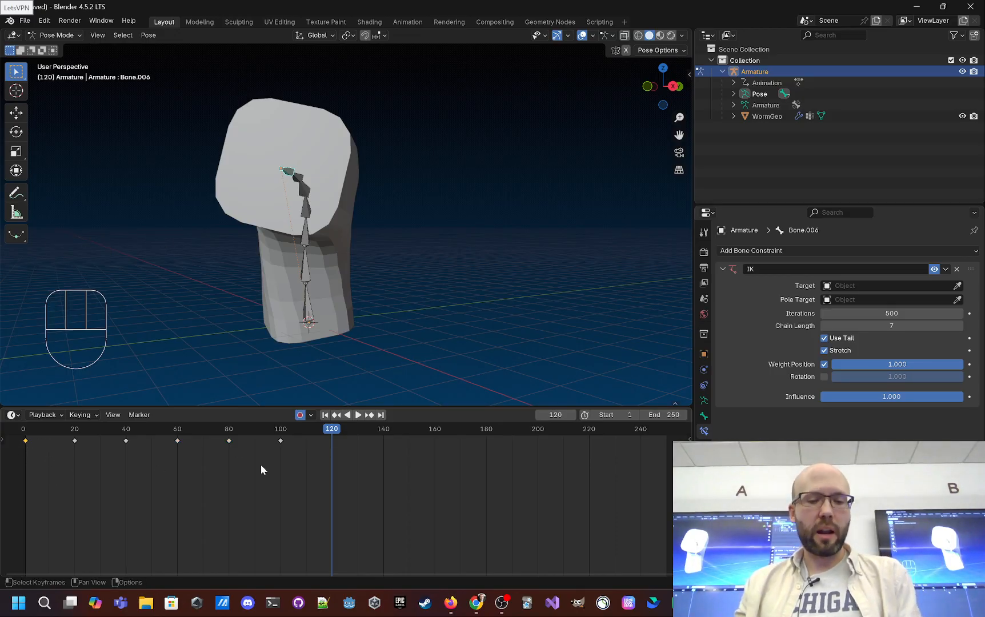
pyautogui.press('ctrl')
pyautogui.hotkey('ctrl', 'c')
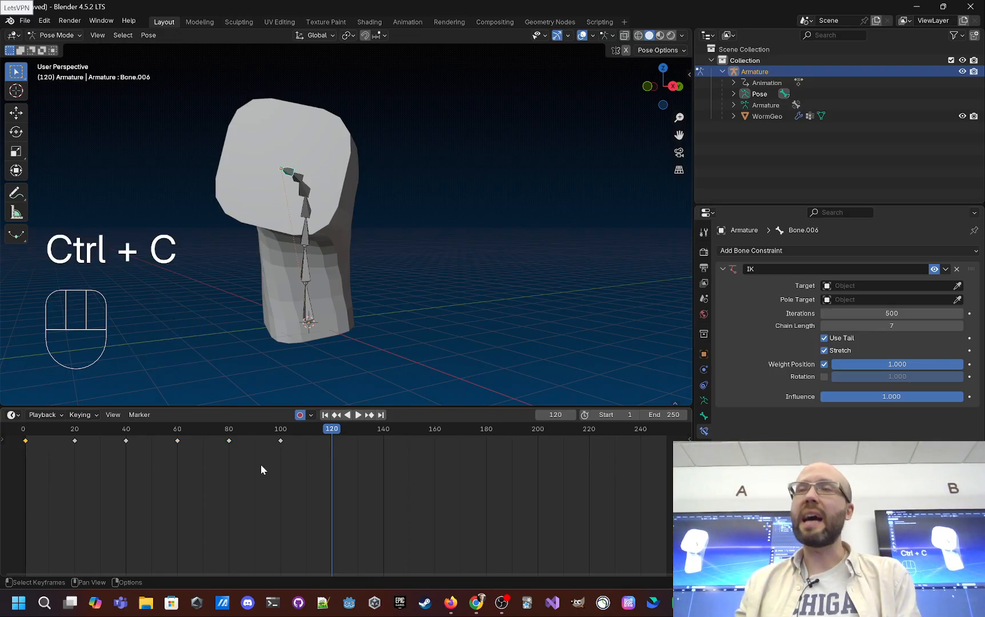
pyautogui.hotkey('ctrl', 'v')
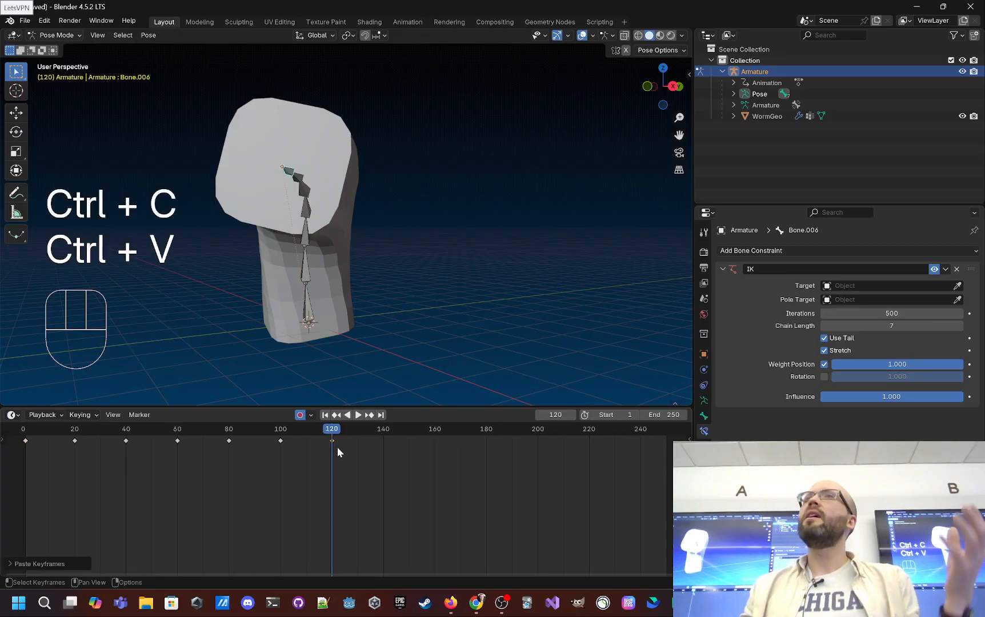
# Scrub around the pasted keyframe at frame 120 and delete it
pyautogui.moveTo(331, 433)
pyautogui.mouseDown()
pyautogui.moveTo(32, 433)
pyautogui.moveTo(334, 436)
pyautogui.mouseUp()
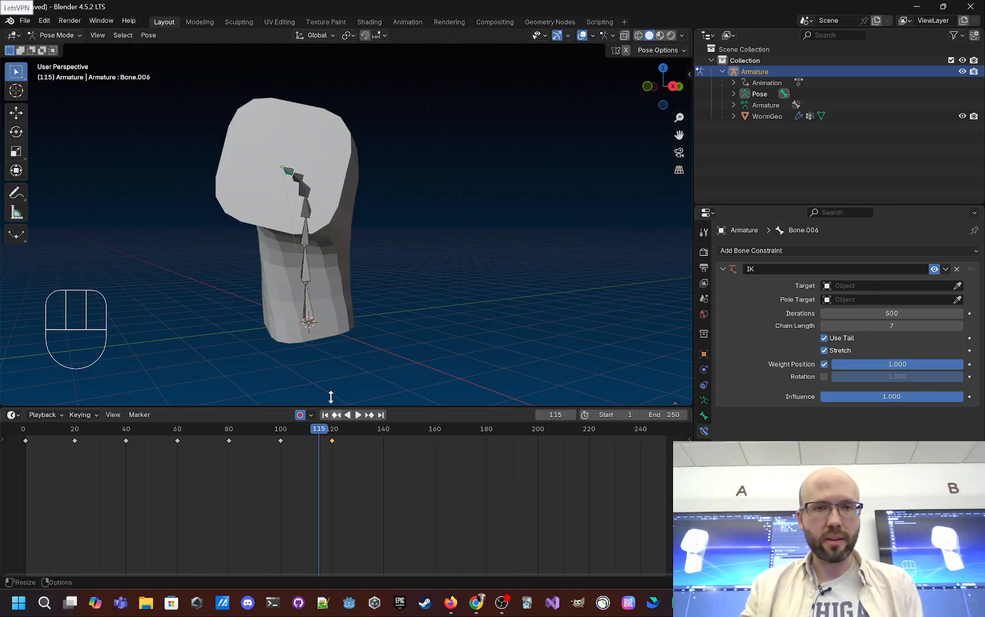
pyautogui.press('x')
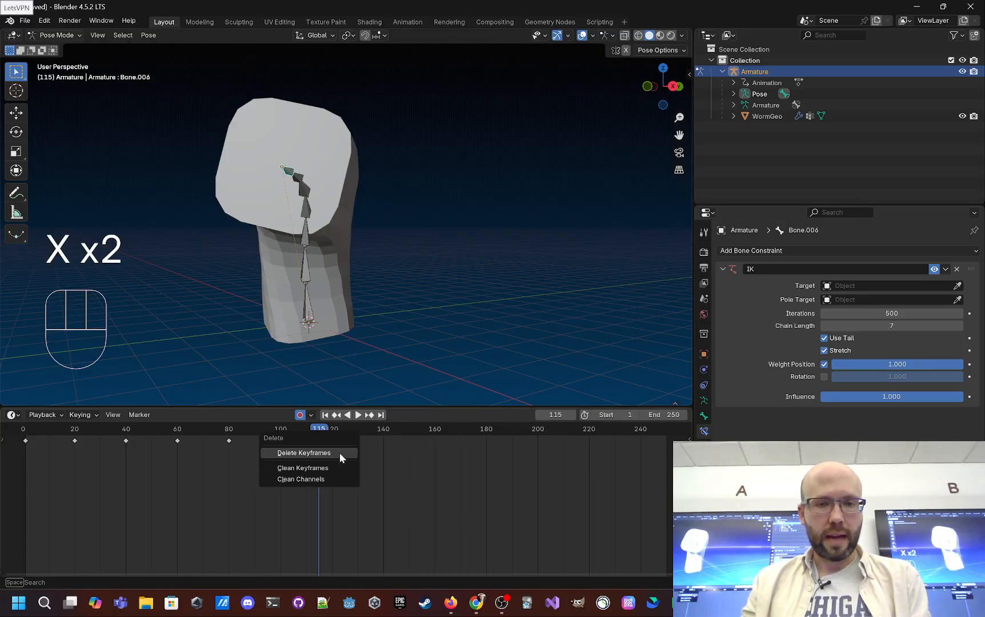
pyautogui.click(339, 453)
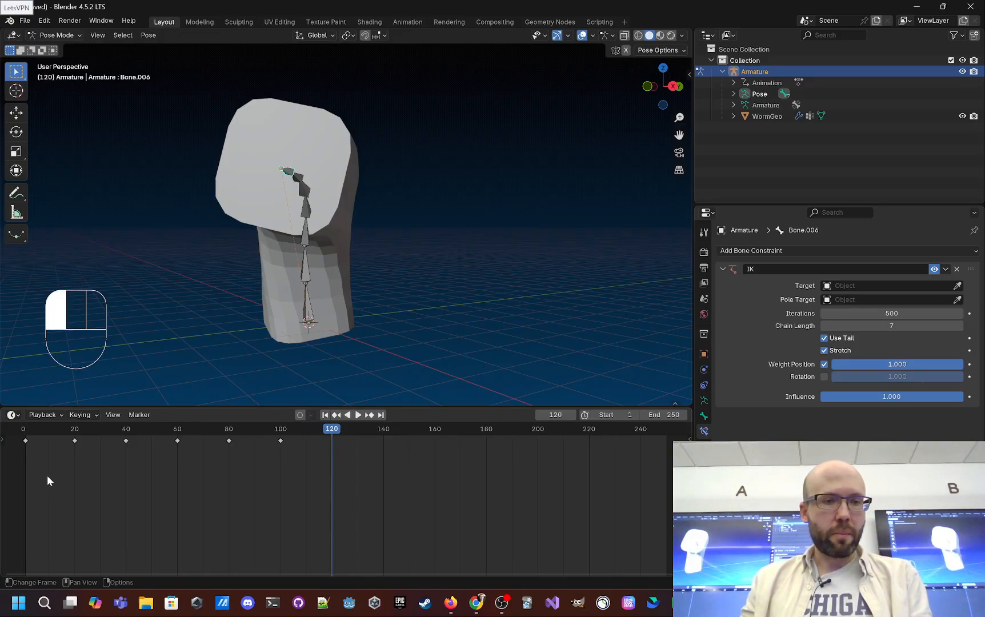
# Paste the copied first keyframe at frame 120 again and scrub the end of the animation
pyautogui.hotkey('ctrl', 'v')
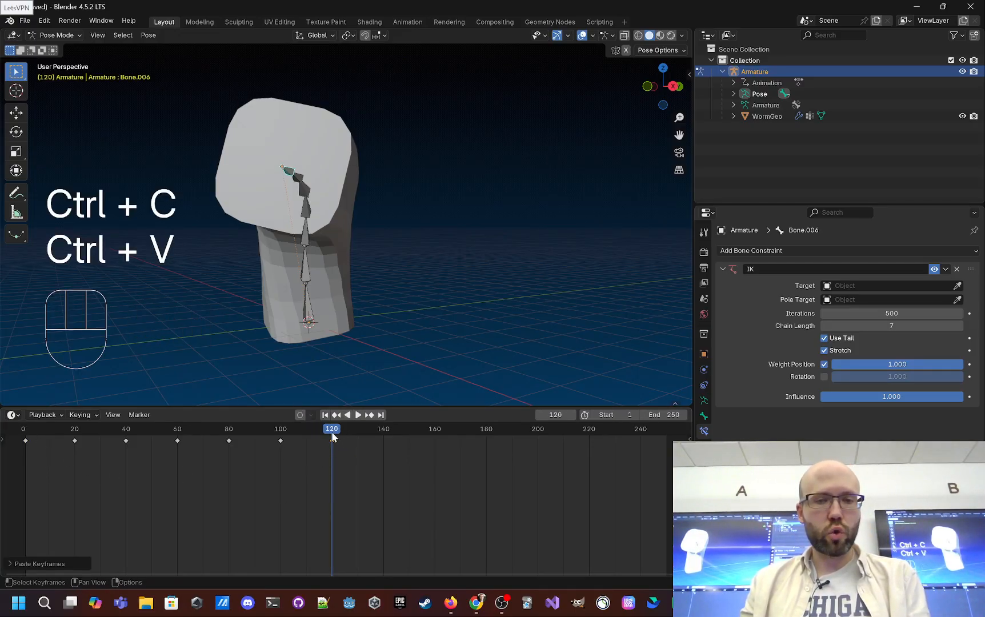
pyautogui.click(319, 429)
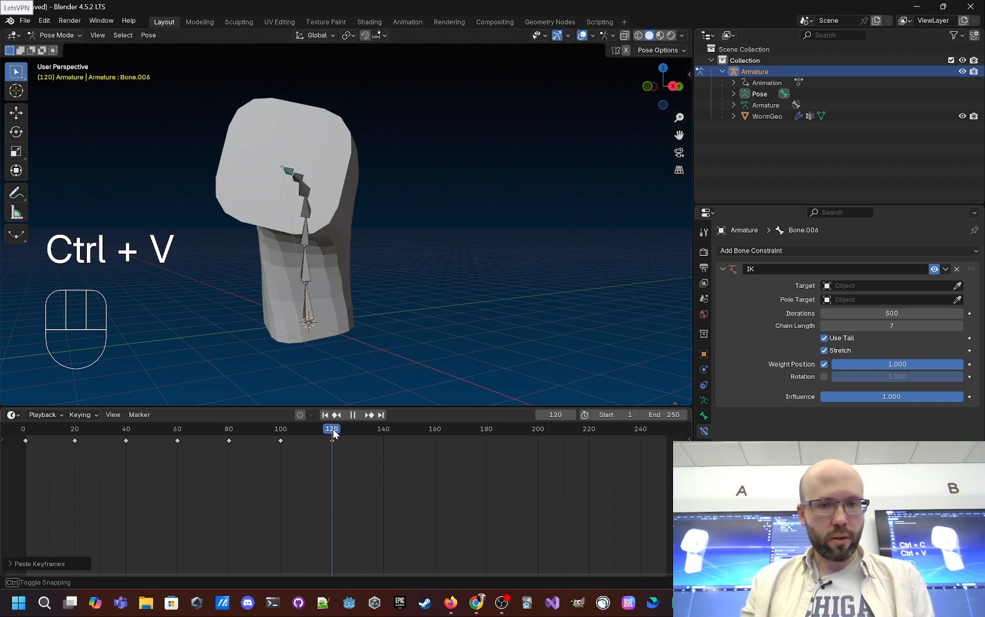
pyautogui.moveTo(278, 434); pyautogui.dragTo(328, 430)
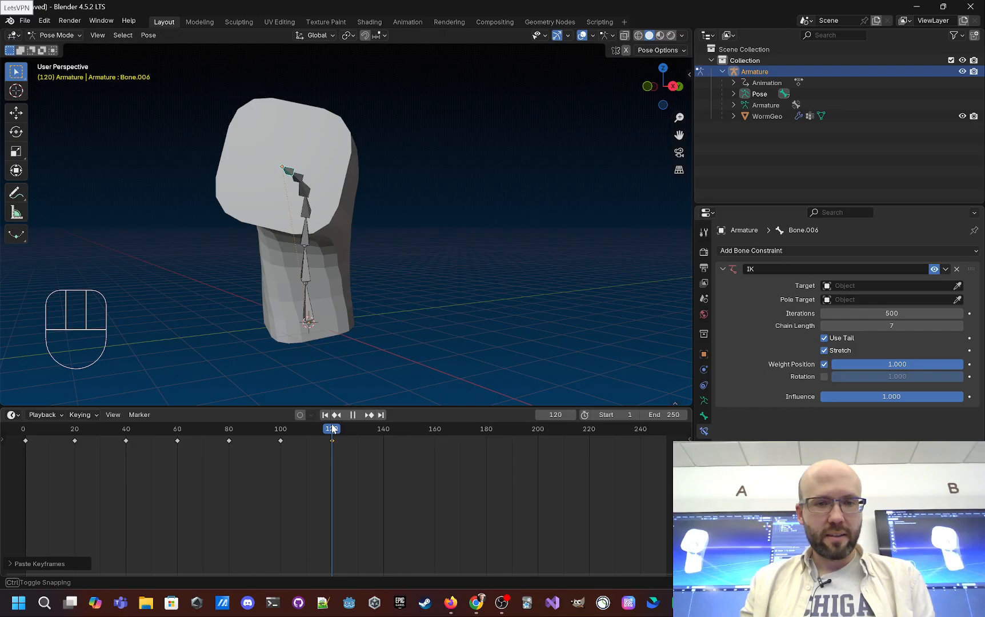
# Try moving the tip bone upward in the front view at frame 120, and undo the move
pyautogui.moveTo(326, 297); pyautogui.dragTo(397, 289, button='middle')
pyautogui.moveTo(550, 244); pyautogui.dragTo(590, 266, button='middle')
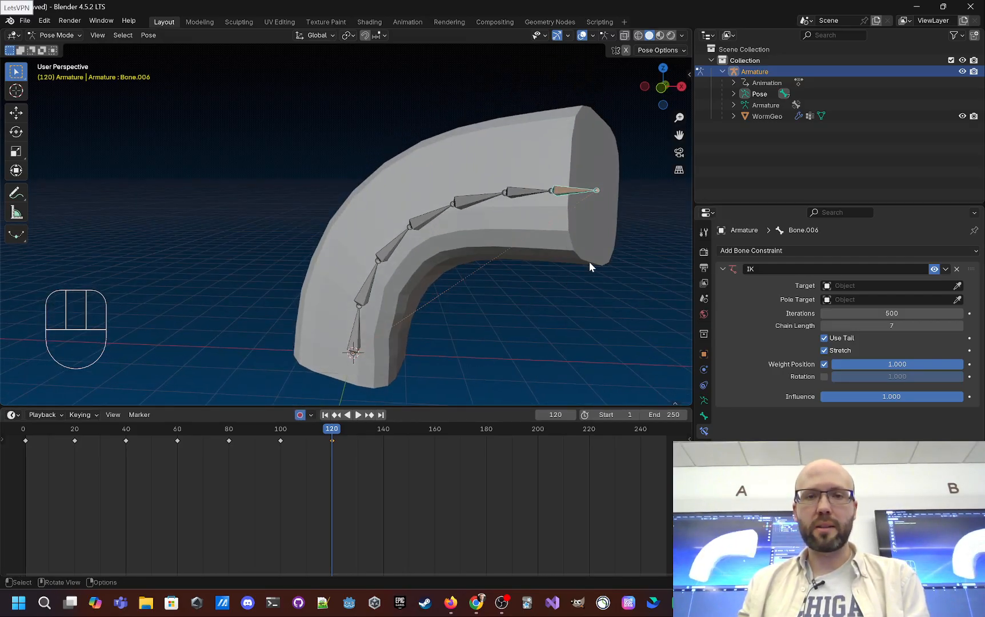
pyautogui.click(660, 93)
pyautogui.press('g')
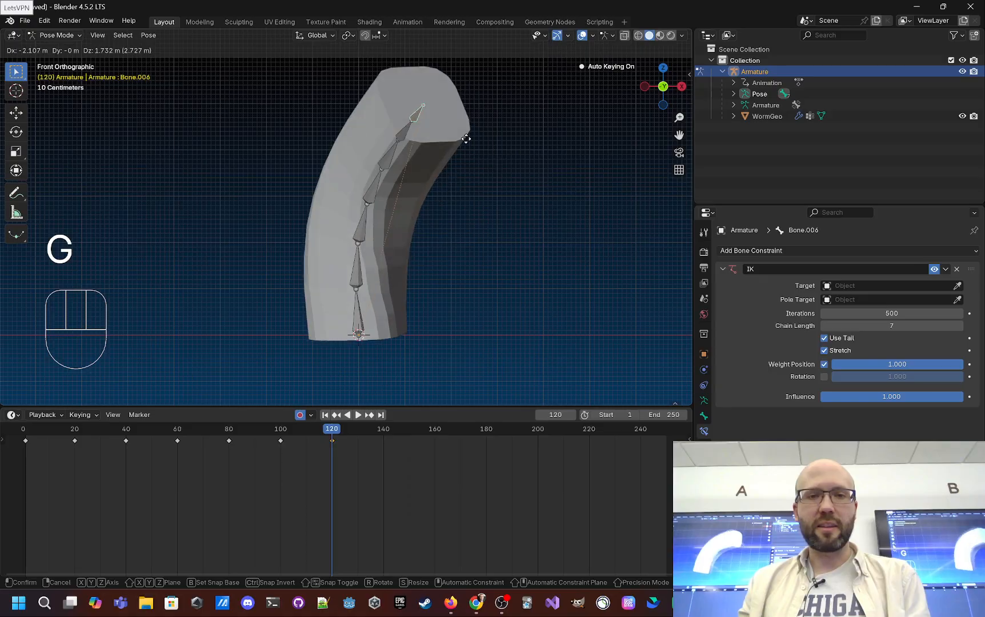
pyautogui.click(421, 113)
pyautogui.moveTo(421, 113); pyautogui.dragTo(420, 261, button='middle')
pyautogui.hotkey('ctrl', 'z')
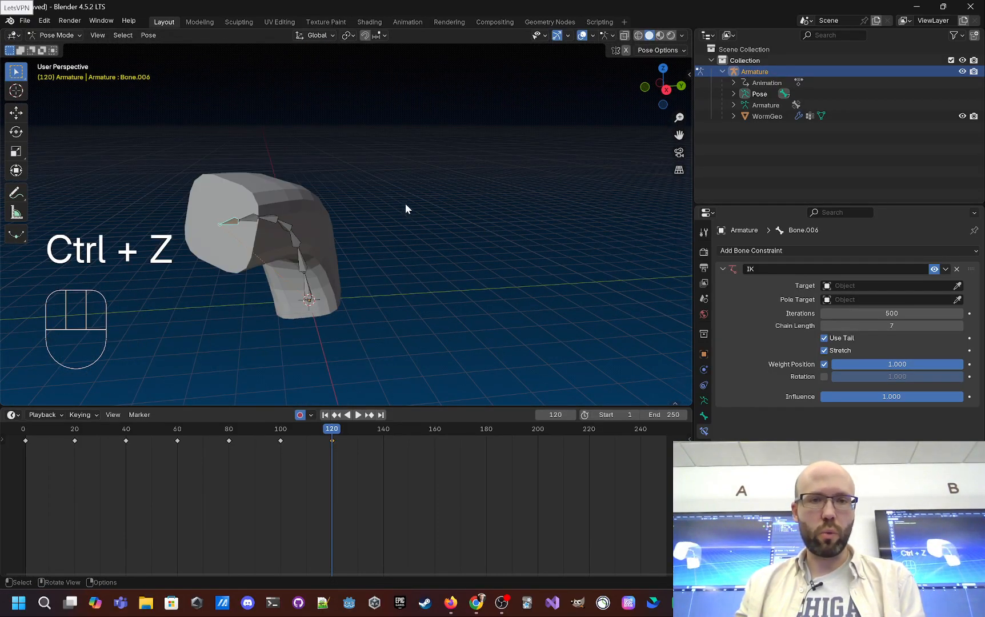
# Raise the tip bone at frame 120 in two moves from different viewing angles so the worm stands nearly upright
pyautogui.moveTo(404, 203); pyautogui.dragTo(362, 216, button='middle')
pyautogui.press('g')
pyautogui.click(451, 181)
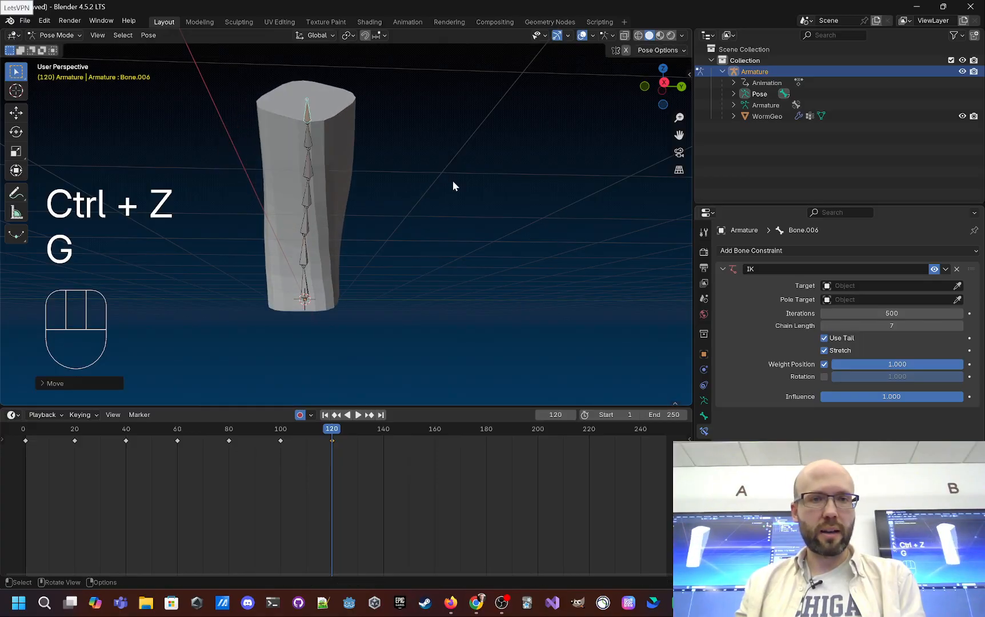
pyautogui.moveTo(453, 185); pyautogui.dragTo(459, 251, button='middle')
pyautogui.press('g')
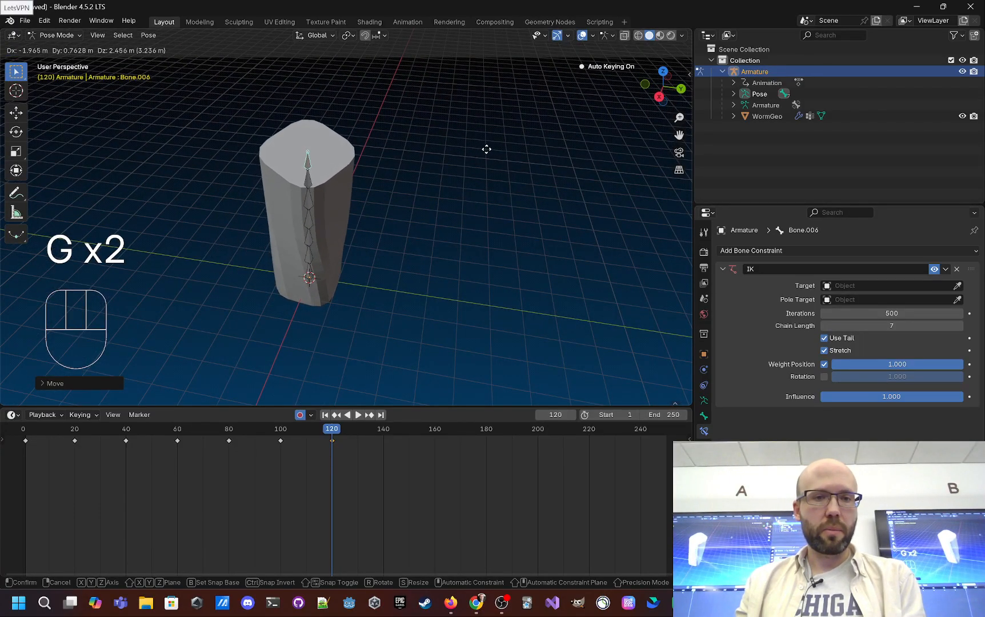
pyautogui.click(486, 150)
# Try moving the tip bone along the global X axis at frame 120, and undo the move
pyautogui.moveTo(314, 333); pyautogui.dragTo(497, 198, button='middle')
pyautogui.press('g')
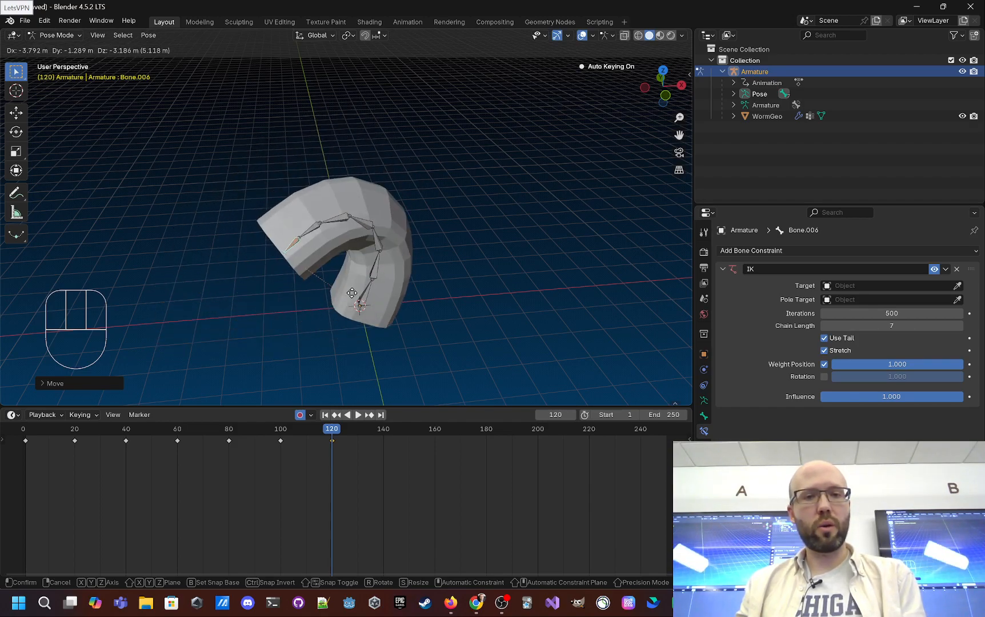
pyautogui.press('x')
pyautogui.click(420, 205)
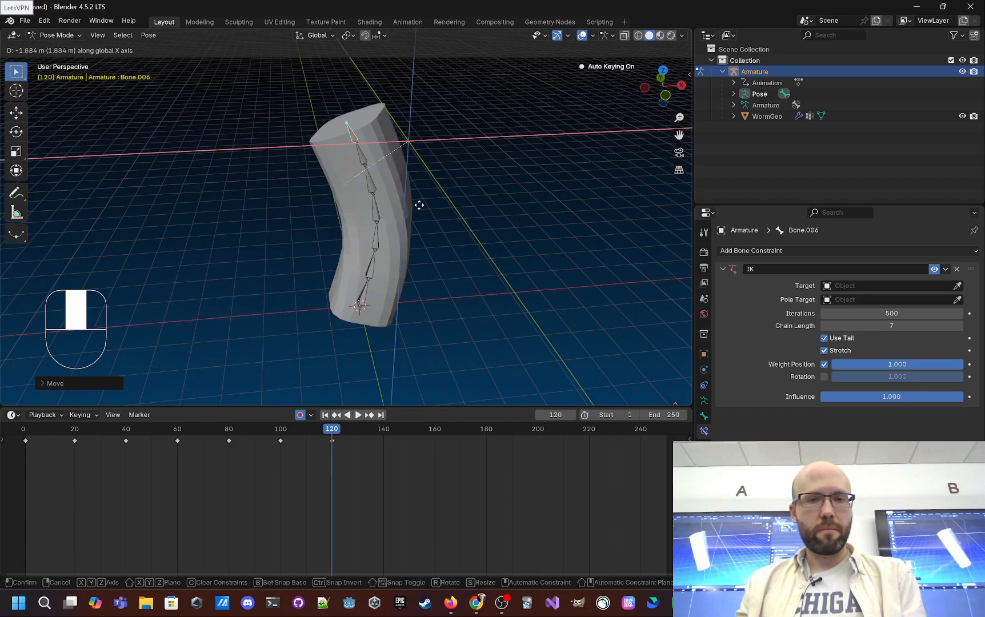
pyautogui.hotkey('ctrl', 'z')
# Reselect the tip bone at frame 120 and move it freely in the perspective view
pyautogui.click(402, 189)
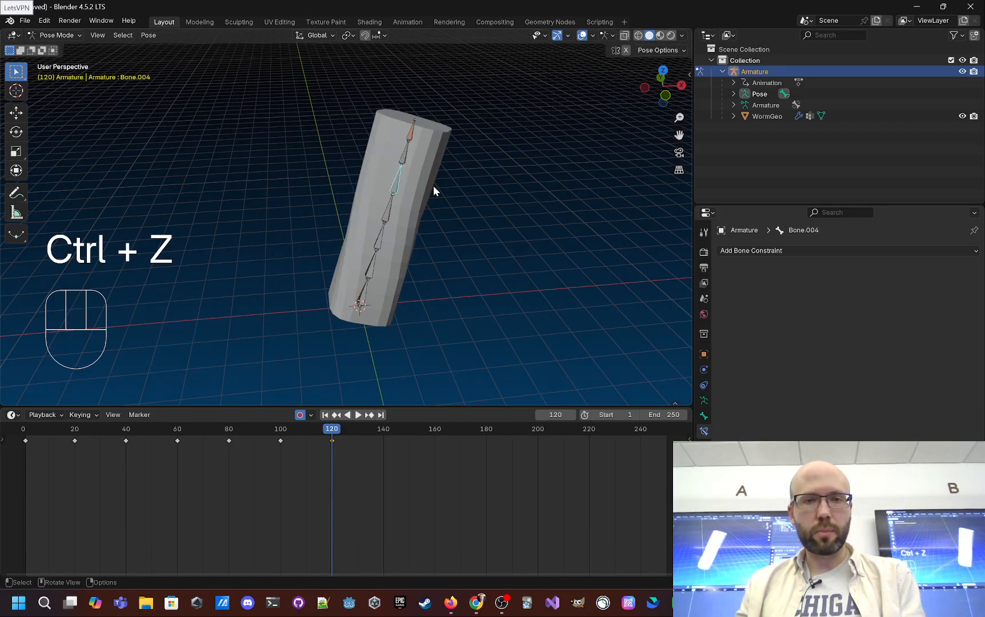
pyautogui.press('r')
pyautogui.click(425, 160)
pyautogui.click(427, 153)
pyautogui.press('g')
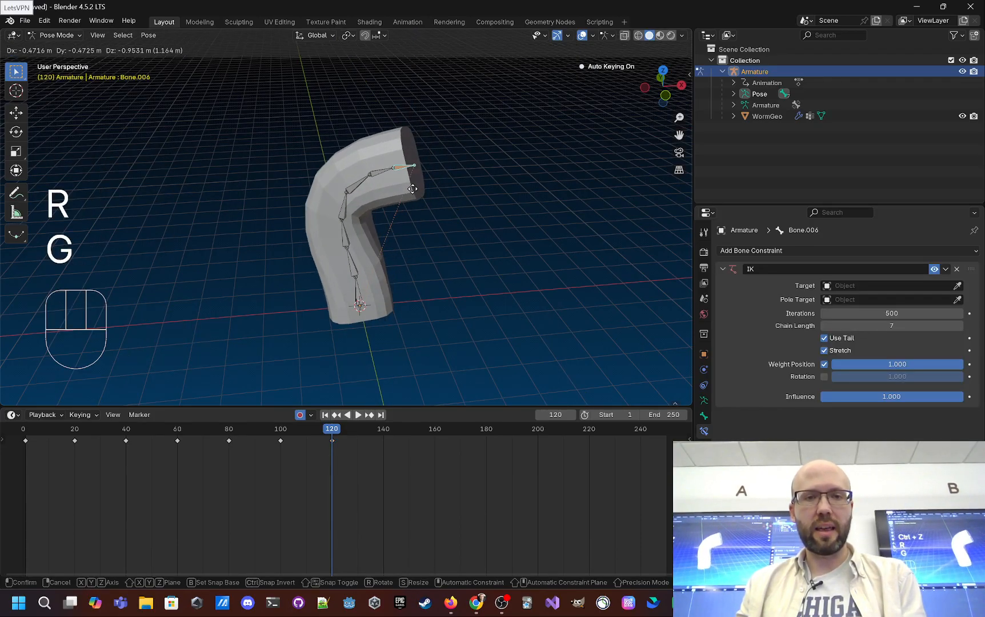
pyautogui.click(408, 185)
pyautogui.moveTo(408, 186); pyautogui.dragTo(377, 399, button='middle')
# Return the playhead to frame 1 and turn off auto keying
pyautogui.moveTo(329, 434); pyautogui.dragTo(26, 429)
pyautogui.moveTo(235, 346); pyautogui.dragTo(255, 315, button='middle')
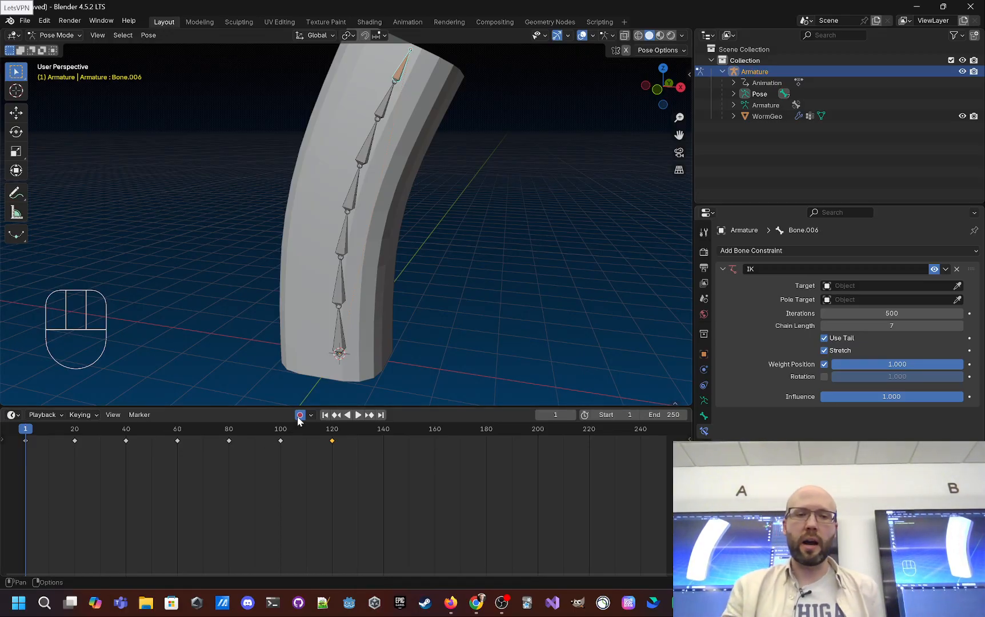
pyautogui.click(298, 415)
pyautogui.moveTo(492, 239); pyautogui.dragTo(456, 286, button='middle')
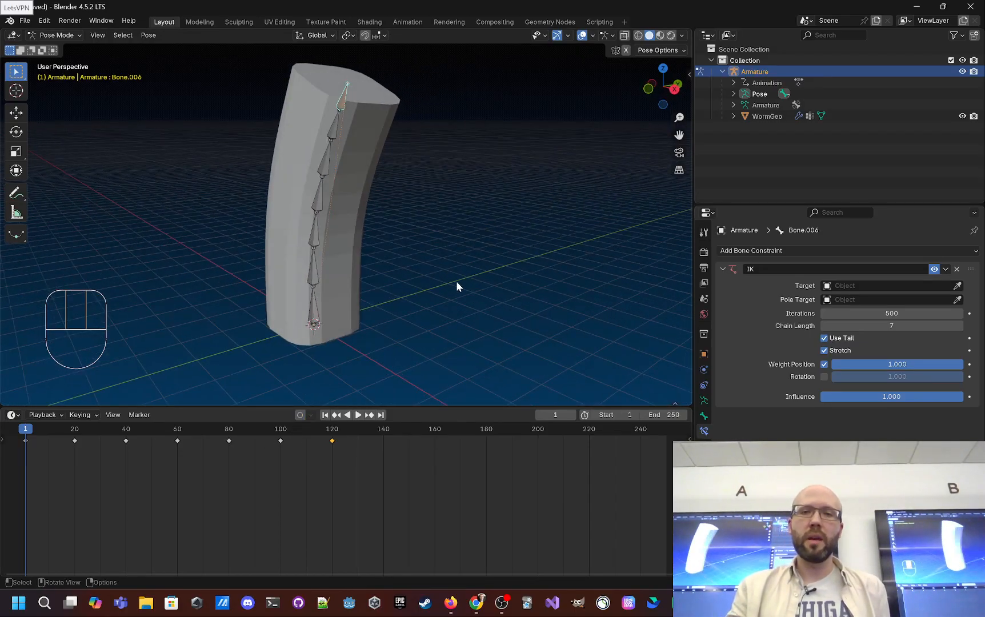
# Hide the armature and enlarge the 3D viewport in both height and width
pyautogui.click(962, 72)
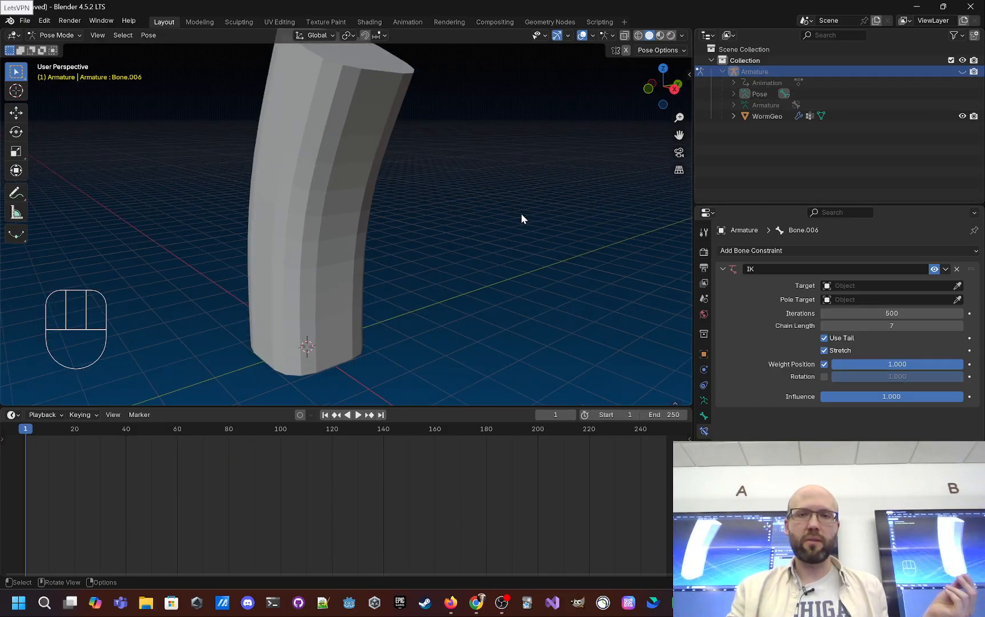
pyautogui.moveTo(578, 407); pyautogui.dragTo(577, 490)
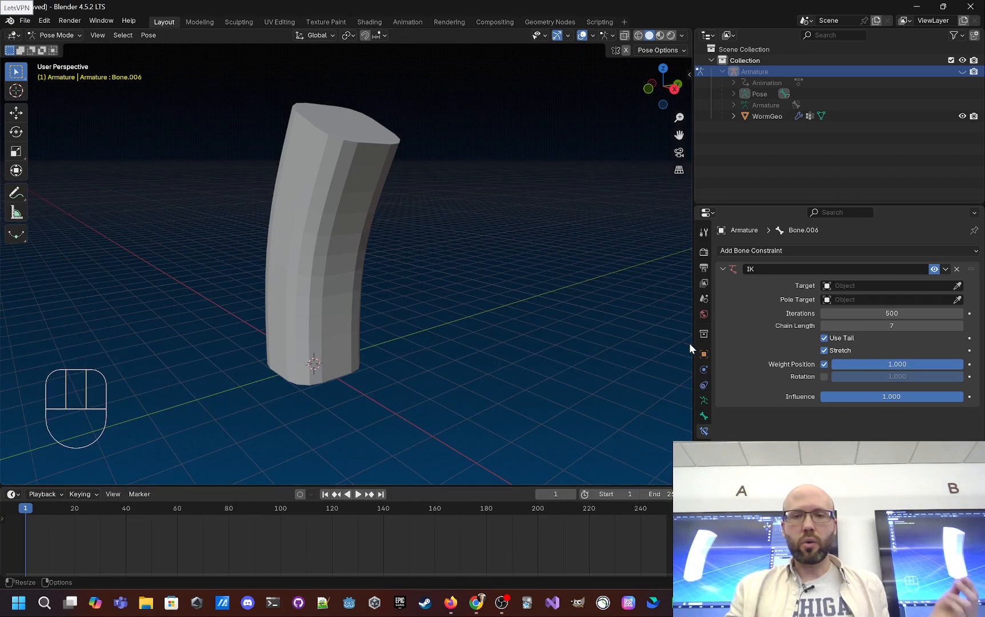
pyautogui.moveTo(690, 343); pyautogui.dragTo(766, 350)
# Play the animation, view the worm's motion from several angles, and stop playback
pyautogui.press('space')
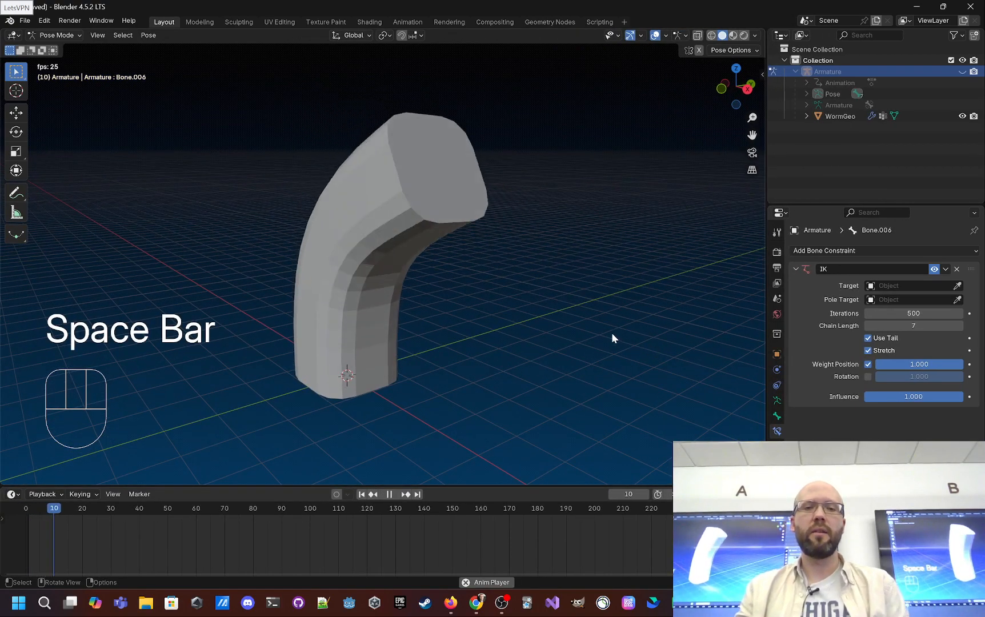
pyautogui.moveTo(611, 333); pyautogui.dragTo(537, 357, button='middle')
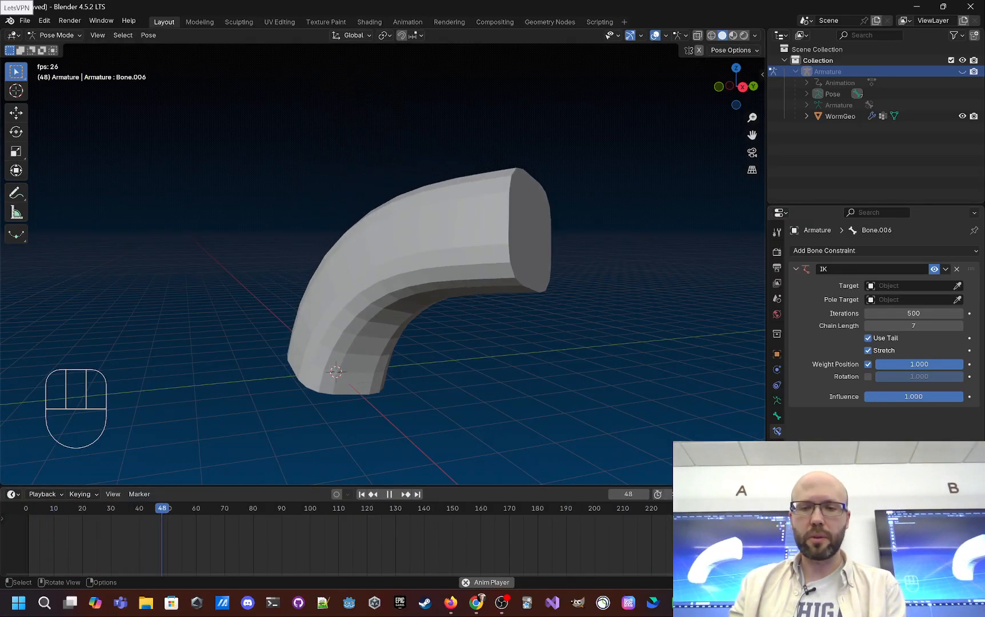
pyautogui.moveTo(381, 423); pyautogui.dragTo(381, 423, button='middle')
pyautogui.press('space')
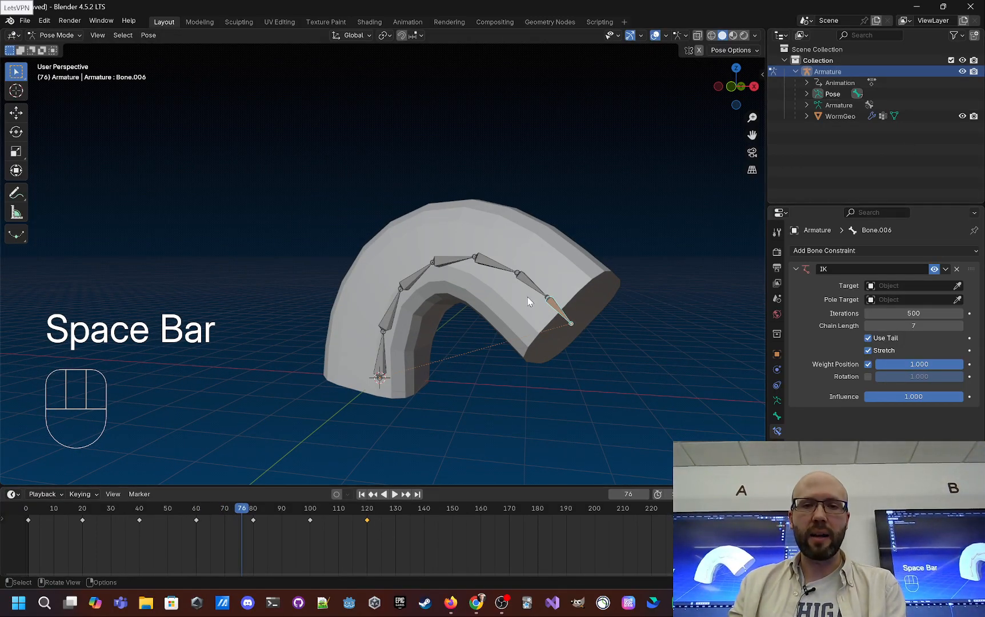
# Set the end frame of the animation range to 120
pyautogui.click(535, 288)
pyautogui.click(556, 307)
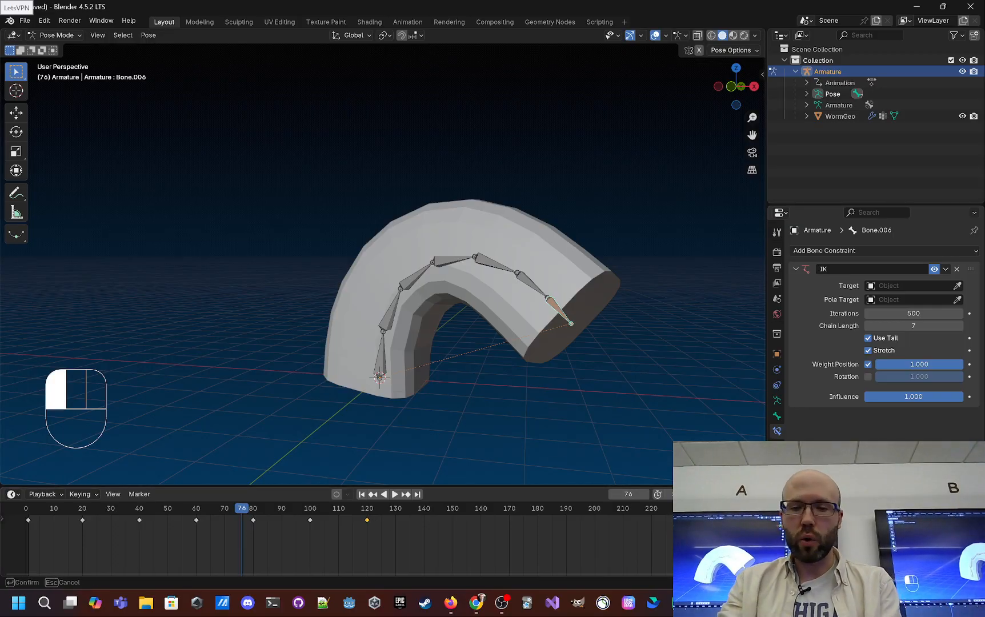
pyautogui.press('Return')
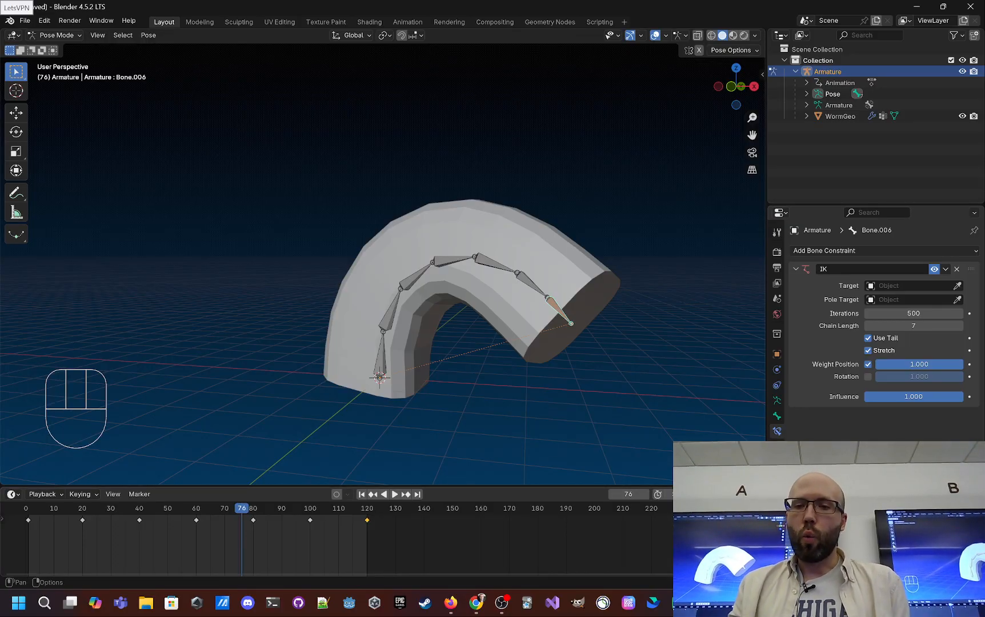
pyautogui.click(581, 165)
# Play the 120-frame loop with the armature hidden and examine the worm's motion from different angles and distances
pyautogui.press('space')
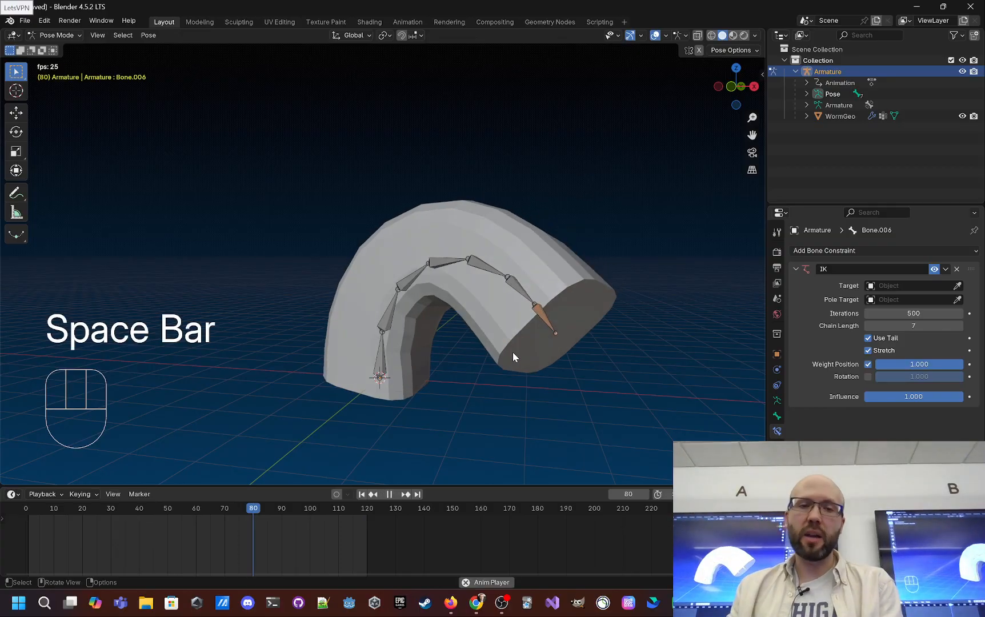
pyautogui.moveTo(512, 352); pyautogui.dragTo(530, 384, button='middle')
pyautogui.click(962, 72)
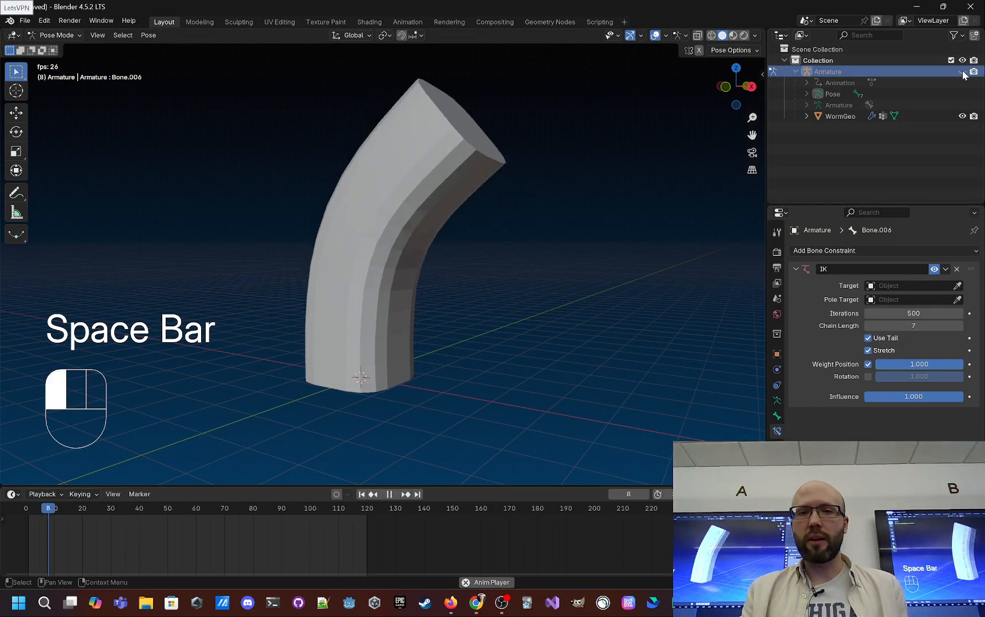
pyautogui.moveTo(566, 320)
pyautogui.mouseDown(button='middle')
pyautogui.moveTo(477, 332)
pyautogui.moveTo(558, 340)
pyautogui.mouseUp(button='middle')
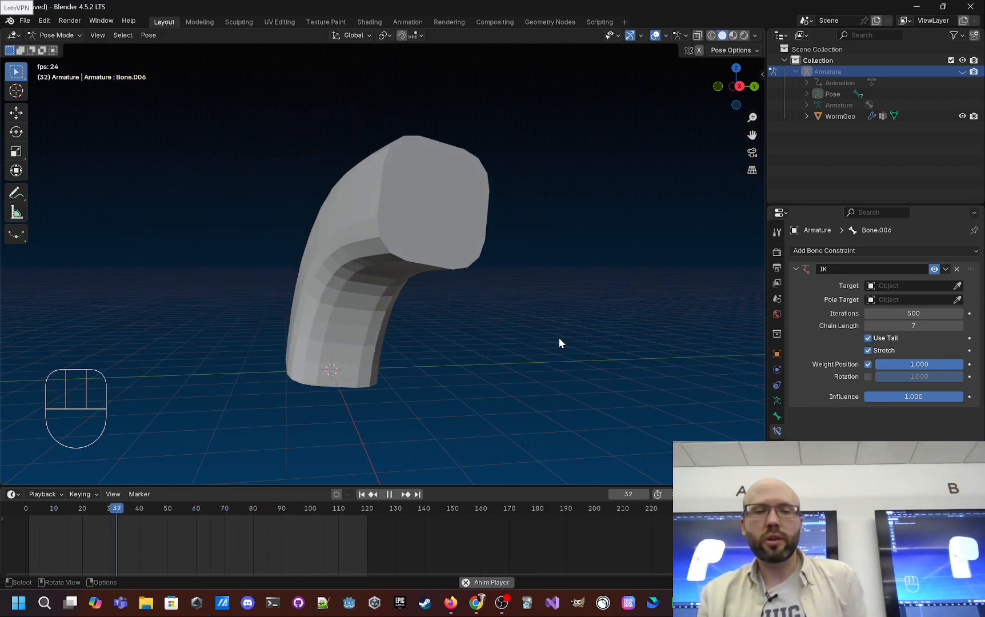
pyautogui.scroll(3, 375, 324)
pyautogui.scroll(-2, 343, 334)
pyautogui.scroll(1, 343, 334)
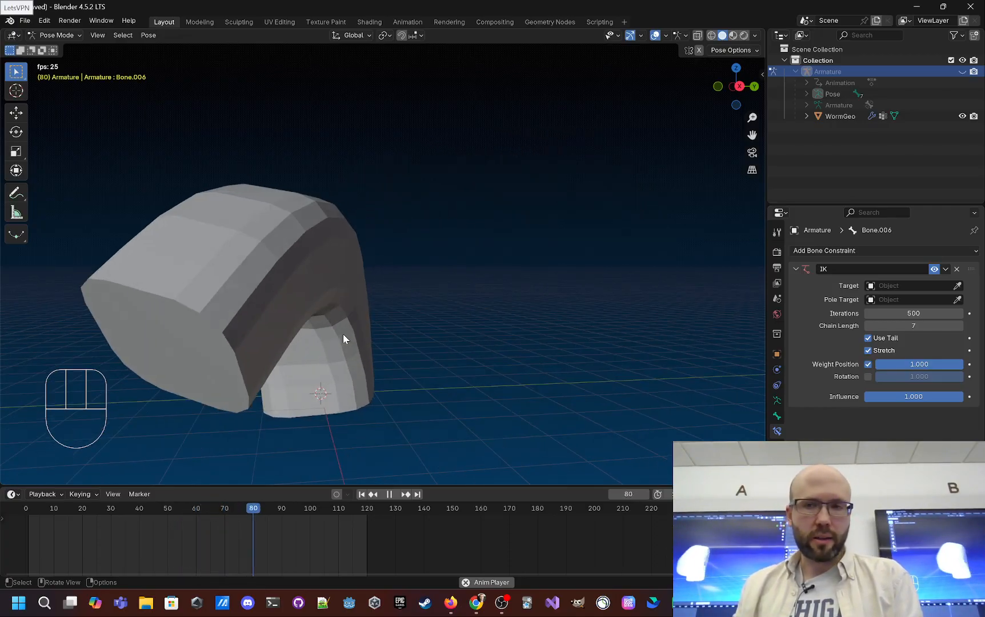
pyautogui.moveTo(342, 334); pyautogui.dragTo(379, 332, button='middle')
# Show the armature again and bring the playhead back to the start of the animation
pyautogui.click(962, 72)
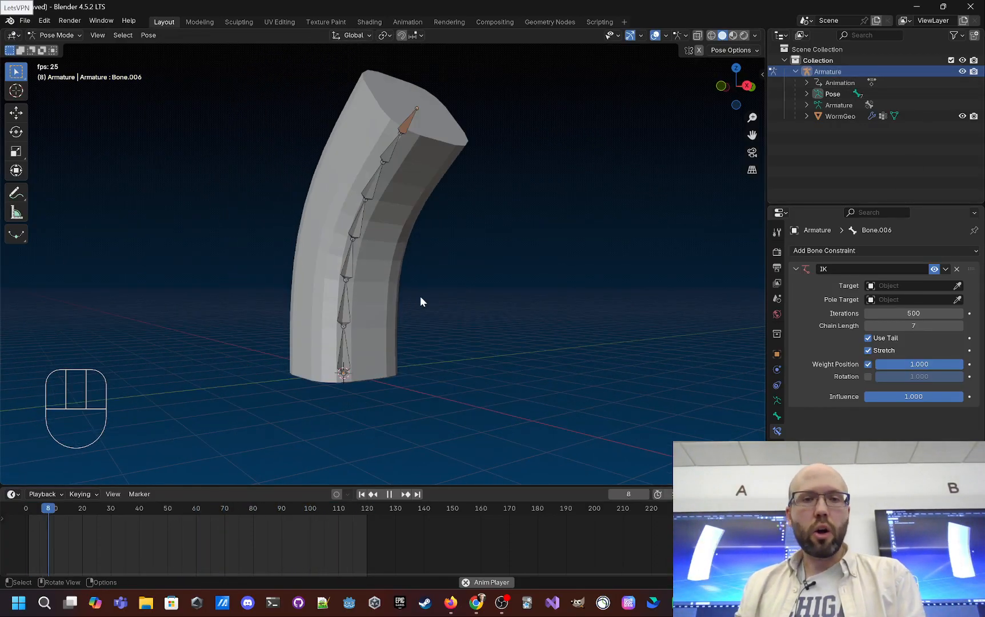
pyautogui.moveTo(420, 301); pyautogui.dragTo(455, 310, button='middle')
pyautogui.press('space')
pyautogui.press('space')
pyautogui.moveTo(87, 514); pyautogui.dragTo(20, 515)
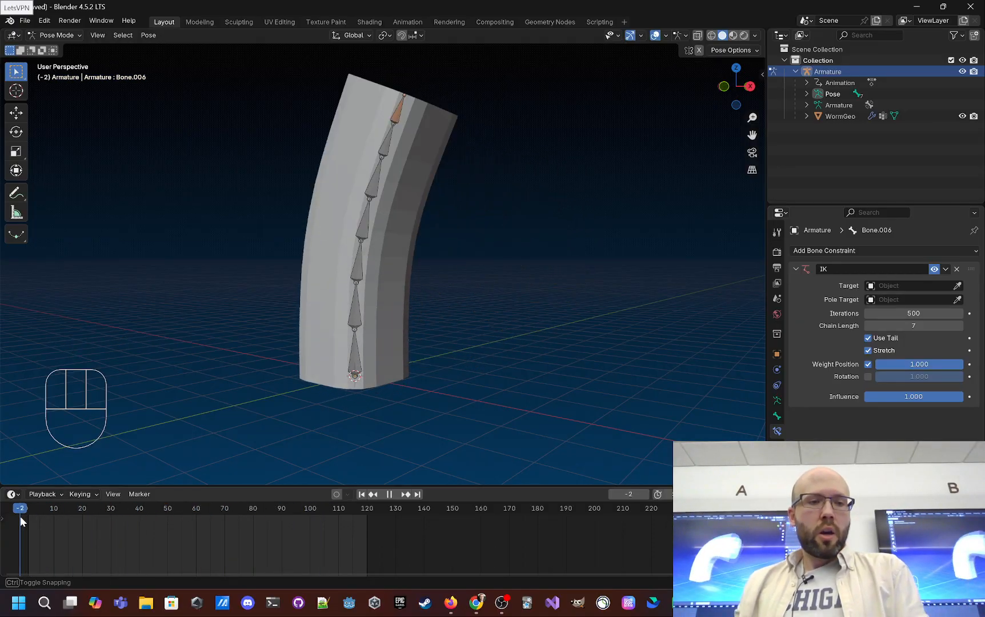
# Select the tip bone and examine the worm's pose around the frame 20 keyframe from different angles
pyautogui.click(402, 111)
pyautogui.moveTo(416, 250); pyautogui.dragTo(434, 258, button='middle')
pyautogui.moveTo(33, 519); pyautogui.dragTo(82, 508)
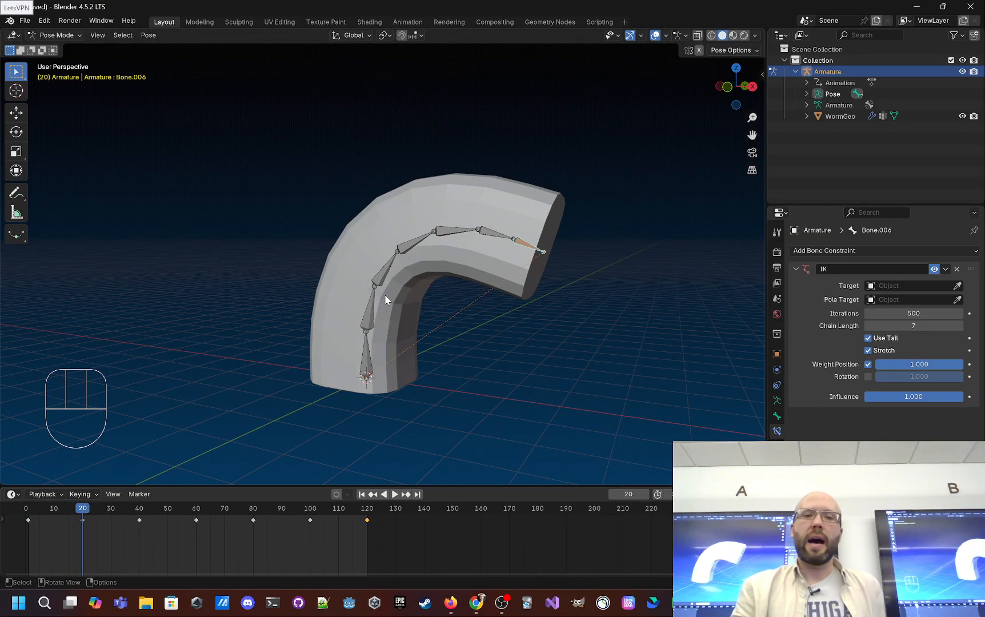
pyautogui.moveTo(385, 296); pyautogui.dragTo(287, 355, button='middle')
pyautogui.press('space')
pyautogui.moveTo(82, 512)
pyautogui.mouseDown()
pyautogui.moveTo(48, 511)
pyautogui.moveTo(81, 510)
pyautogui.mouseUp()
pyautogui.moveTo(245, 434); pyautogui.dragTo(280, 420, button='middle')
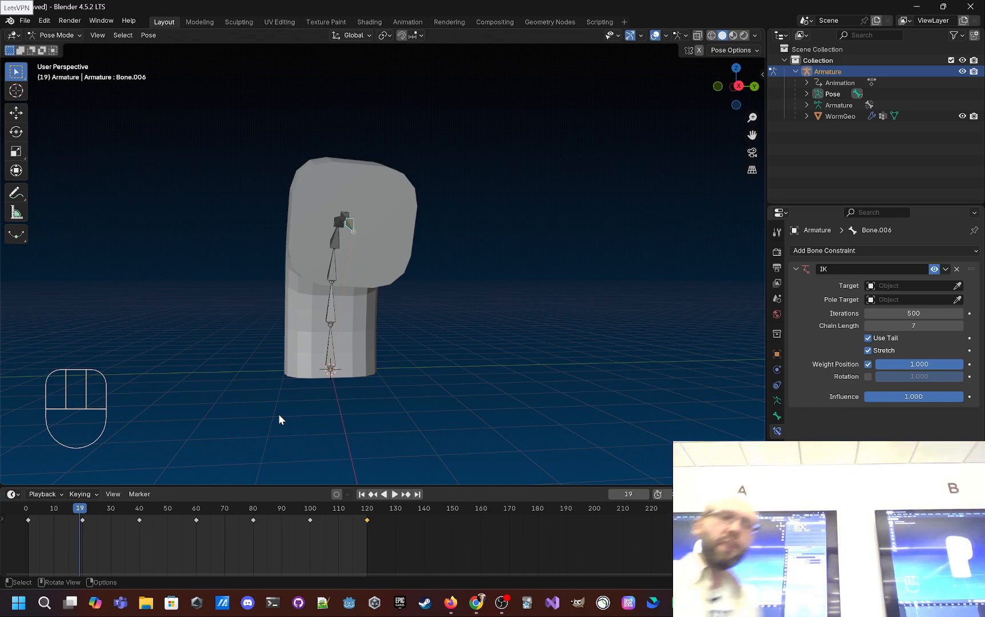
# Copy the keyframes at frames 20, 40 and 60 and paste them at frames 25, 44 and 67 to hold those poses
pyautogui.click(83, 511)
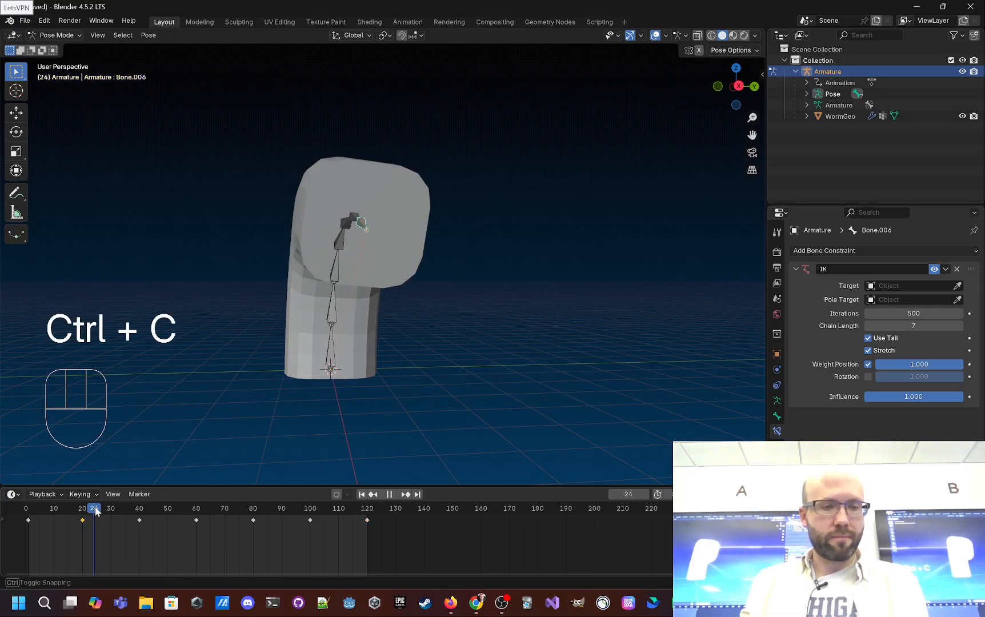
pyautogui.hotkey('ctrl', 'v')
pyautogui.moveTo(84, 511); pyautogui.dragTo(150, 511)
pyautogui.hotkey('ctrl', 'v')
pyautogui.hotkey('ctrl', 'c')
pyautogui.moveTo(205, 535); pyautogui.dragTo(108, 507)
pyautogui.hotkey('ctrl', 'v')
# Copy the keyframes at frames 80 and 100 and paste them at frames 89 and 109 to hold those poses
pyautogui.click(245, 521)
pyautogui.hotkey('ctrl', 'c')
pyautogui.hotkey('ctrl', 'v')
pyautogui.hotkey('ctrl', 'c')
pyautogui.hotkey('ctrl', 'v')
# Switch the timeline area to the Graph Editor
pyautogui.click(13, 495)
pyautogui.click(12, 495)
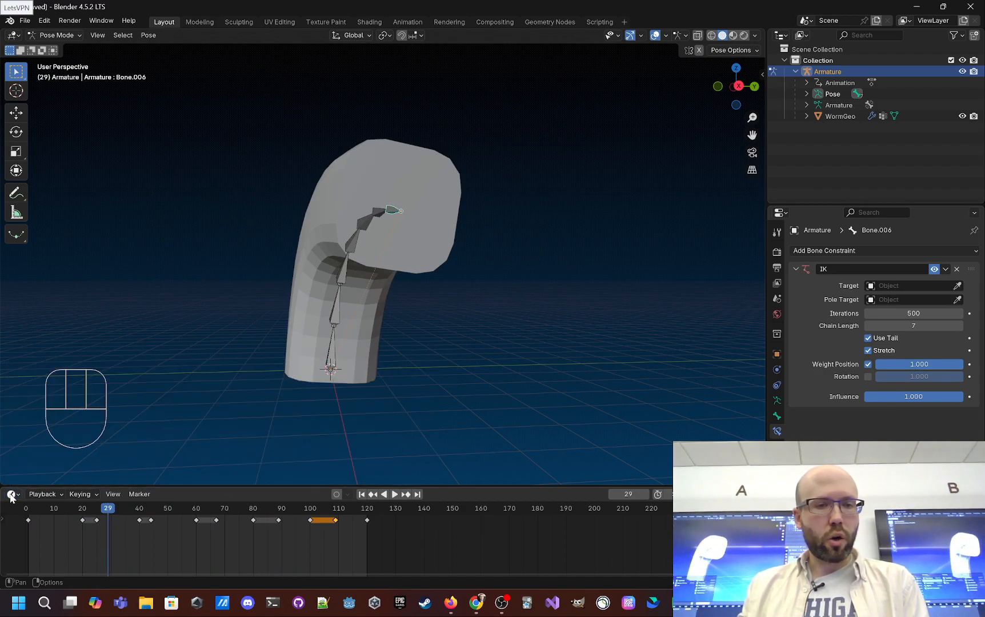
pyautogui.click(12, 495)
pyautogui.click(184, 407)
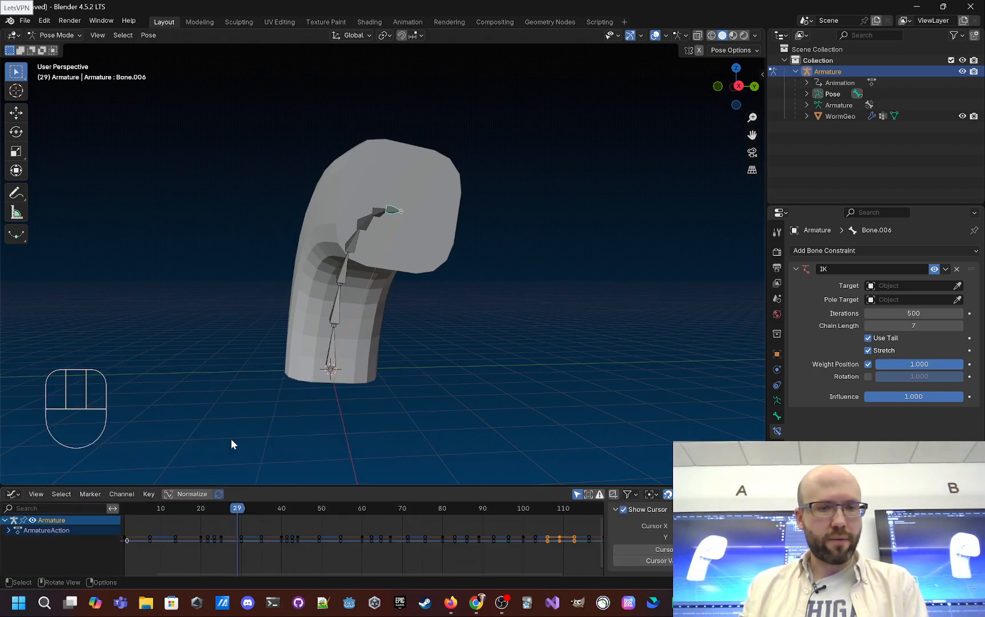
# Select all keyframes of the armature's action and set their interpolation mode to Linear
pyautogui.press('a')
pyautogui.rightClick(281, 533)
pyautogui.moveTo(274, 500)
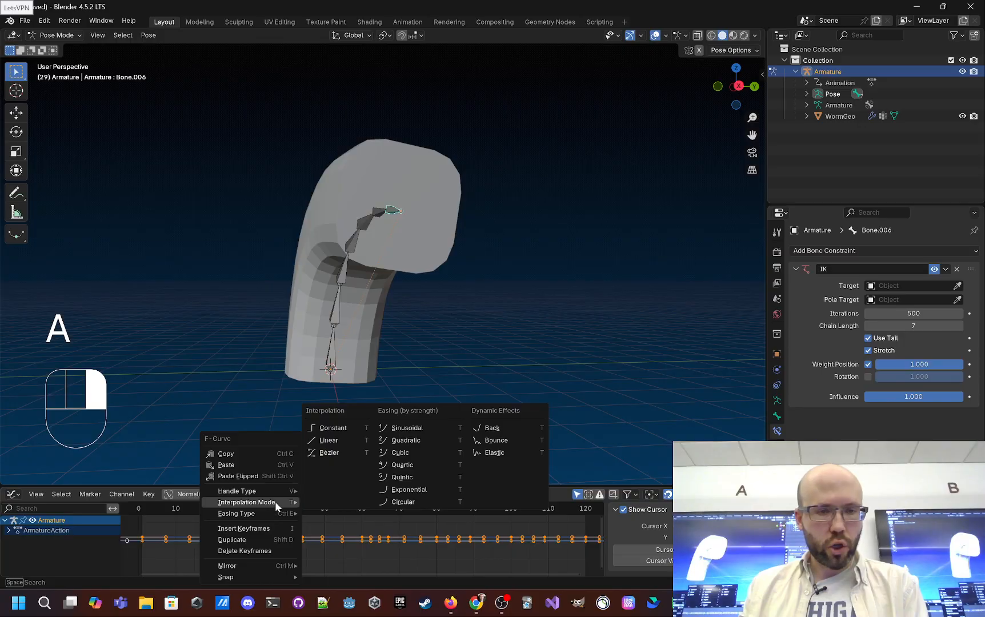
pyautogui.click(337, 440)
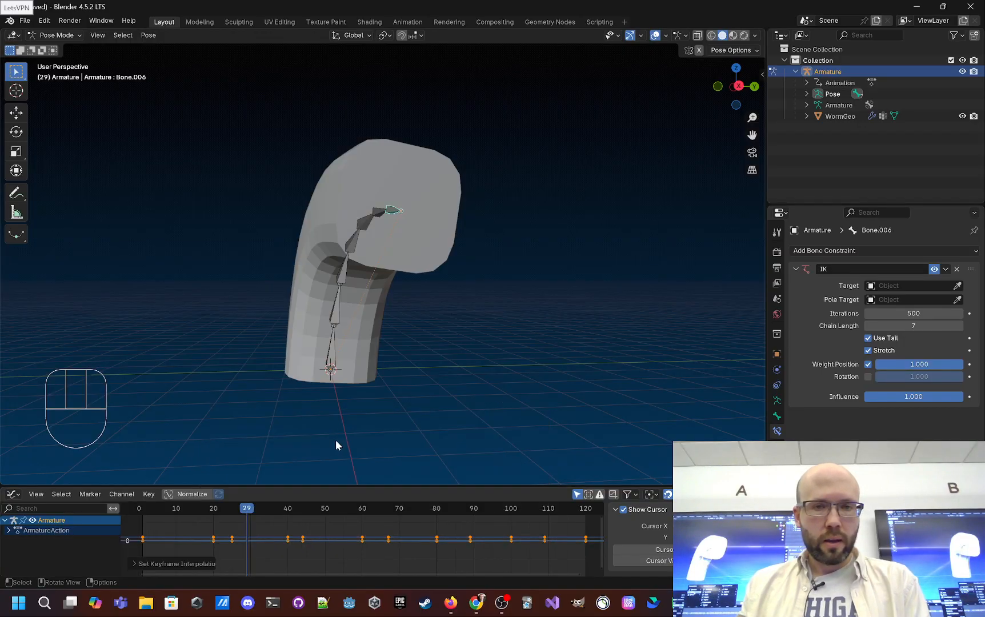
pyautogui.rightClick(296, 534)
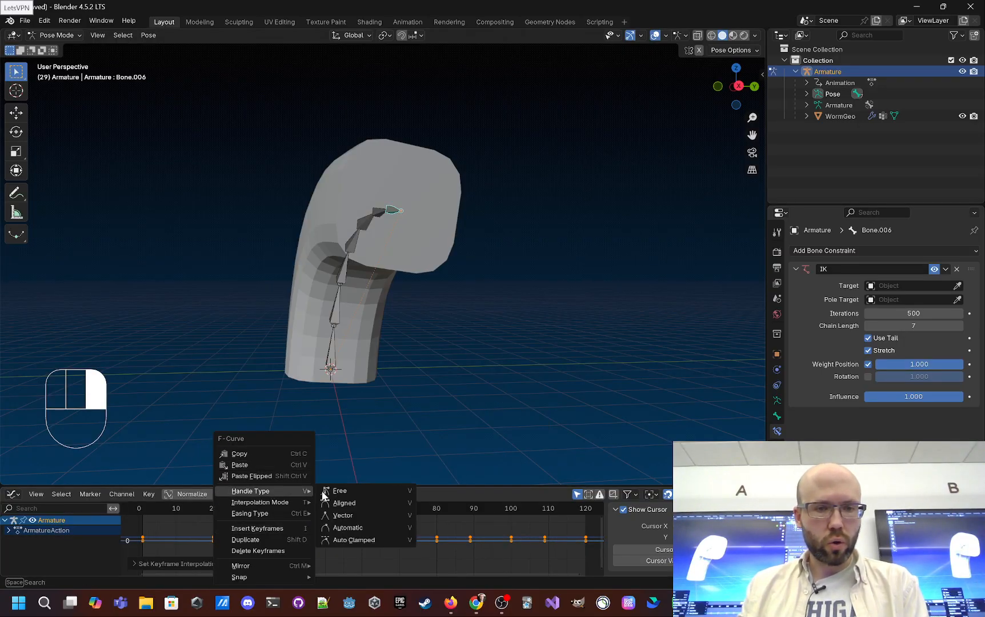
pyautogui.moveTo(269, 506)
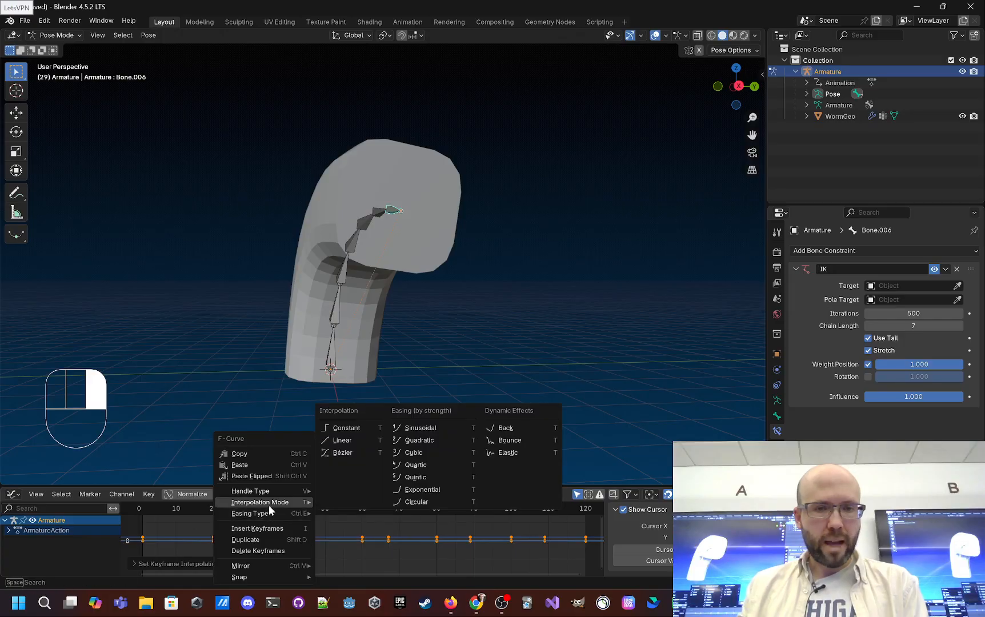
pyautogui.click(350, 432)
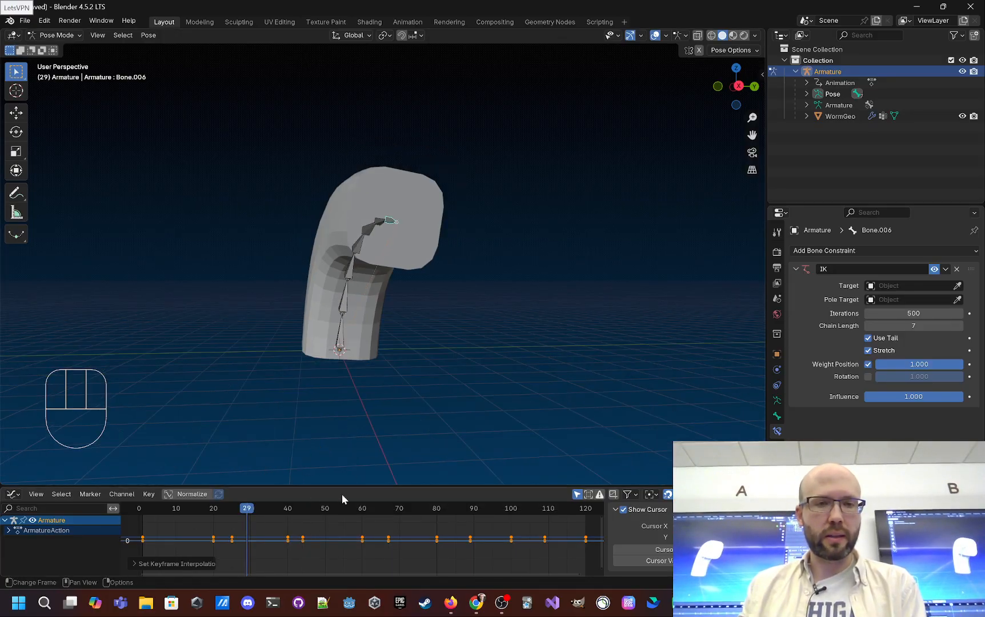
# Play the animation with the new interpolation, restarting from the beginning, and examine the worm's motion from several angles
pyautogui.press('space')
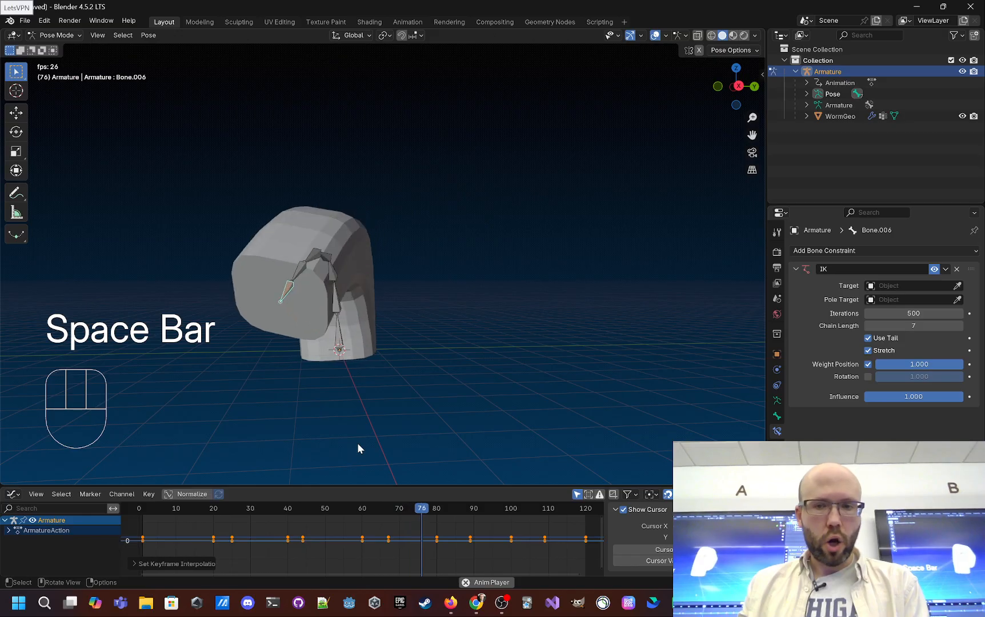
pyautogui.press('space')
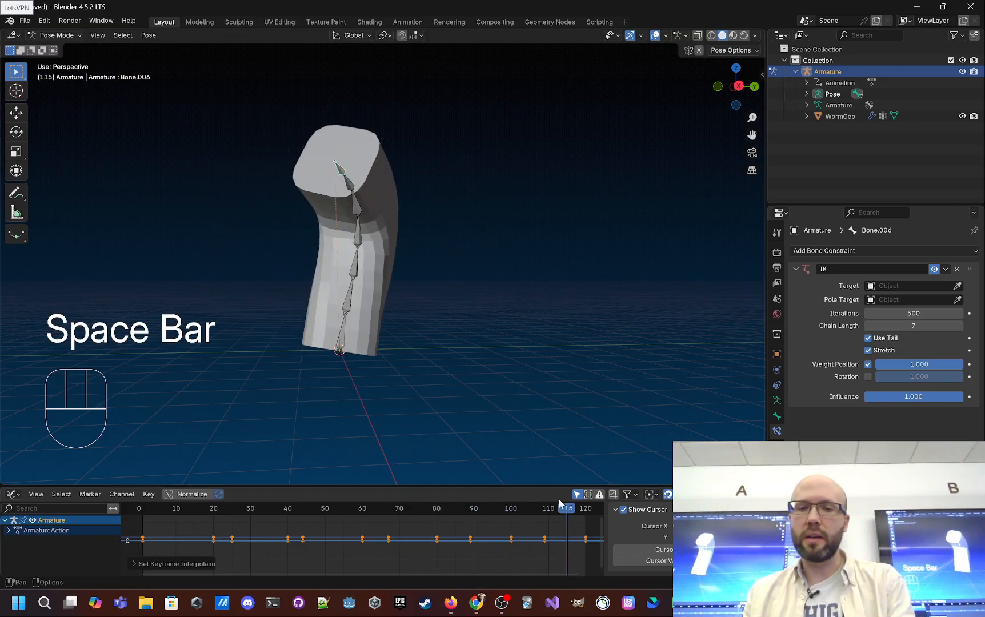
pyautogui.moveTo(564, 507); pyautogui.dragTo(113, 504)
pyautogui.press('space')
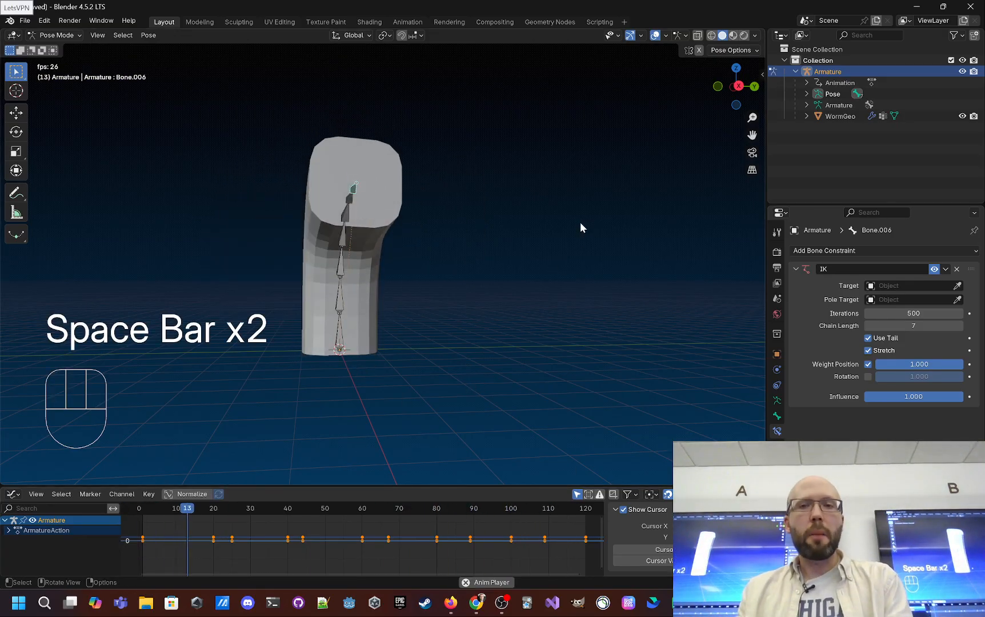
pyautogui.moveTo(580, 222); pyautogui.dragTo(540, 323, button='middle')
pyautogui.click(541, 324)
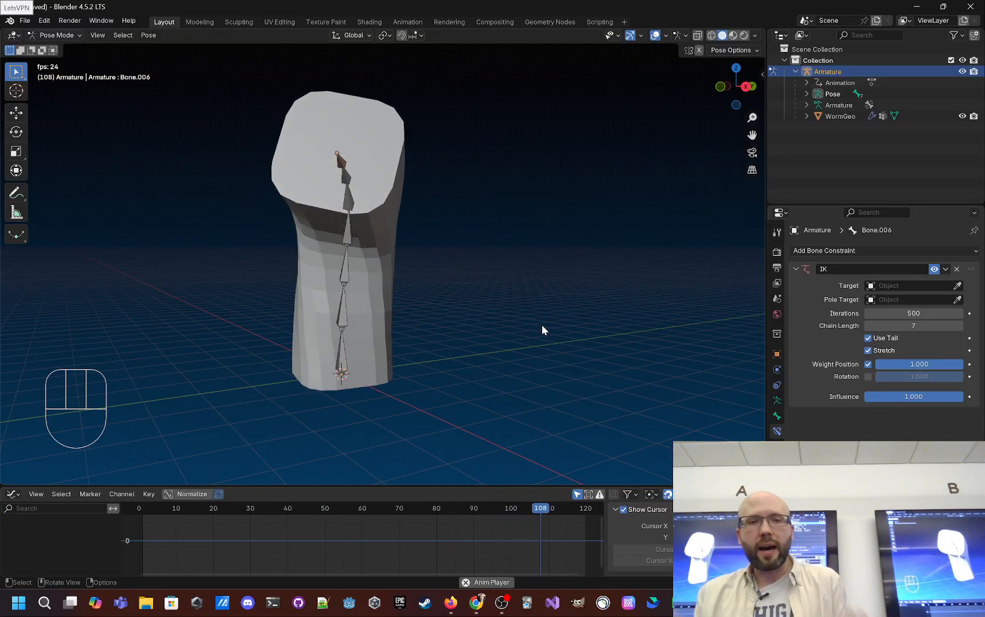
pyautogui.moveTo(483, 310); pyautogui.dragTo(589, 367, button='middle')
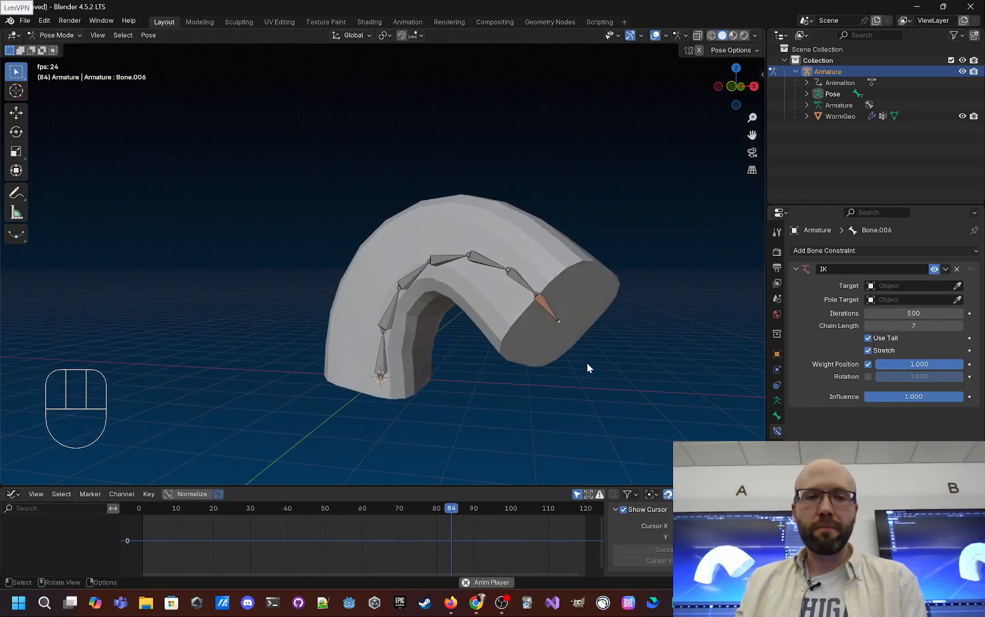
# Stop playback and return to frame 1 with the view closer to the worm
pyautogui.press('space')
pyautogui.moveTo(511, 512); pyautogui.dragTo(141, 511)
pyautogui.scroll(1, 508, 347)
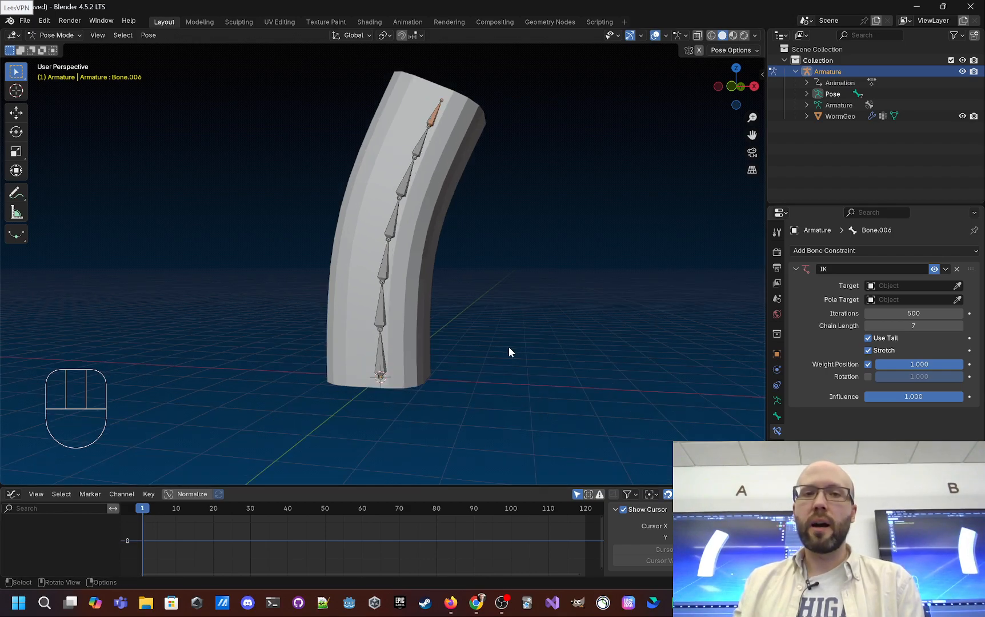
pyautogui.scroll(-1, 507, 280)
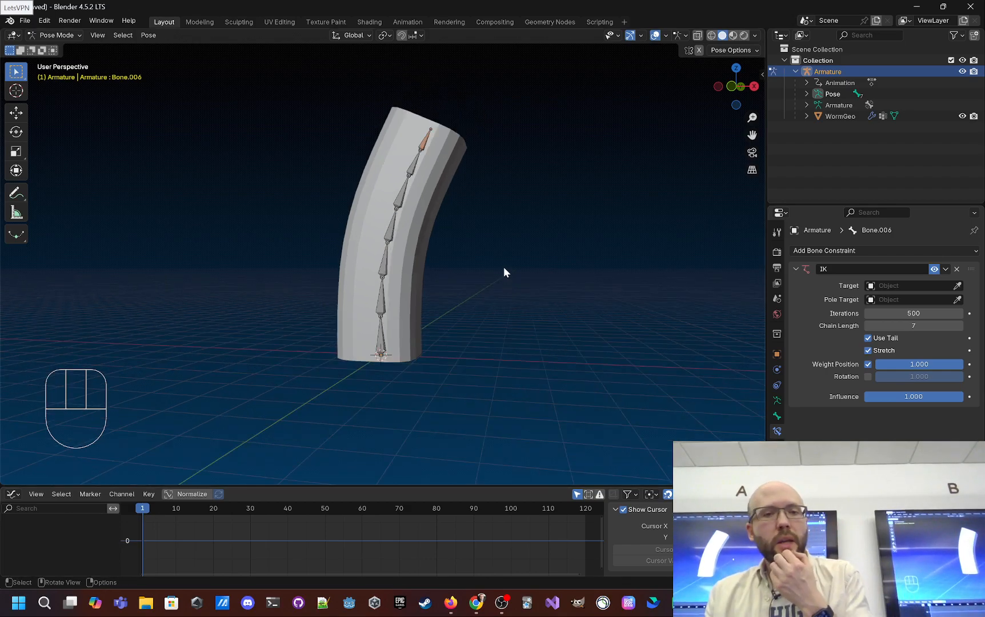
pyautogui.scroll(3, 514, 254)
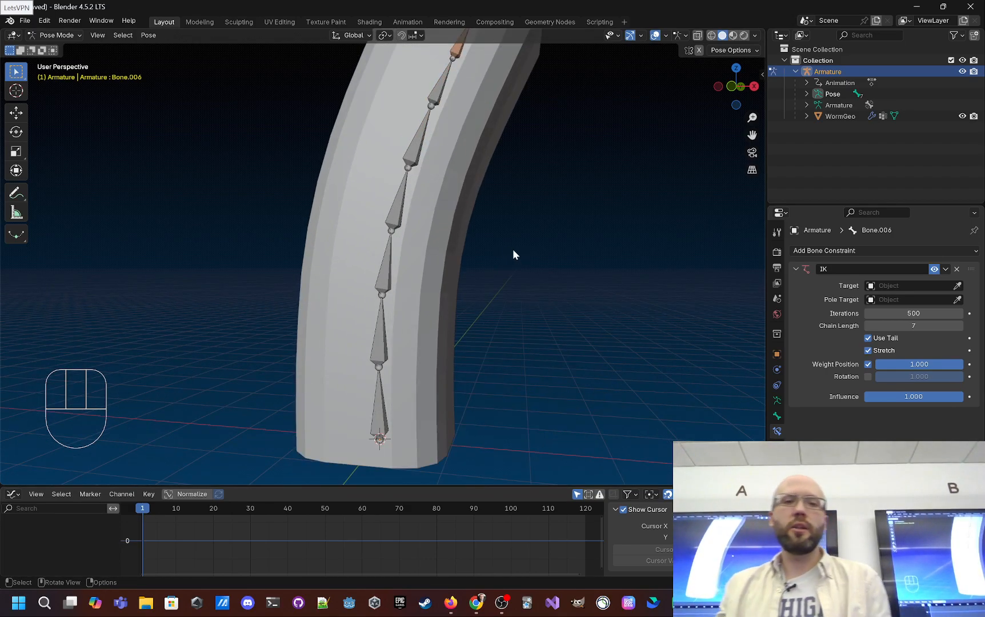
# Switch the Graph Editor area back to the Timeline, with the whole worm in view
pyautogui.scroll(-2, 514, 252)
pyautogui.click(13, 494)
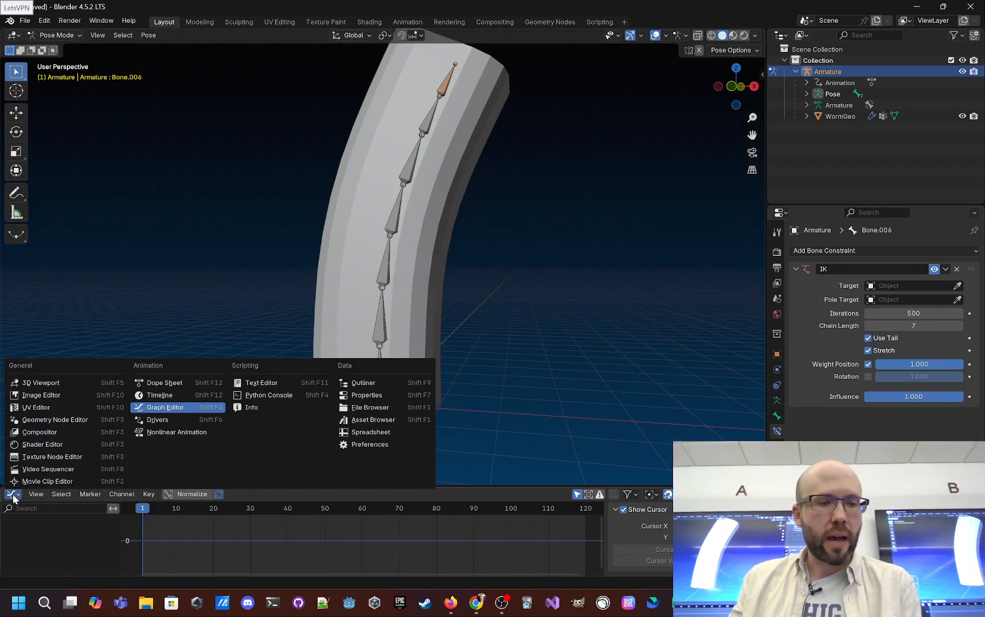
pyautogui.click(163, 395)
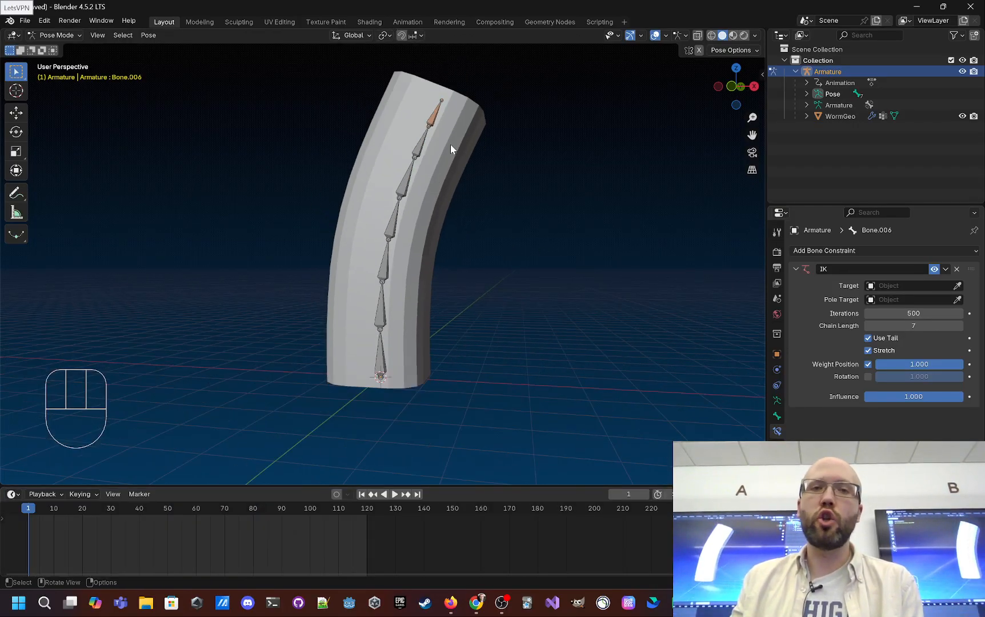
# Move the worm's tip bone down to bend the body over, try rotating that bone and undo the rotation
pyautogui.press('g')
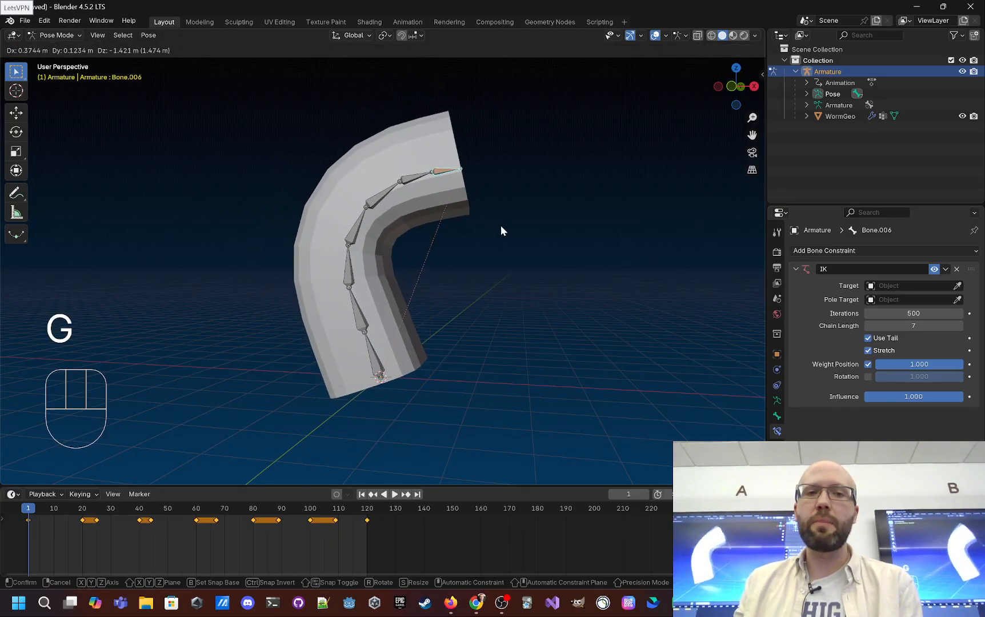
pyautogui.click(500, 226)
pyautogui.press('r')
pyautogui.click(500, 221)
pyautogui.hotkey('ctrl', 'z')
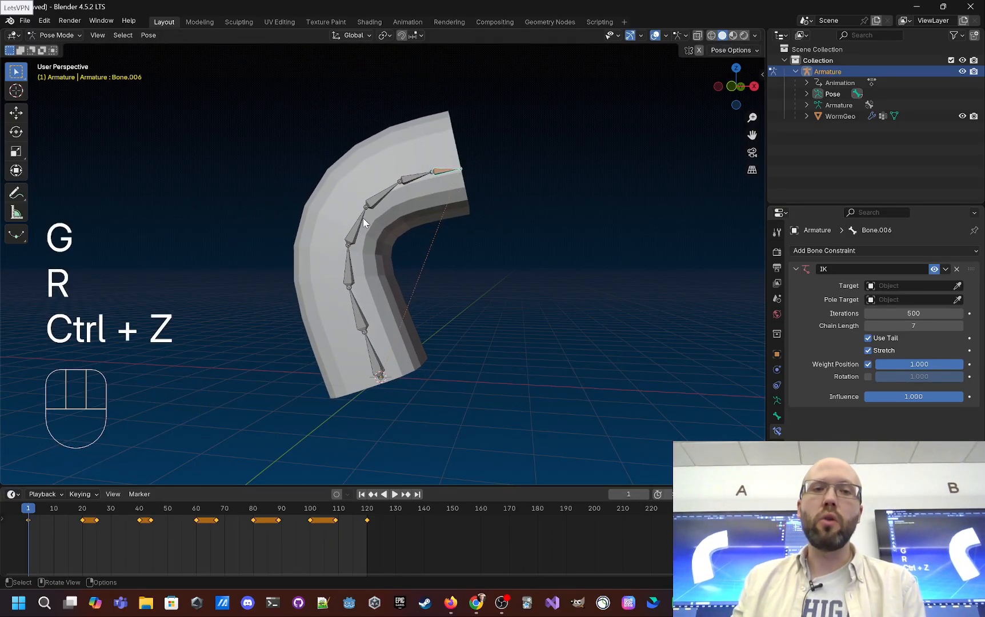
# Try scaling a bone in the middle of the worm's chain and undo it
pyautogui.click(363, 221)
pyautogui.press('s')
pyautogui.click(507, 204)
pyautogui.hotkey('ctrl', 'z')
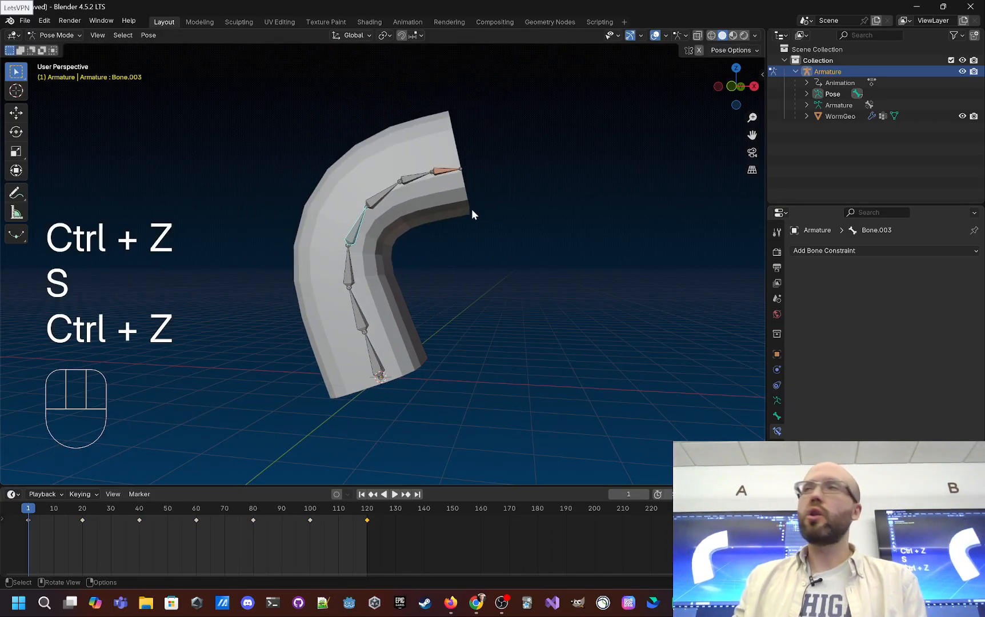
# Scale down the worm's base bone, then scale up the second and third bones so the body widens above the base
pyautogui.press('s')
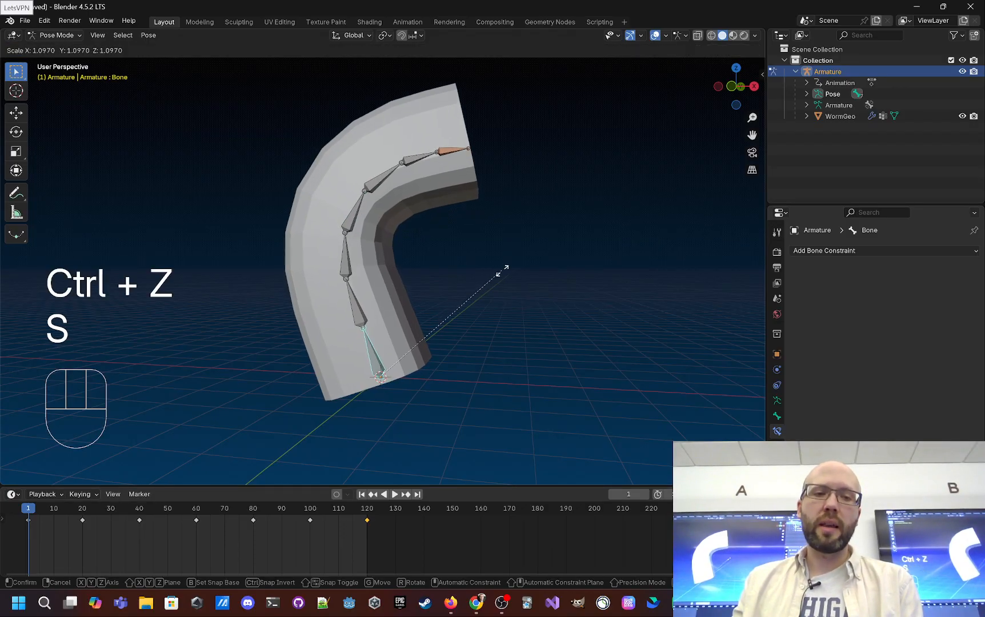
pyautogui.click(370, 326)
pyautogui.press('s')
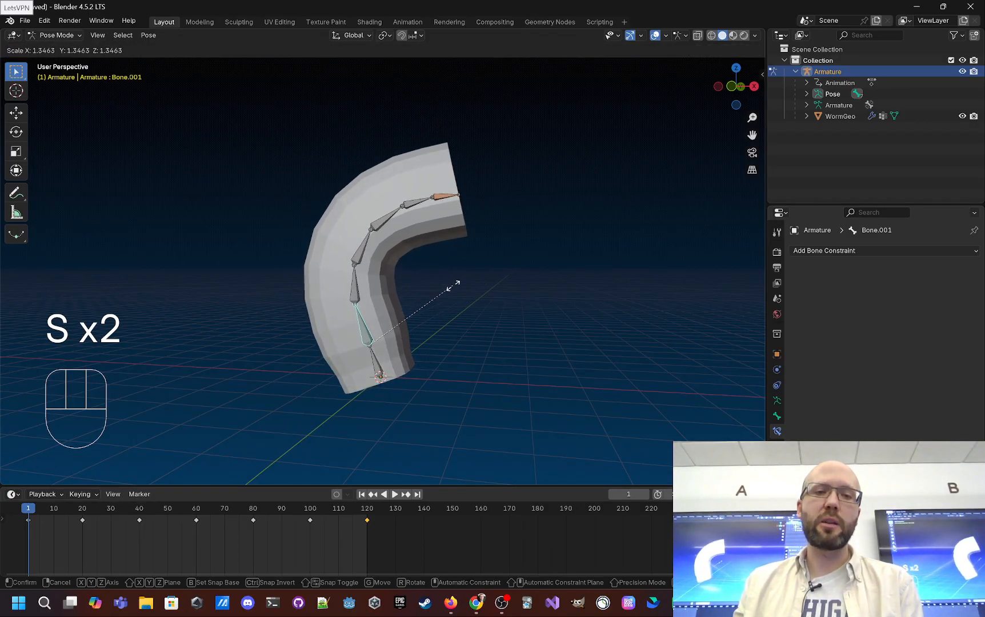
pyautogui.click(453, 288)
pyautogui.click(358, 283)
pyautogui.press('s')
pyautogui.click(378, 270)
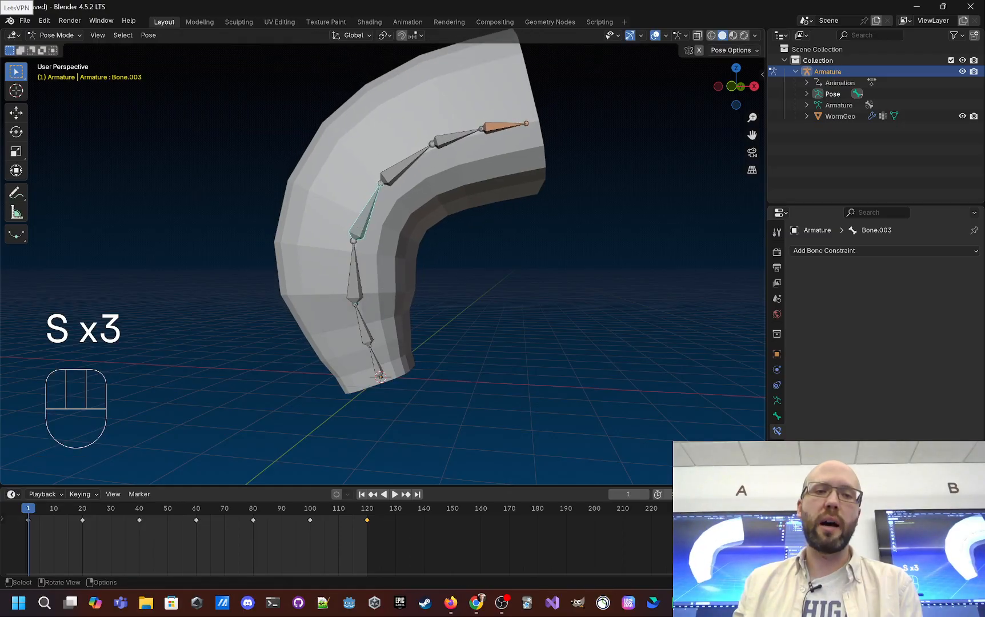
# Scale up the fourth, fifth and sixth bones of the chain to widen the worm further toward its tip
pyautogui.press('s')
pyautogui.click(372, 223)
pyautogui.click(421, 157)
pyautogui.press('s')
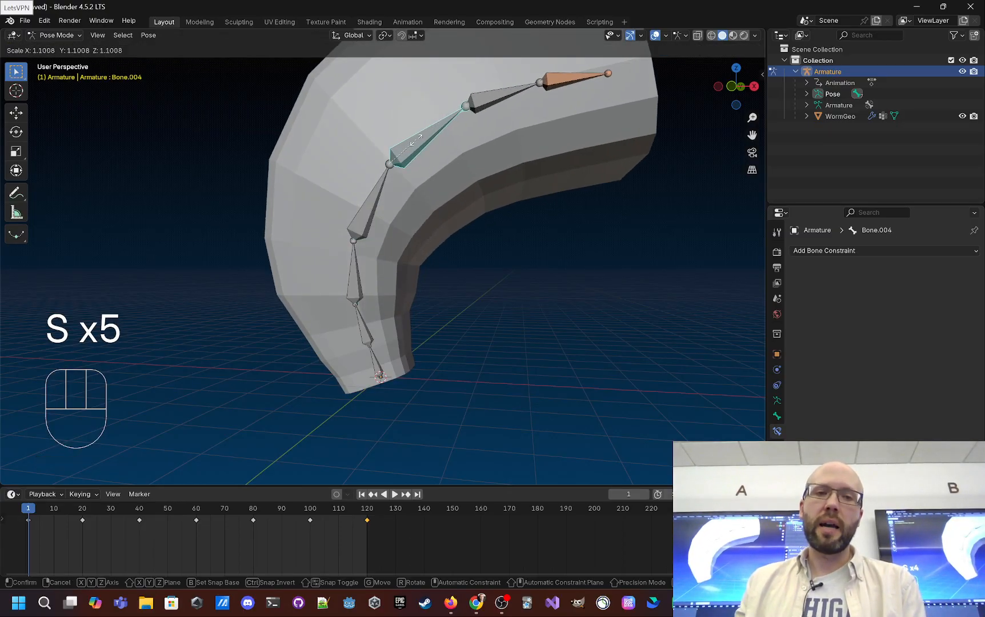
pyautogui.click(446, 131)
pyautogui.click(514, 89)
pyautogui.press('s')
pyautogui.click(510, 133)
# Play the animation with the armature hidden and view the flared worm from several angles
pyautogui.moveTo(510, 132); pyautogui.dragTo(799, 149, button='middle')
pyautogui.press('space')
pyautogui.click(962, 71)
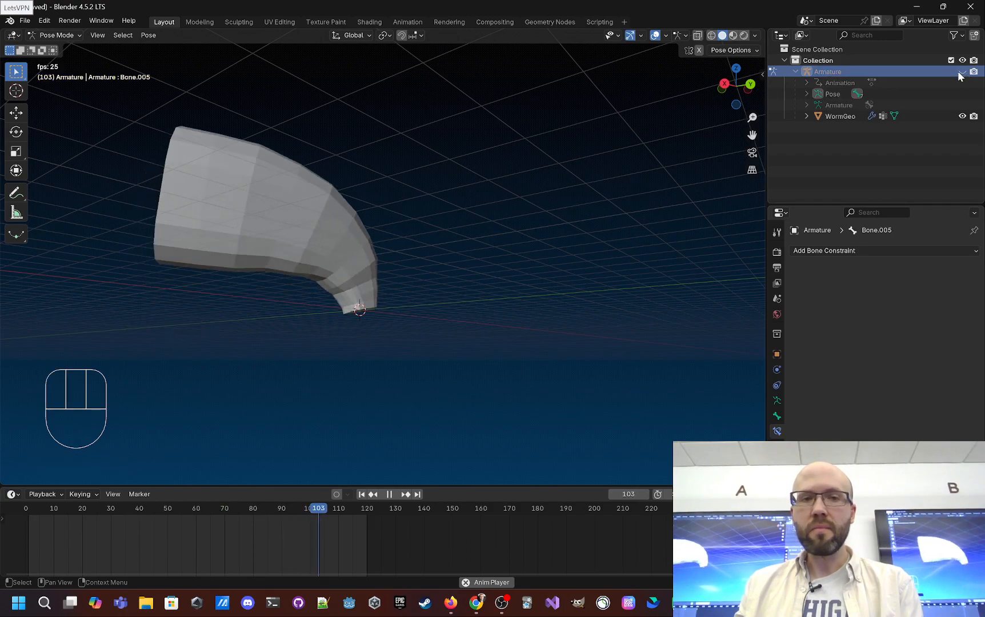
pyautogui.moveTo(394, 337); pyautogui.dragTo(478, 397, button='middle')
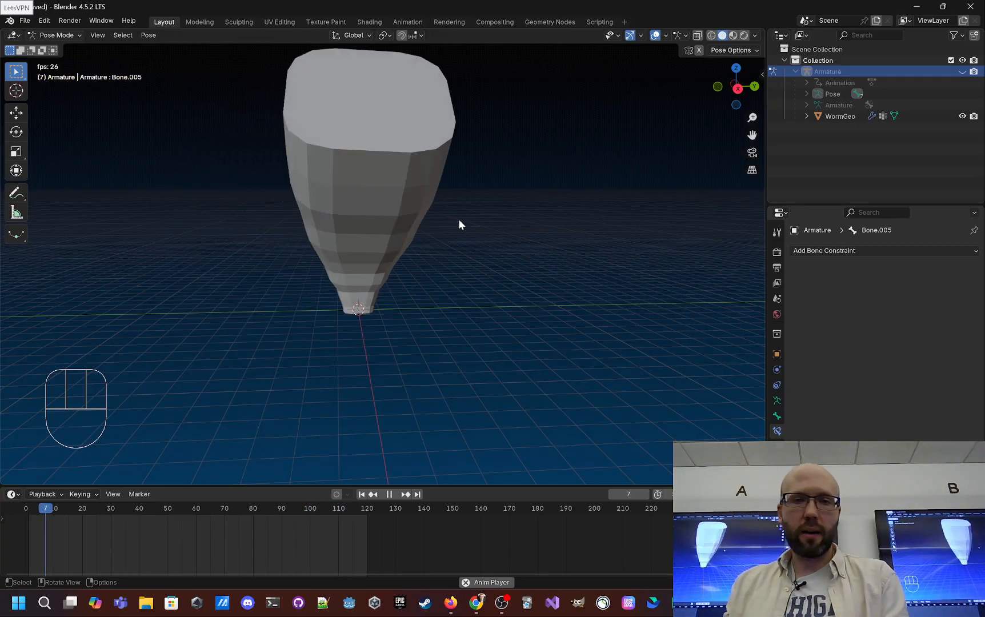
# Switch to Firefox and open eecs298.com in a new tab
pyautogui.click(451, 604)
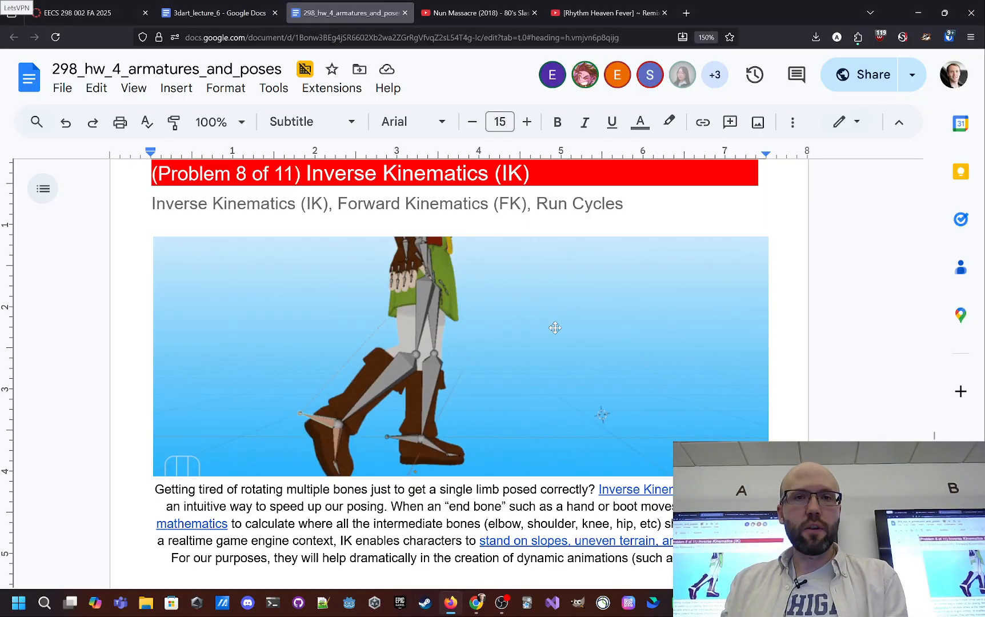
pyautogui.hotkey('ctrl', 't')
pyautogui.write('eecs29')
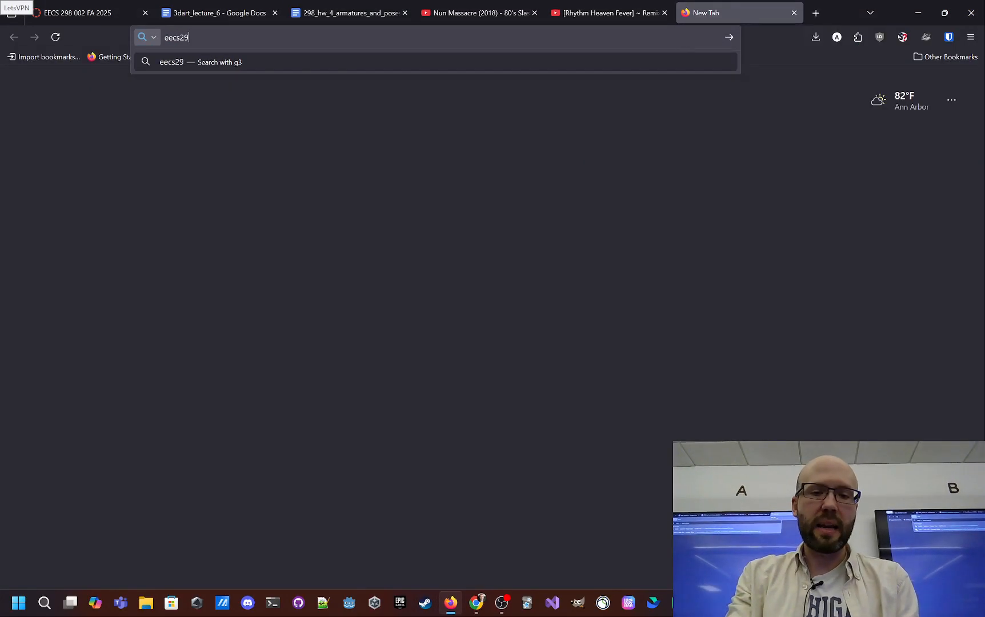
pyautogui.write('8.com')
pyautogui.press('Return')
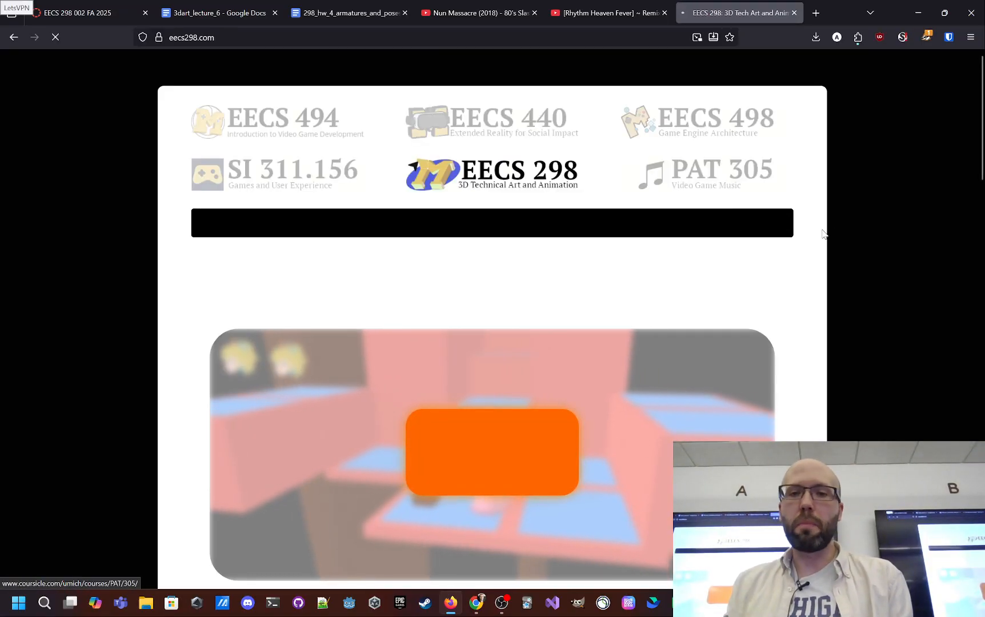
# Try out the interactive 3D game on the course page with Peach and the knight character, then close the tab
pyautogui.scroll(-2, 759, 247)
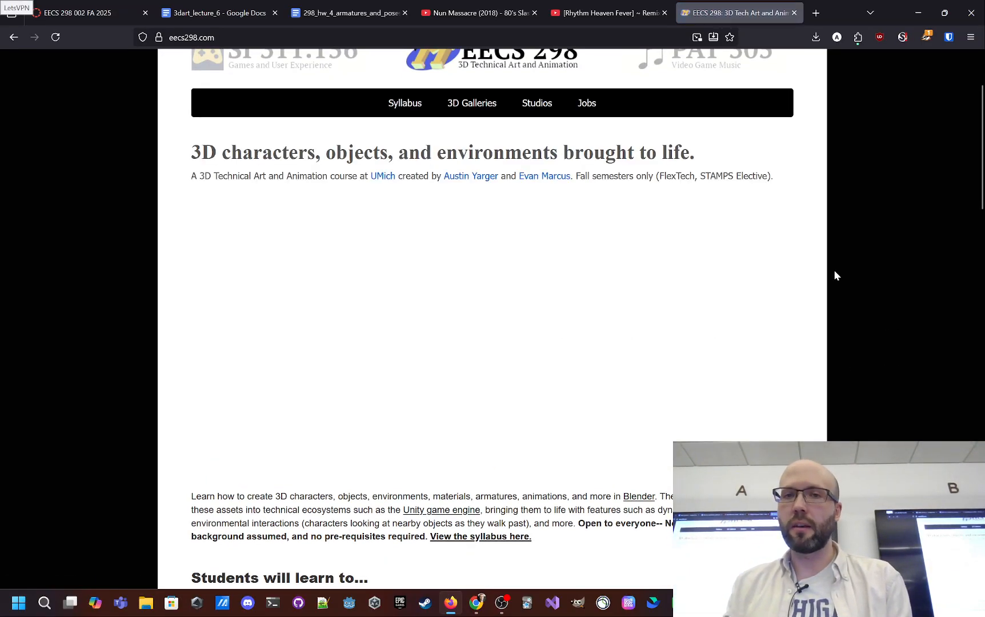
pyautogui.doubleClick(753, 176)
pyautogui.click(743, 240)
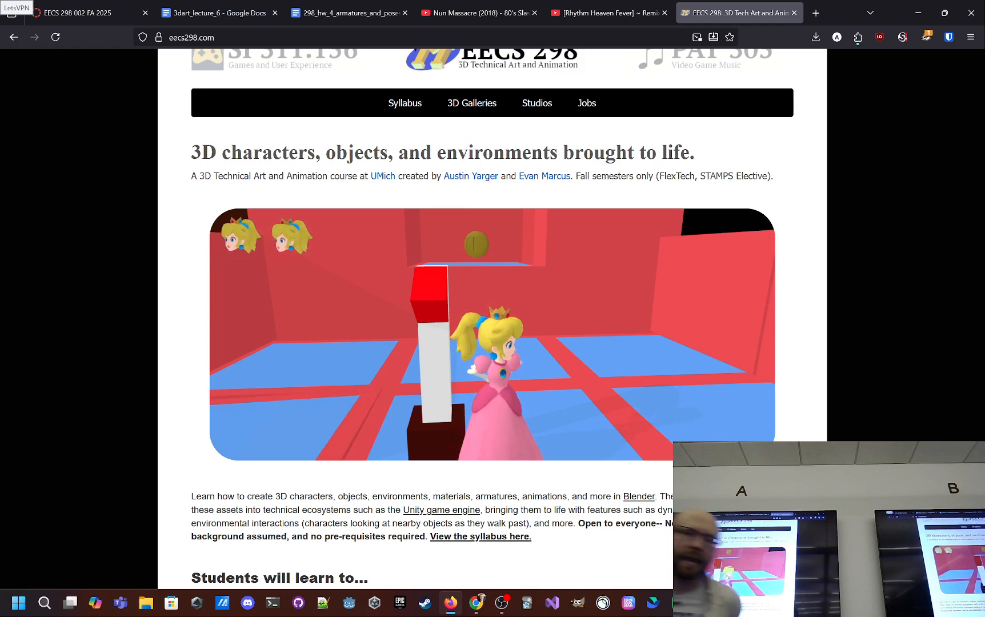
pyautogui.press('Escape')
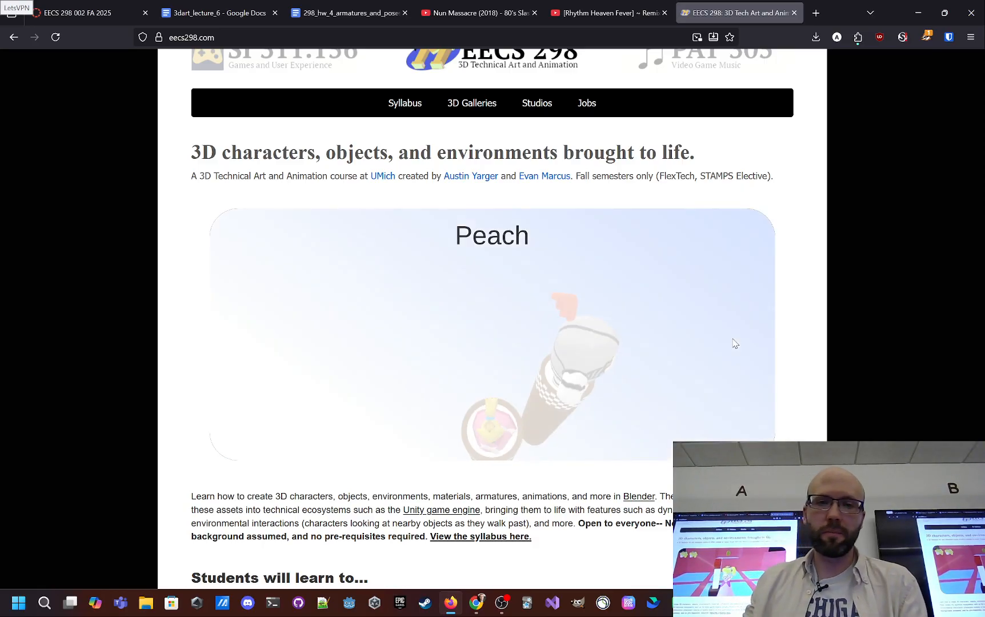
pyautogui.press('d')
pyautogui.click(733, 343)
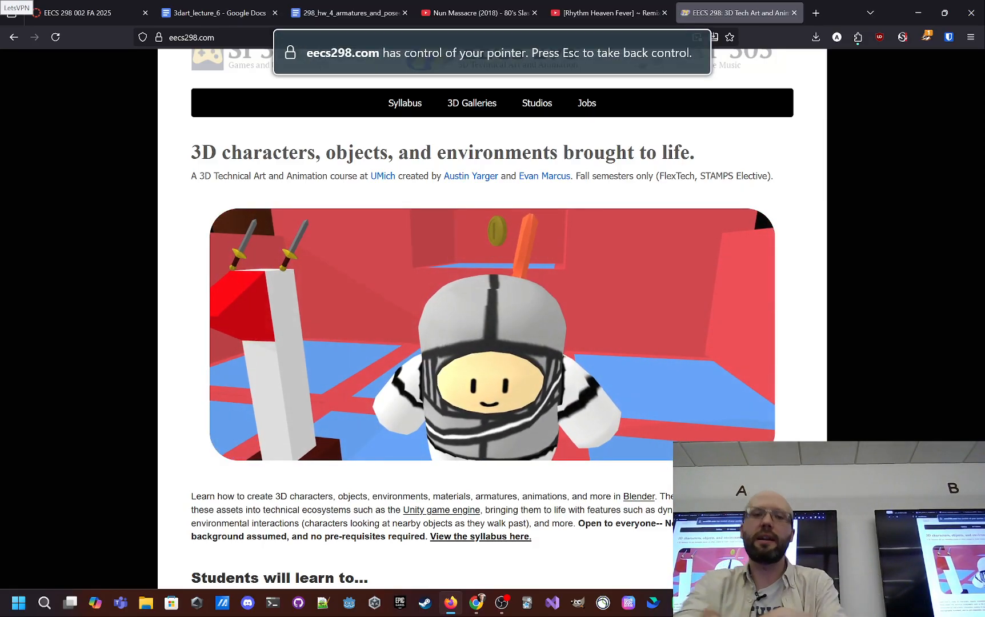
pyautogui.scroll(-2, 491, 334)
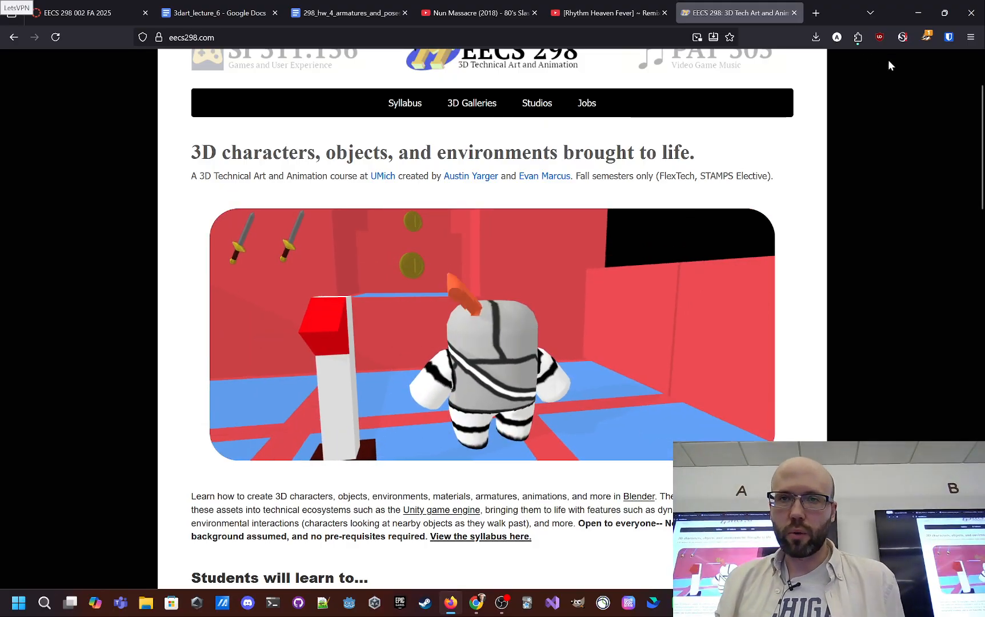
pyautogui.click(794, 13)
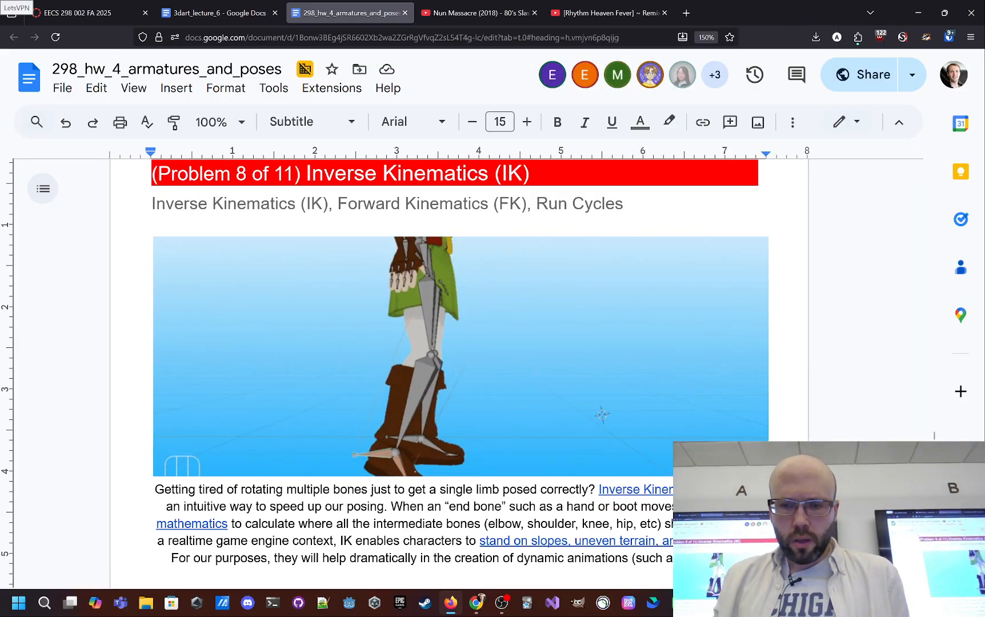
# Return to the worm scene in Blender, stop the playback and view the worm from the side
pyautogui.click(817, 536)
pyautogui.moveTo(420, 346); pyautogui.dragTo(499, 341, button='middle')
pyautogui.press('space')
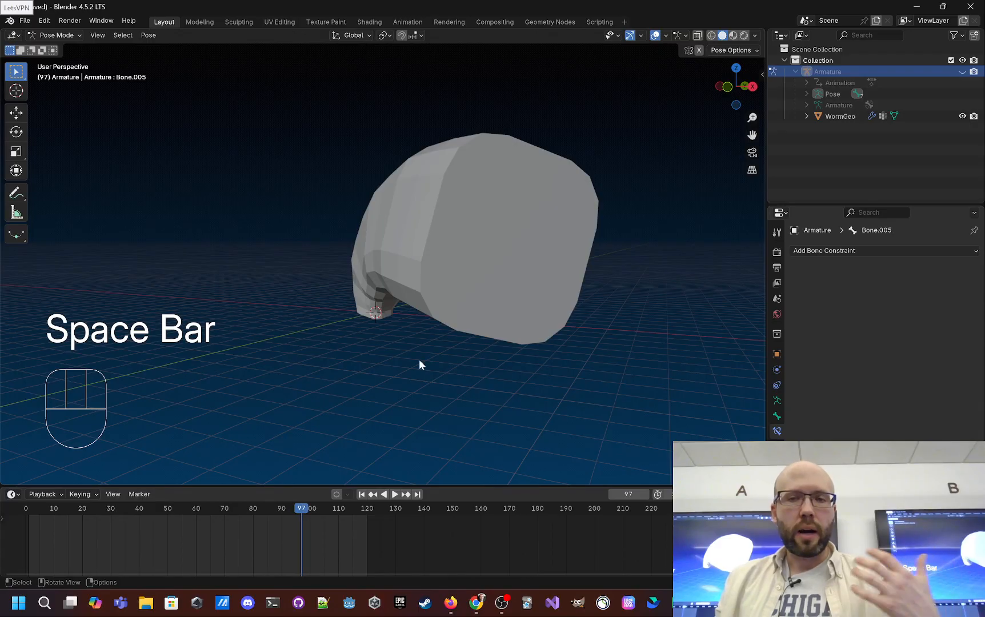
pyautogui.moveTo(417, 365); pyautogui.dragTo(503, 360, button='middle')
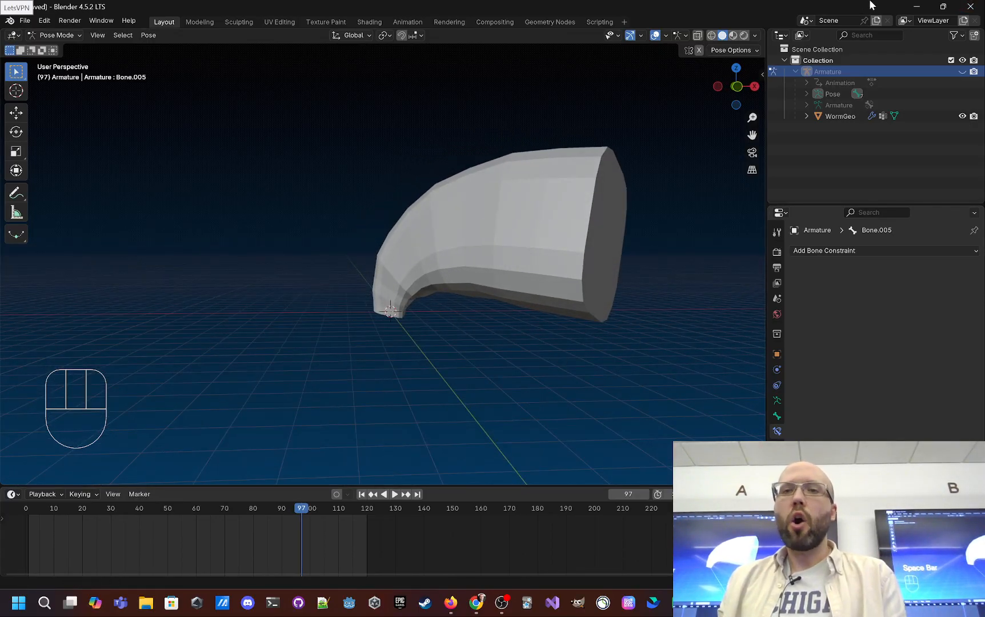
# Close the worm project and switch to the Blender window containing the daisy_pose_collection_via_timeline file
pyautogui.click(970, 7)
pyautogui.click(515, 323)
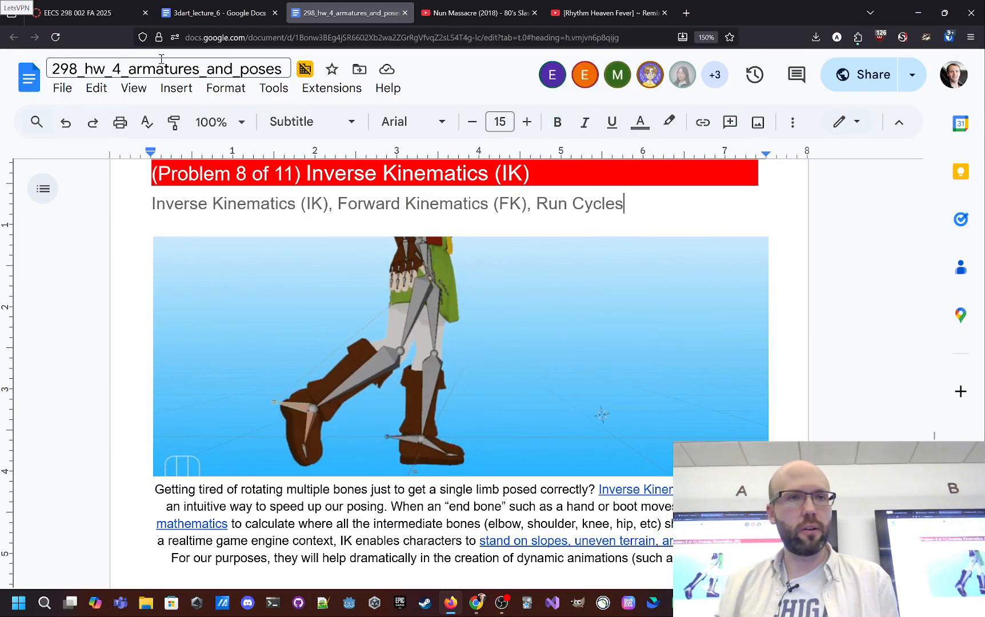
pyautogui.click(466, 599)
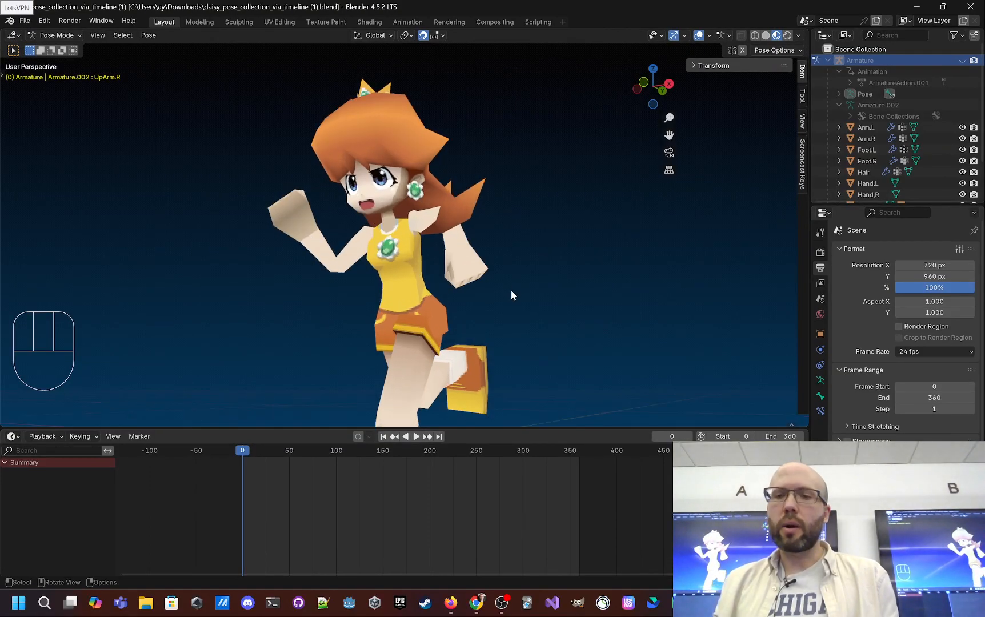
# Unhide the Daisy character's armature and view the posed rig from several sides
pyautogui.scroll(-1, 531, 293)
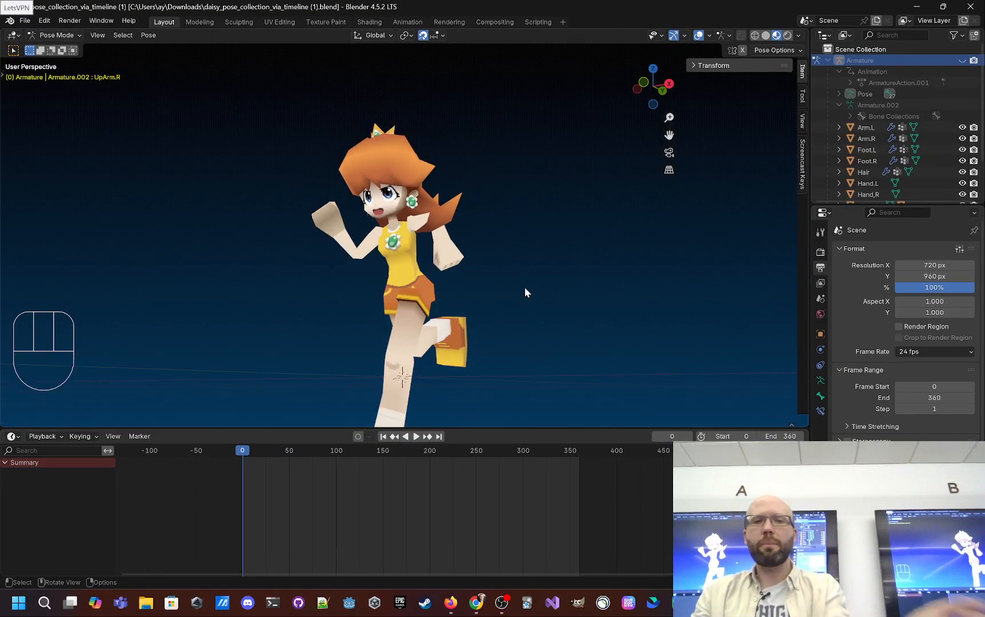
pyautogui.click(962, 61)
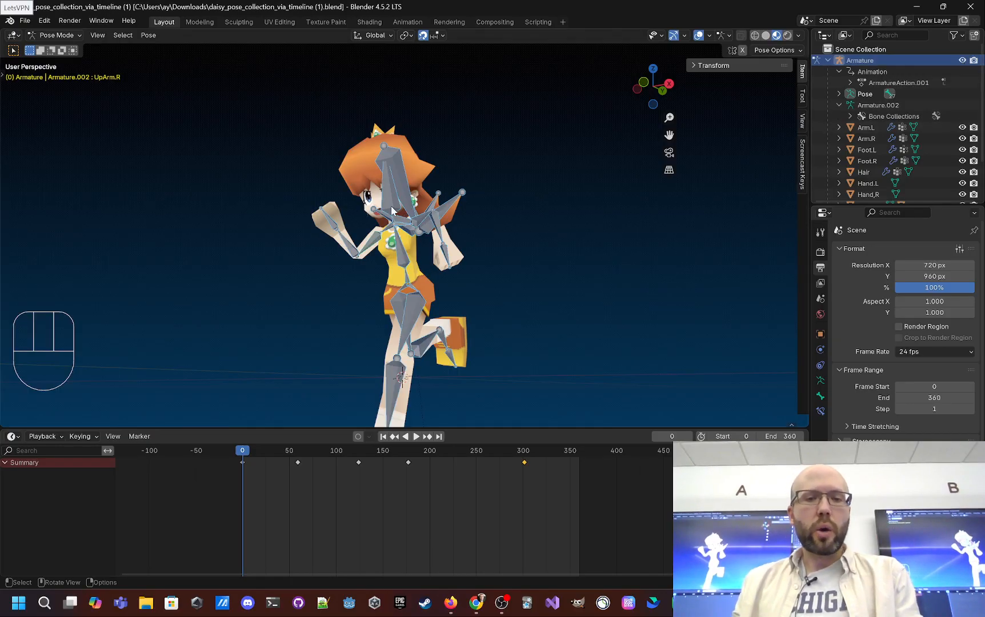
pyautogui.moveTo(392, 211); pyautogui.dragTo(324, 426, button='middle')
pyautogui.moveTo(310, 308); pyautogui.dragTo(457, 332, button='middle')
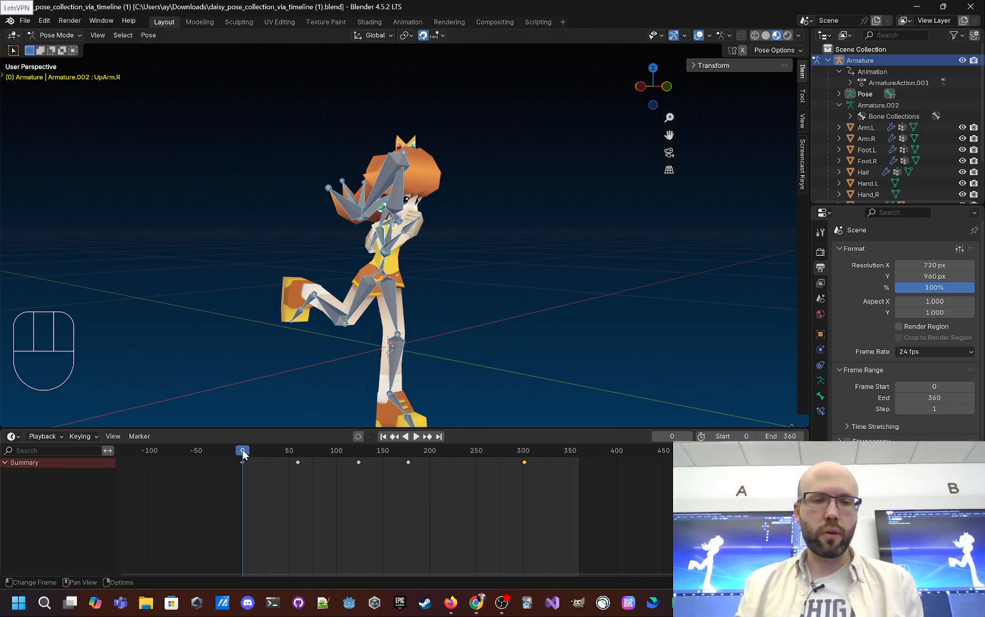
# Scrub the timeline back and forth between the running pose near frame 0 and the pose around frame 70 to compare them
pyautogui.moveTo(242, 450); pyautogui.dragTo(309, 452)
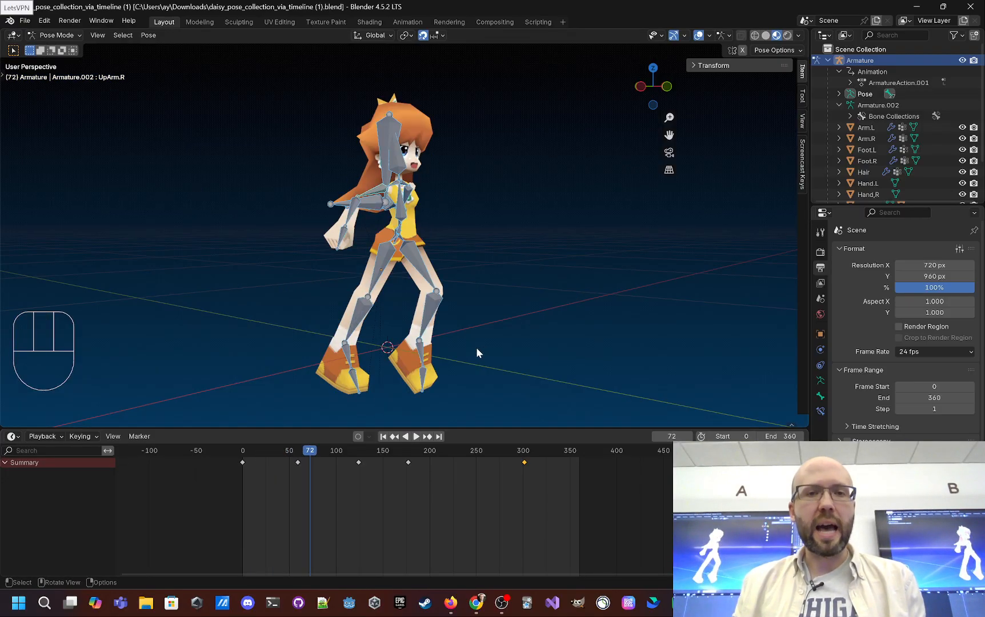
pyautogui.moveTo(477, 352); pyautogui.dragTo(322, 427, button='middle')
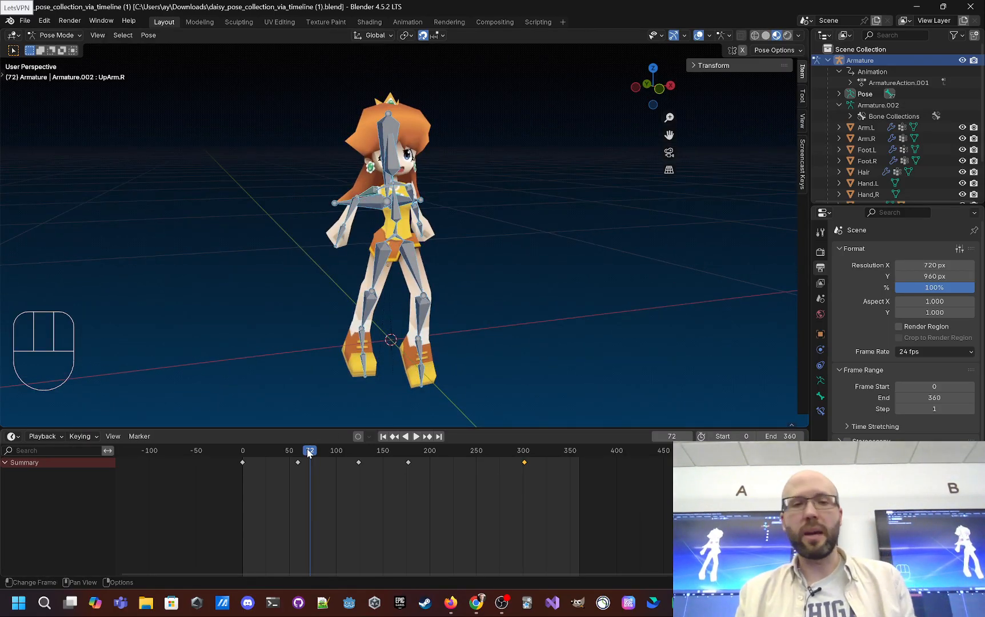
pyautogui.moveTo(315, 450); pyautogui.dragTo(240, 454)
pyautogui.moveTo(286, 306); pyautogui.dragTo(326, 300, button='middle')
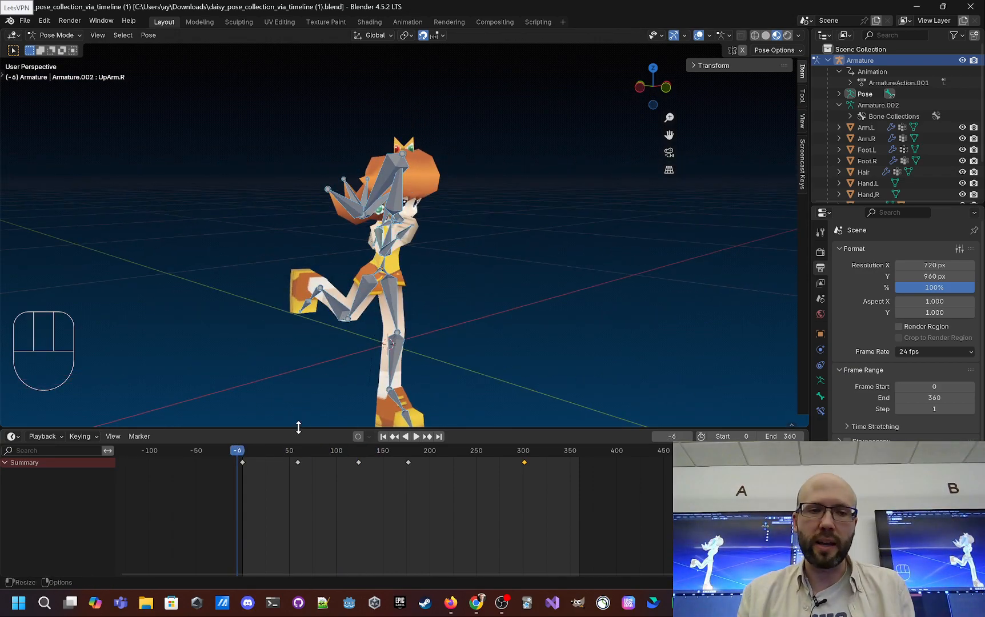
pyautogui.moveTo(238, 451); pyautogui.dragTo(307, 450)
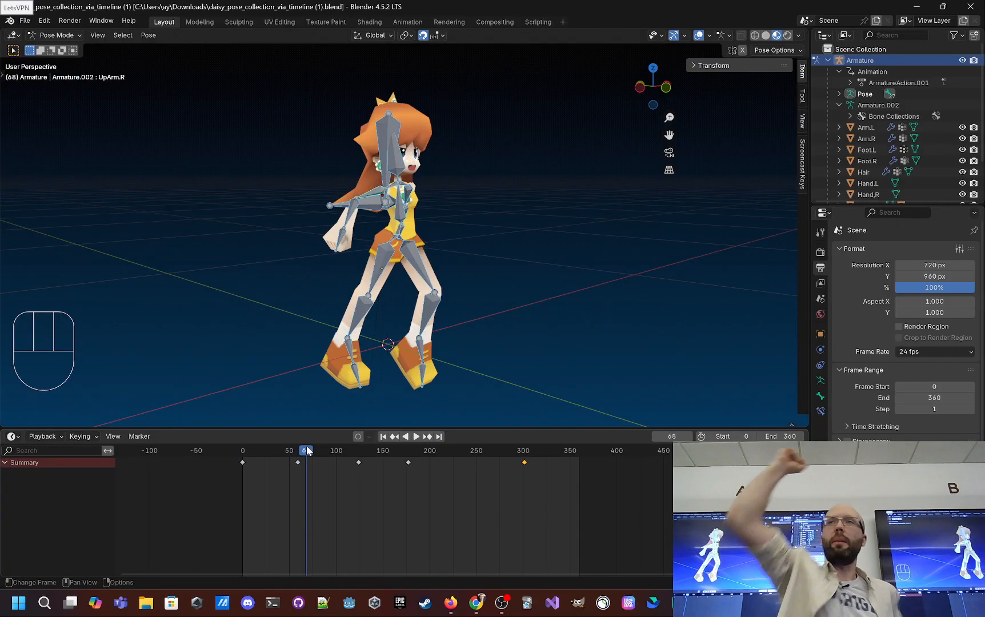
# Scrub through Daisy's remaining keyed poses up to frame 311, then return to the running pose at frame 29
pyautogui.moveTo(307, 451); pyautogui.dragTo(375, 451)
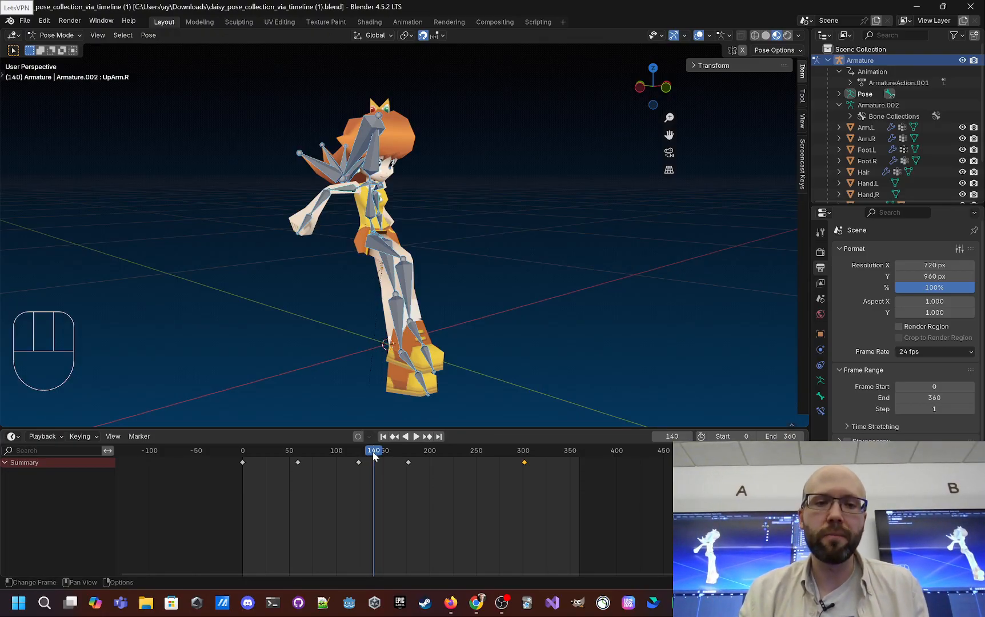
pyautogui.moveTo(375, 455); pyautogui.dragTo(496, 456)
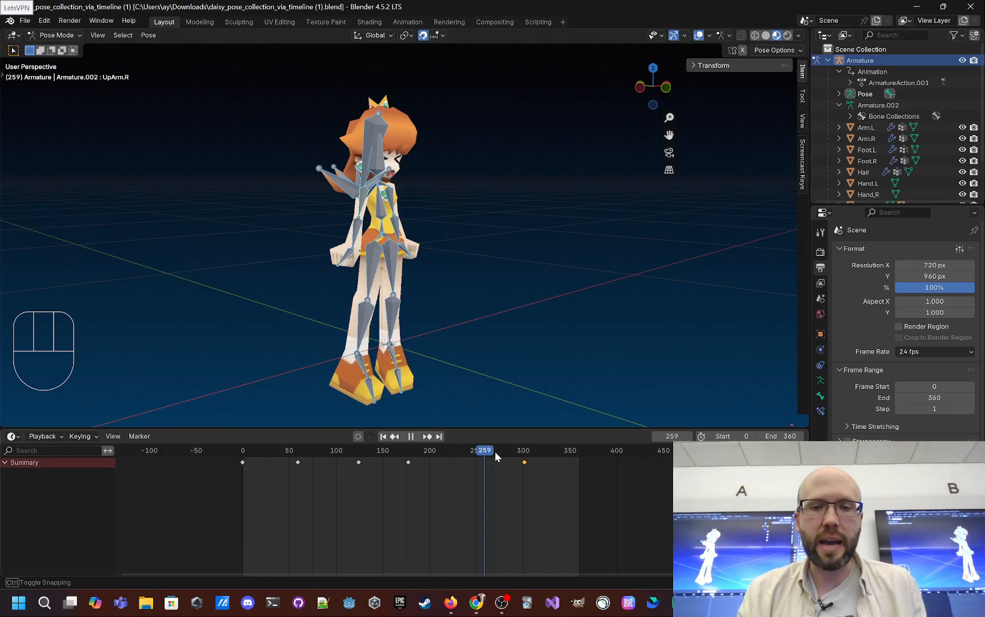
pyautogui.click(534, 451)
pyautogui.moveTo(502, 348); pyautogui.dragTo(535, 390, button='middle')
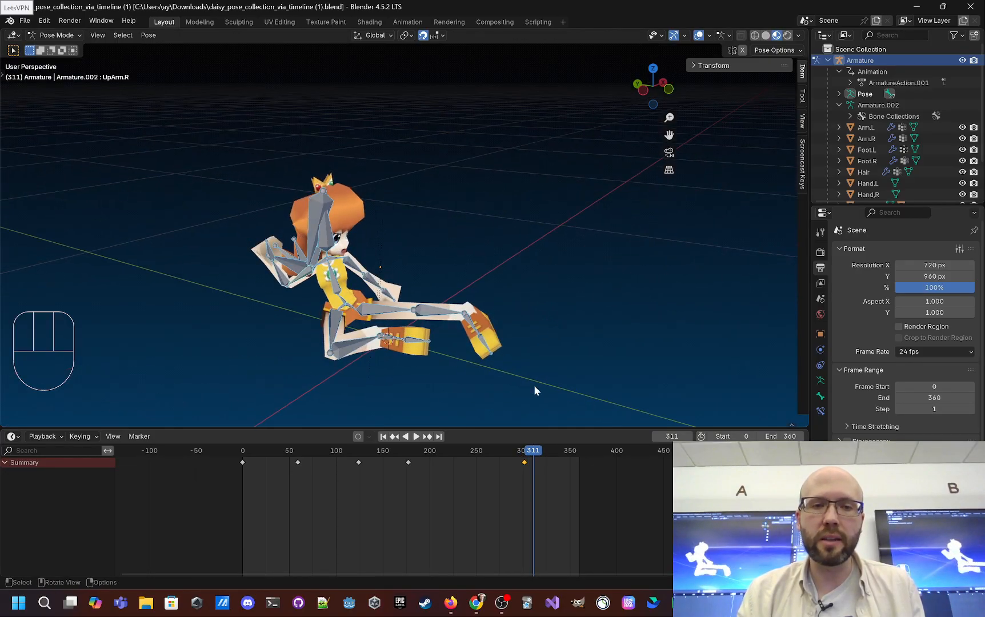
pyautogui.moveTo(531, 457); pyautogui.dragTo(269, 452)
pyautogui.moveTo(503, 336); pyautogui.dragTo(527, 260, button='middle')
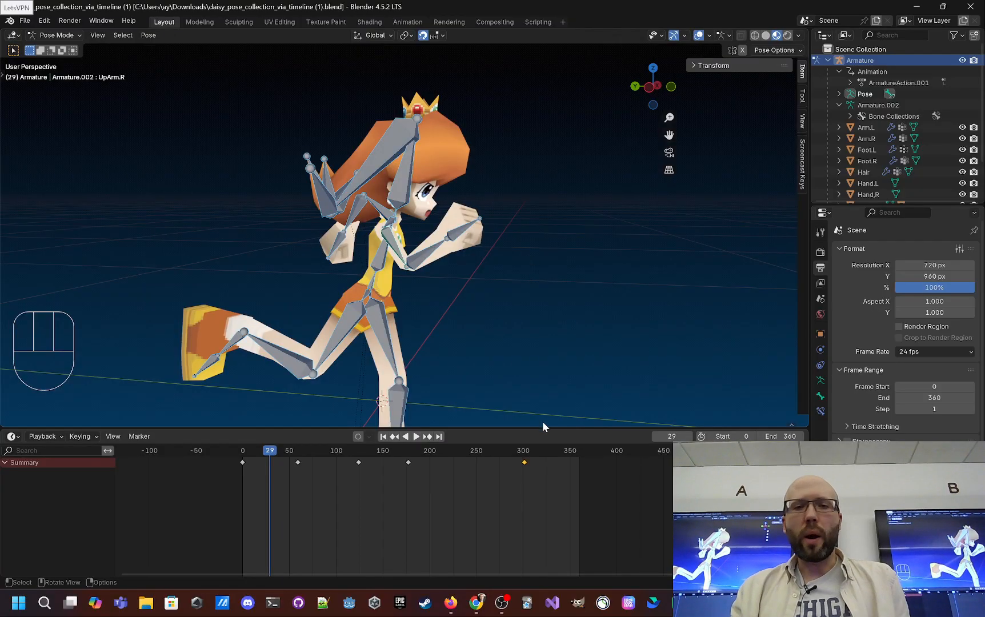
# Give the 3D viewport more height above the timeline and move the playhead to frame 34
pyautogui.moveTo(543, 427); pyautogui.dragTo(541, 450)
pyautogui.scroll(1, 532, 356)
pyautogui.click(270, 477)
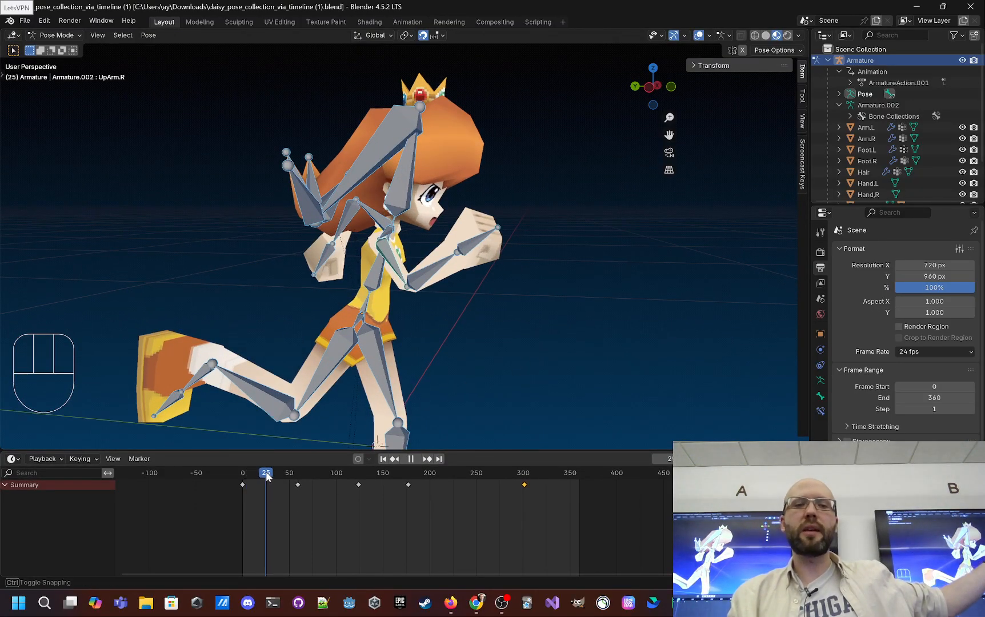
pyautogui.moveTo(285, 473); pyautogui.dragTo(291, 473)
pyautogui.press('a')
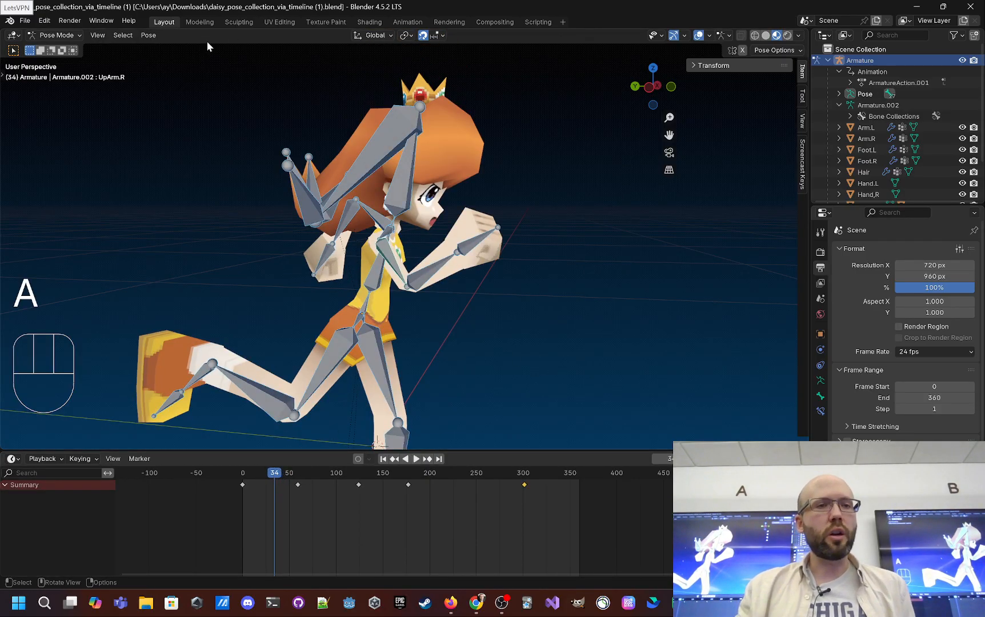
pyautogui.click(57, 35)
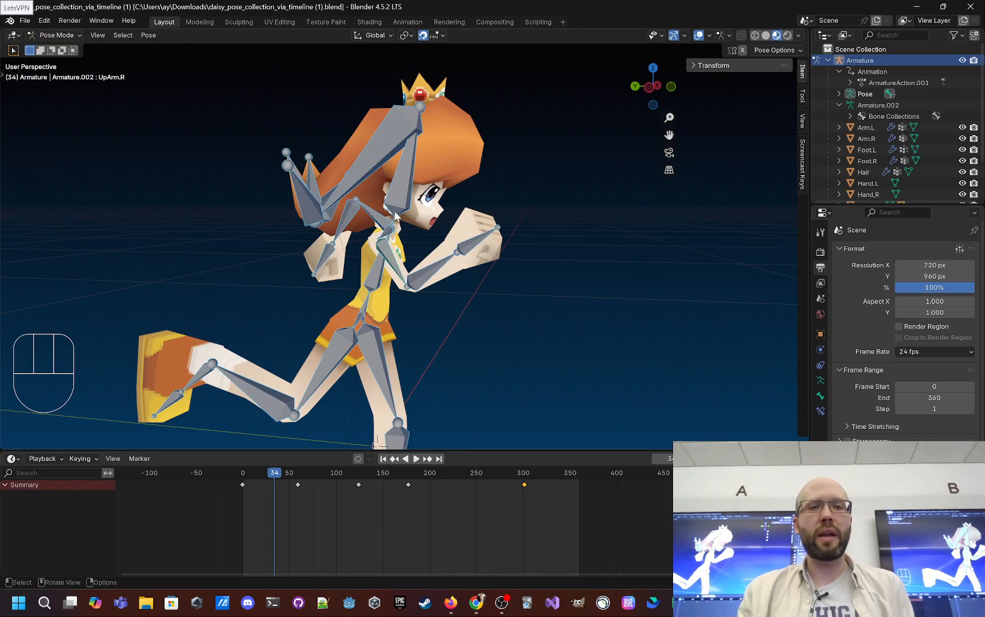
# Try rotating Daisy's UpTorso bone by -15° at frame 34 and undo the rotation
pyautogui.click(509, 303)
pyautogui.moveTo(510, 303); pyautogui.dragTo(411, 251, button='middle')
pyautogui.click(396, 257)
pyautogui.press('r')
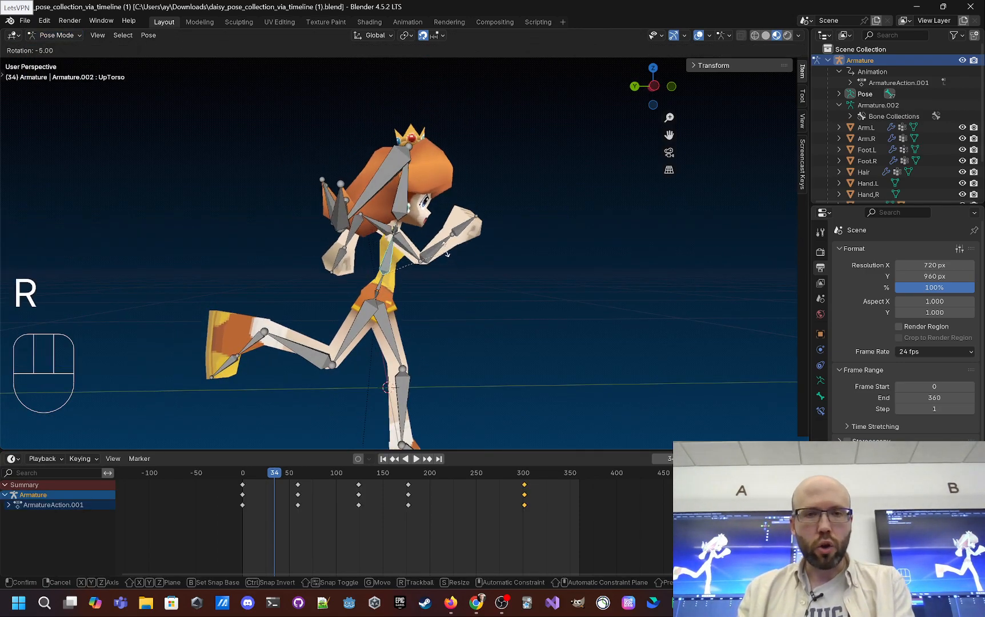
pyautogui.click(441, 241)
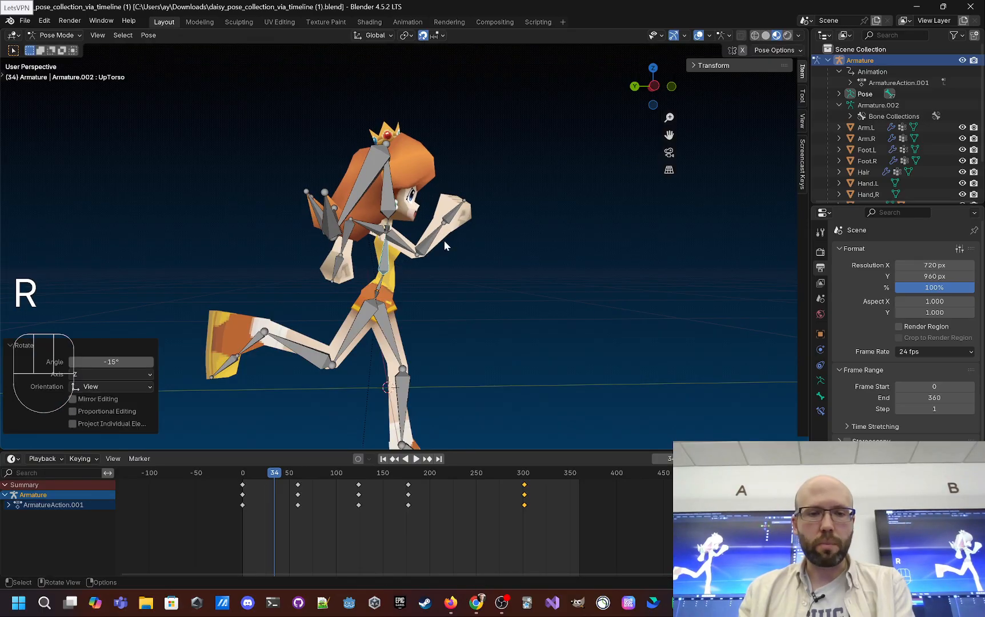
pyautogui.hotkey('ctrl', 'z')
# Try Auto Keying by enabling it and rotating the UpTorso bone by -20° at frame 34, and undo the result
pyautogui.click(358, 459)
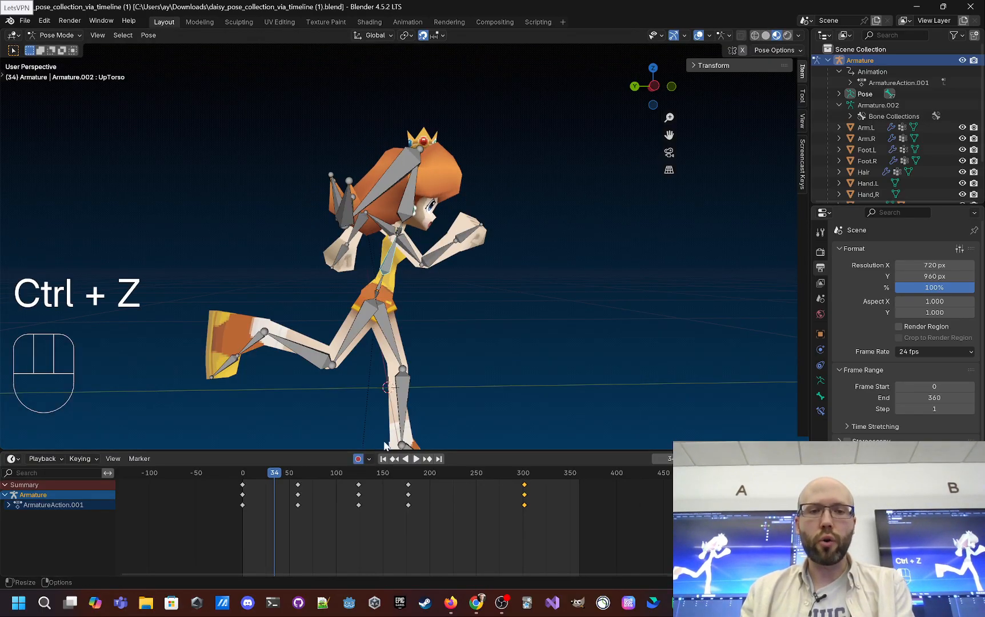
pyautogui.press('r')
pyautogui.click(506, 285)
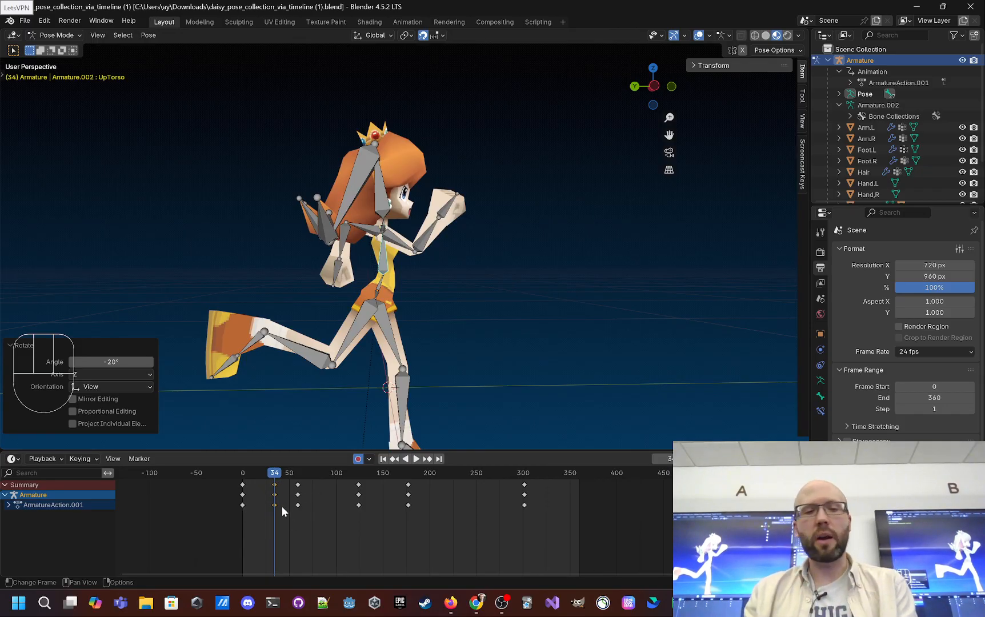
pyautogui.hotkey('ctrl', 'z')
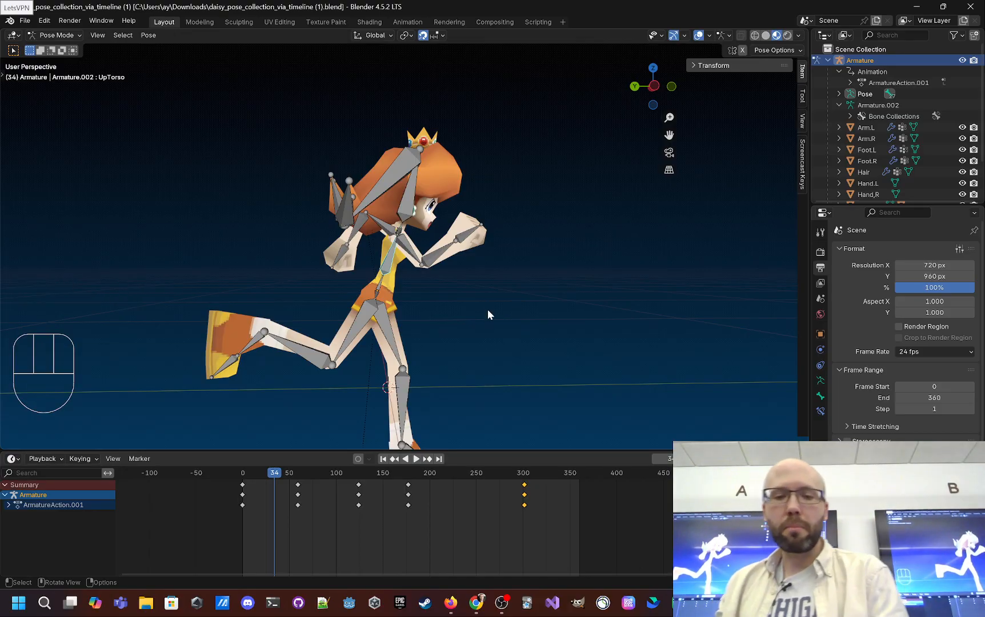
# Rotate the UpTorso bone by -20°, insert a keyframe manually at frame 34, and undo both changes
pyautogui.press('r')
pyautogui.click(460, 292)
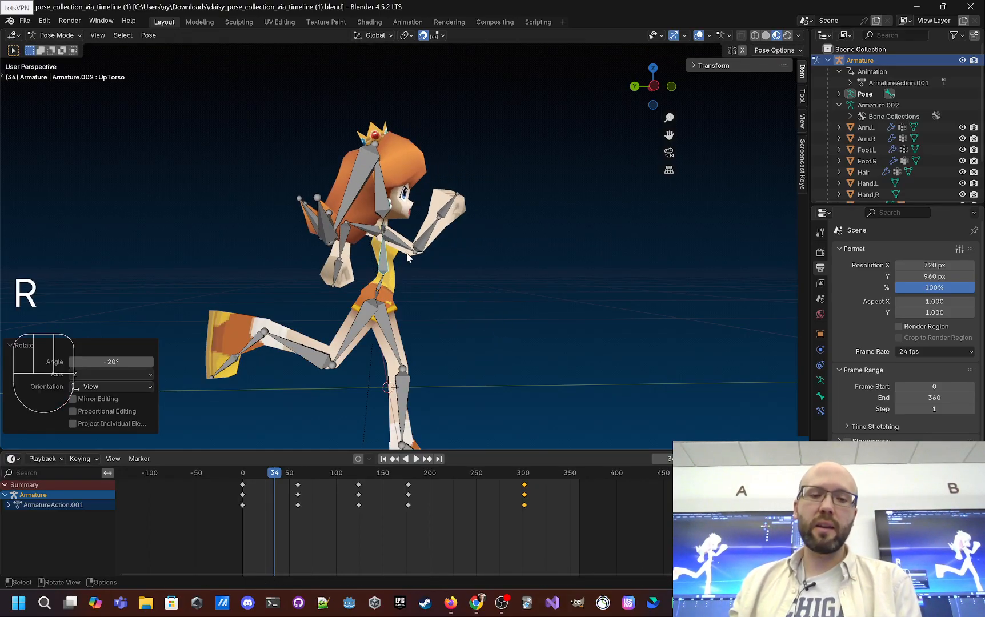
pyautogui.press('i')
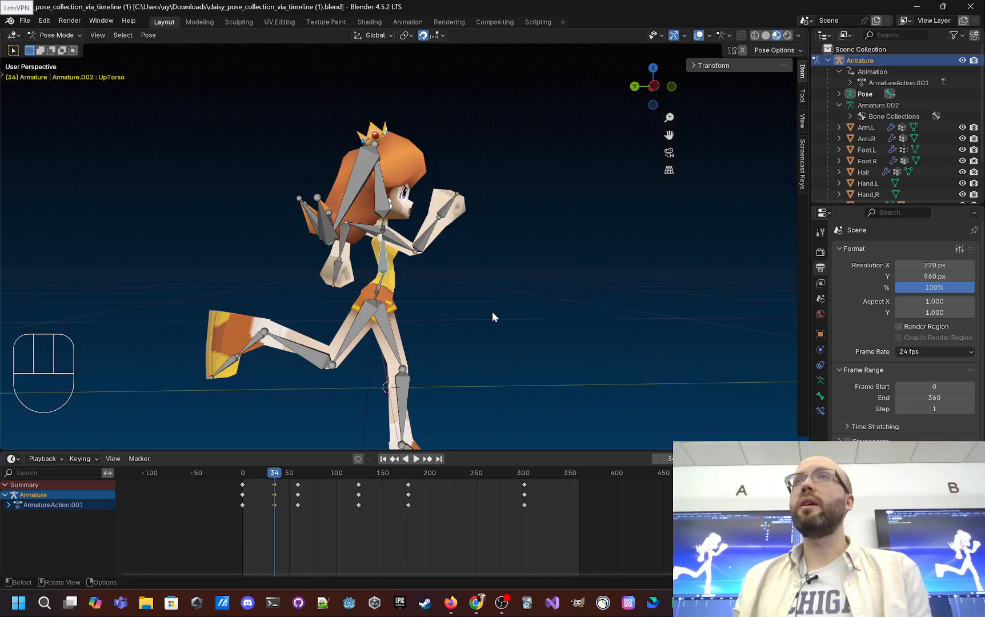
pyautogui.hotkey('ctrl', 'z')
pyautogui.hotkey('ctrl', 'z')
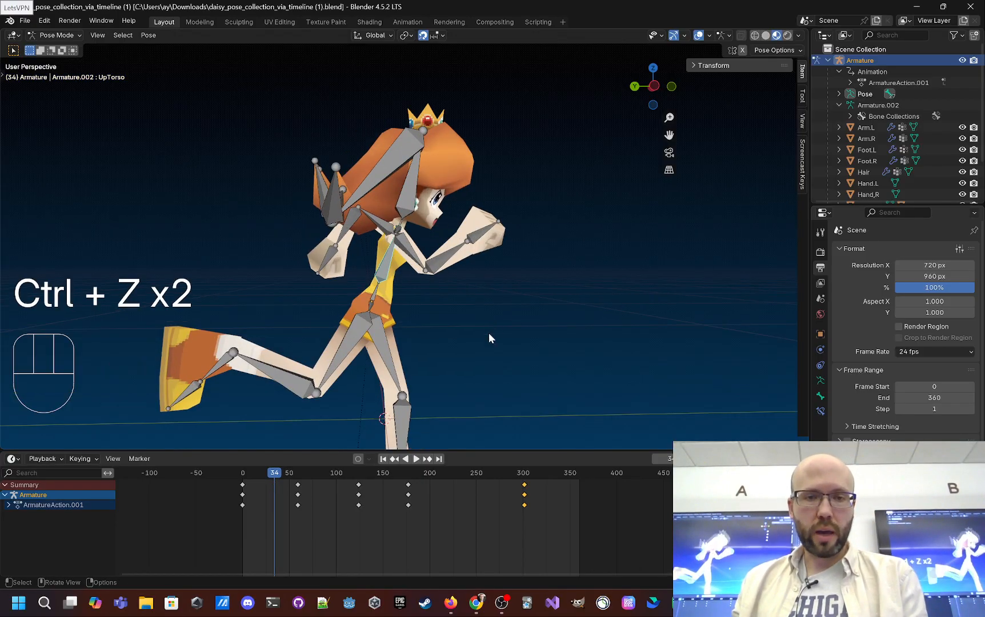
# Lean the LoTorso bone back by -15° and freely rotate the LoArm.R bone with trackball rotation, without keying them
pyautogui.press('r')
pyautogui.click(457, 253)
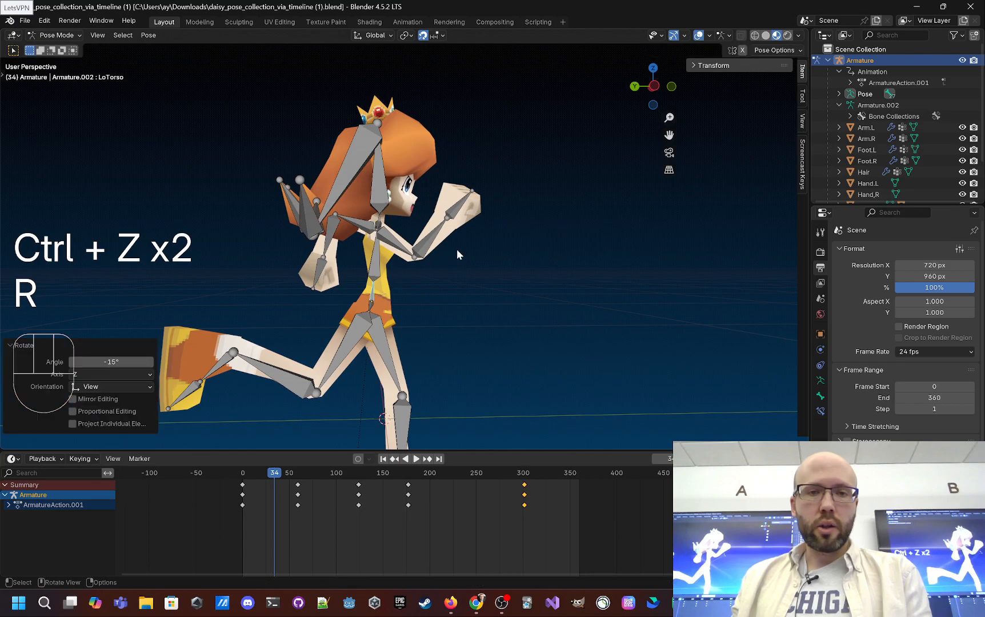
pyautogui.moveTo(457, 249); pyautogui.dragTo(511, 264, button='middle')
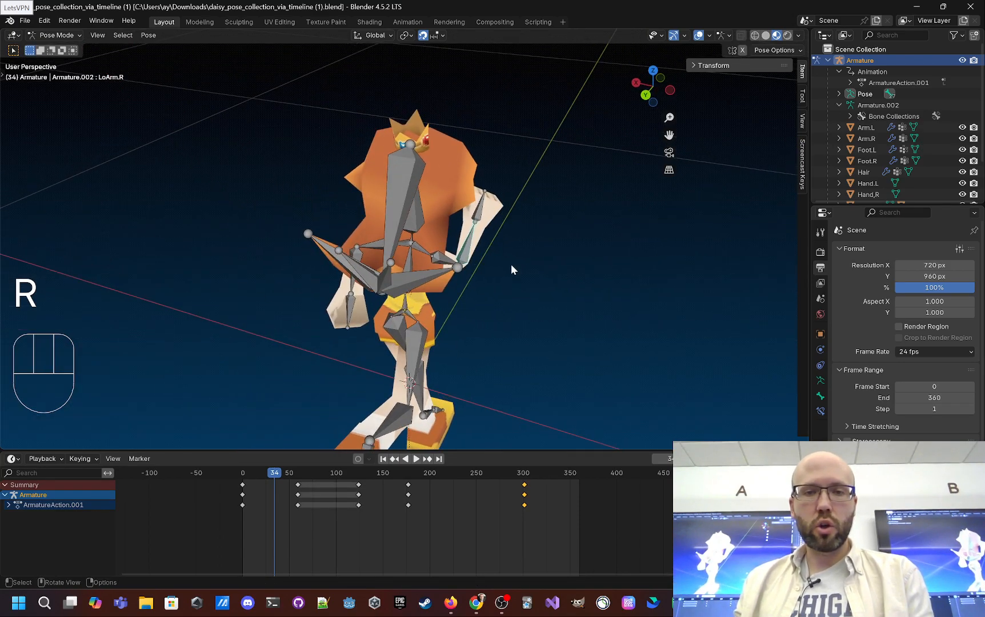
pyautogui.press('r')
pyautogui.press('r')
pyautogui.click(605, 144)
pyautogui.moveTo(606, 144); pyautogui.dragTo(396, 262, button='middle')
# Raise the right leg into a kick by rotating UpLeg.R by about -135° and LoLeg.R by -65°, and inspect it from several sides
pyautogui.click(398, 309)
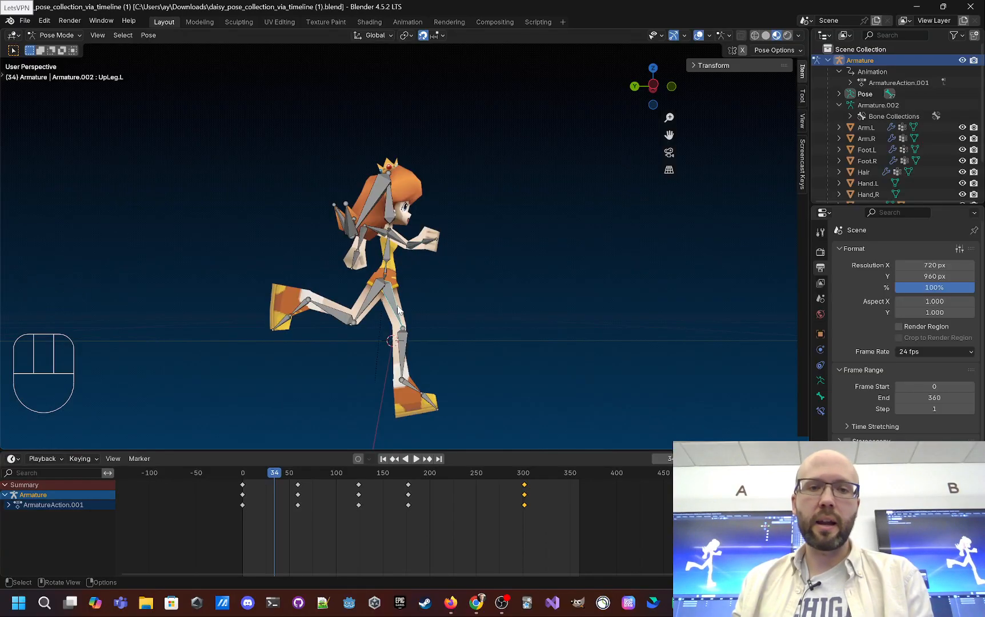
pyautogui.click(361, 302)
pyautogui.press('r')
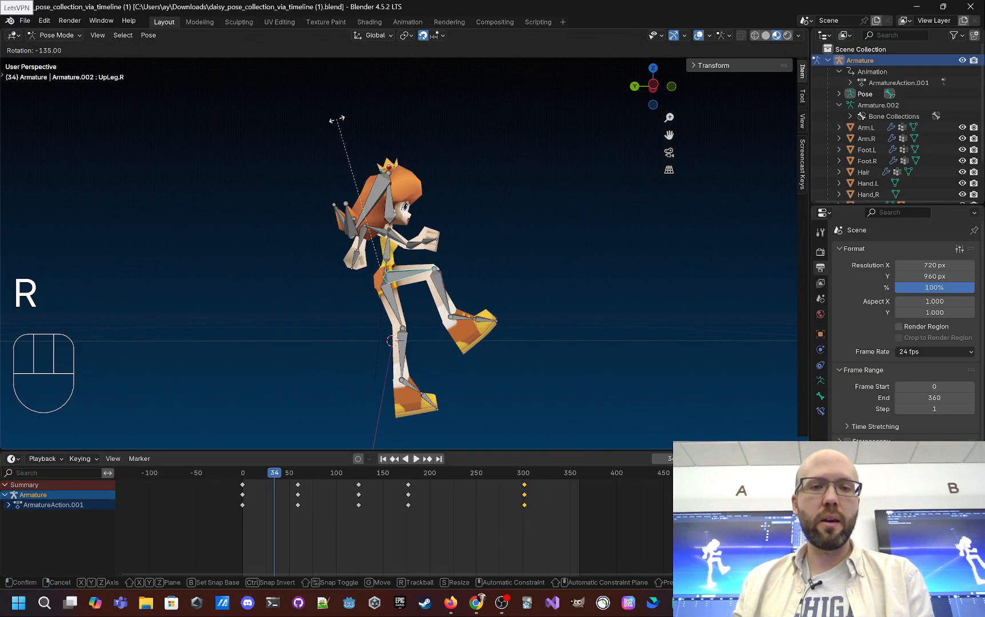
pyautogui.click(336, 119)
pyautogui.click(449, 285)
pyautogui.press('r')
pyautogui.press('r')
pyautogui.click(550, 234)
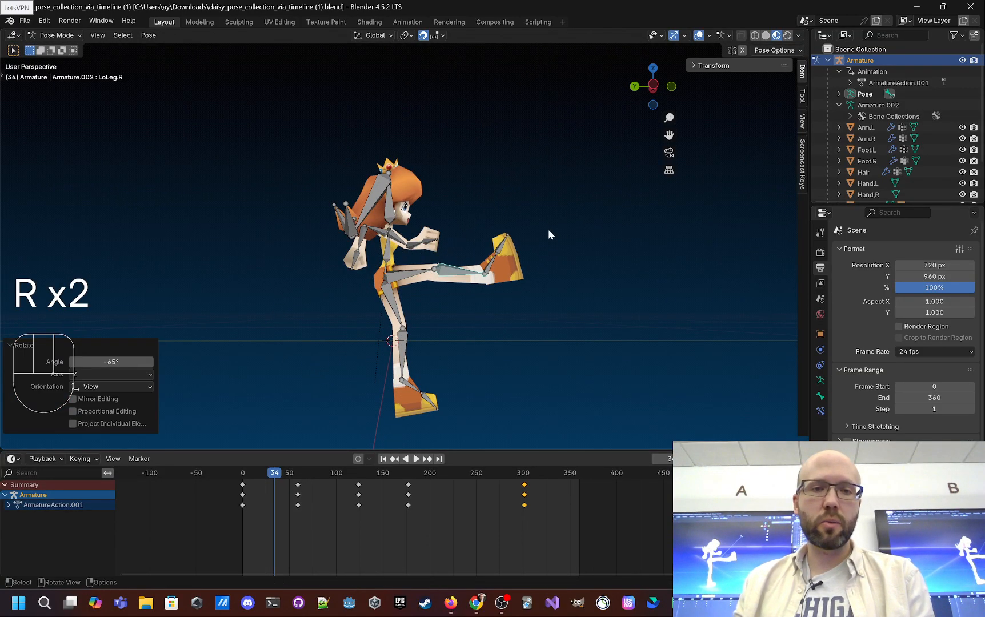
pyautogui.moveTo(548, 230); pyautogui.dragTo(485, 303, button='middle')
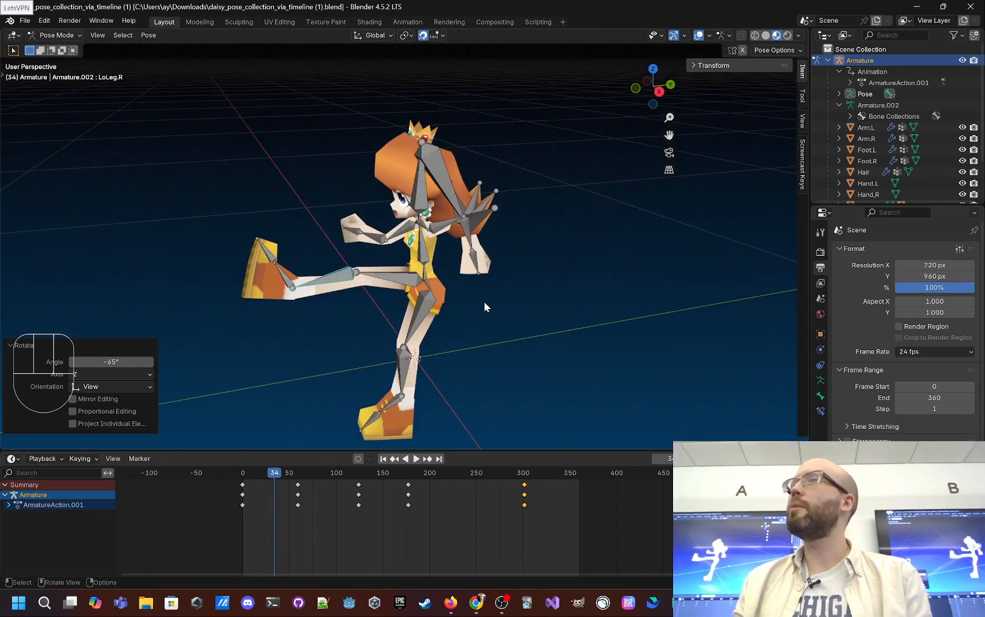
pyautogui.moveTo(542, 258); pyautogui.dragTo(518, 278, button='middle')
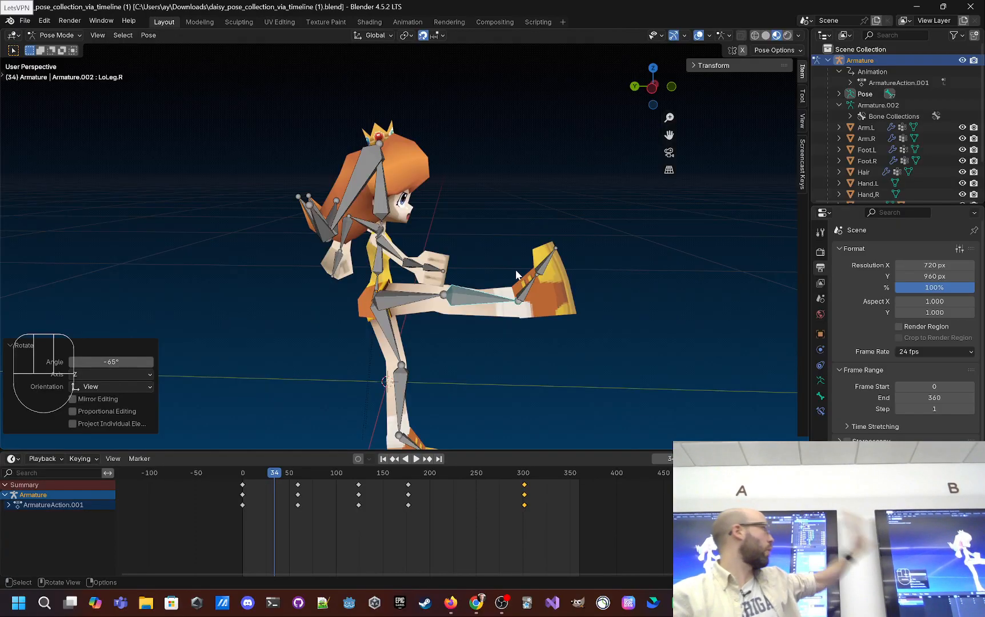
pyautogui.scroll(-1, 543, 279)
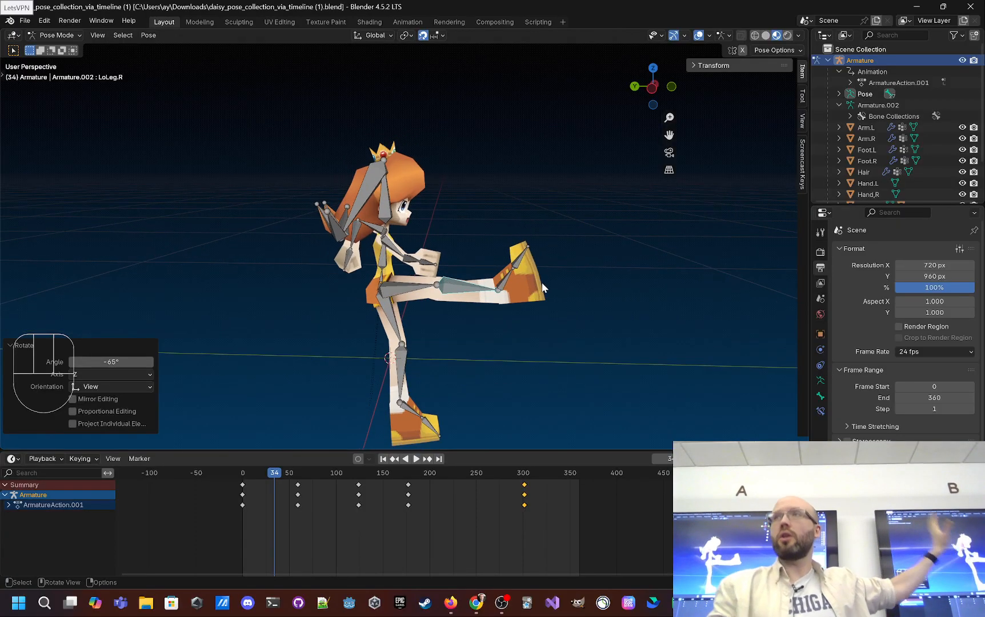
pyautogui.moveTo(541, 283); pyautogui.dragTo(469, 316, button='middle')
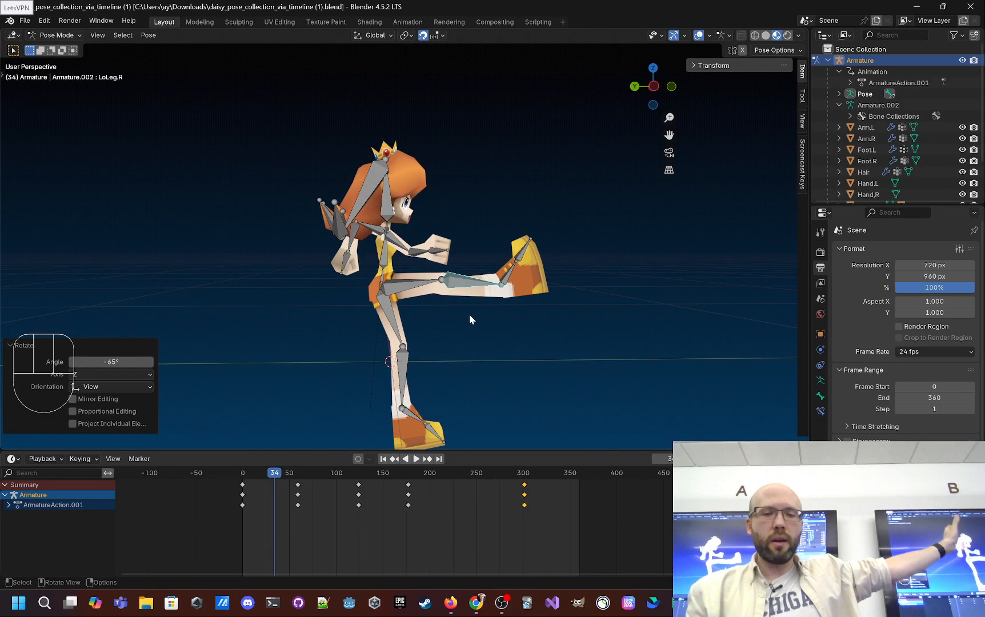
# Scrub to frame 31 to discard the unkeyed kick, and rebuild it by rotating UpLeg.R by -140° and LoLeg.R by -55°
pyautogui.click(277, 475)
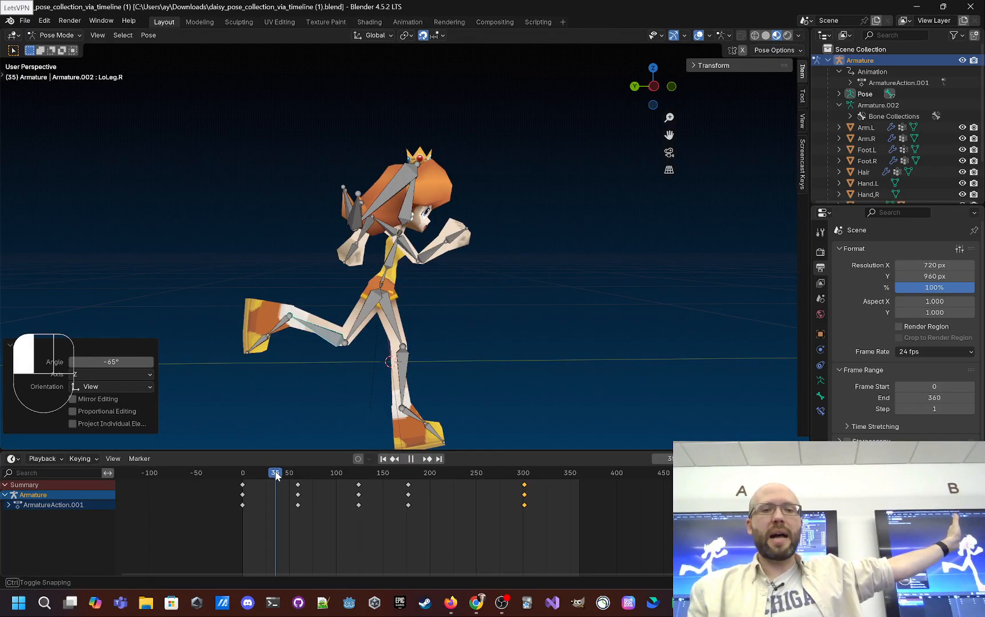
pyautogui.moveTo(276, 476); pyautogui.dragTo(271, 476)
pyautogui.click(368, 321)
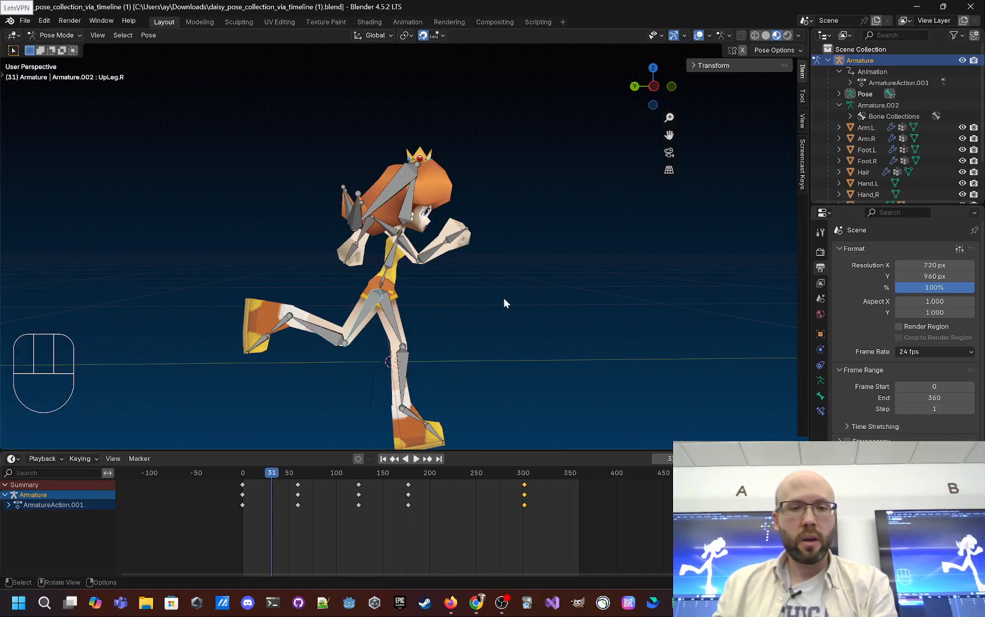
pyautogui.press('r')
pyautogui.click(457, 293)
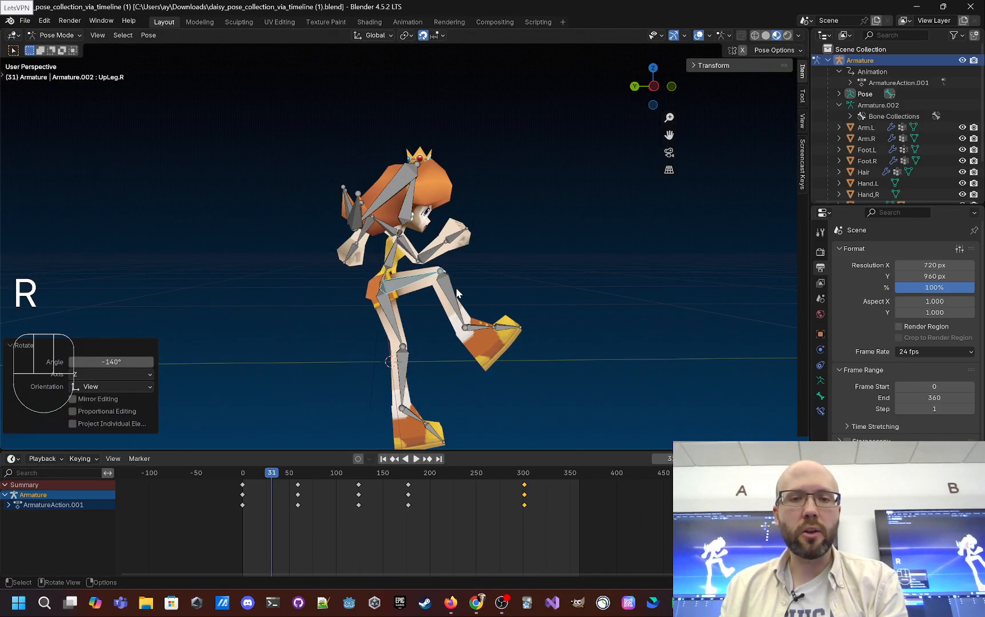
pyautogui.click(457, 293)
pyautogui.press('r')
pyautogui.click(474, 275)
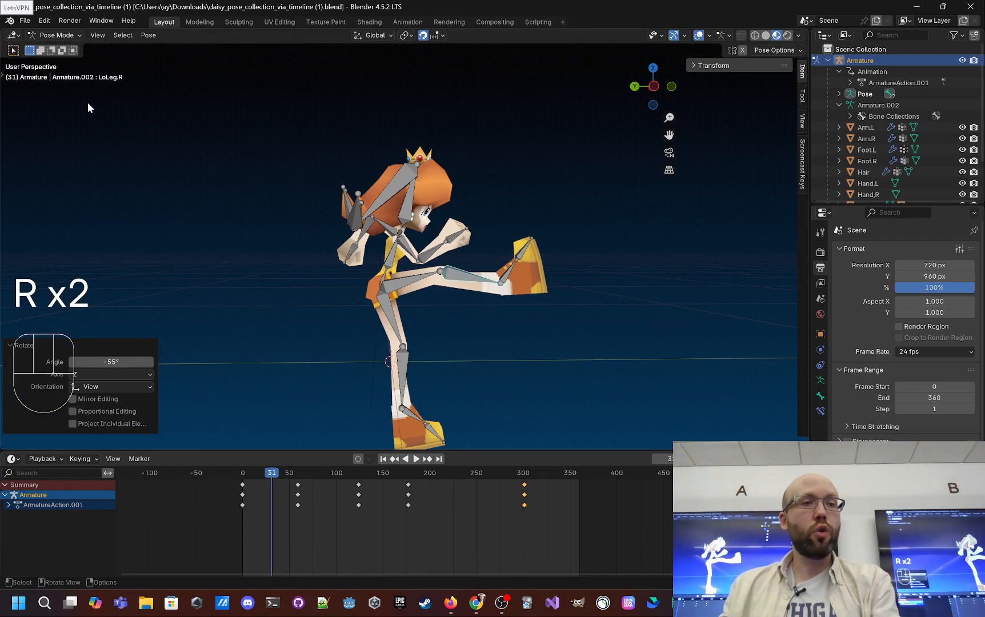
# Inspect the armature's rest position in Edit Mode and return to Pose Mode
pyautogui.press('Tab')
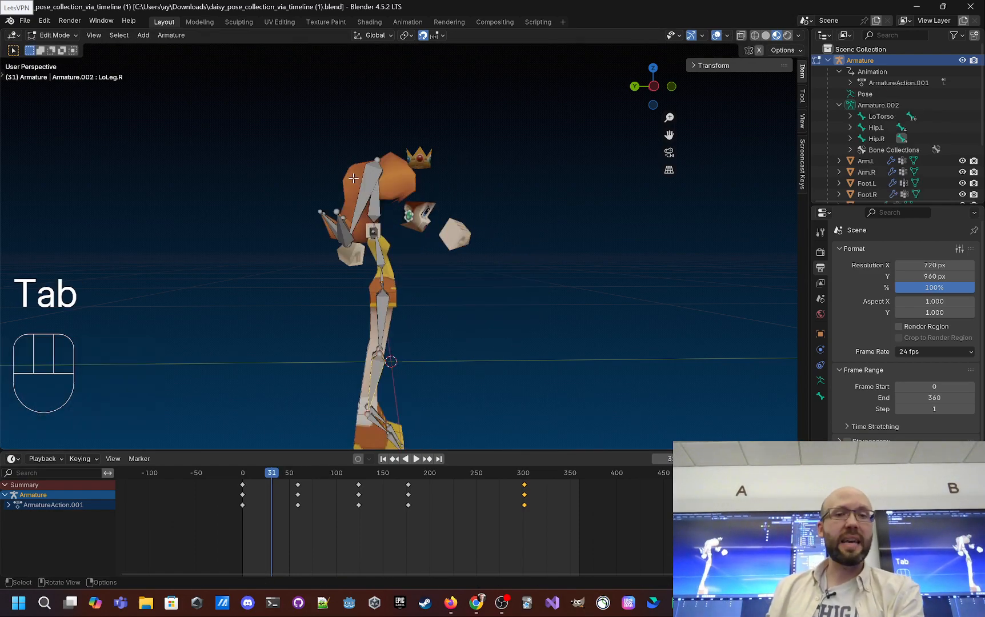
pyautogui.moveTo(460, 284); pyautogui.dragTo(331, 284, button='middle')
pyautogui.scroll(3, 365, 277)
pyautogui.moveTo(422, 266); pyautogui.dragTo(407, 294, button='middle')
pyautogui.press('Tab')
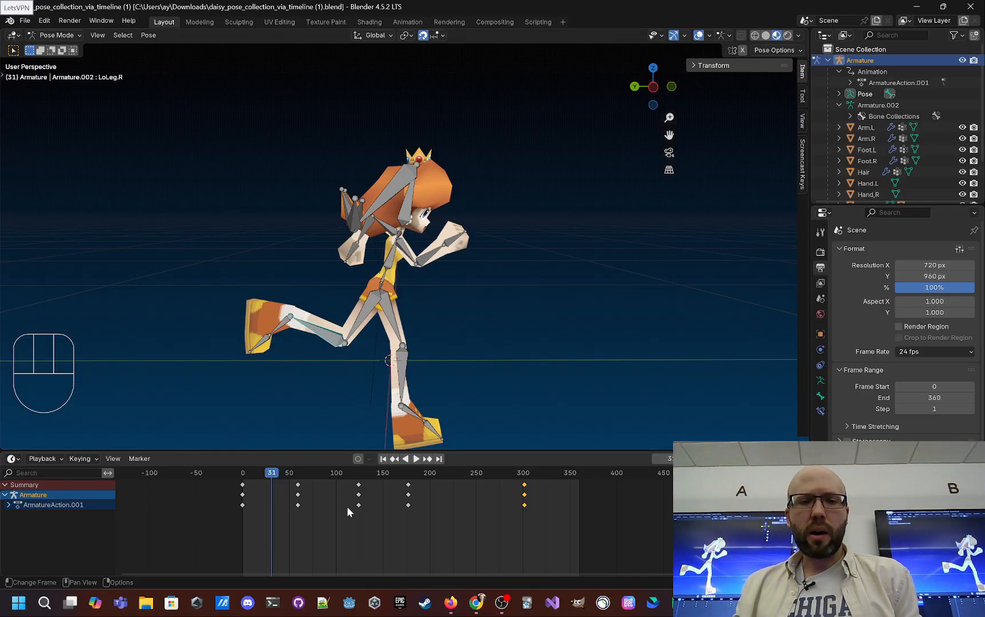
# Turn on Auto Keying for the timeline
pyautogui.click(358, 458)
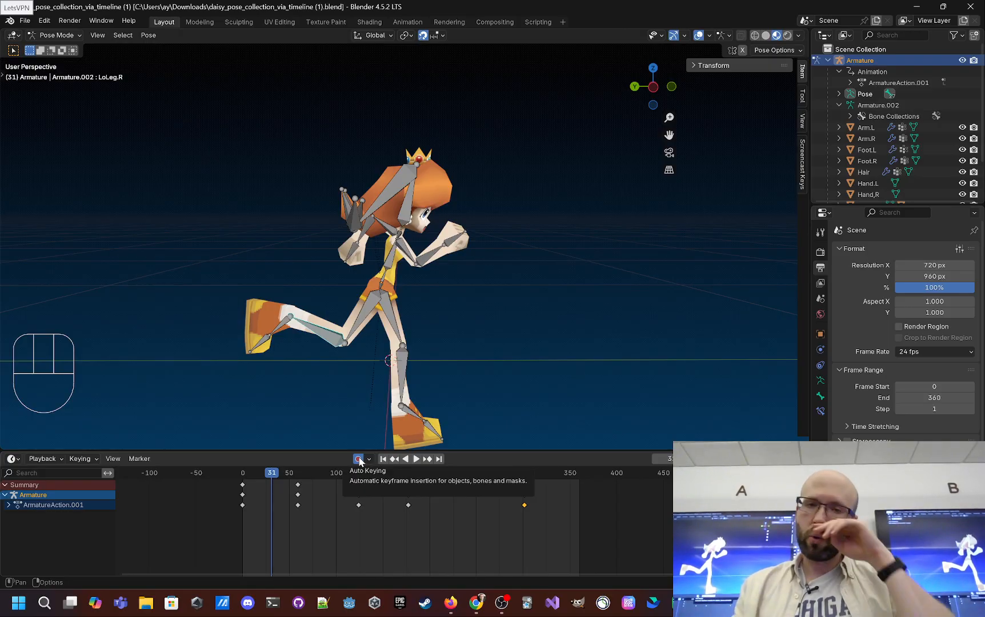
pyautogui.scroll(2, 472, 341)
pyautogui.moveTo(472, 342)
pyautogui.mouseDown(button='middle')
pyautogui.moveTo(465, 360)
pyautogui.moveTo(469, 346)
pyautogui.mouseUp(button='middle')
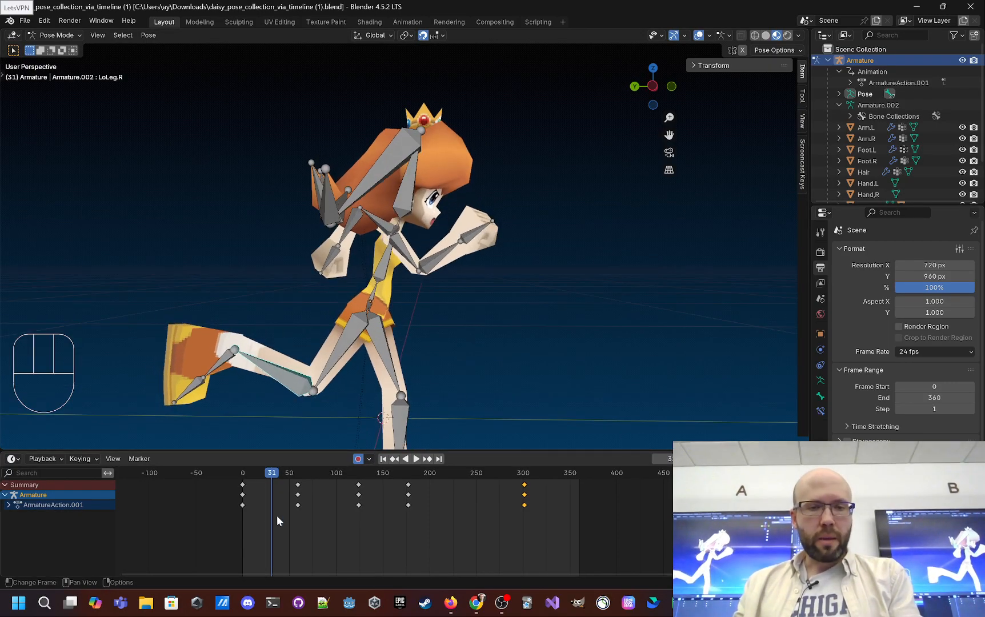
# Go to the keyed pose at frame 59, select its keyframes, and scrub back to frame 33
pyautogui.moveTo(271, 476); pyautogui.dragTo(298, 475)
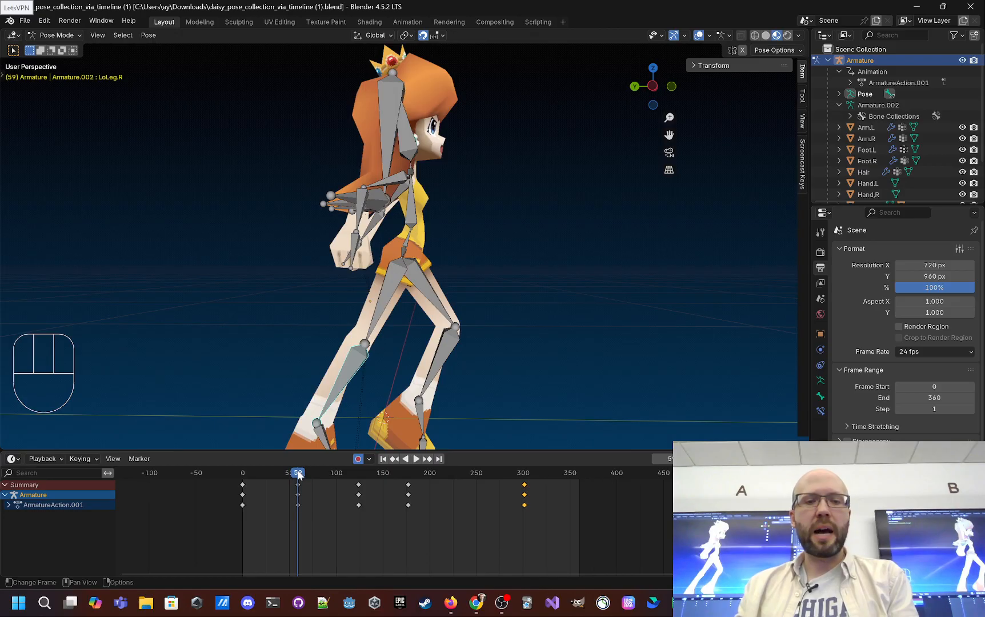
pyautogui.moveTo(320, 543); pyautogui.dragTo(286, 485)
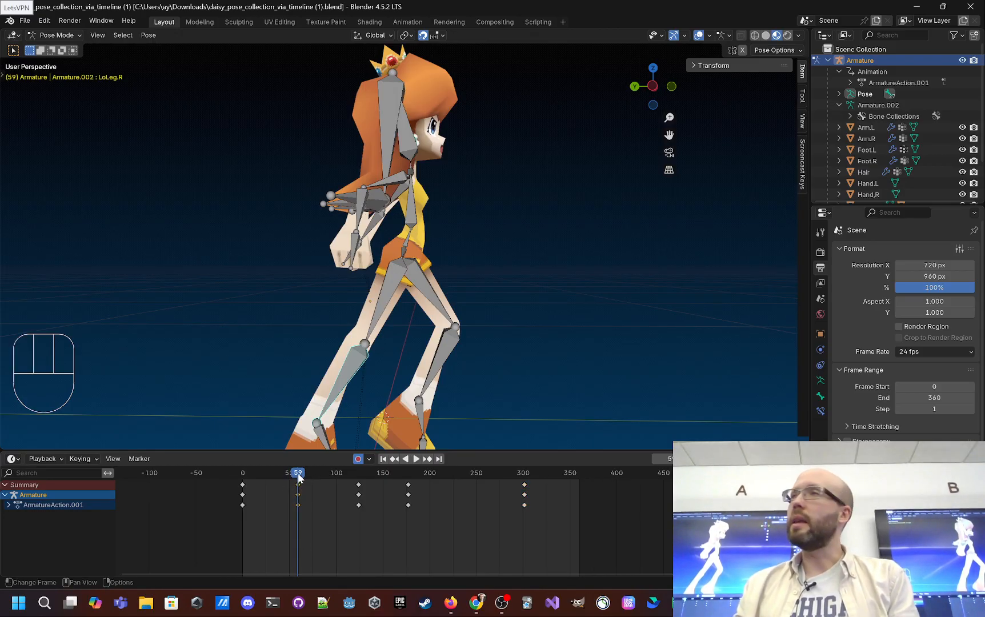
pyautogui.moveTo(298, 477); pyautogui.dragTo(273, 475)
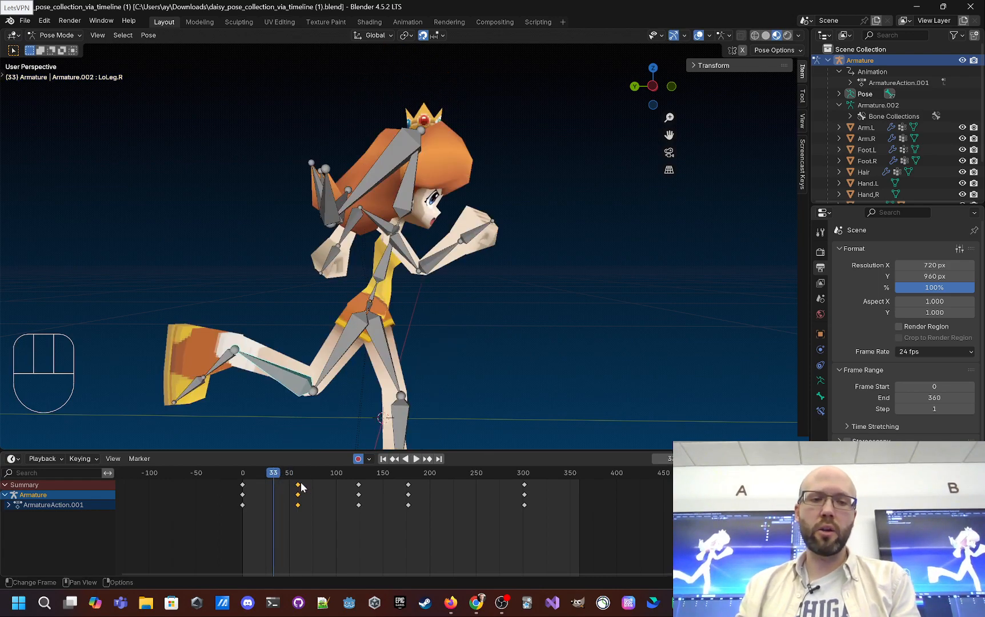
# Clear the bone selection and open the armature data properties followed by the LoLeg.R bone properties
pyautogui.scroll(-1, 465, 319)
pyautogui.click(468, 325)
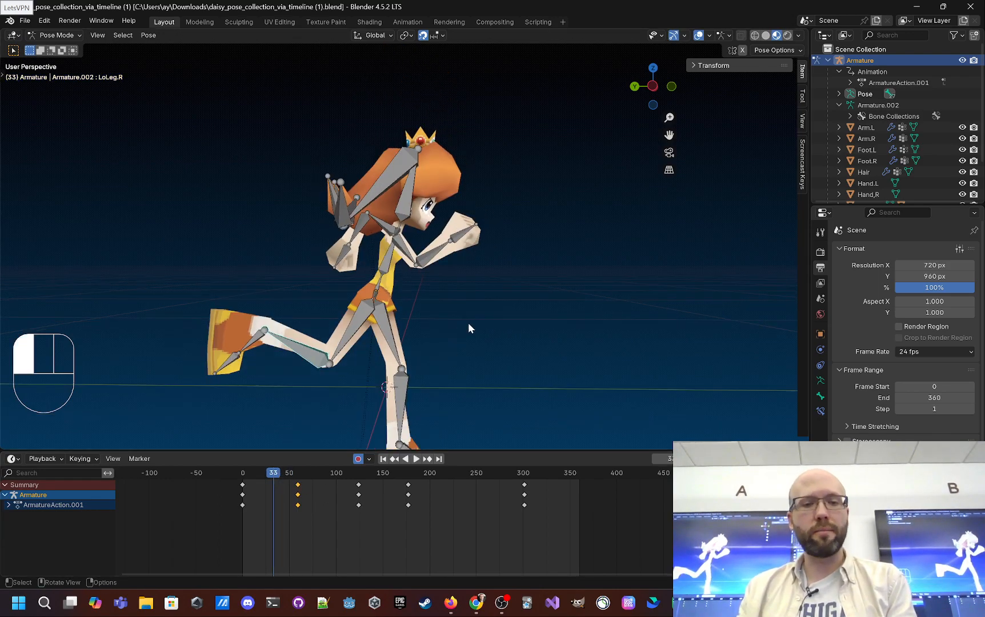
pyautogui.moveTo(449, 337)
pyautogui.mouseDown(button='middle')
pyautogui.moveTo(426, 334)
pyautogui.moveTo(442, 338)
pyautogui.mouseUp(button='middle')
pyautogui.press('Escape')
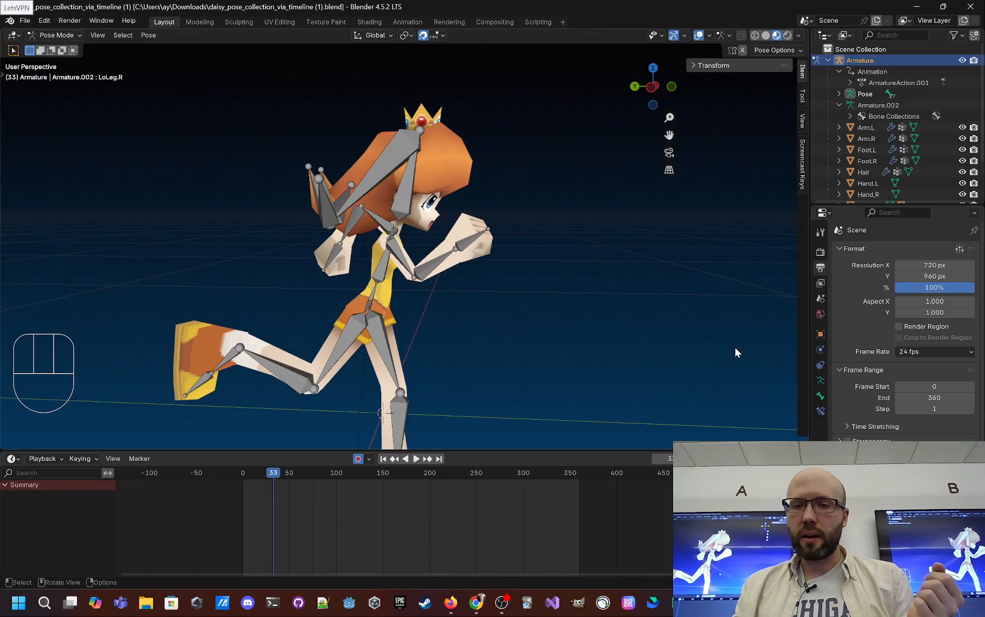
pyautogui.click(820, 379)
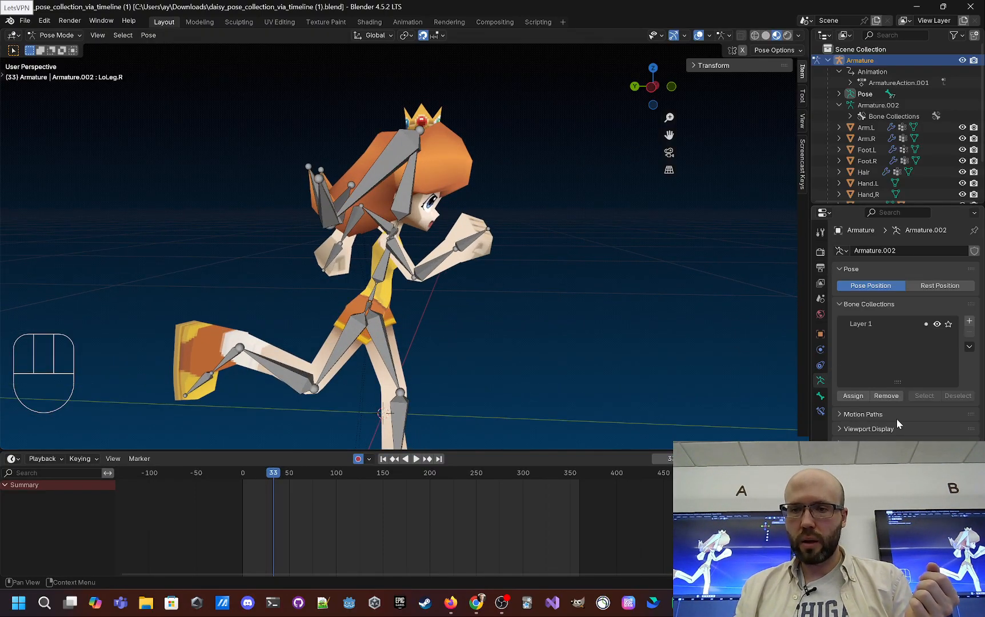
pyautogui.click(820, 396)
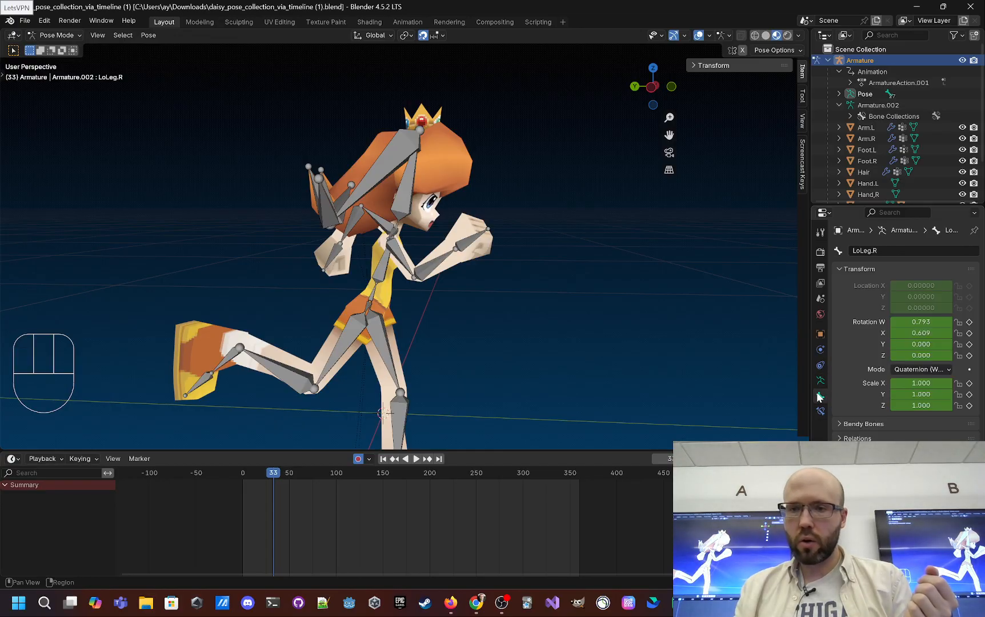
# Switch from Pose Mode to Object Mode, select the Torso mesh and show its vertex groups
pyautogui.click(820, 333)
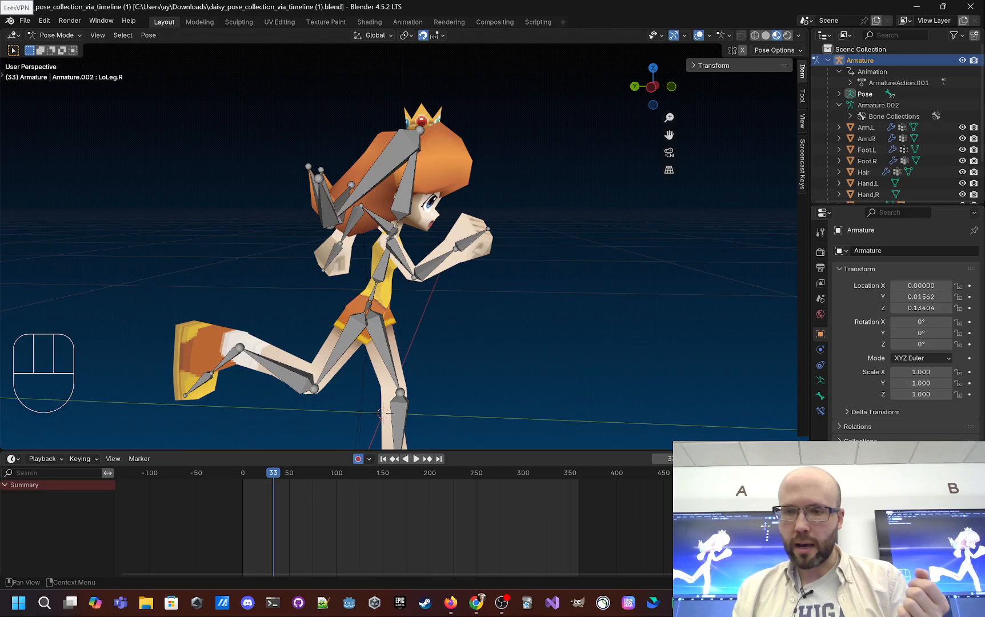
pyautogui.click(821, 393)
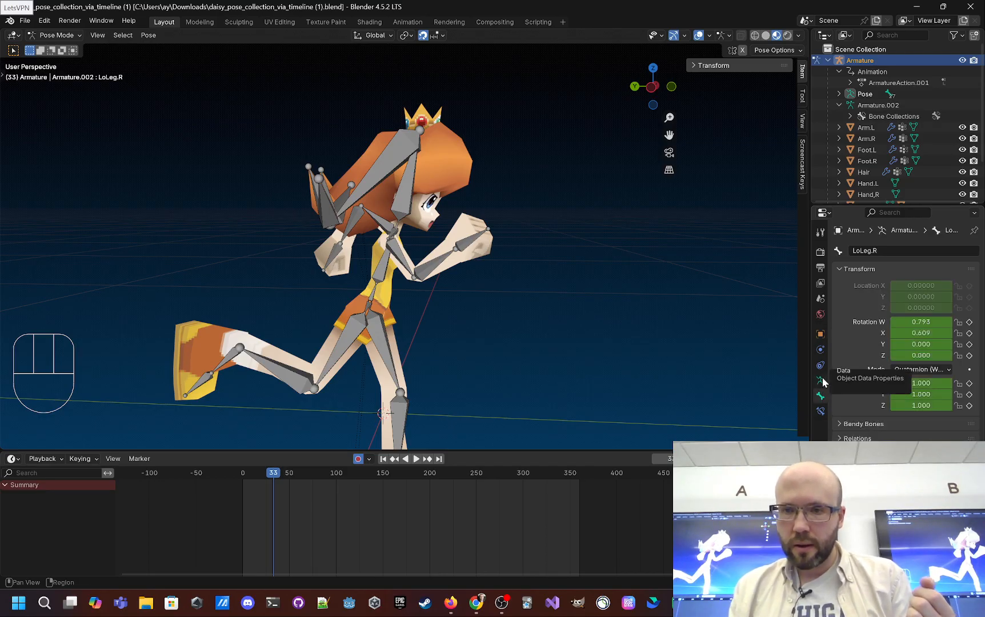
pyautogui.click(63, 35)
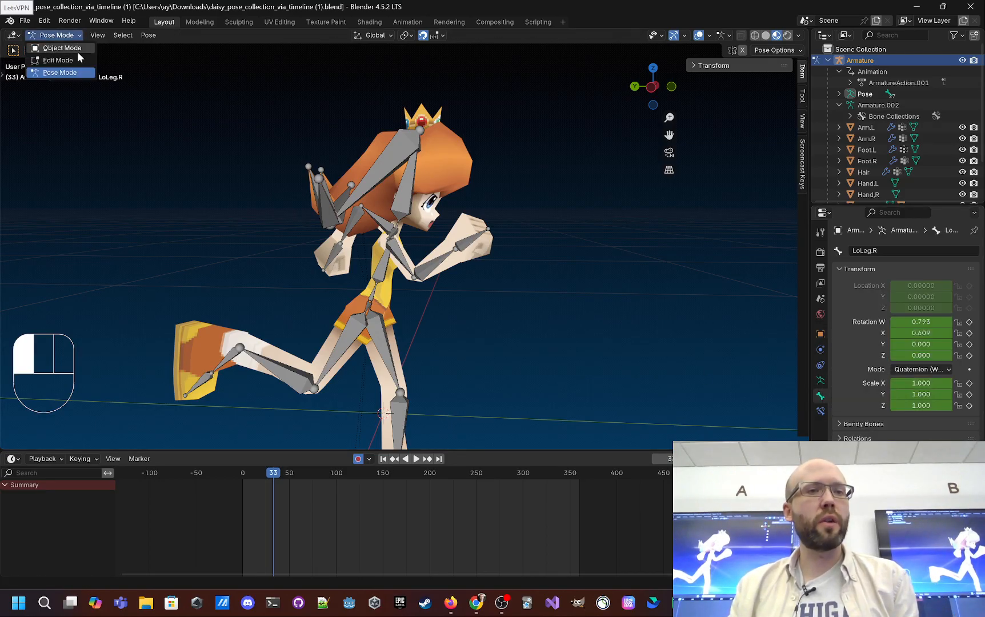
pyautogui.click(77, 50)
pyautogui.click(419, 226)
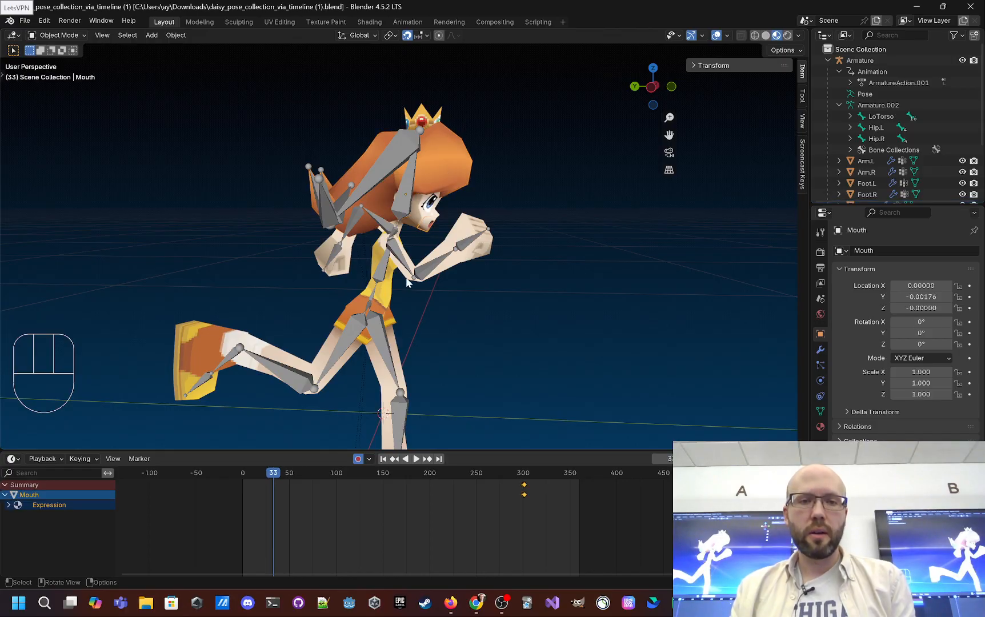
pyautogui.click(389, 287)
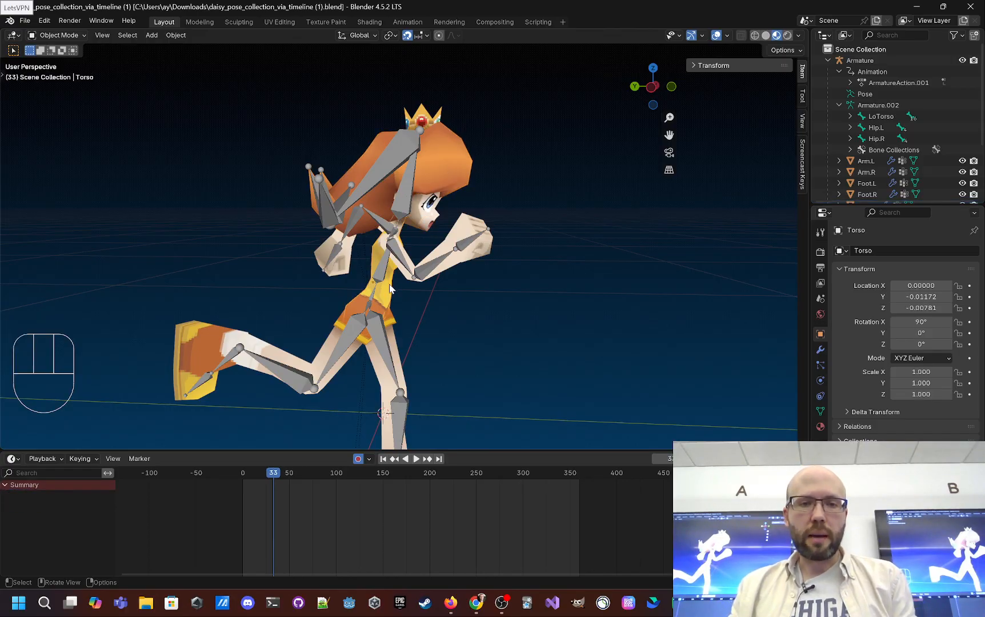
pyautogui.click(821, 410)
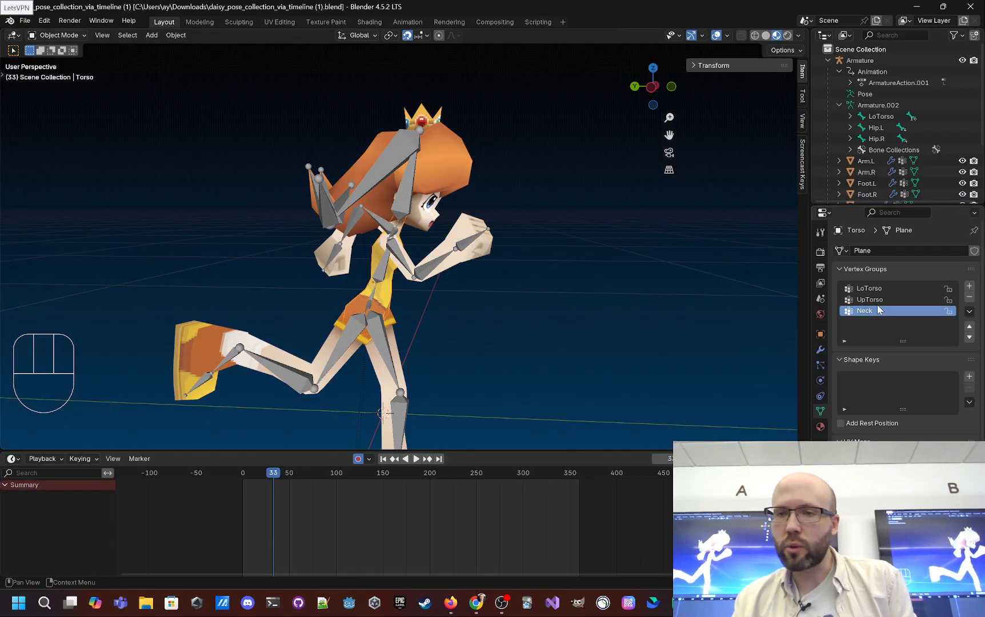
pyautogui.scroll(-3, 882, 338)
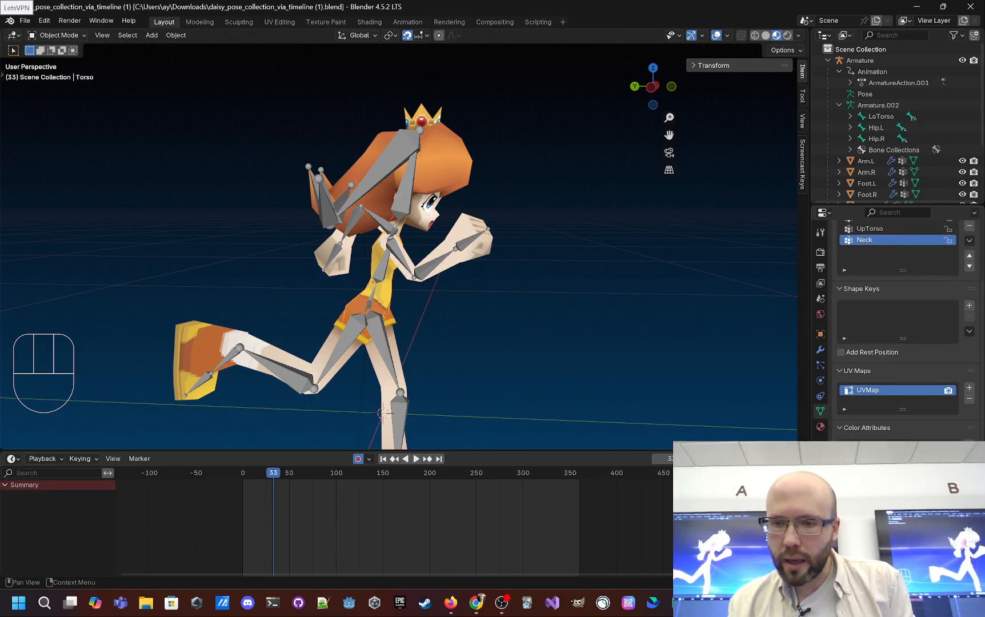
pyautogui.scroll(3, 851, 431)
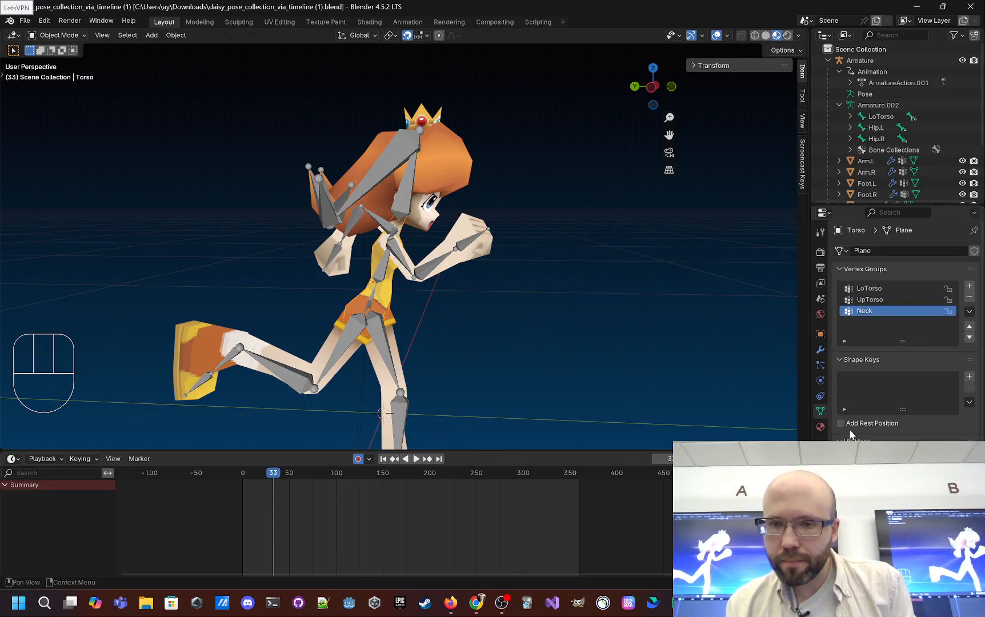
# Look through the Torso's object properties and the world, scene and render properties, and return to its mesh data properties
pyautogui.click(821, 349)
pyautogui.click(820, 334)
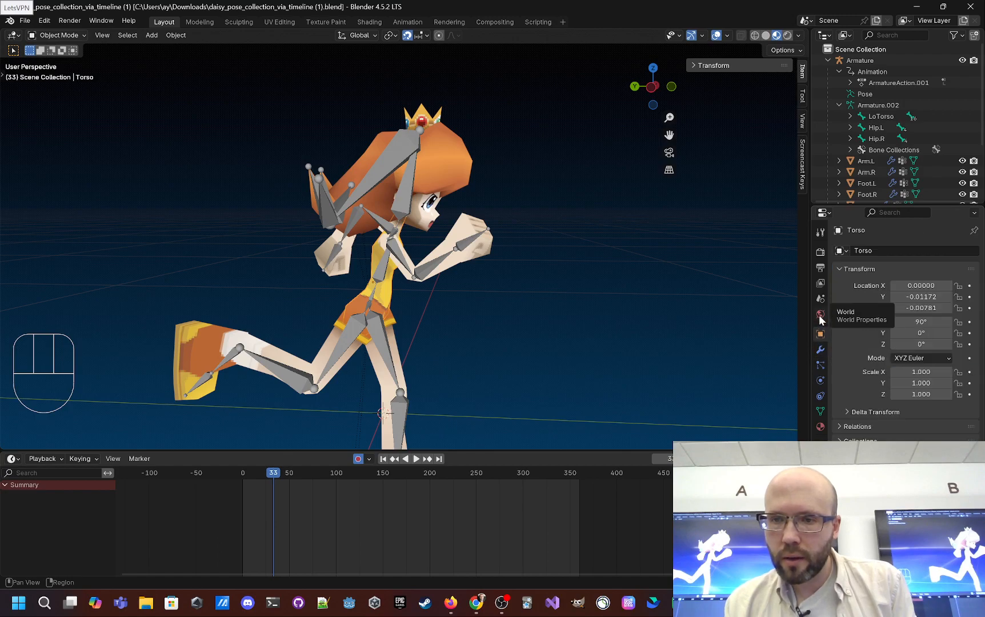
pyautogui.click(820, 313)
pyautogui.click(820, 298)
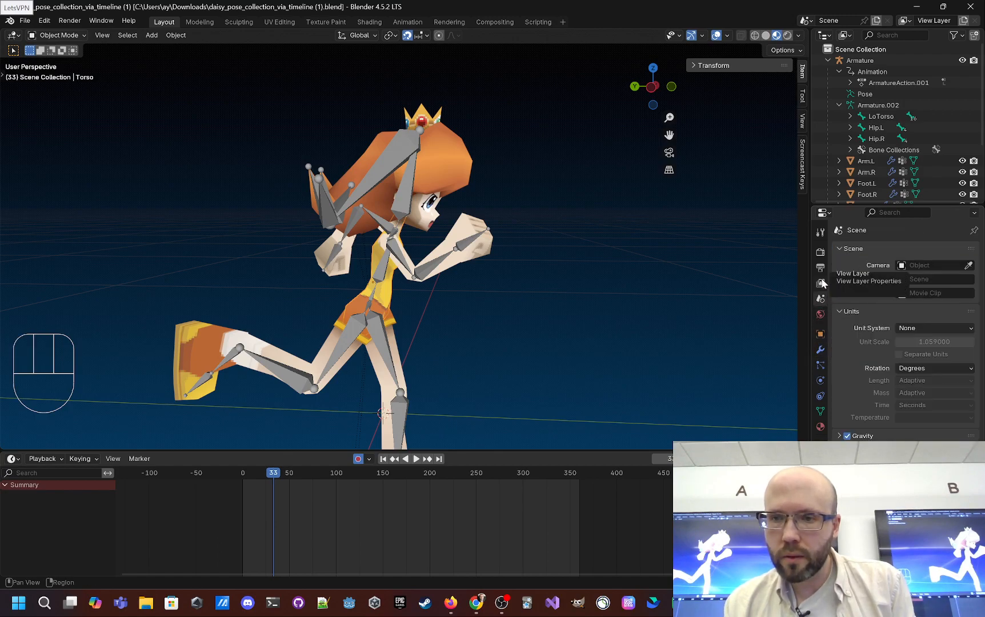
pyautogui.click(820, 283)
pyautogui.click(820, 251)
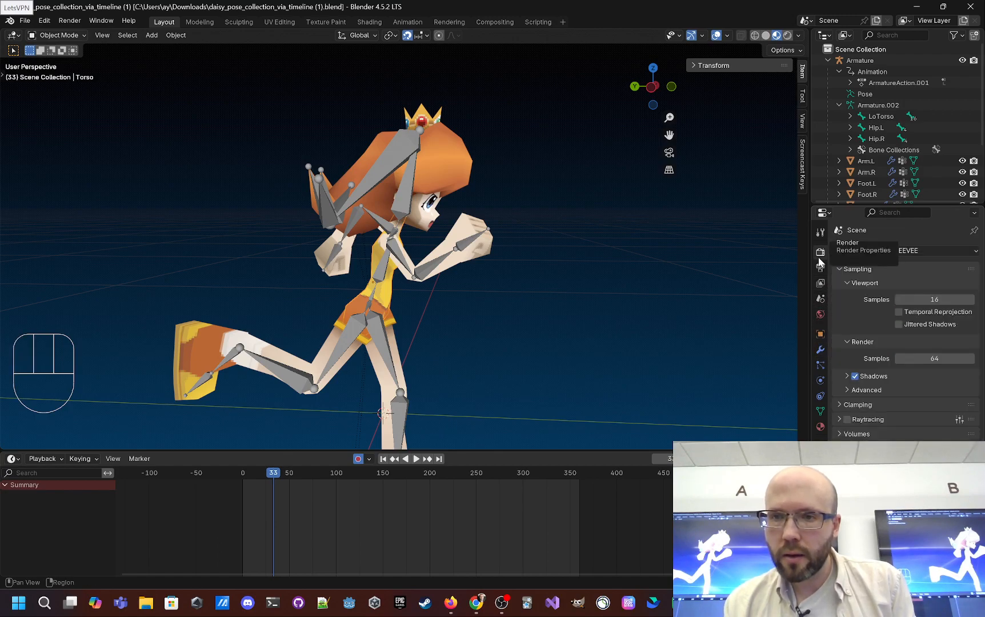
pyautogui.click(820, 411)
pyautogui.scroll(-3, 882, 394)
pyautogui.scroll(3, 906, 331)
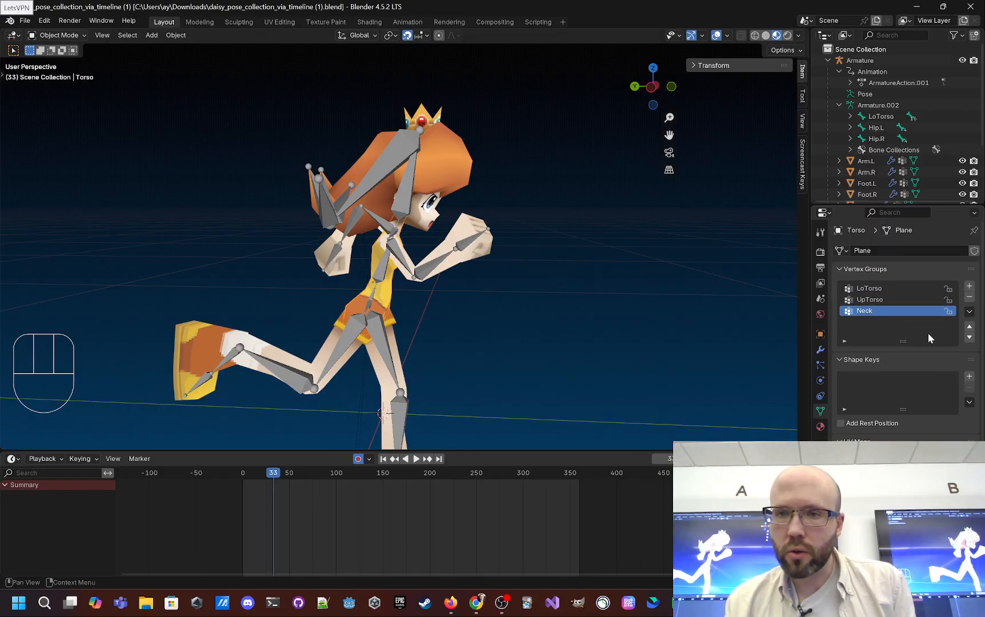
# Enter Weight Paint mode on the Torso and view the weights of the LoTorso, UpTorso and Neck vertex groups in turn
pyautogui.click(73, 36)
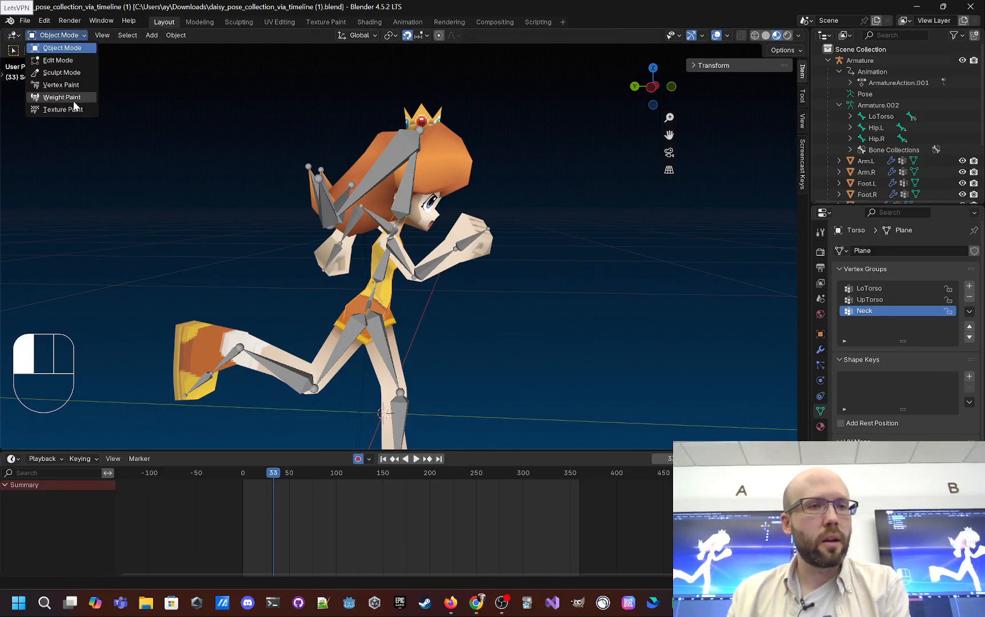
pyautogui.click(62, 97)
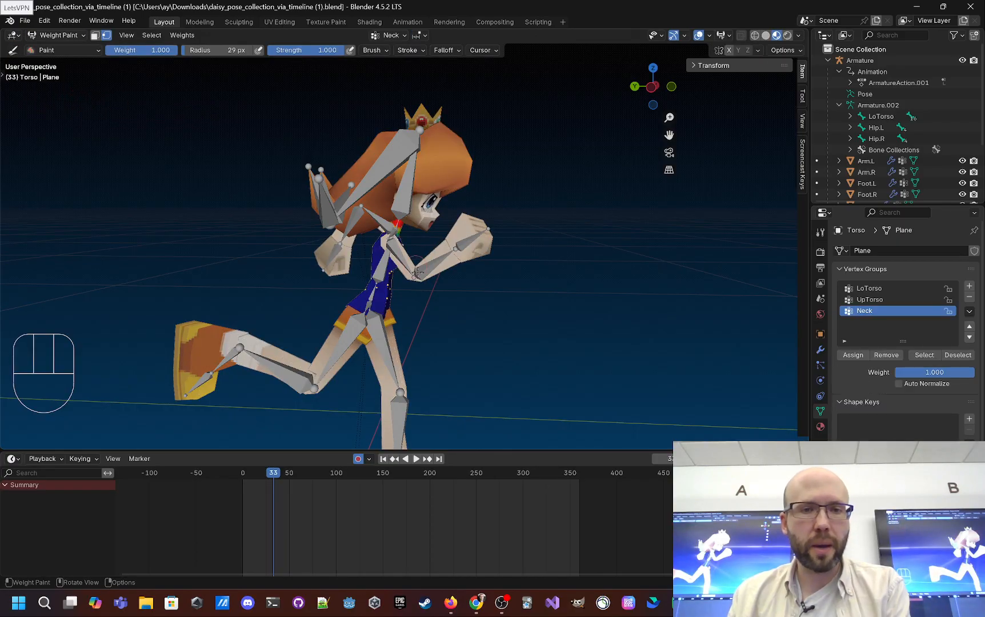
pyautogui.scroll(2, 486, 368)
pyautogui.moveTo(486, 368); pyautogui.dragTo(384, 279, button='middle')
pyautogui.click(871, 289)
pyautogui.click(870, 301)
pyautogui.click(874, 311)
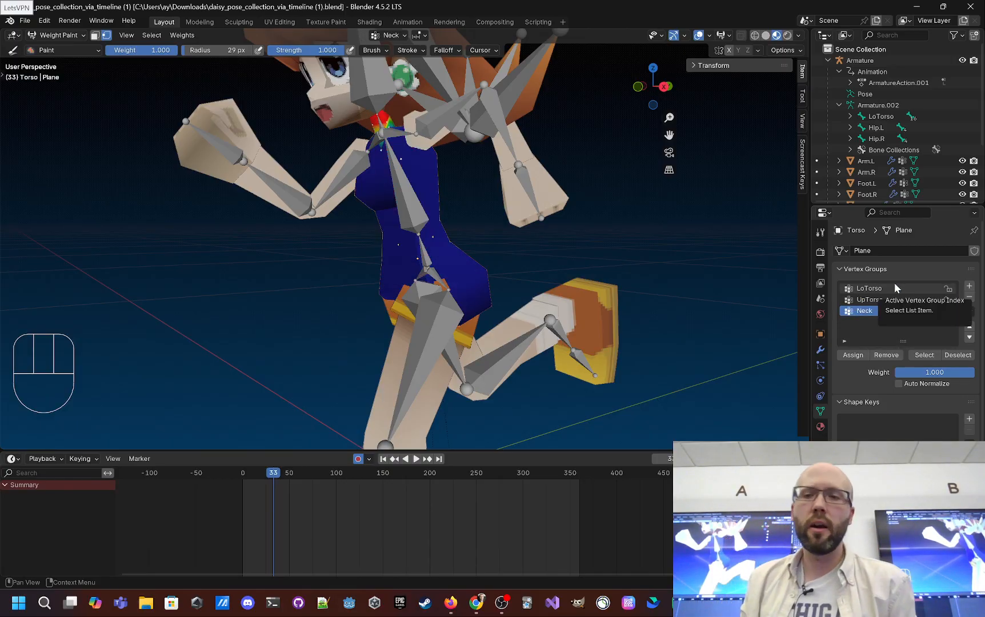
# Examine the Neck vertex group's painted weights up close where the torso meets the head
pyautogui.scroll(2, 544, 300)
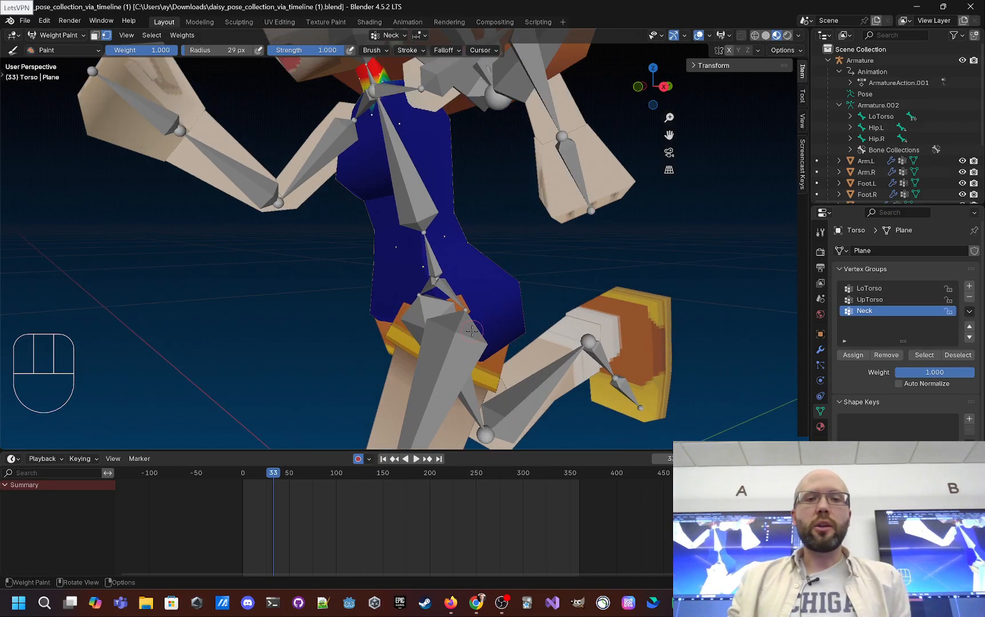
pyautogui.moveTo(478, 328); pyautogui.dragTo(486, 307, button='middle')
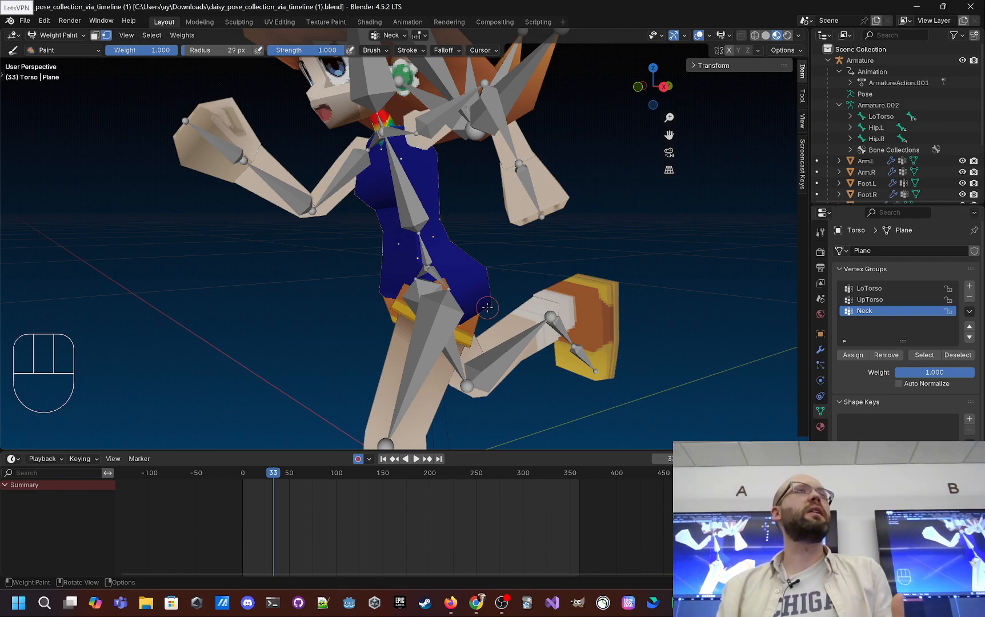
pyautogui.scroll(1, 465, 283)
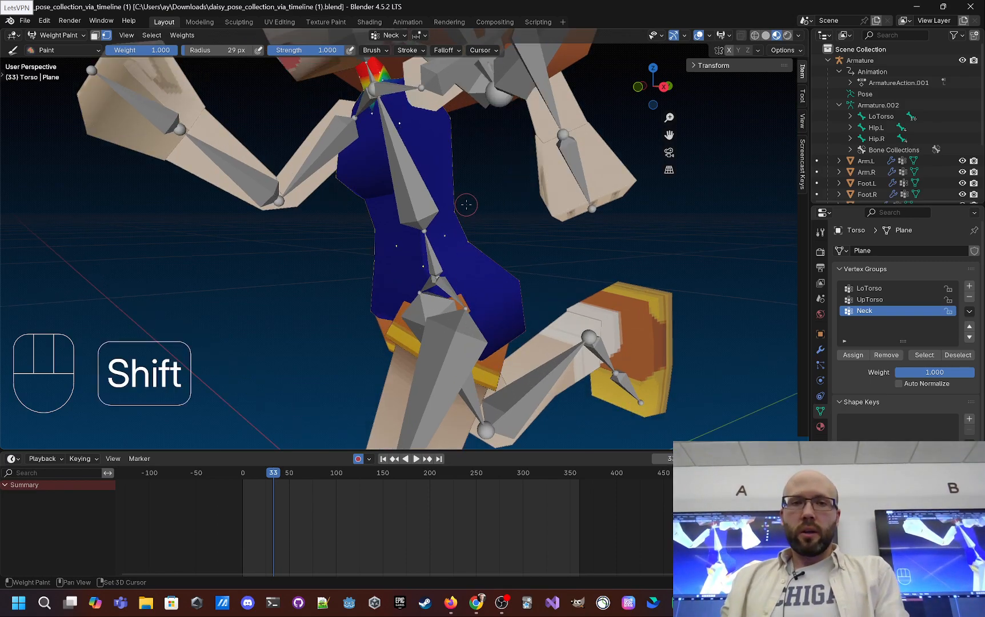
pyautogui.keyDown('shift'); pyautogui.moveTo(468, 217); pyautogui.dragTo(428, 342, button='middle'); pyautogui.keyUp('shift')
pyautogui.scroll(3, 450, 356)
pyautogui.moveTo(422, 294); pyautogui.dragTo(398, 301, button='middle')
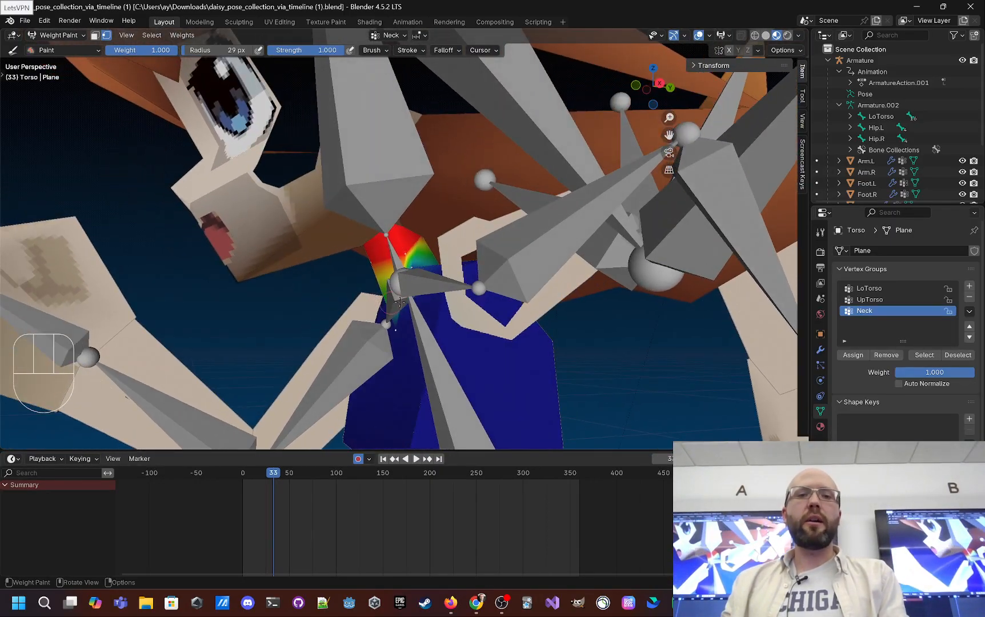
pyautogui.moveTo(394, 237); pyautogui.dragTo(404, 250, button='middle')
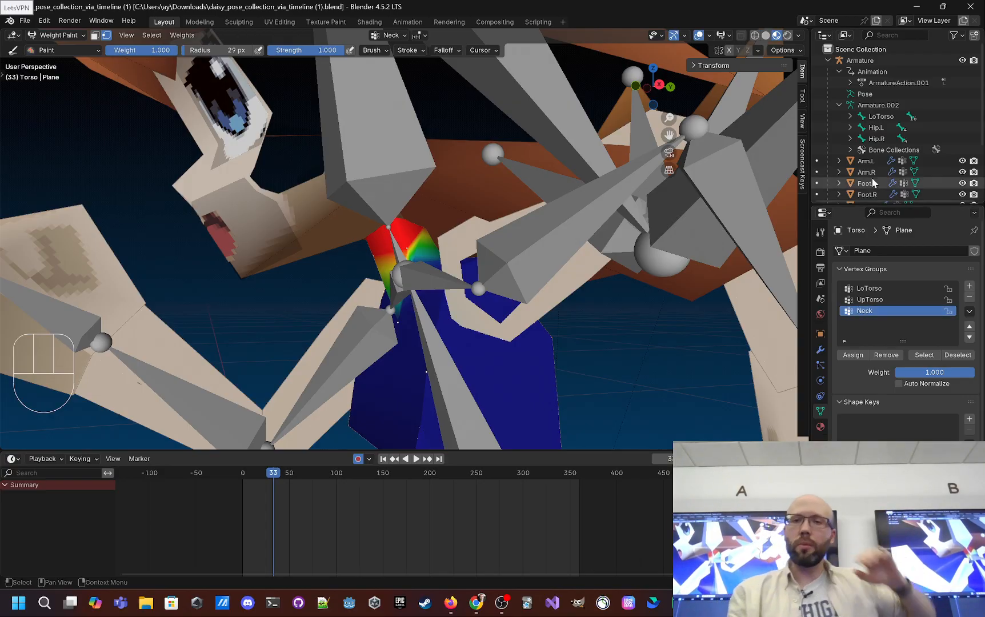
# Expand the Head and Torso objects in the Outliner to examine their child objects, modifiers and vertex groups
pyautogui.scroll(-4, 855, 130)
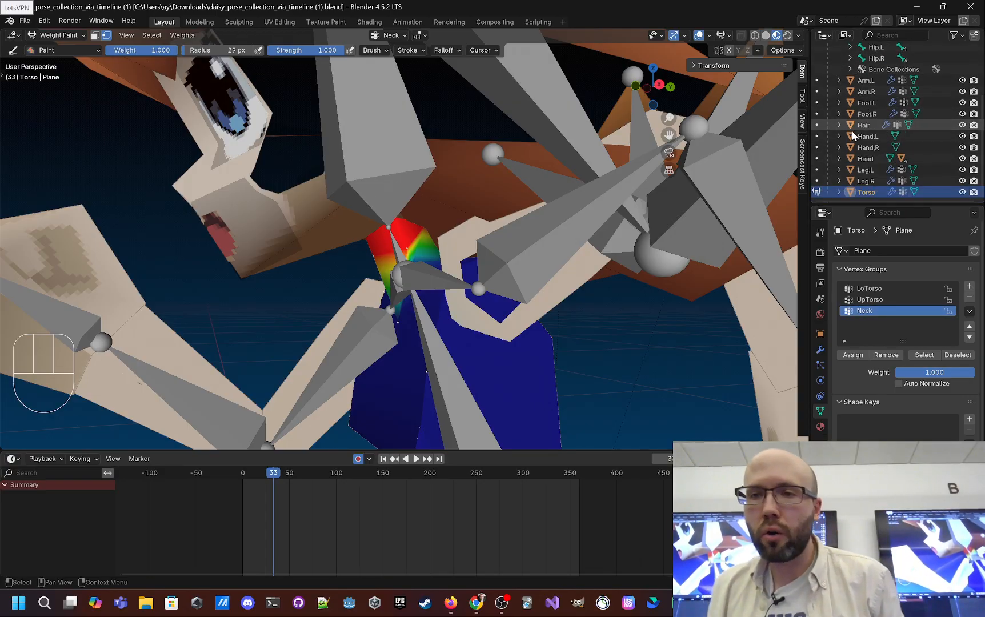
pyautogui.click(838, 158)
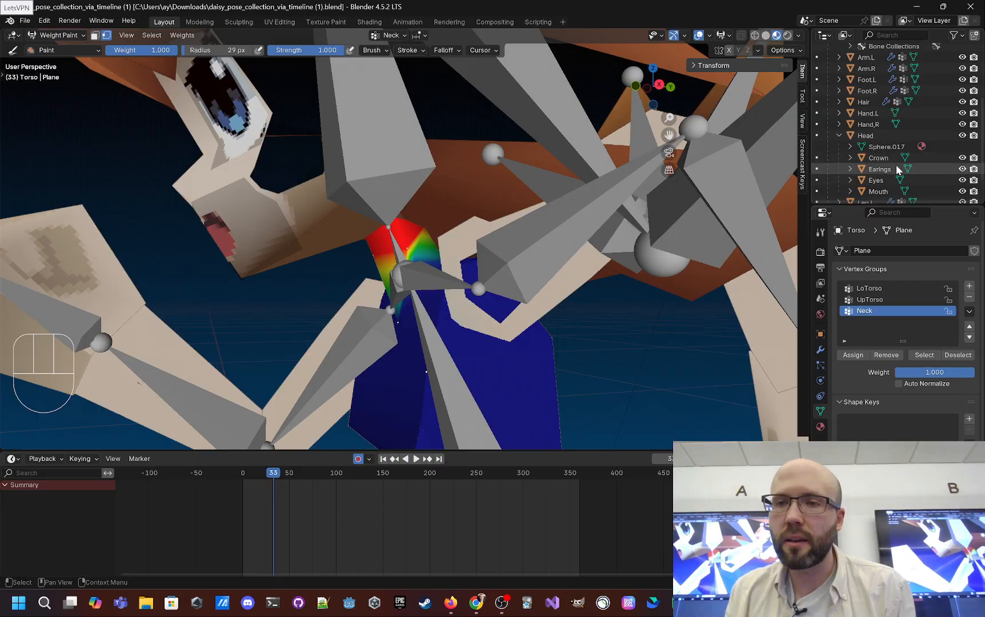
pyautogui.scroll(-2, 905, 175)
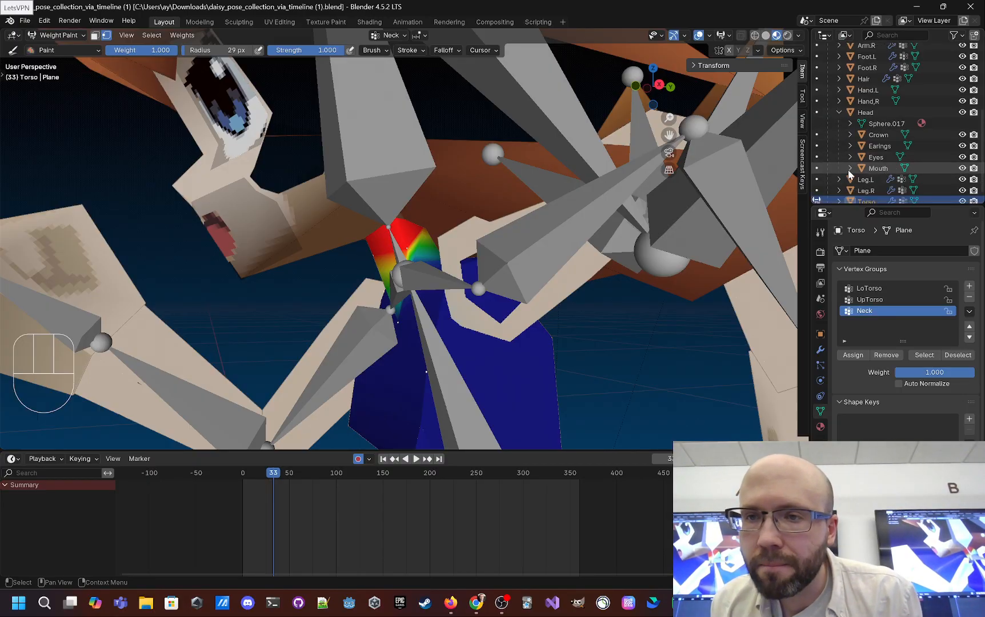
pyautogui.scroll(-1, 856, 167)
pyautogui.click(838, 192)
pyautogui.scroll(-1, 851, 178)
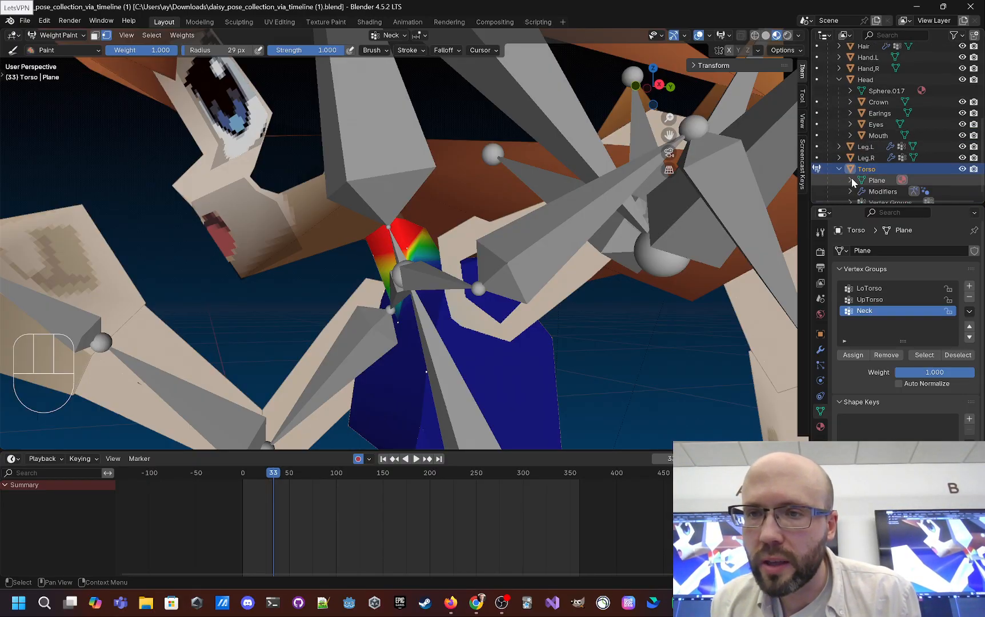
pyautogui.scroll(-1, 851, 178)
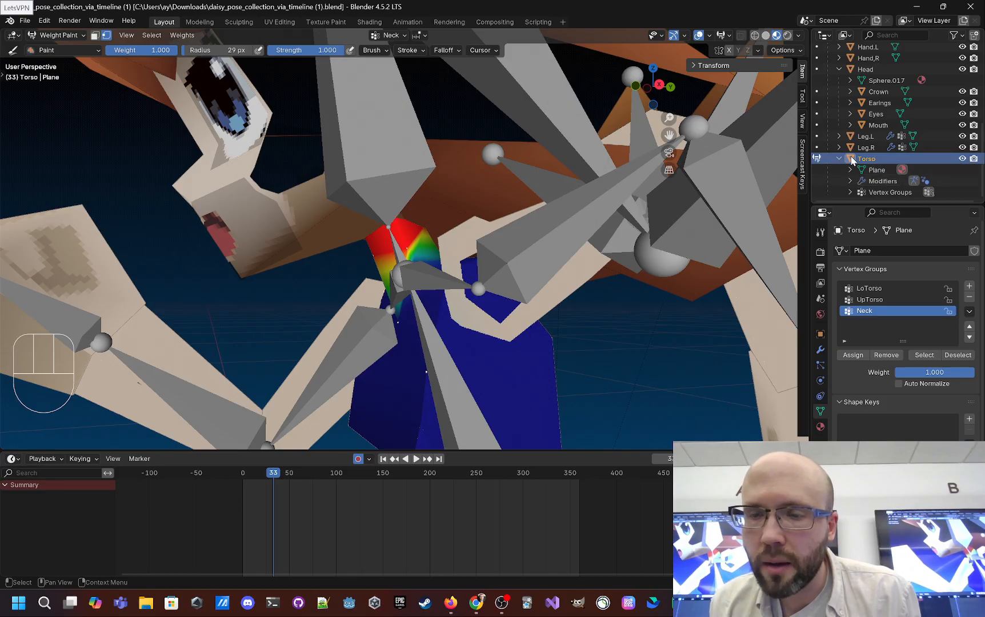
# Leave weight painting, put the armature in Edit Mode and select its Neck bone
pyautogui.press('Tab')
pyautogui.click(59, 36)
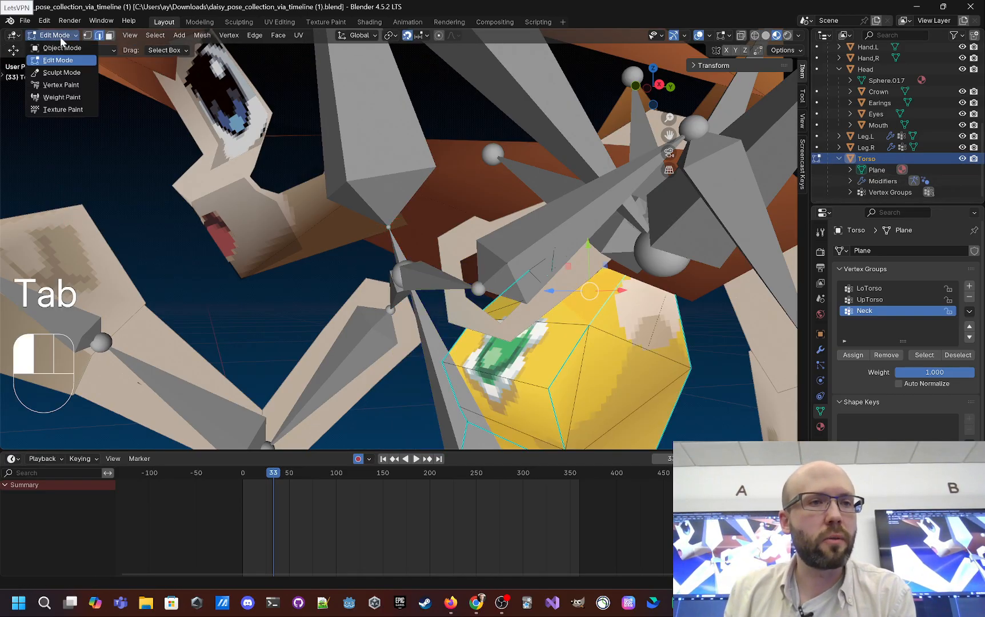
pyautogui.click(61, 47)
pyautogui.click(392, 196)
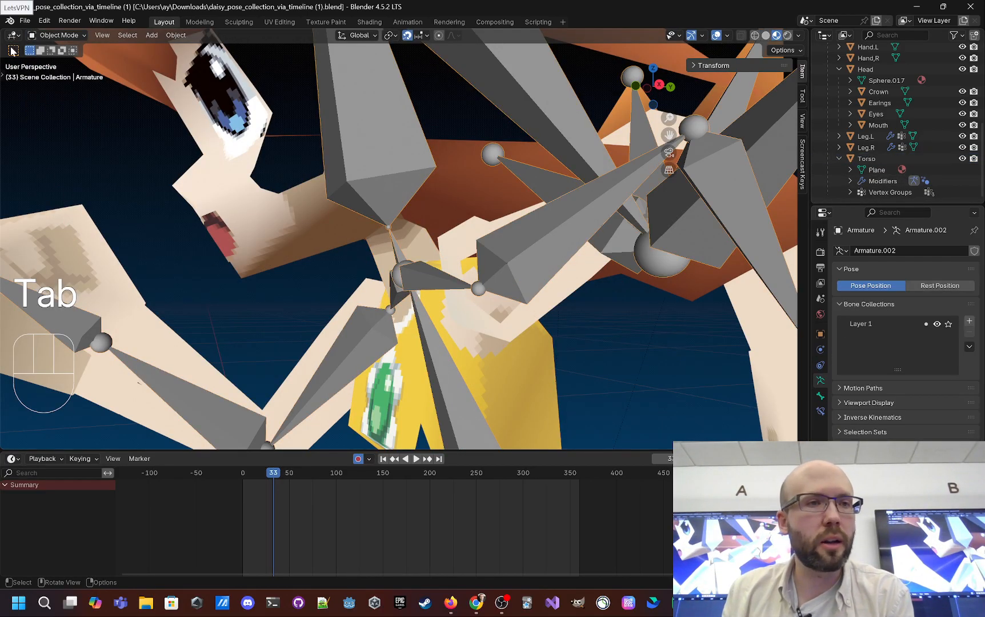
pyautogui.press('Tab')
pyautogui.click(55, 35)
pyautogui.click(57, 59)
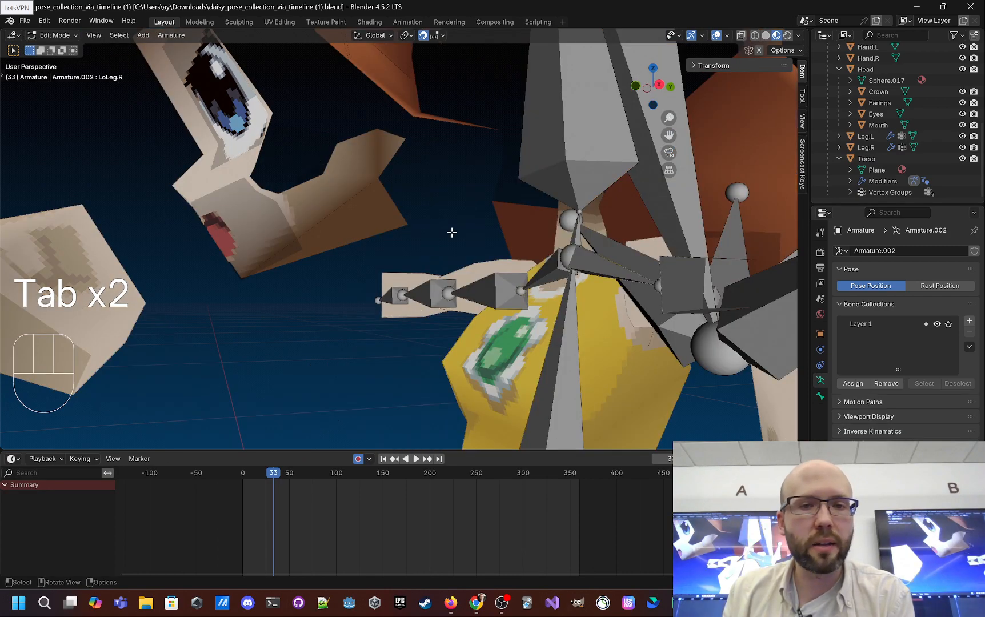
pyautogui.click(578, 234)
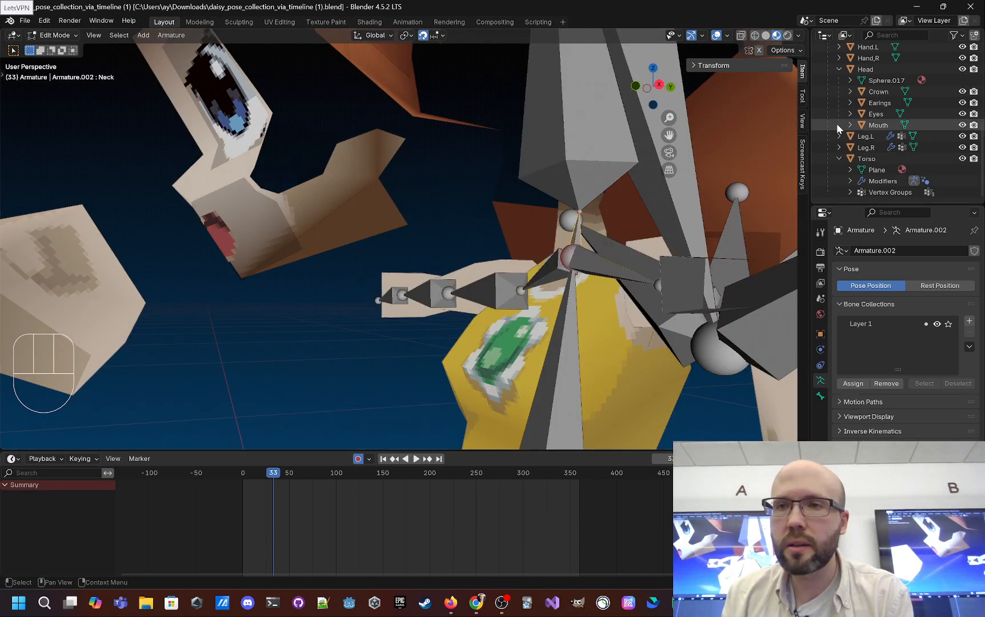
# Return the armature to Object Mode and select the Neck bone under LoTorso and UpTorso in the Outliner hierarchy
pyautogui.scroll(5, 875, 153)
pyautogui.press('Tab')
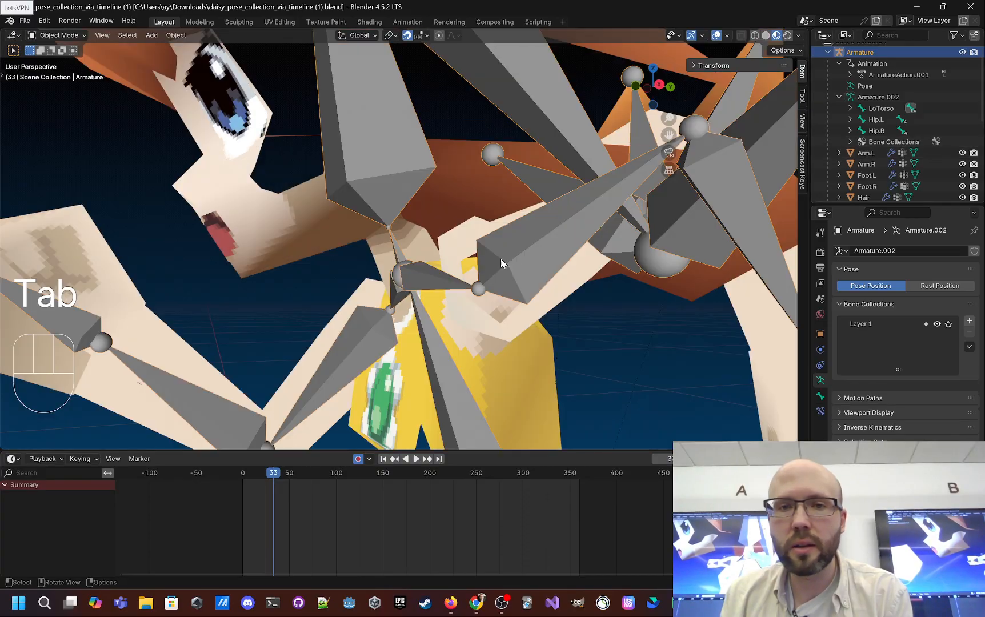
pyautogui.click(406, 243)
pyautogui.click(906, 53)
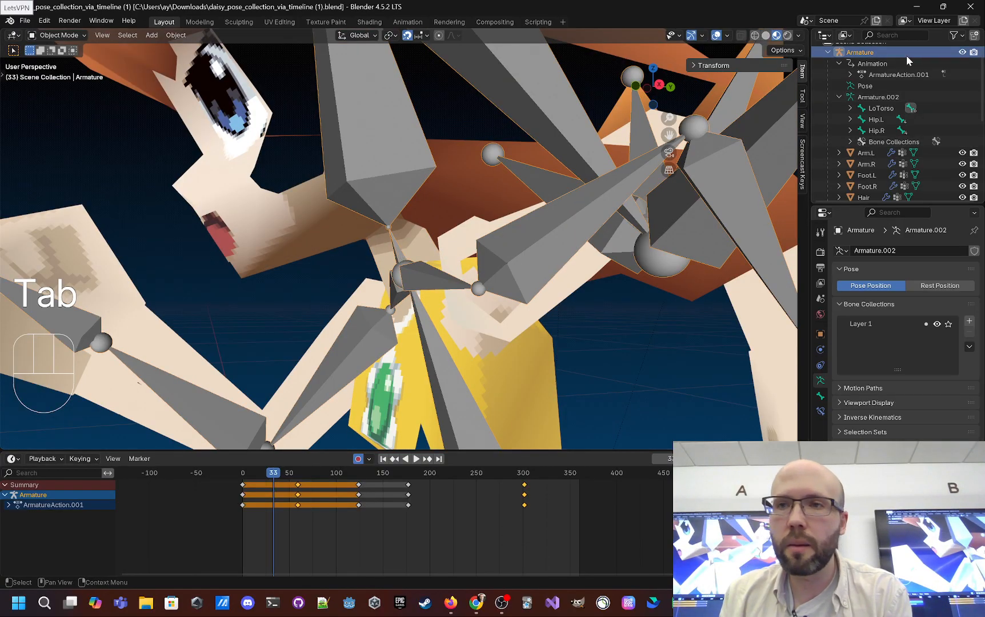
pyautogui.scroll(-2, 894, 62)
pyautogui.scroll(2, 871, 120)
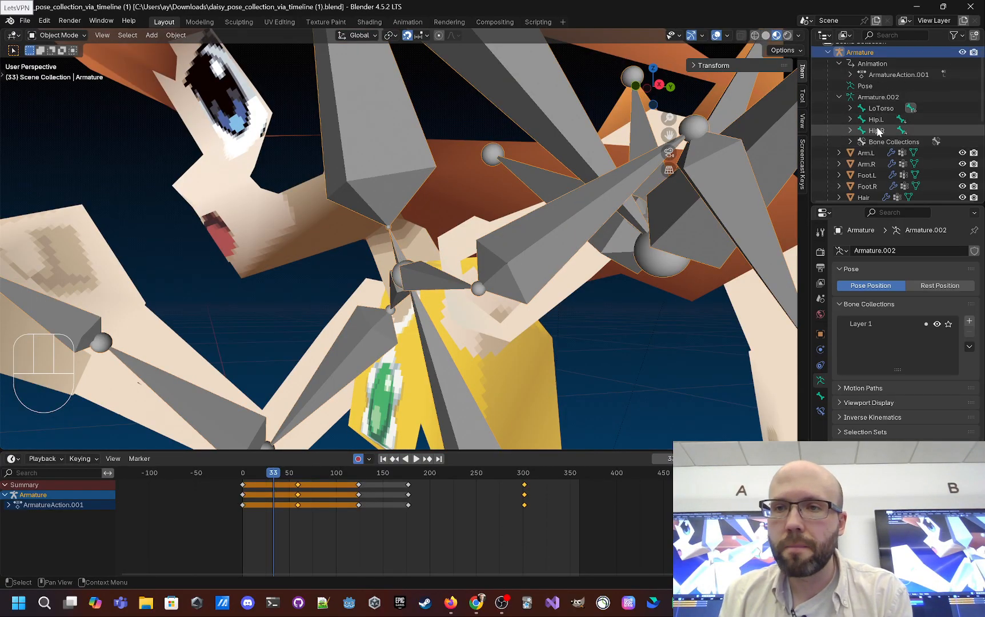
pyautogui.click(850, 108)
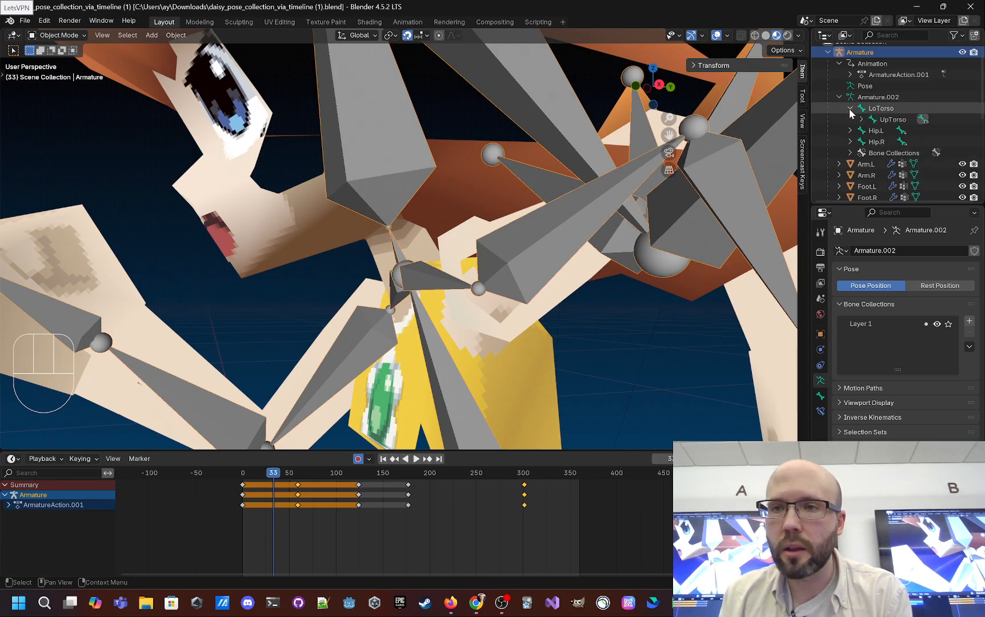
pyautogui.click(861, 120)
pyautogui.click(897, 130)
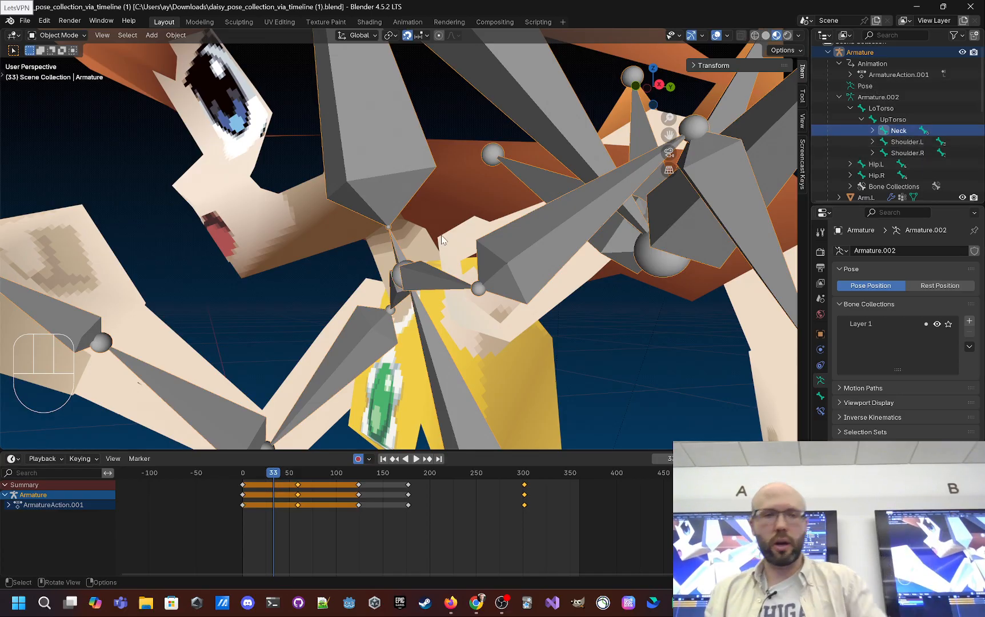
# Select Daisy's Torso mesh and switch it to Weight Paint mode
pyautogui.scroll(-1, 504, 341)
pyautogui.click(503, 342)
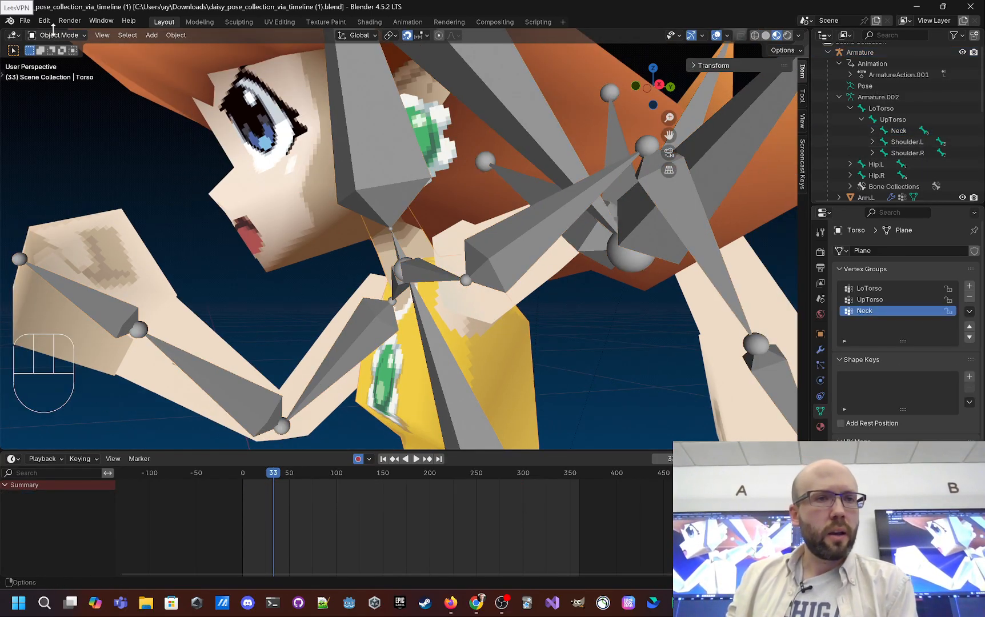
pyautogui.click(63, 38)
pyautogui.click(63, 97)
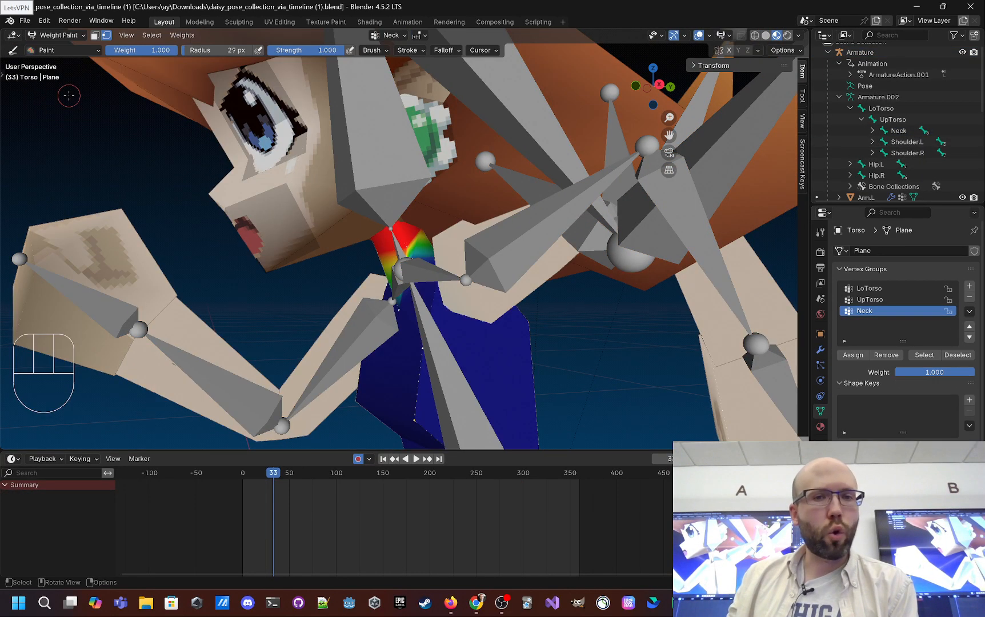
# Examine the Neck vertex group's weight gradient on the Torso from several angles around the neck and shoulders
pyautogui.moveTo(482, 277); pyautogui.dragTo(418, 203, button='middle')
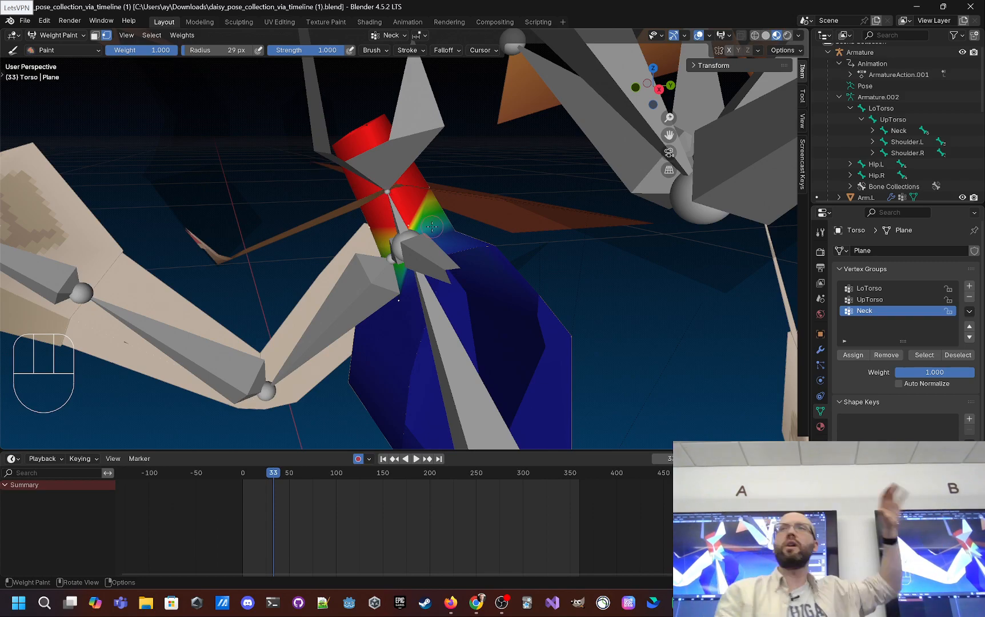
pyautogui.scroll(-1, 432, 227)
pyautogui.keyDown('shift'); pyautogui.moveTo(438, 323); pyautogui.dragTo(455, 280, button='middle'); pyautogui.keyUp('shift')
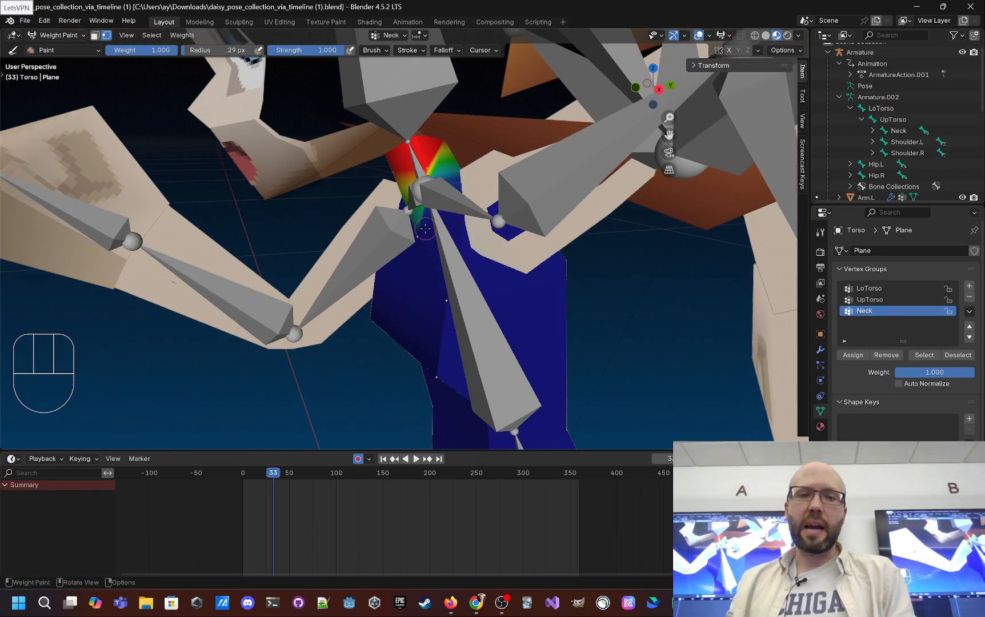
pyautogui.scroll(2, 407, 222)
pyautogui.moveTo(398, 223); pyautogui.dragTo(426, 213, button='middle')
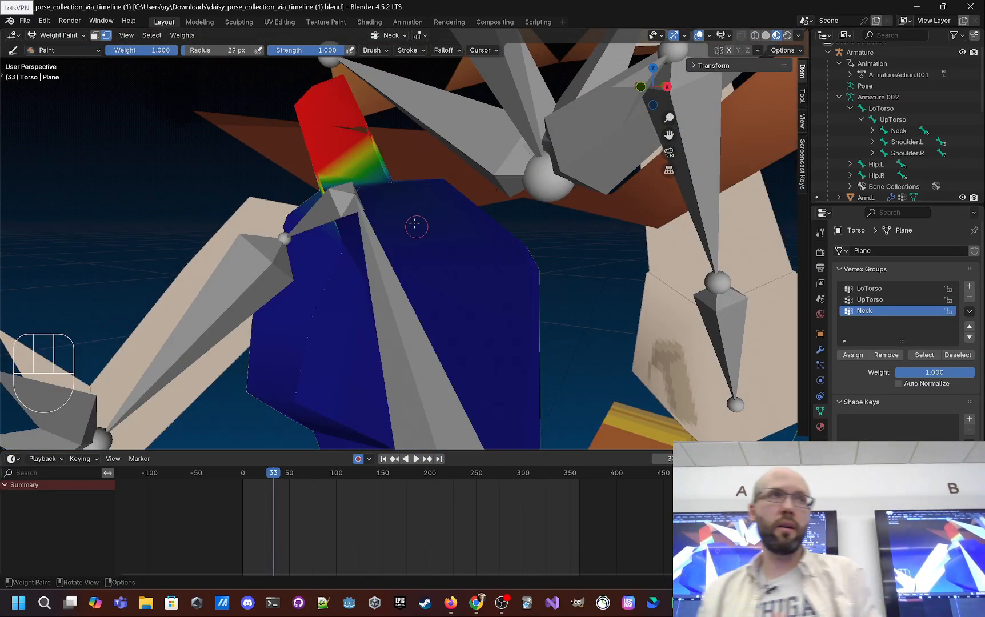
pyautogui.moveTo(370, 203); pyautogui.dragTo(322, 338, button='middle')
pyautogui.moveTo(443, 281); pyautogui.dragTo(466, 303, button='middle')
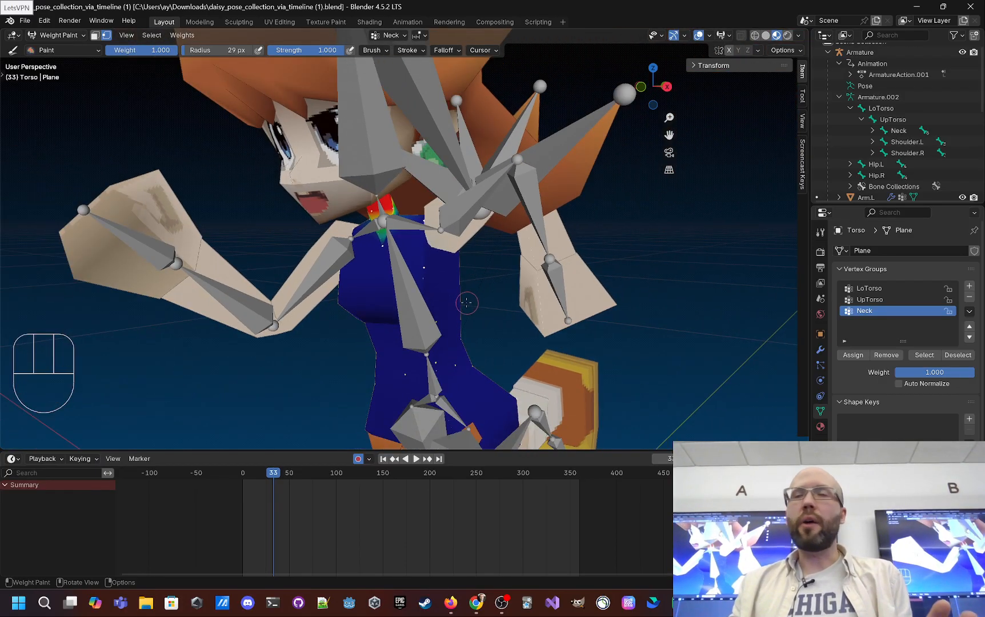
# Show the UpTorso vertex group's weights on the Torso and select the matching UpTorso bone in the Outliner
pyautogui.click(881, 299)
pyautogui.moveTo(548, 375); pyautogui.dragTo(511, 334, button='middle')
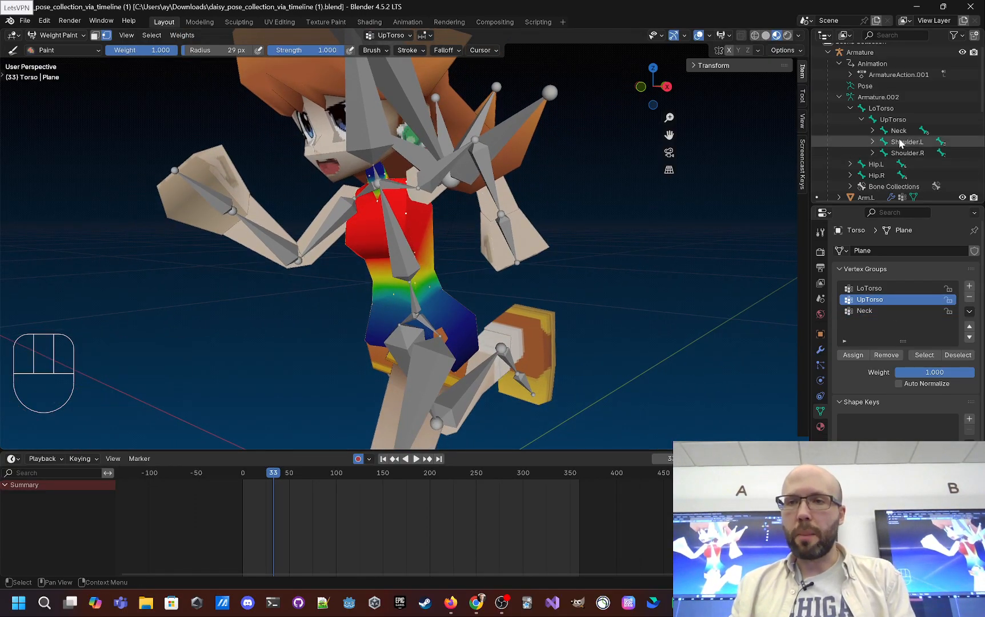
pyautogui.click(892, 120)
pyautogui.scroll(1, 395, 233)
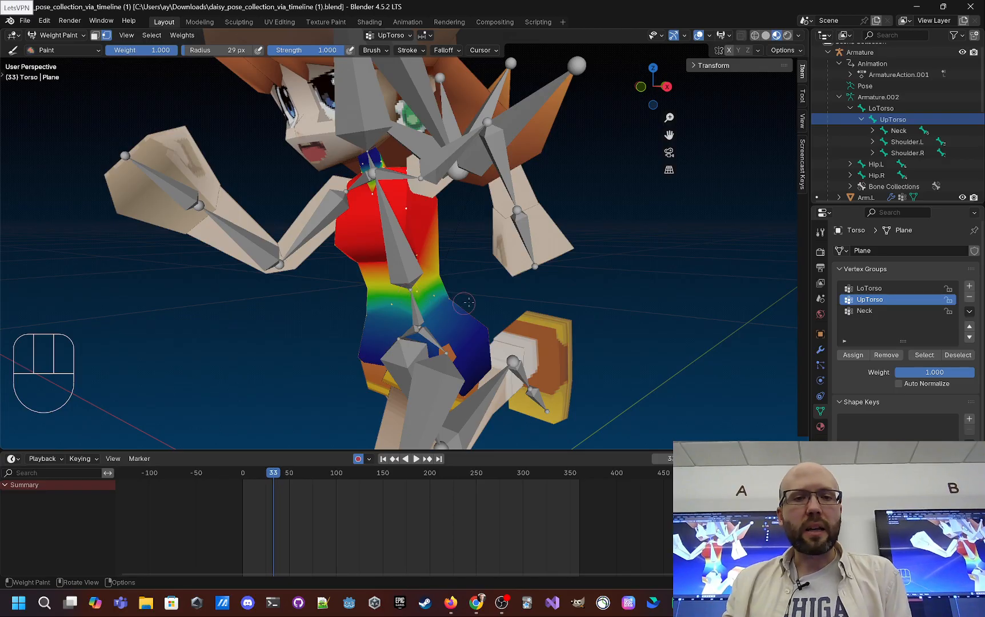
pyautogui.scroll(1, 473, 306)
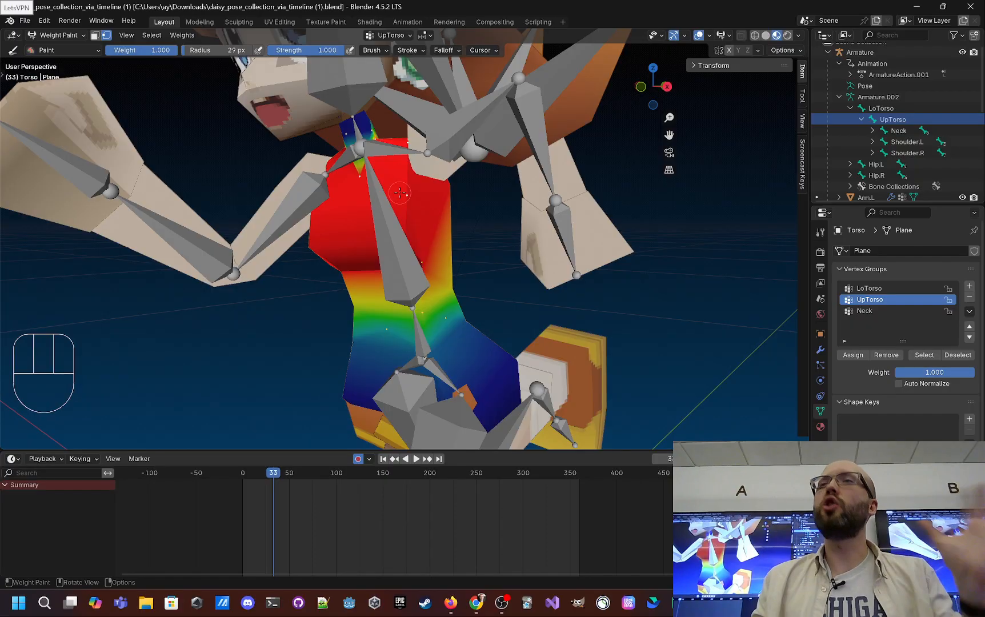
pyautogui.moveTo(391, 197); pyautogui.dragTo(434, 206, button='middle')
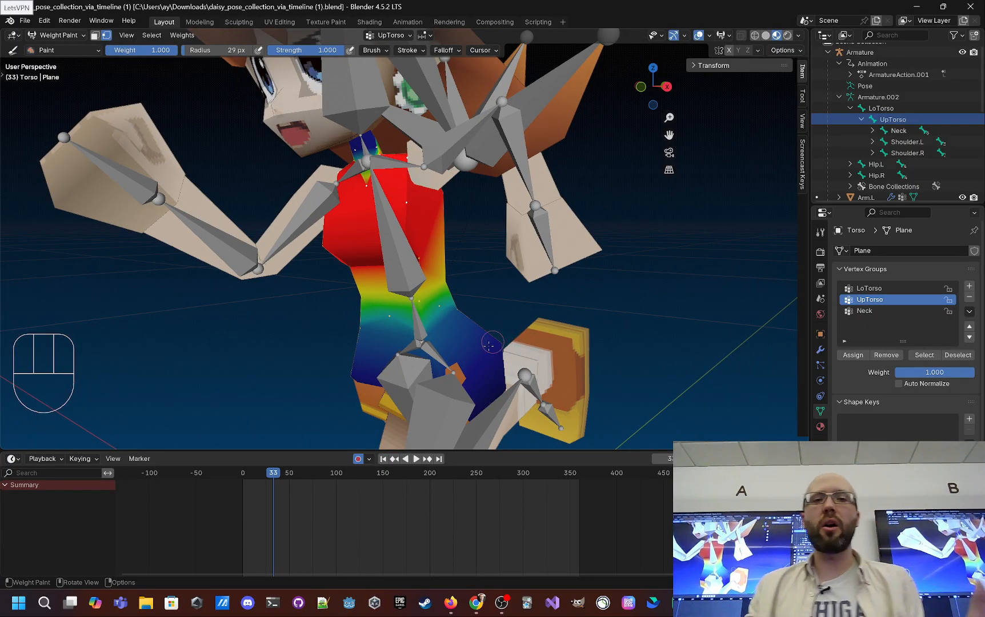
pyautogui.moveTo(514, 342); pyautogui.dragTo(451, 348, button='middle')
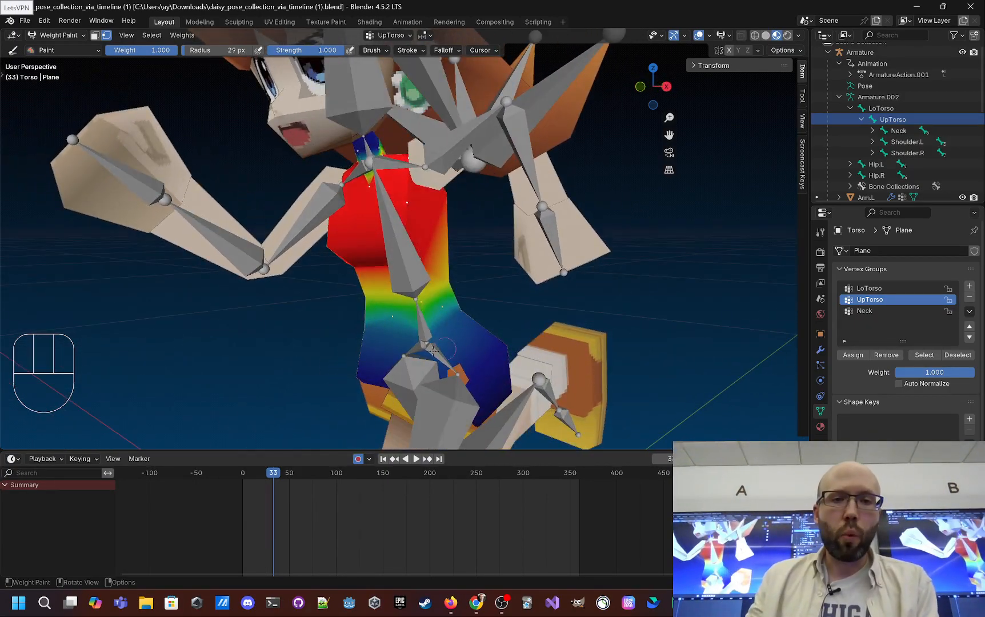
pyautogui.moveTo(378, 339); pyautogui.dragTo(375, 334, button='middle')
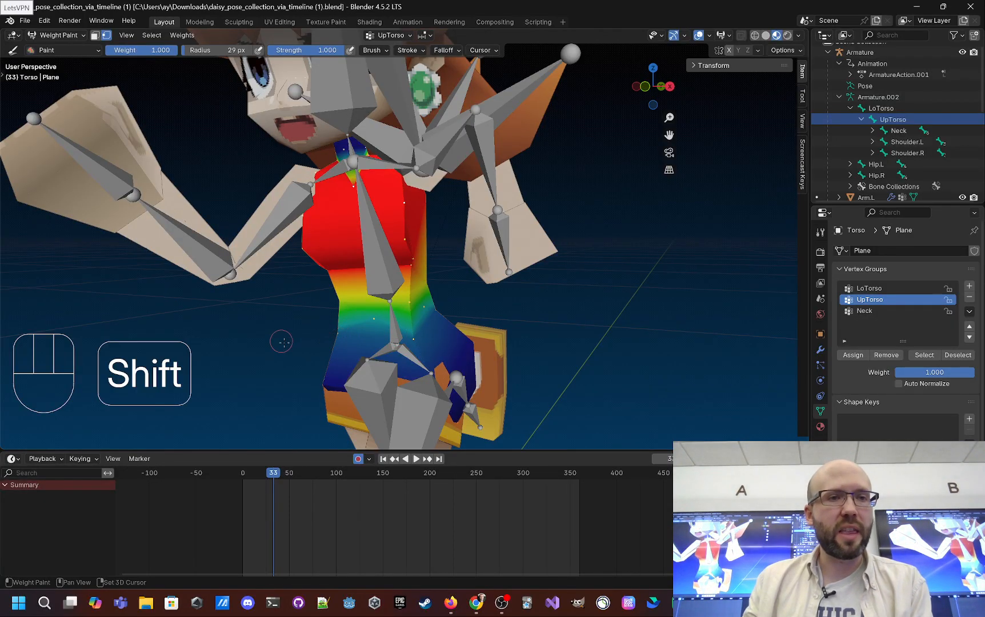
pyautogui.keyDown('shift'); pyautogui.moveTo(279, 341); pyautogui.dragTo(358, 311, button='middle'); pyautogui.keyUp('shift')
# Set the weight paint brush's weight to 0.395
pyautogui.rightClick(437, 312)
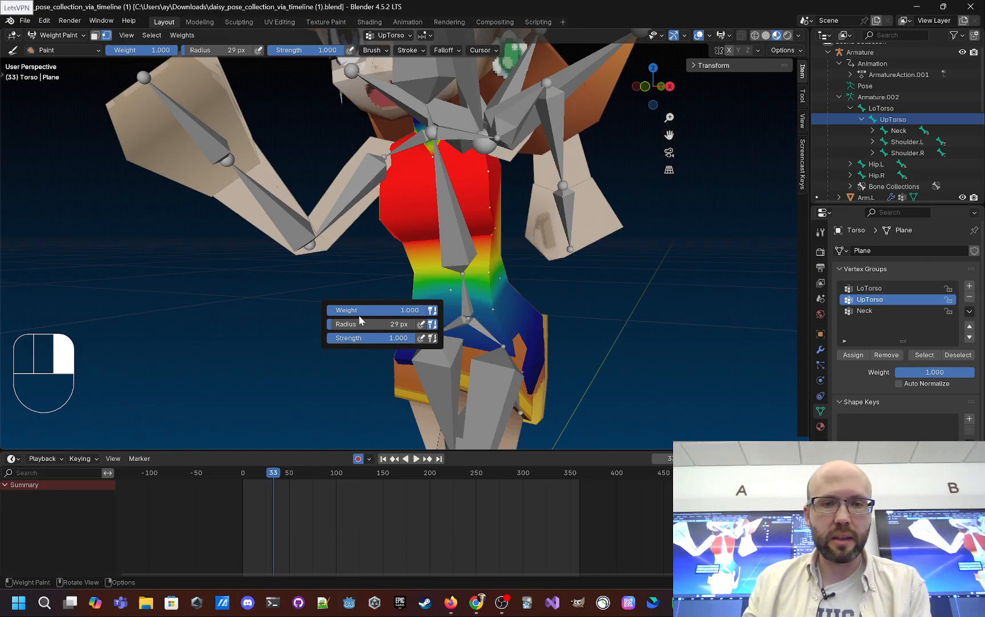
pyautogui.moveTo(485, 291); pyautogui.dragTo(201, 120, button='middle')
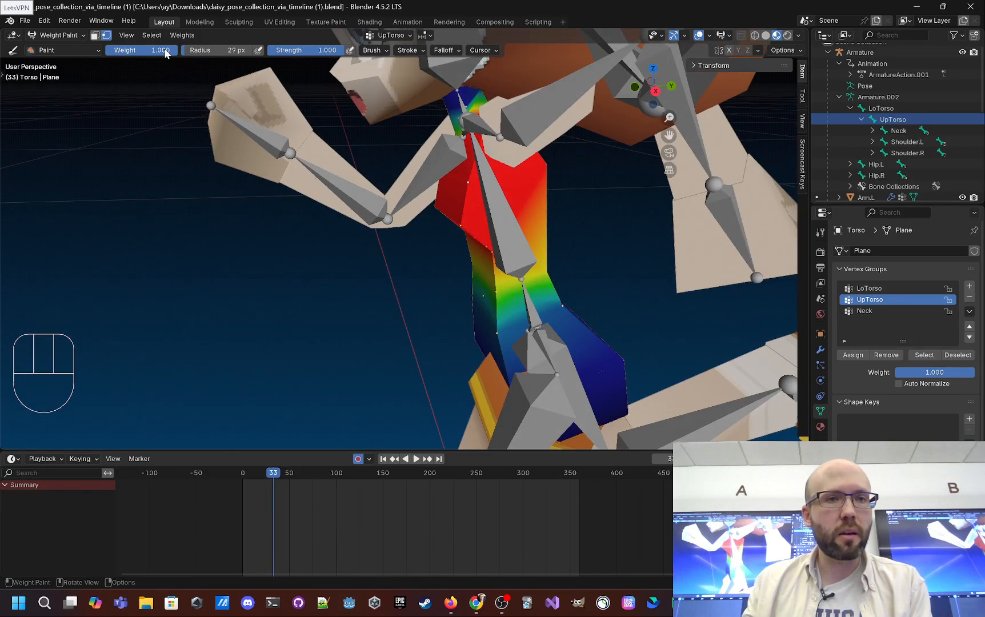
pyautogui.moveTo(165, 52); pyautogui.dragTo(122, 53)
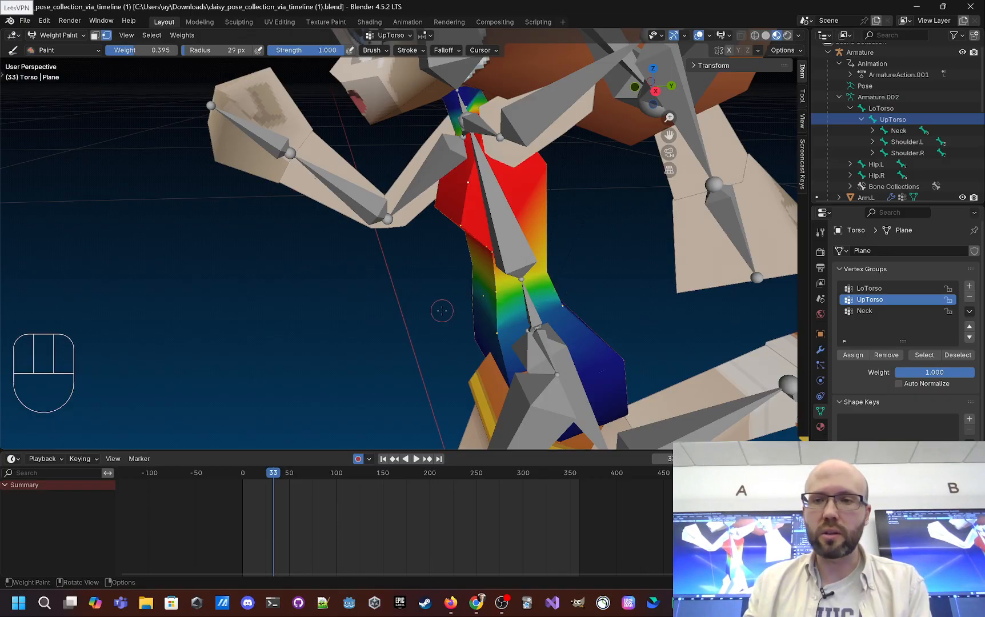
pyautogui.moveTo(441, 311); pyautogui.dragTo(504, 293, button='middle')
pyautogui.scroll(-1, 491, 288)
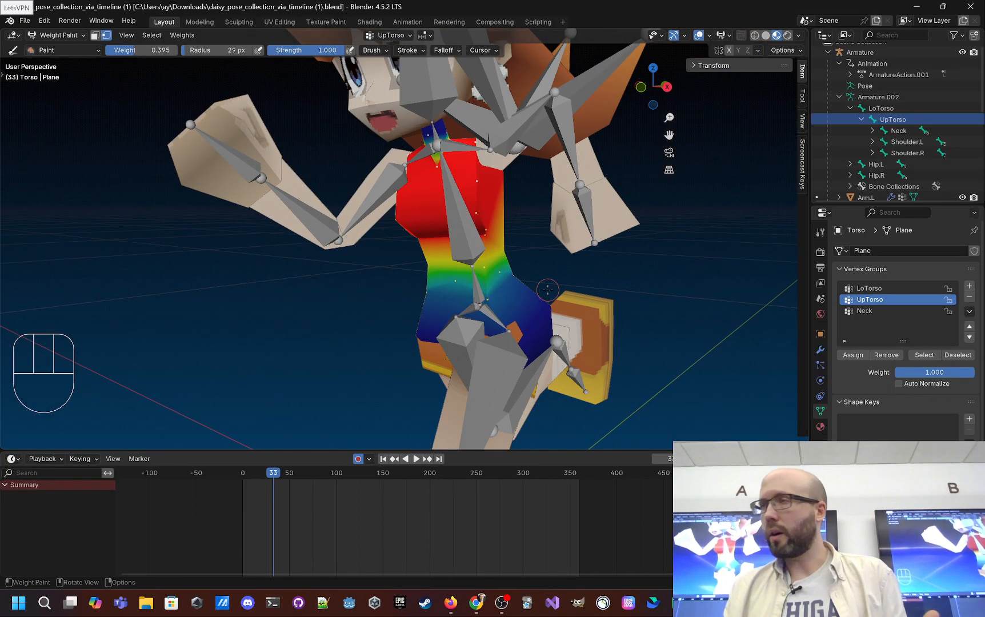
pyautogui.scroll(-1, 548, 290)
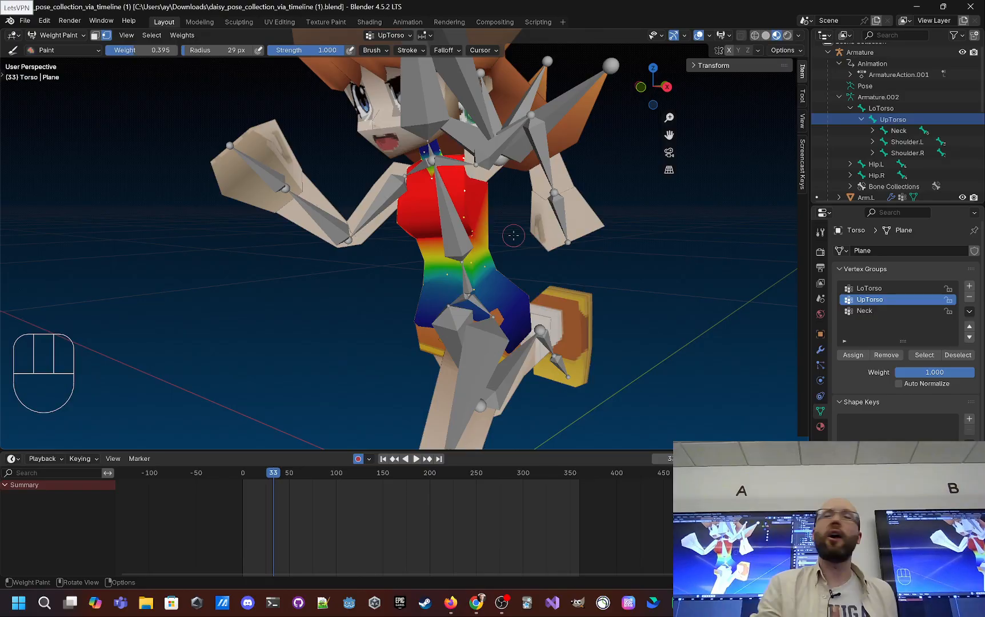
pyautogui.scroll(-3, 514, 235)
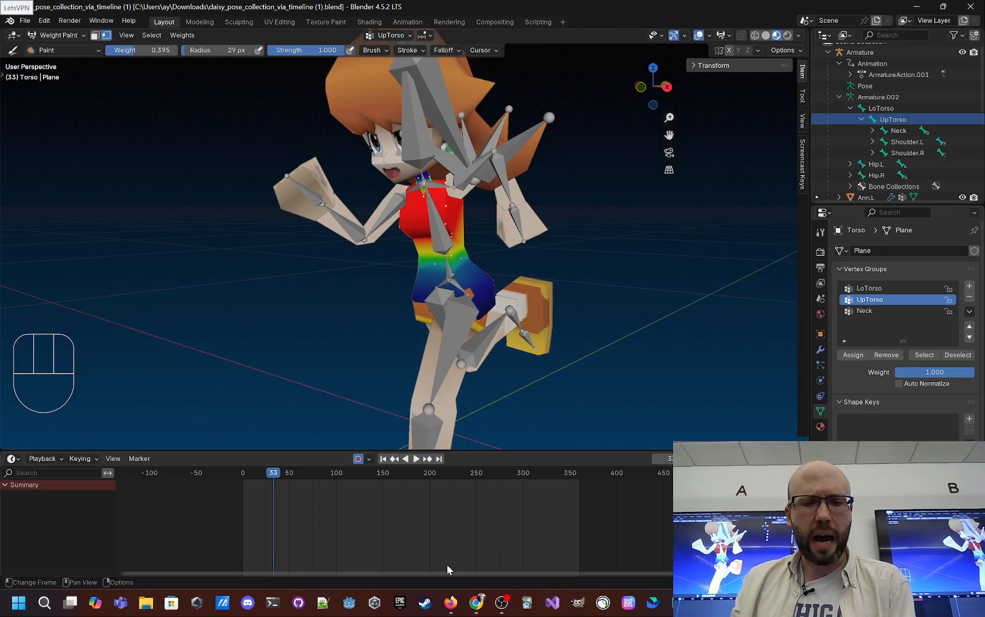
# Switch to the armatures homework document in Firefox, view the Common Problems slide in Chrome, and return to Blender
pyautogui.click(451, 602)
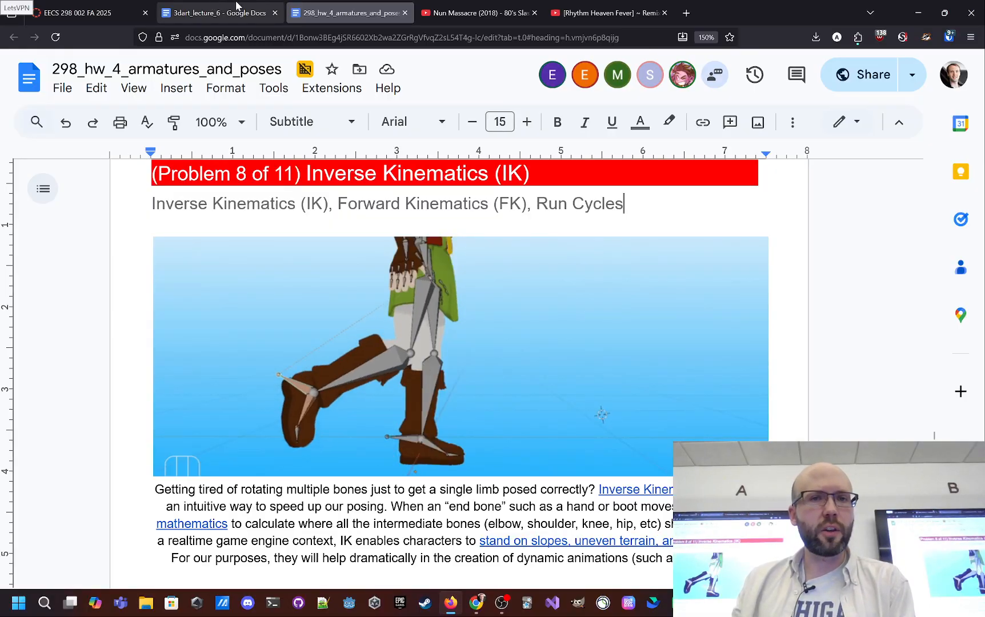
pyautogui.click(484, 601)
pyautogui.click(600, 300)
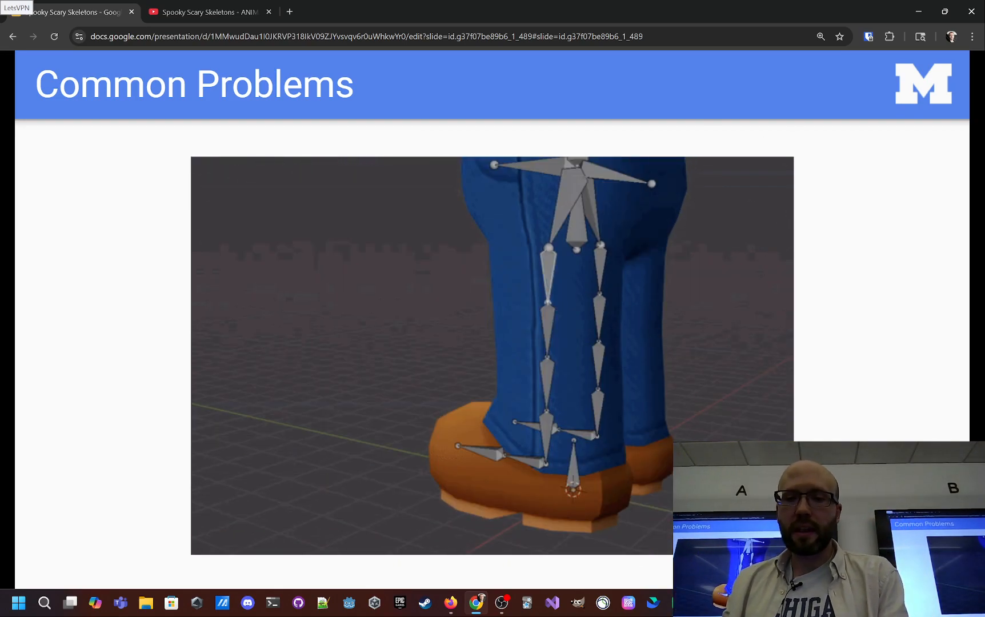
pyautogui.hotkey('alt', 'Tab')
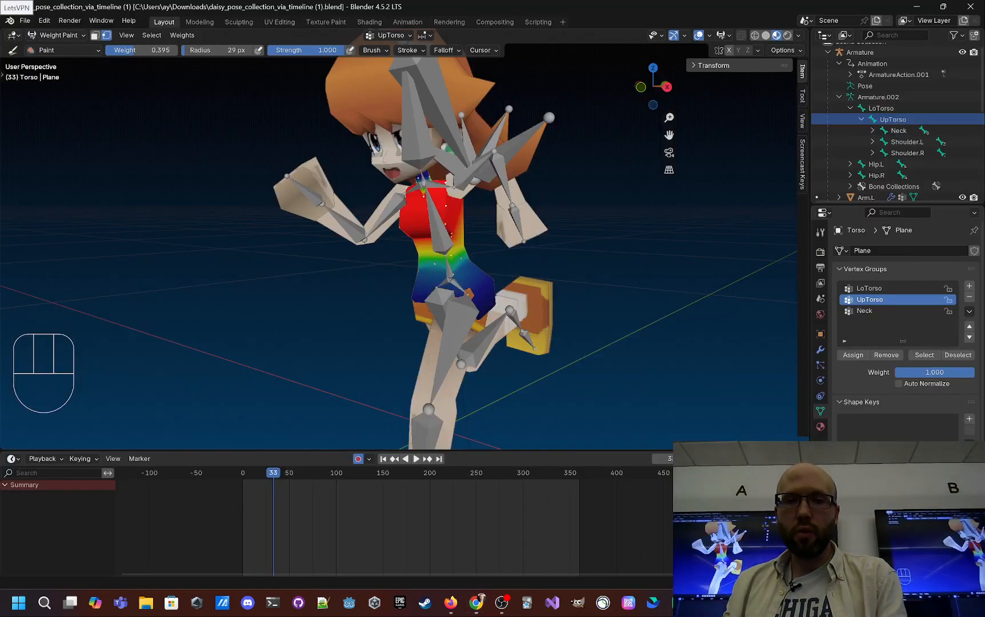
# Keep the Torso in Weight Paint mode and show the LoTorso vertex group's weights
pyautogui.click(66, 35)
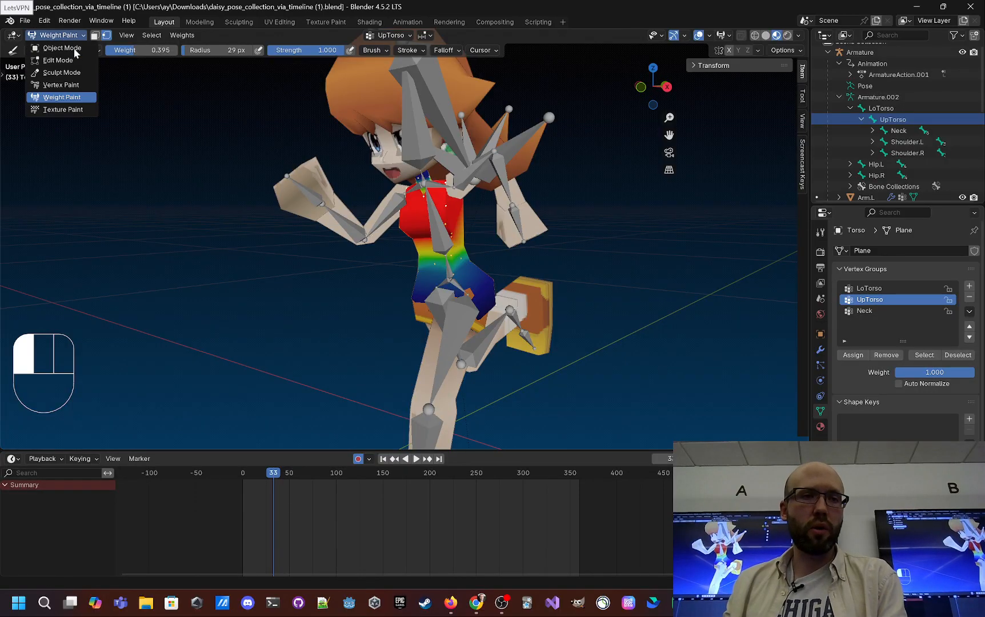
pyautogui.click(65, 97)
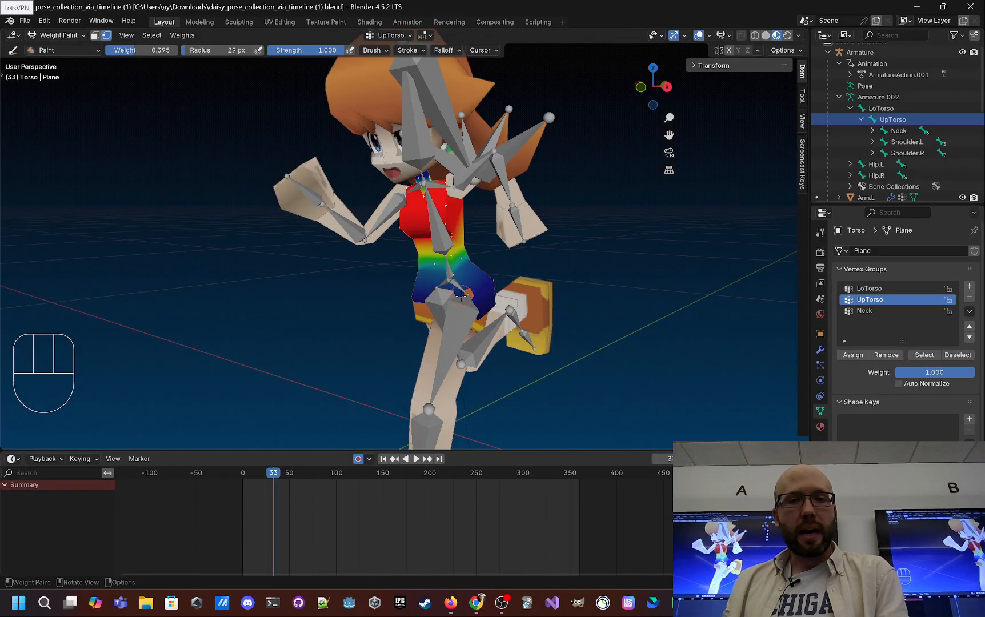
pyautogui.moveTo(434, 274); pyautogui.dragTo(459, 291, button='middle')
pyautogui.click(868, 288)
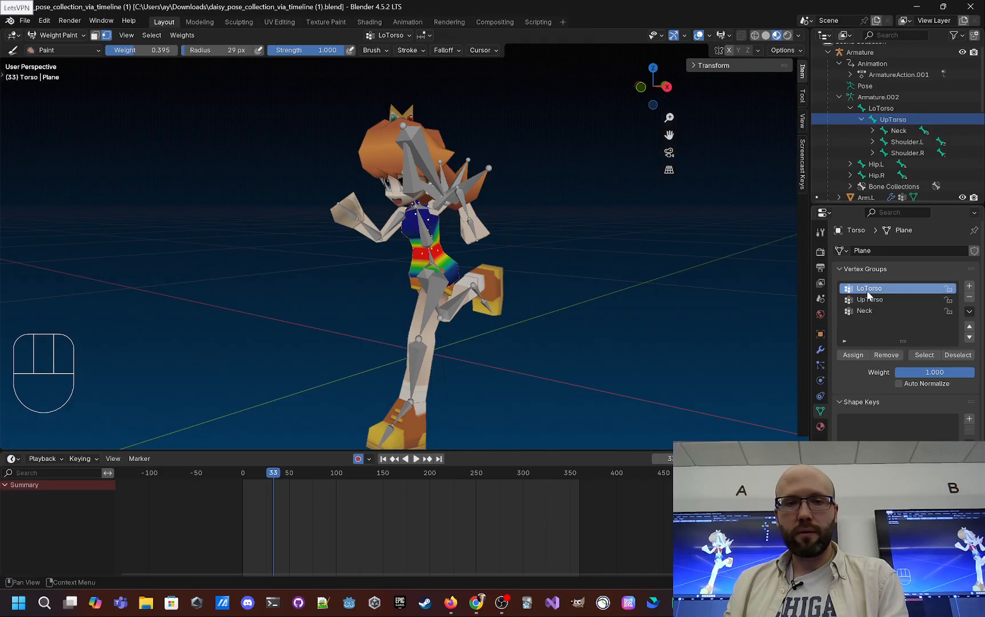
pyautogui.moveTo(438, 315); pyautogui.dragTo(438, 306, button='middle')
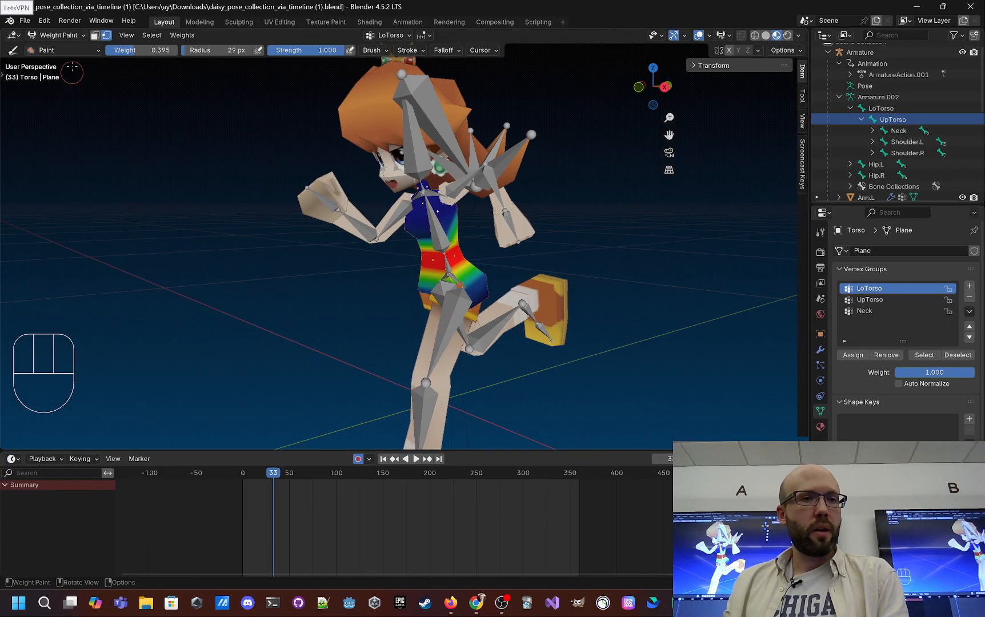
# Return the Torso to Object Mode, select the Hair mesh and switch it to Weight Paint mode
pyautogui.click(61, 35)
pyautogui.click(61, 48)
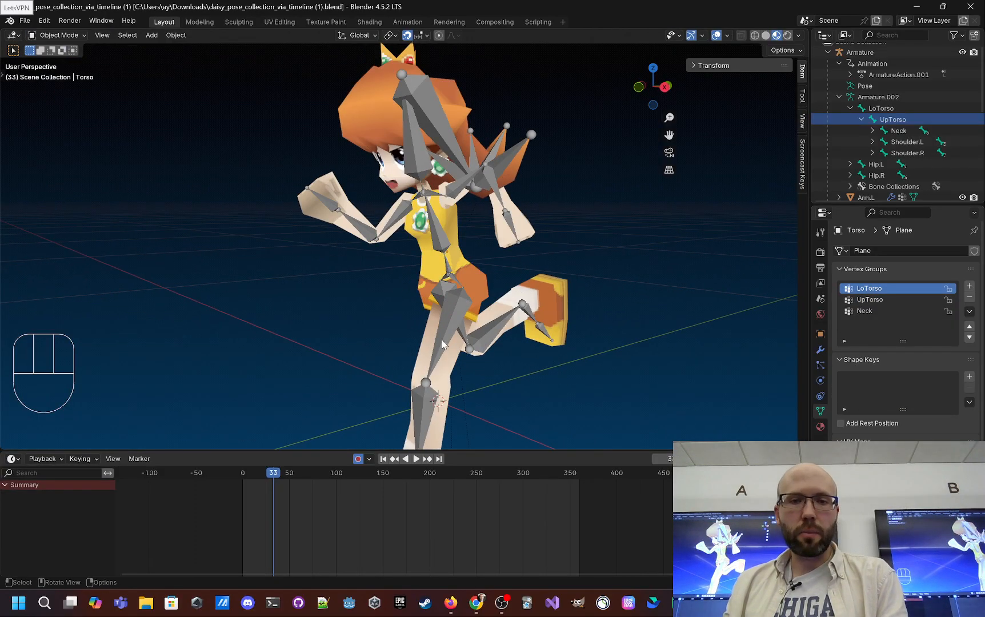
pyautogui.click(424, 157)
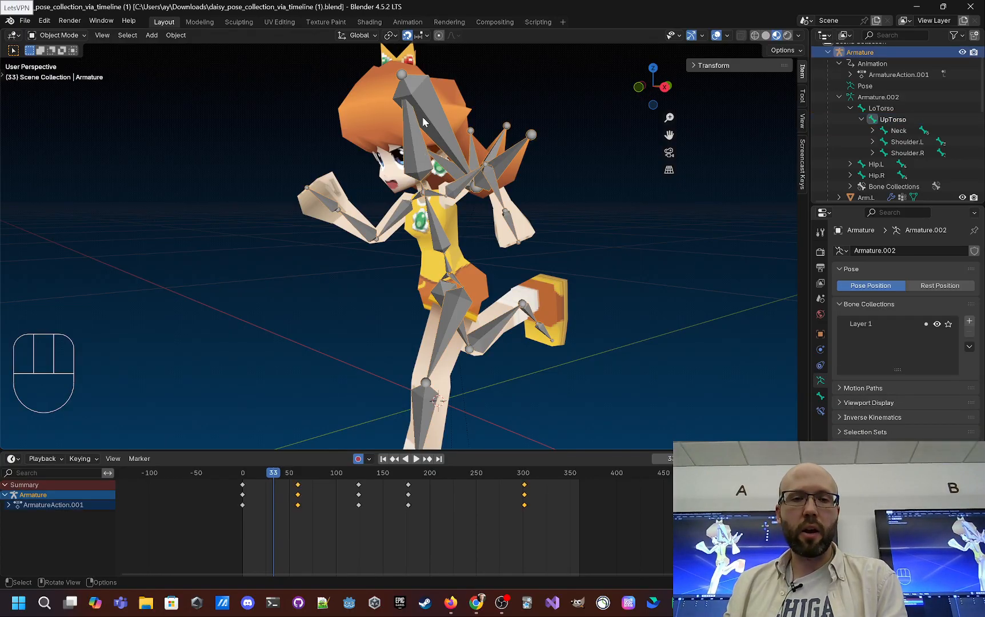
pyautogui.click(379, 100)
pyautogui.click(57, 35)
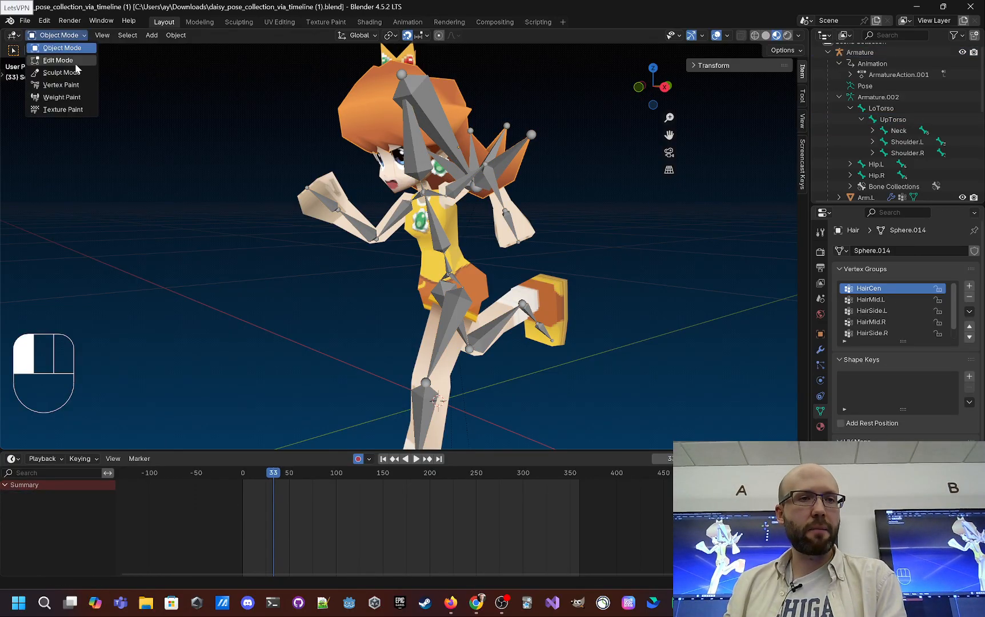
pyautogui.click(55, 96)
pyautogui.scroll(3, 422, 203)
pyautogui.moveTo(423, 204); pyautogui.dragTo(426, 205, button='middle')
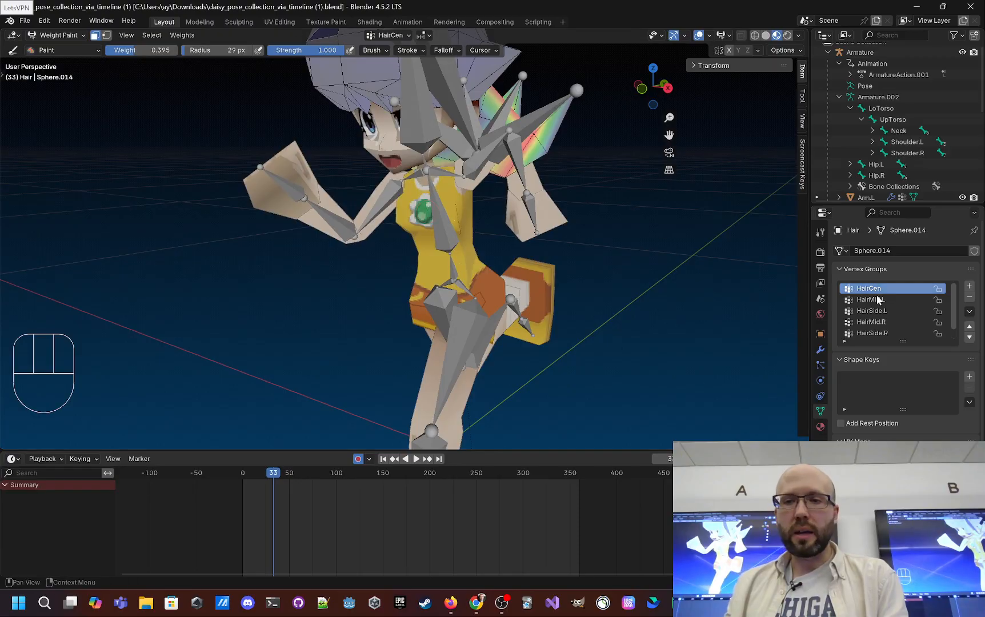
# Show the weights of the Hair's HairSide.L, HairMid.R and HairSide.R vertex groups one after another
pyautogui.click(871, 310)
pyautogui.scroll(3, 515, 256)
pyautogui.moveTo(502, 252); pyautogui.dragTo(600, 263, button='middle')
pyautogui.press('Down')
pyautogui.scroll(-4, 551, 261)
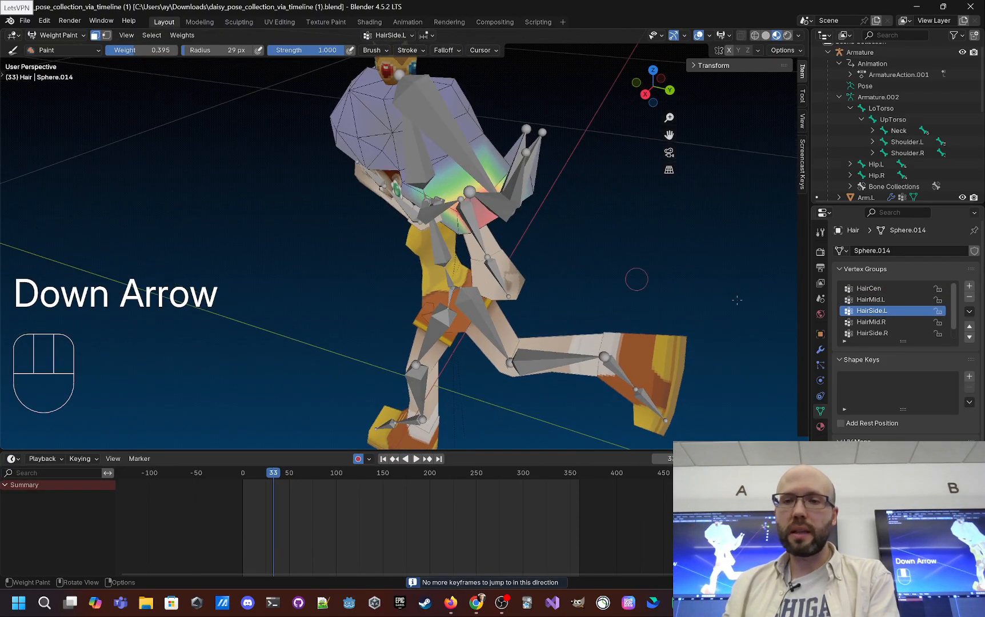
pyautogui.click(889, 324)
pyautogui.scroll(-1, 889, 324)
pyautogui.click(884, 319)
pyautogui.moveTo(661, 263); pyautogui.dragTo(445, 257, button='middle')
# Show the Hair mesh's Head vertex group and examine its weights from behind and from the side
pyautogui.click(868, 333)
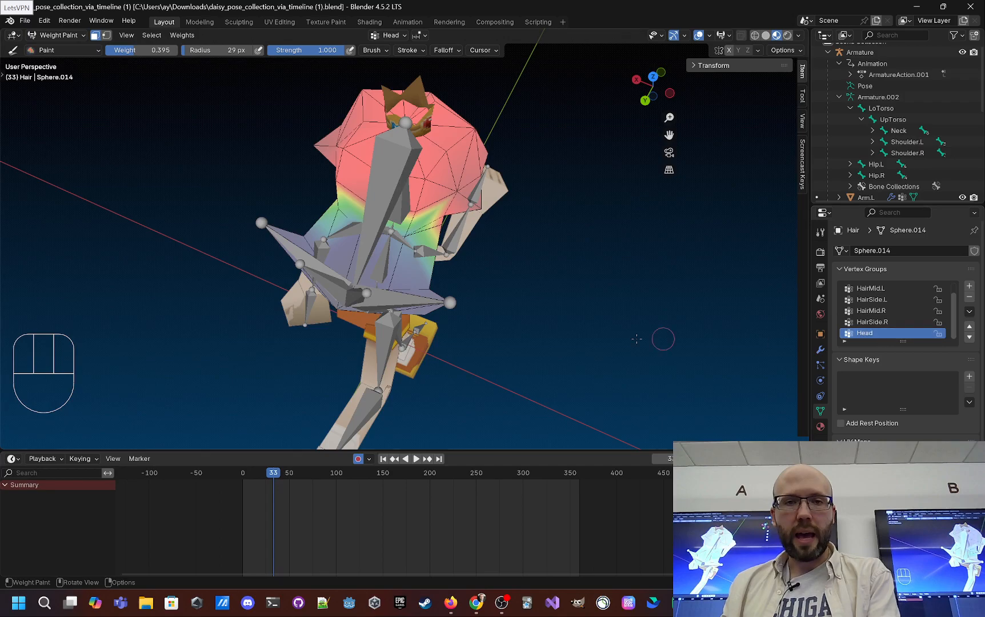
pyautogui.moveTo(661, 338); pyautogui.dragTo(321, 168, button='middle')
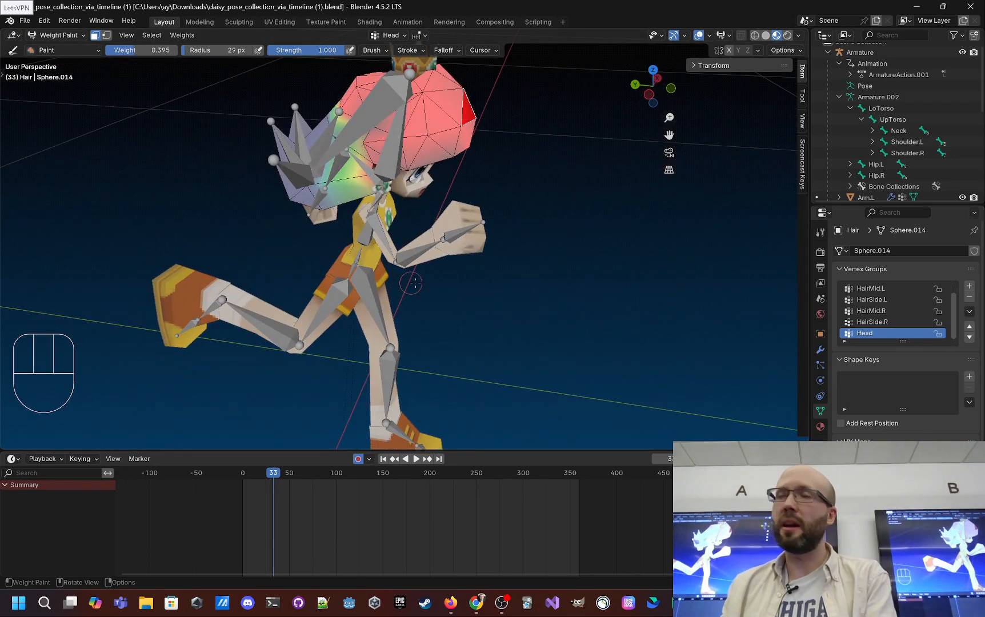
pyautogui.moveTo(414, 283); pyautogui.dragTo(553, 247, button='middle')
pyautogui.scroll(-3, 463, 277)
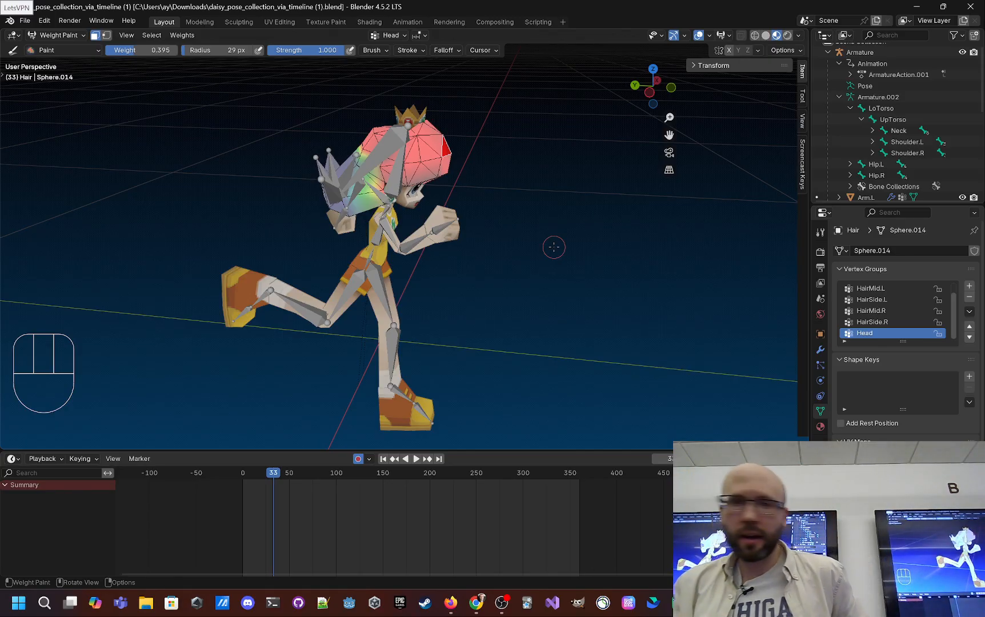
pyautogui.moveTo(399, 183); pyautogui.dragTo(394, 153, button='middle')
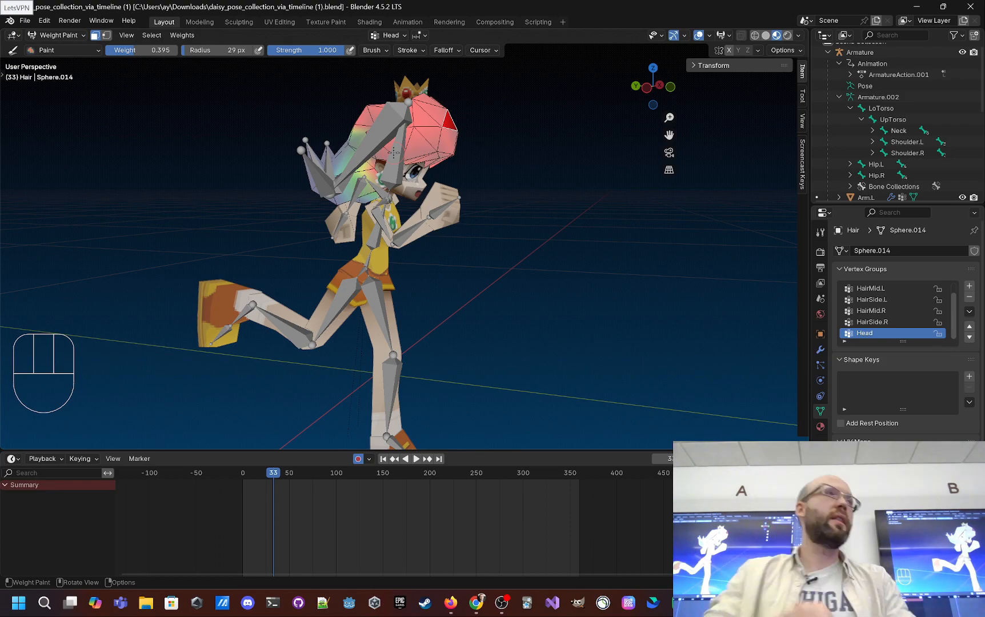
# Close the Daisy .blend file without saving and minimize the lecture slides to switch to the homework document in Firefox
pyautogui.click(970, 6)
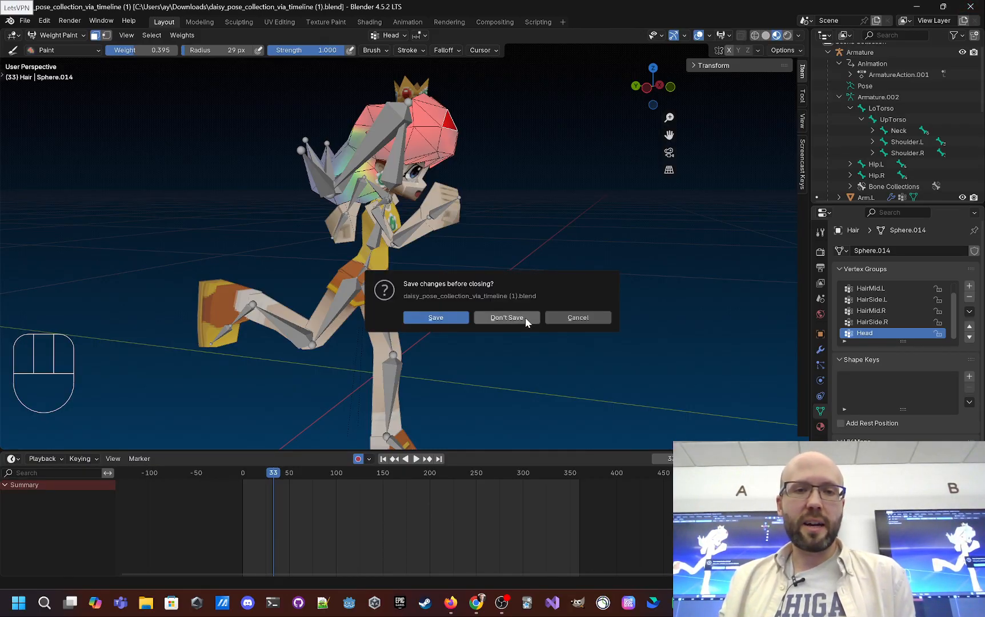
pyautogui.click(506, 318)
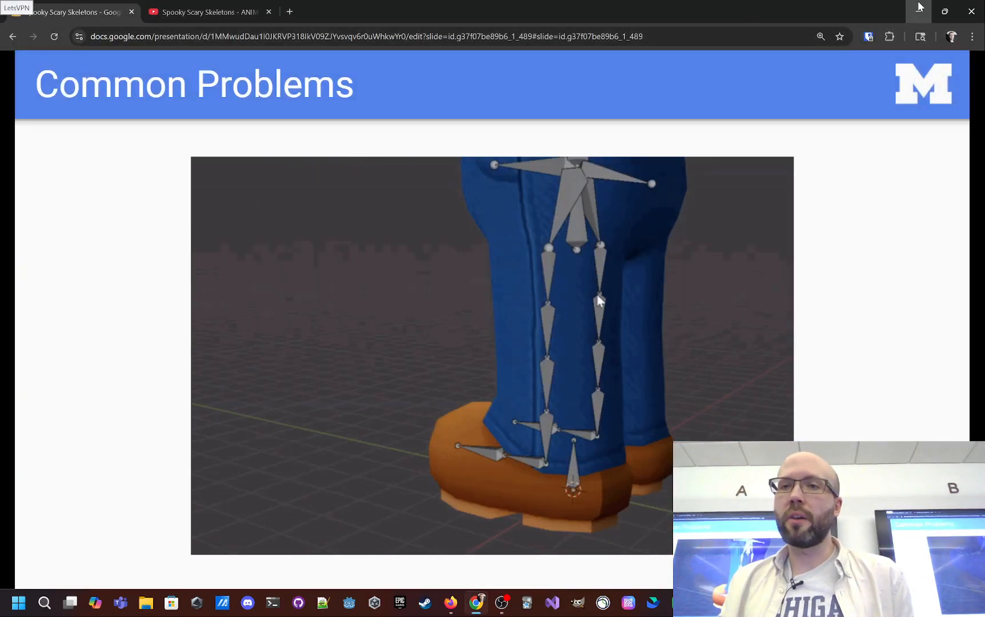
pyautogui.click(918, 11)
# Look back through the homework document from the Mario weighting problem to Problem 5, Crab Sticks
pyautogui.scroll(5, 753, 398)
pyautogui.scroll(10, 753, 398)
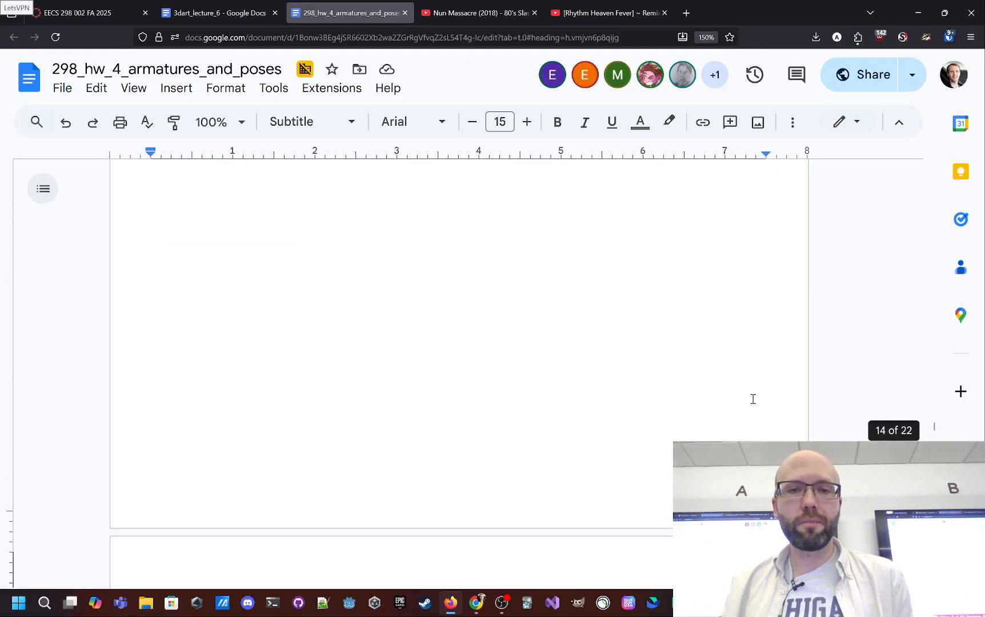
pyautogui.scroll(15, 753, 398)
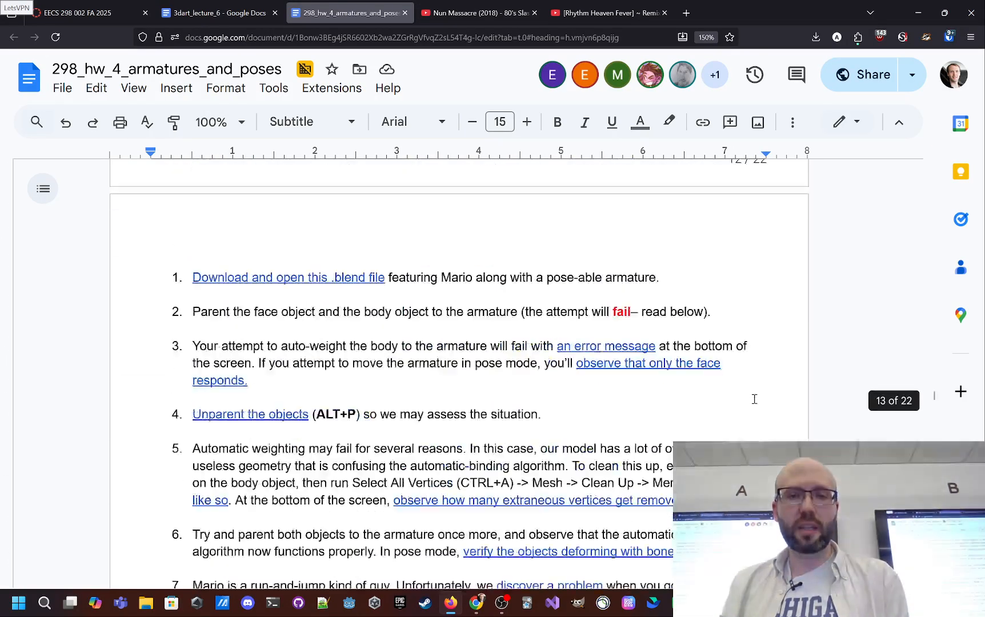
pyautogui.scroll(15, 754, 399)
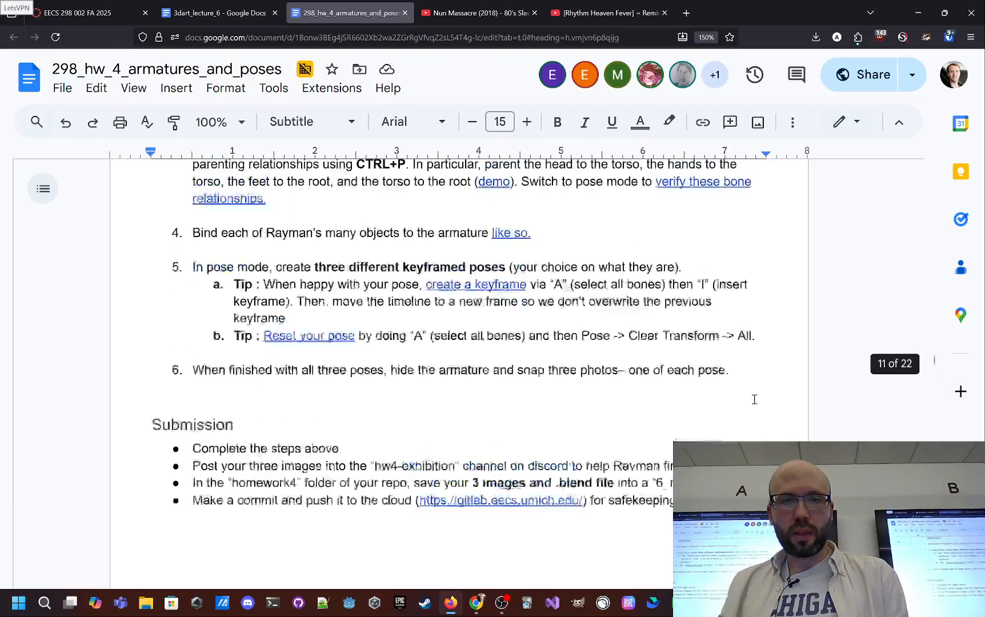
pyautogui.scroll(15, 754, 400)
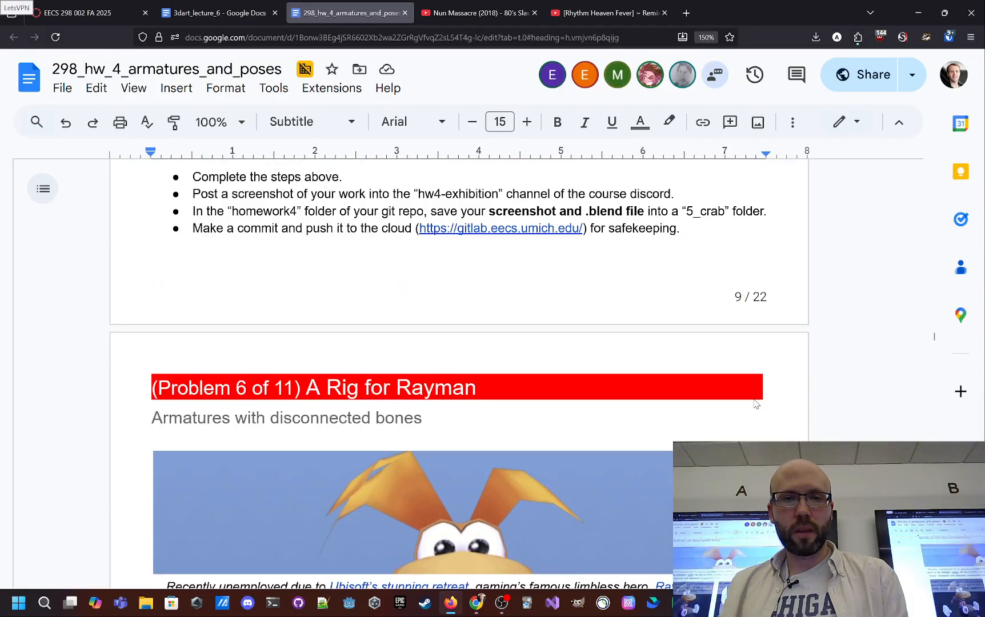
pyautogui.scroll(-2, 754, 399)
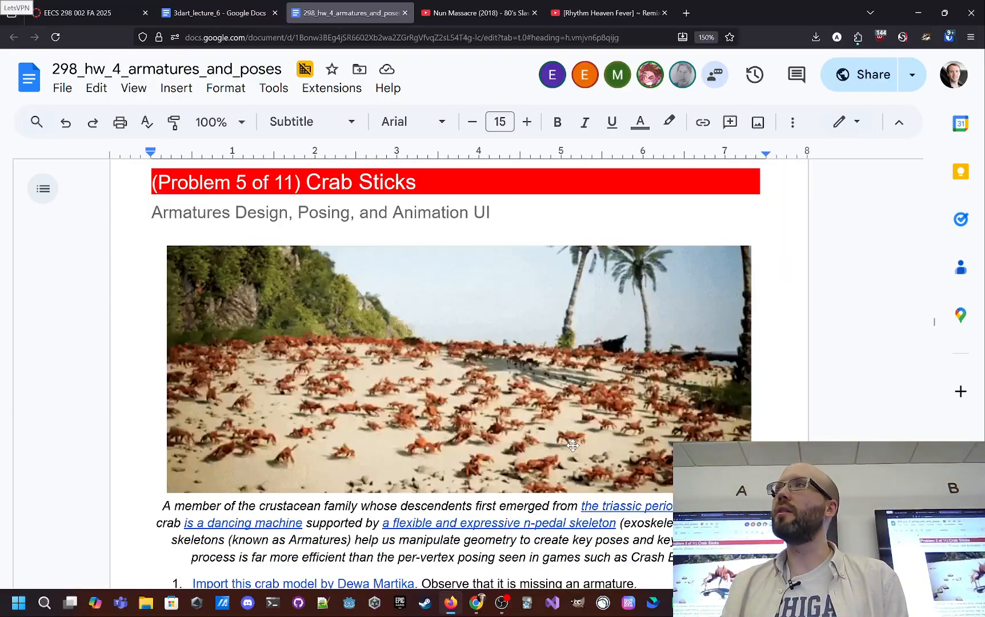
# Skim the remaining homework problems from Crab Sticks forward to Problem 10, Fan Gamer
pyautogui.scroll(-20, 572, 451)
pyautogui.scroll(-20, 571, 455)
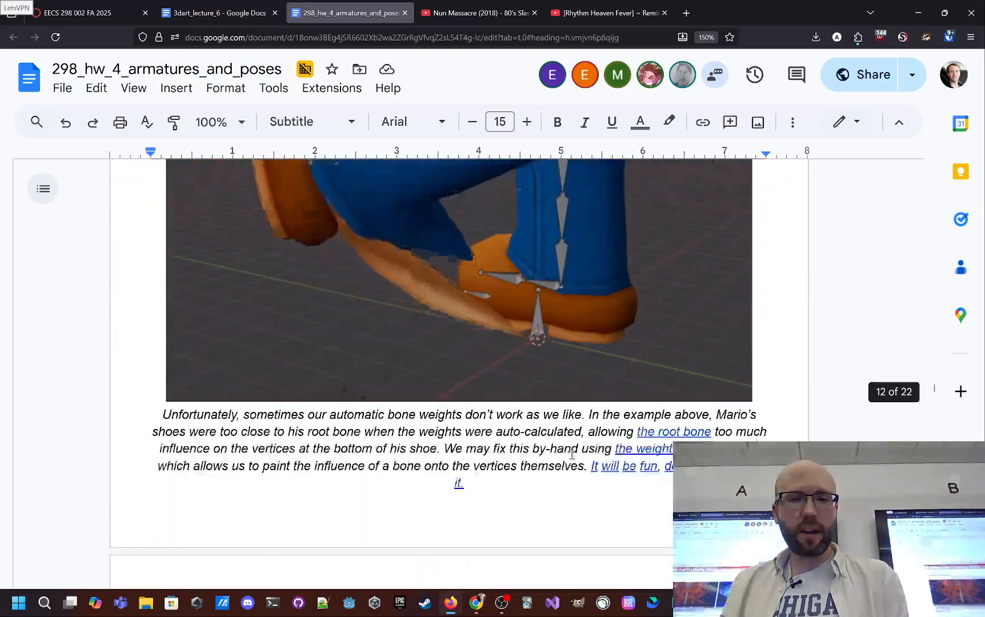
pyautogui.scroll(-20, 566, 460)
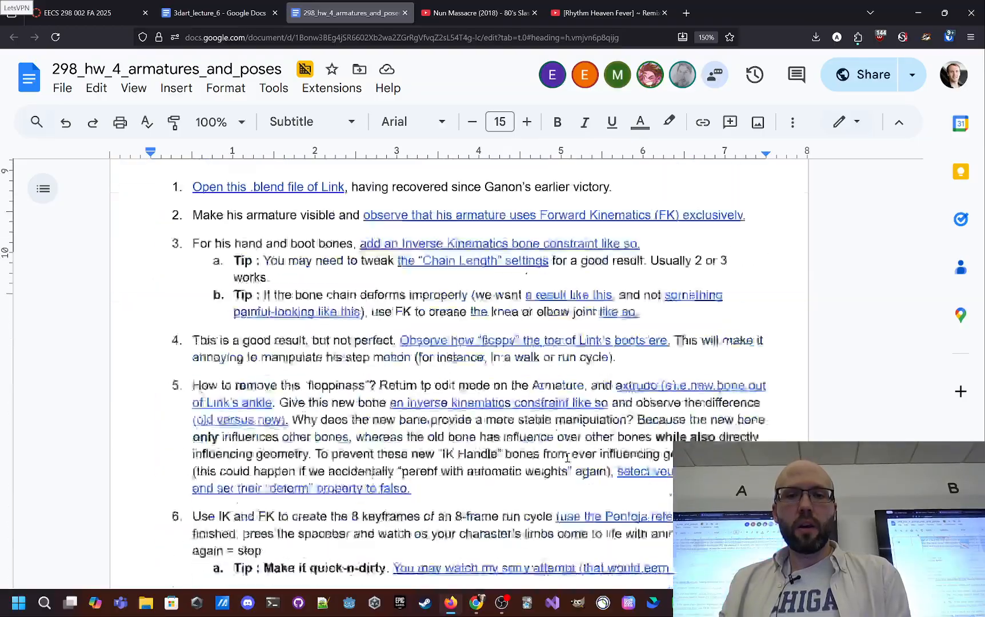
pyautogui.scroll(-3, 564, 457)
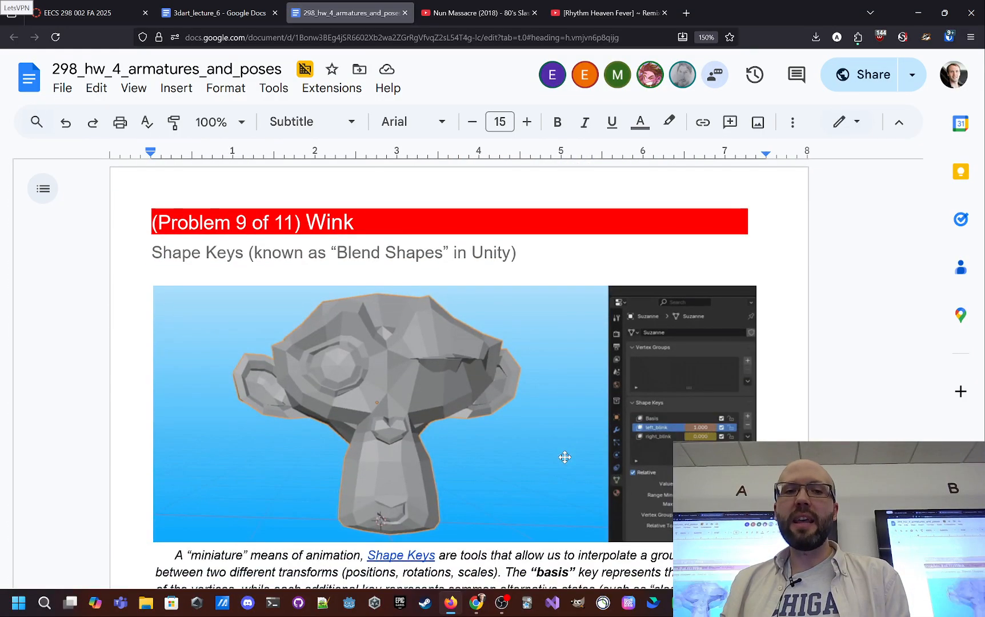
pyautogui.scroll(-20, 564, 457)
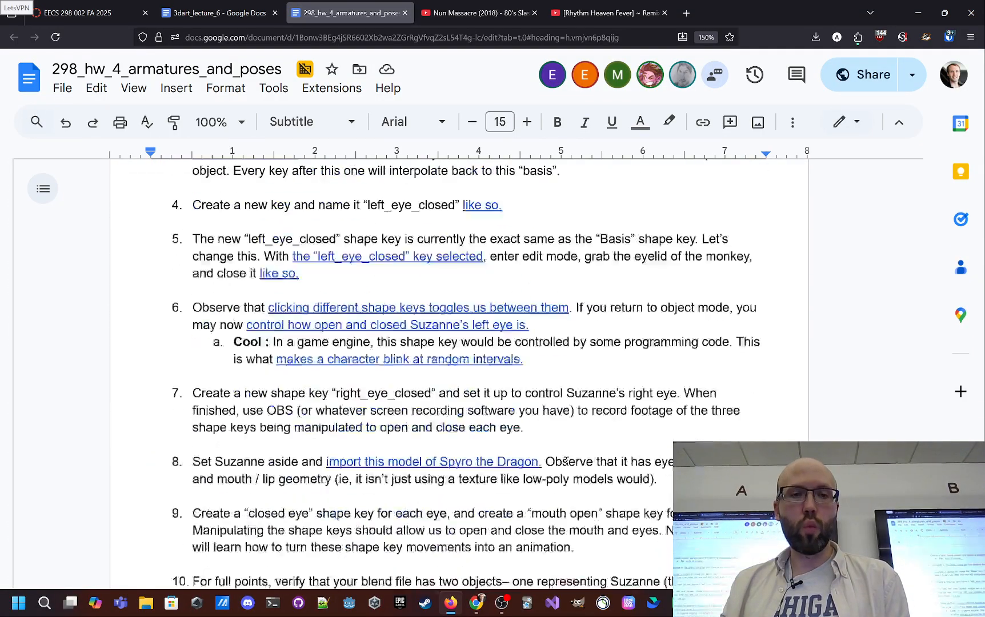
pyautogui.scroll(-18, 566, 461)
pyautogui.scroll(2, 565, 458)
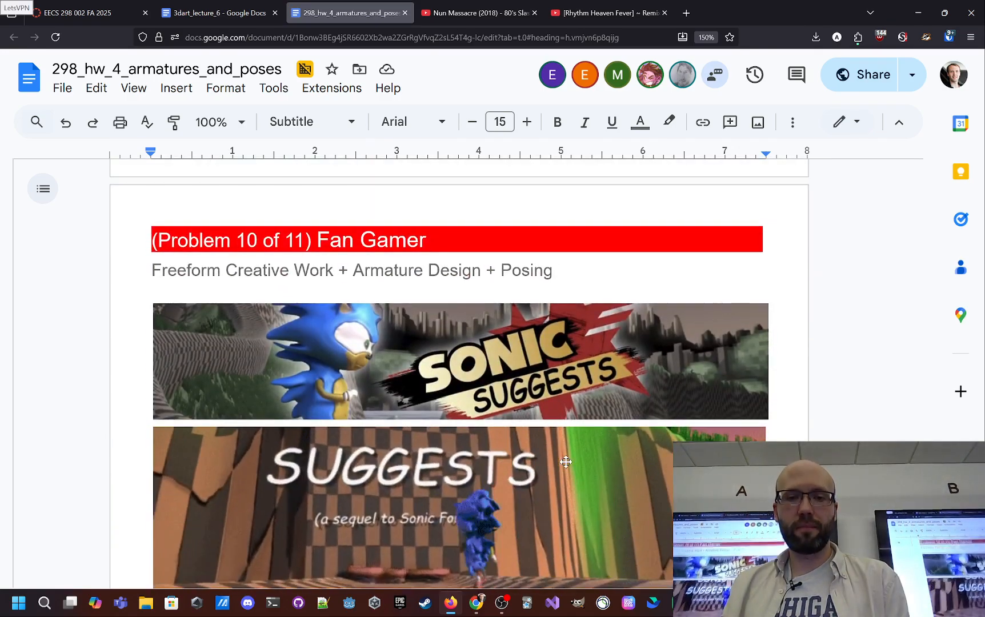
pyautogui.scroll(-1, 718, 356)
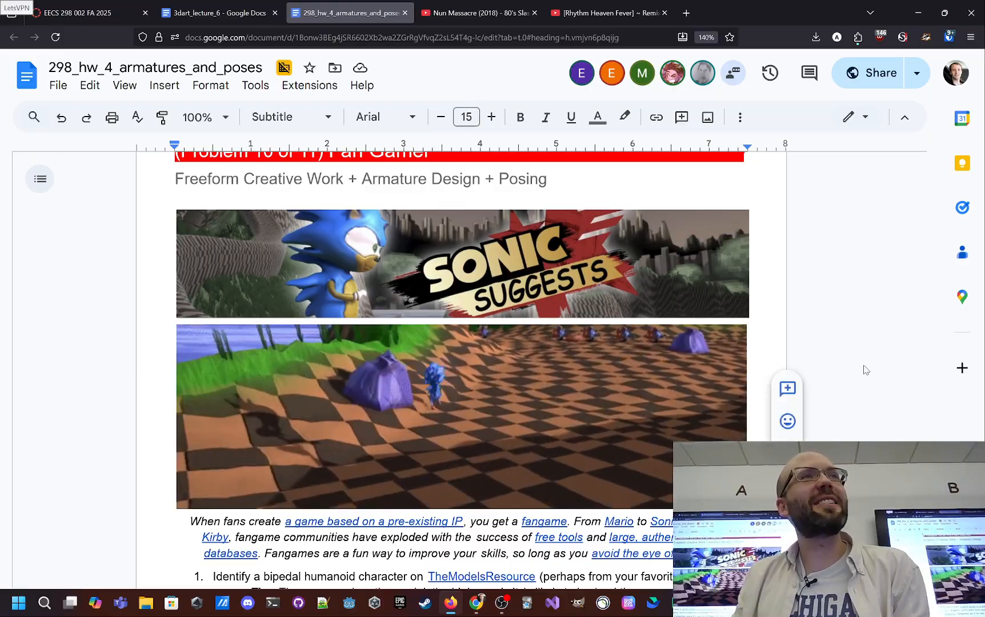
# Open the TheModelsResource link from step 1 of Problem 10 and search the site for "fossil"
pyautogui.scroll(-3, 435, 400)
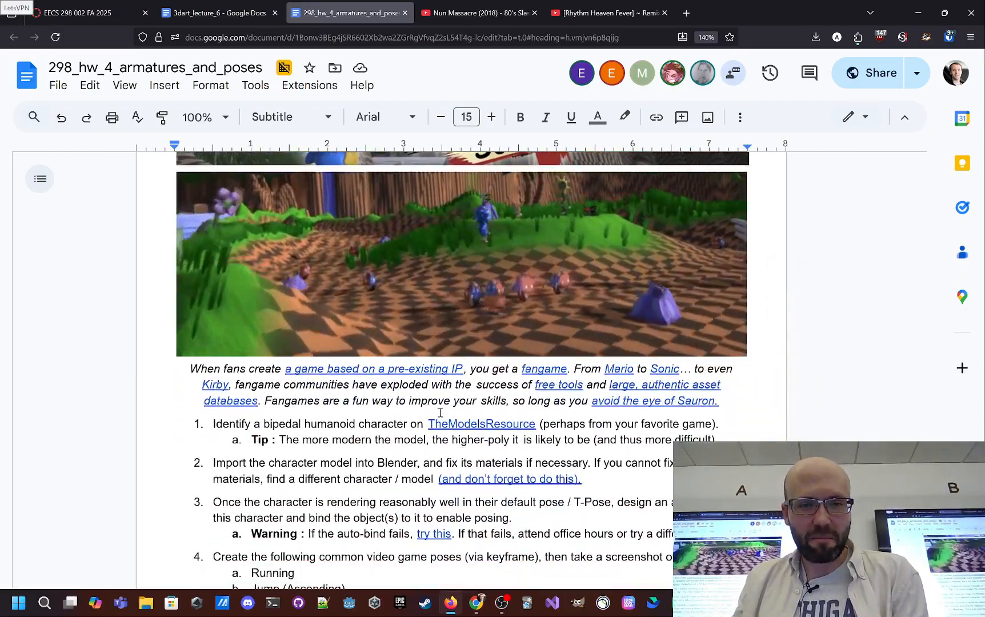
pyautogui.click(481, 423)
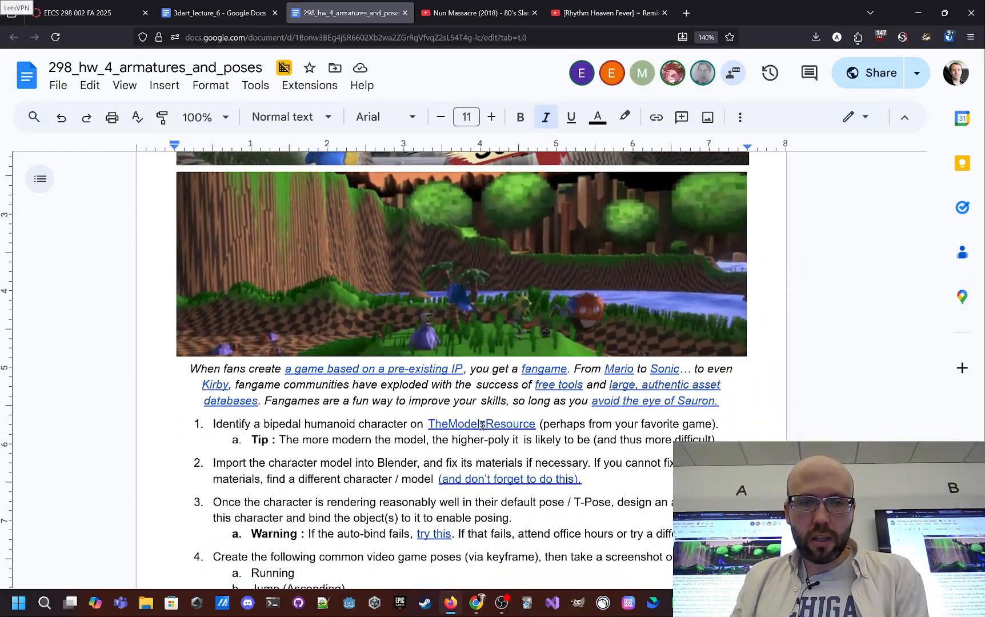
pyautogui.click(520, 451)
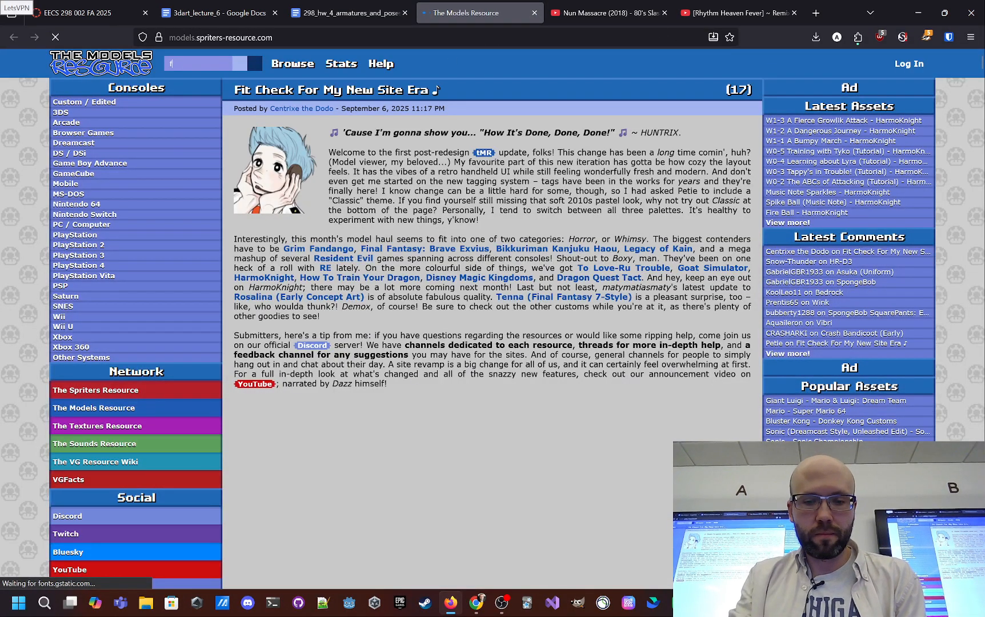
pyautogui.write('fossil')
pyautogui.press('Return')
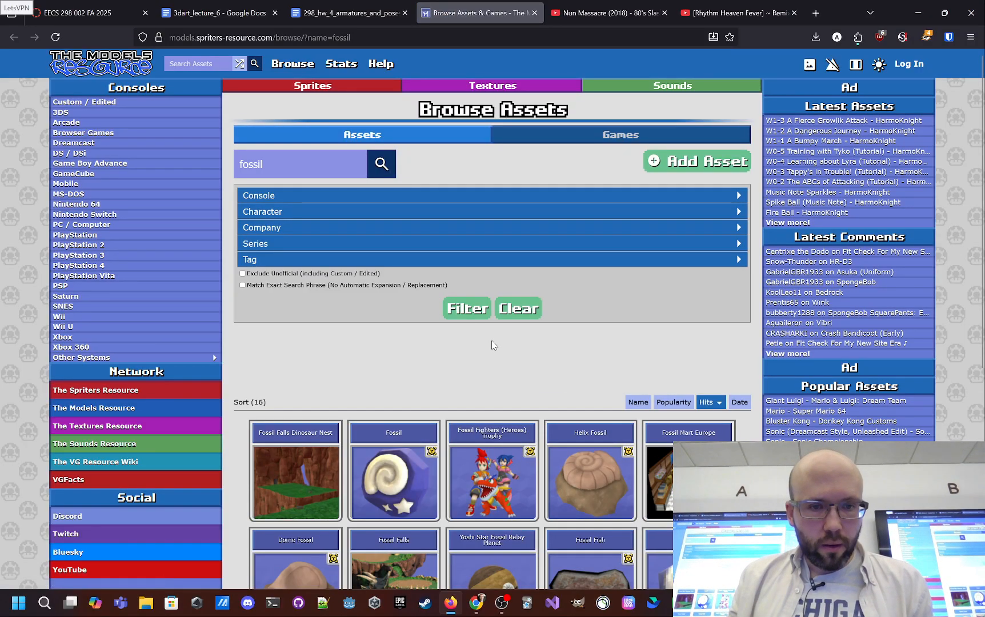
# Examine the fossil search results on The Models Resource for Fossil Fighters character models
pyautogui.scroll(-2, 493, 345)
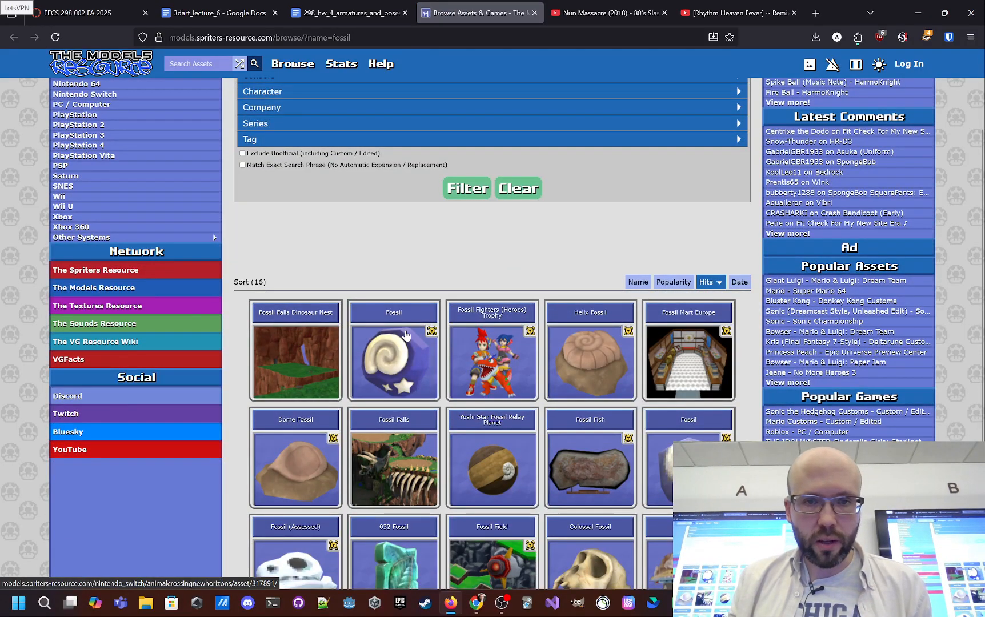
pyautogui.scroll(-2, 505, 254)
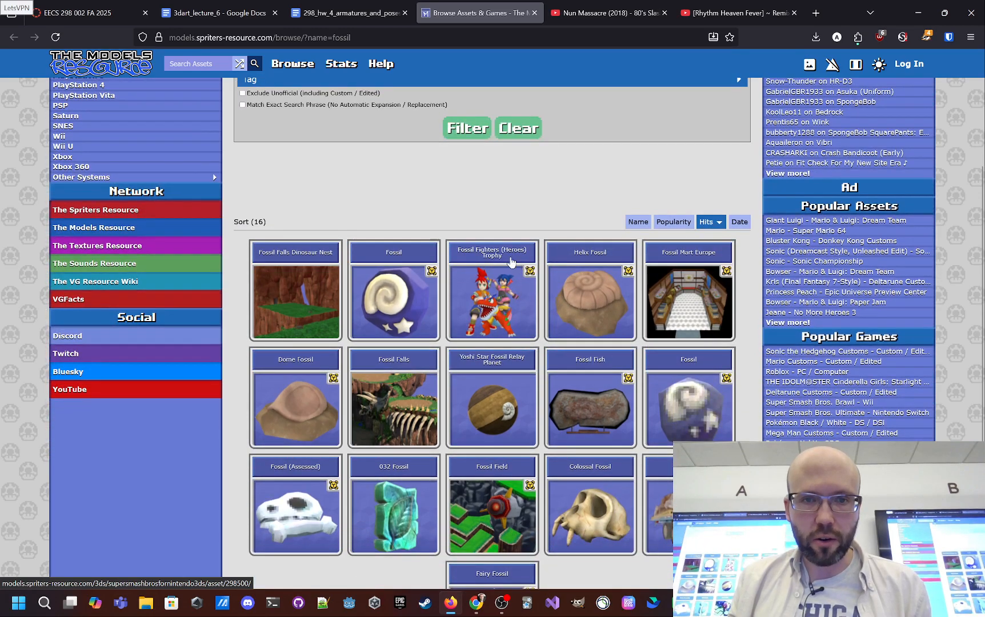
pyautogui.scroll(-2, 505, 258)
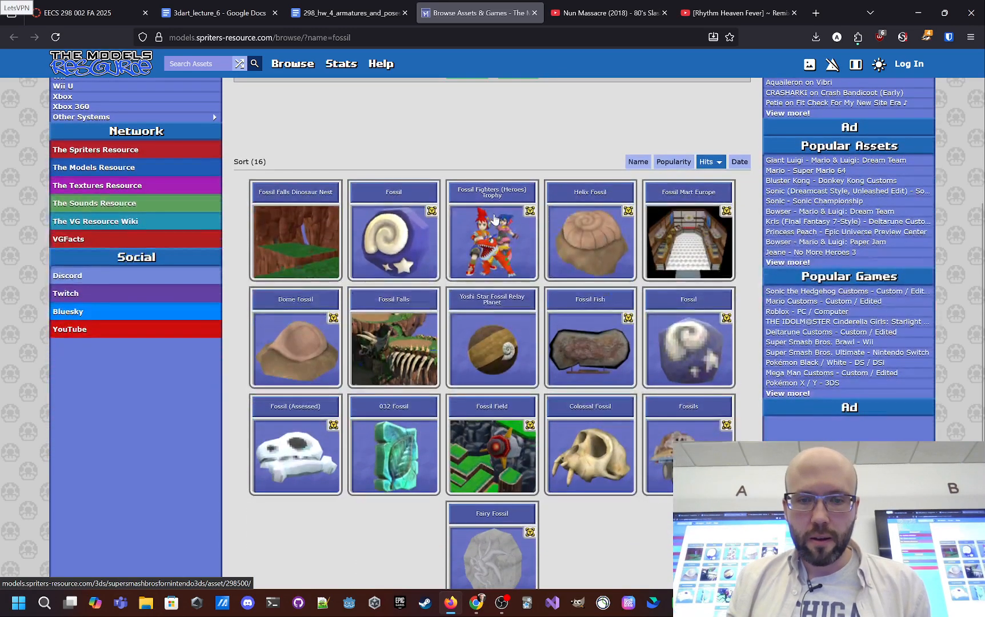
pyautogui.scroll(-2, 500, 262)
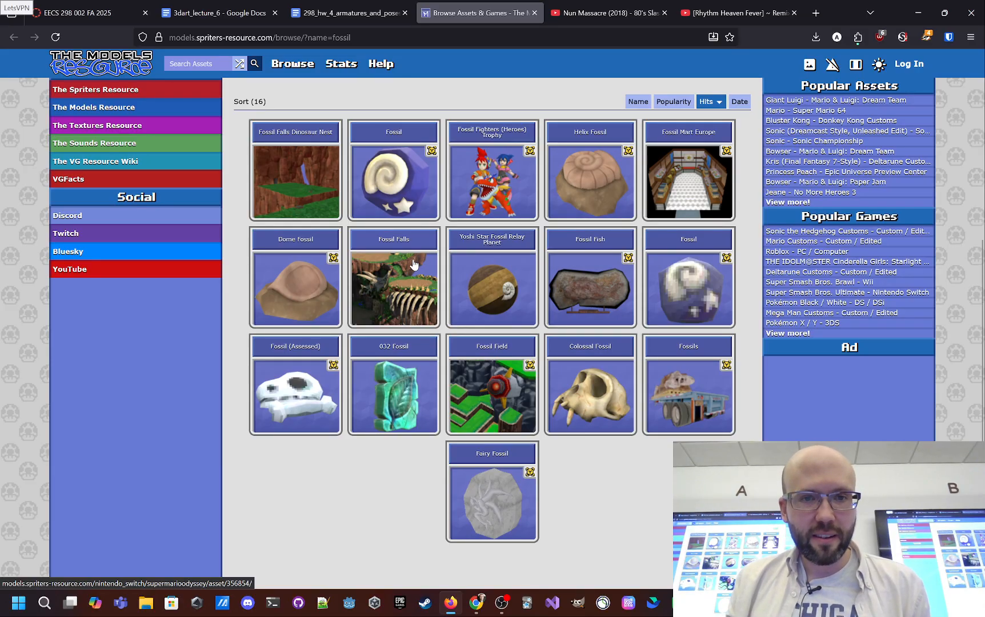
pyautogui.scroll(-2, 414, 263)
pyautogui.scroll(3, 484, 380)
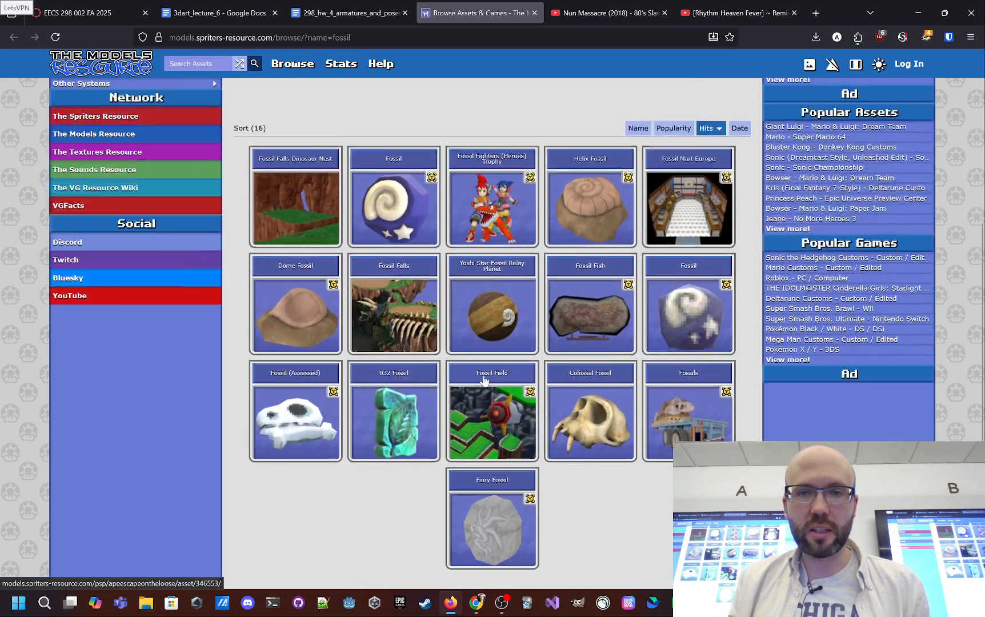
pyautogui.scroll(5, 484, 380)
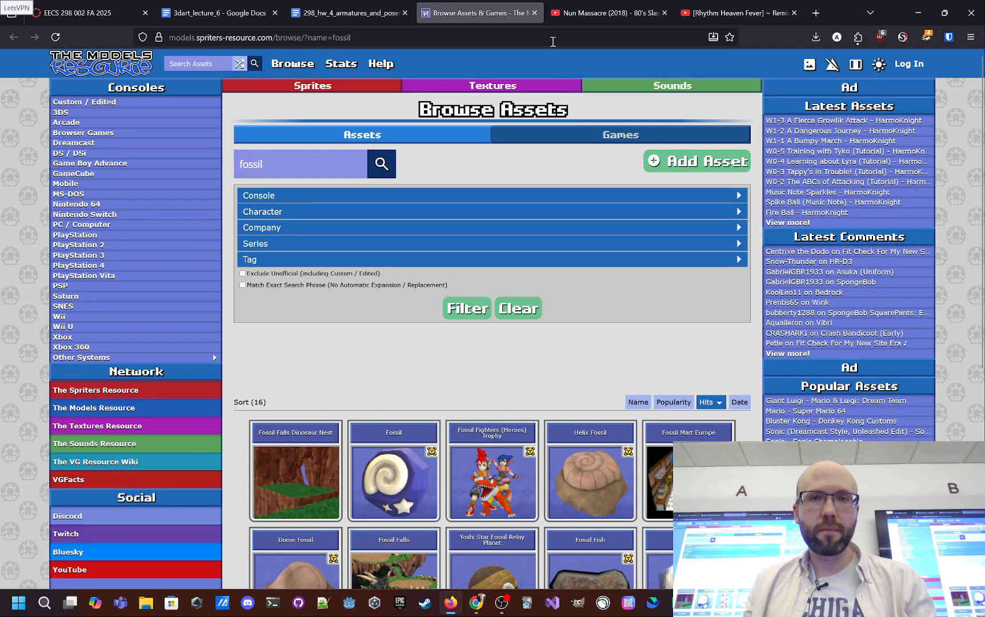
# Search Google for "fossil fighters 3d mesh"
pyautogui.click(553, 40)
pyautogui.write('g fossil ')
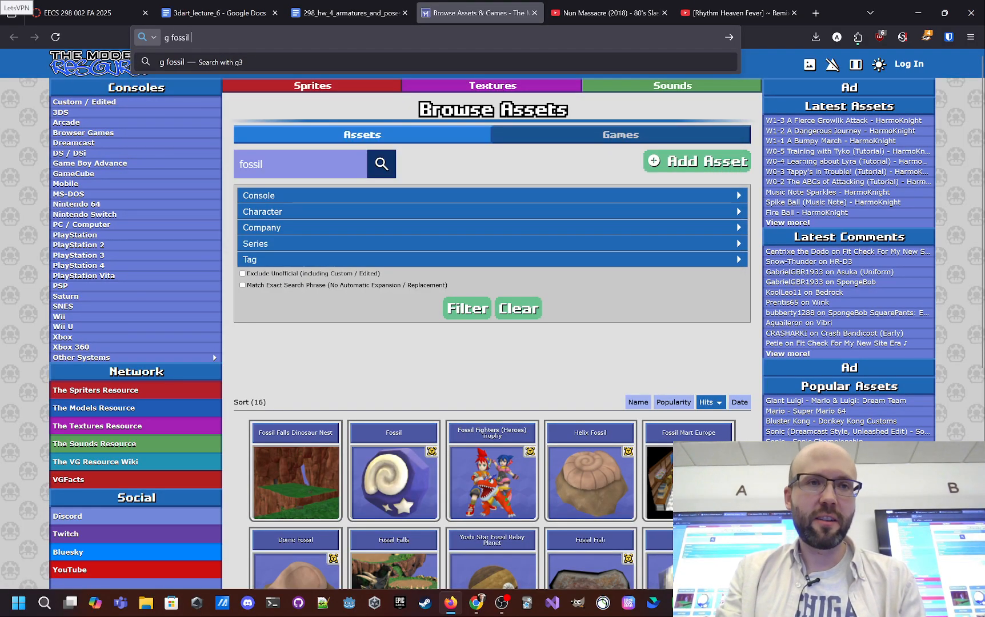
pyautogui.write('fighters 3d mesh')
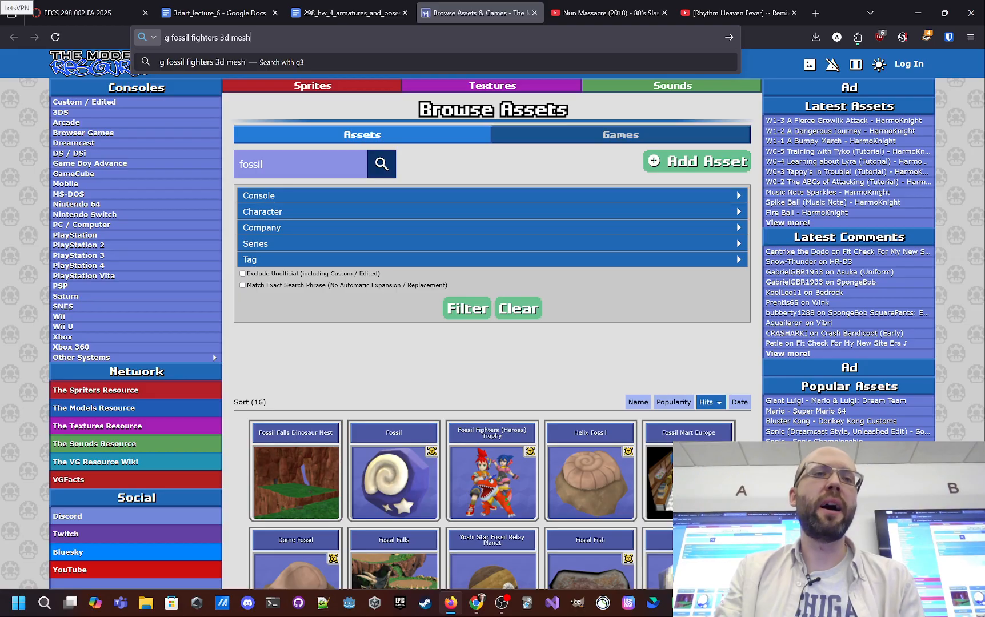
pyautogui.press('Return')
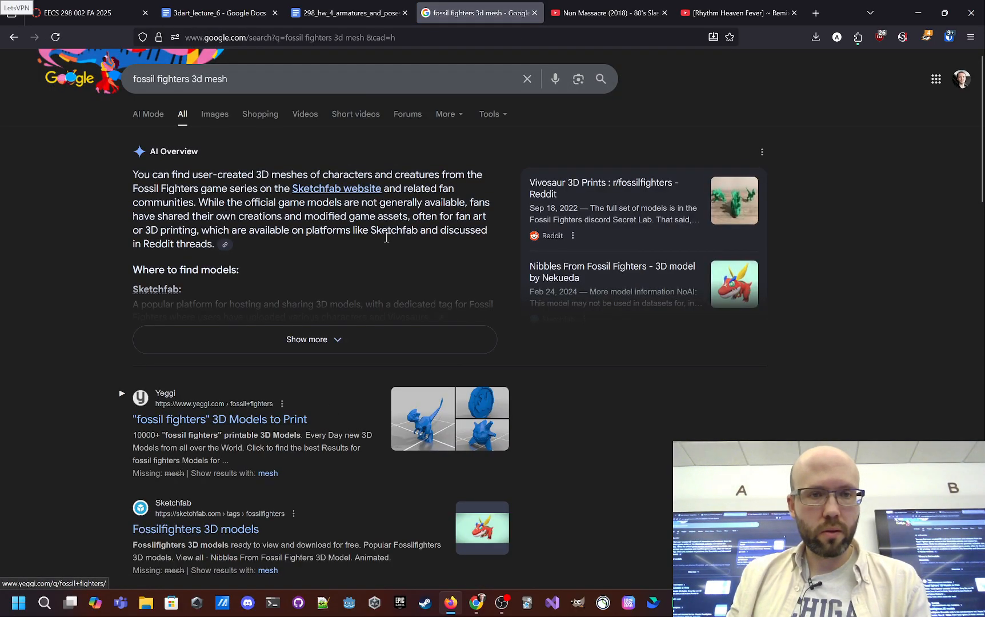
# Look over the search results and open Sketchfab's Fossilfighters 3D models page
pyautogui.scroll(-2, 284, 411)
pyautogui.scroll(-3, 284, 411)
pyautogui.scroll(5, 287, 352)
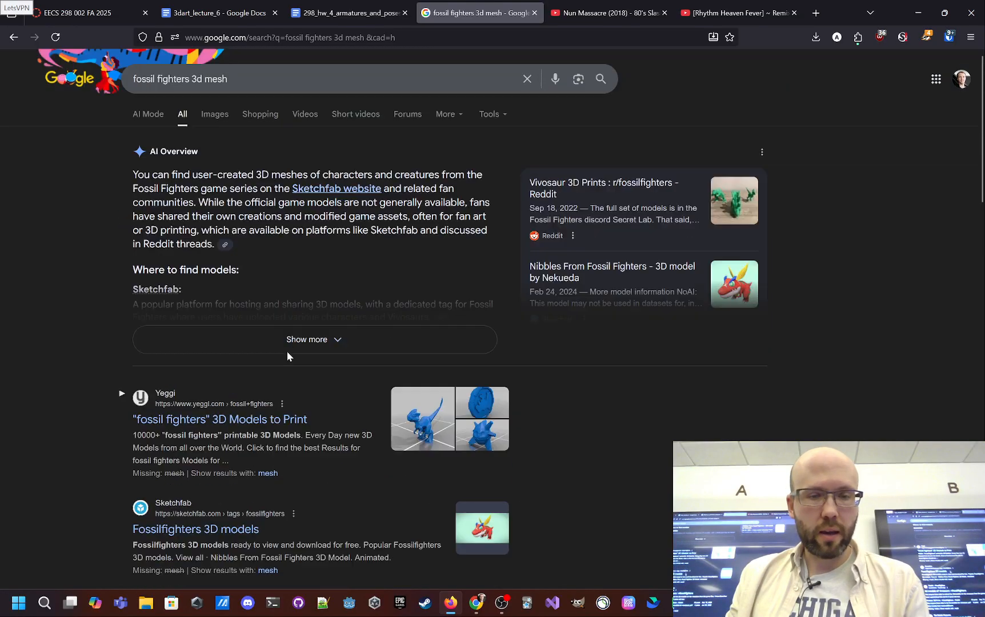
pyautogui.scroll(-3, 287, 349)
pyautogui.click(209, 347)
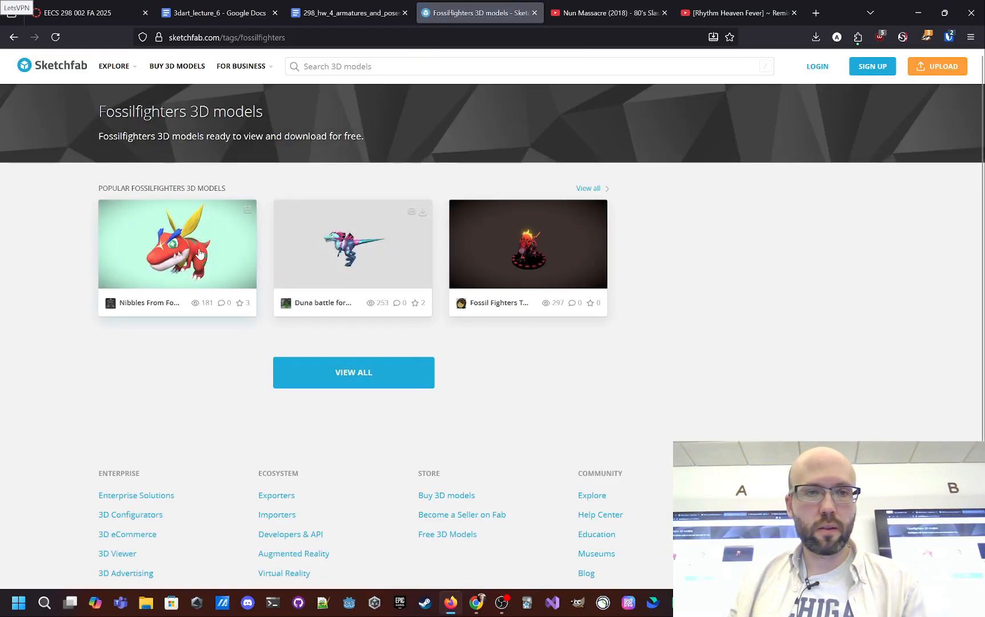
# Return to the Google results and open The Models Resource's Fossil Fighters page for DS / DSi
pyautogui.click(14, 37)
pyautogui.click(15, 38)
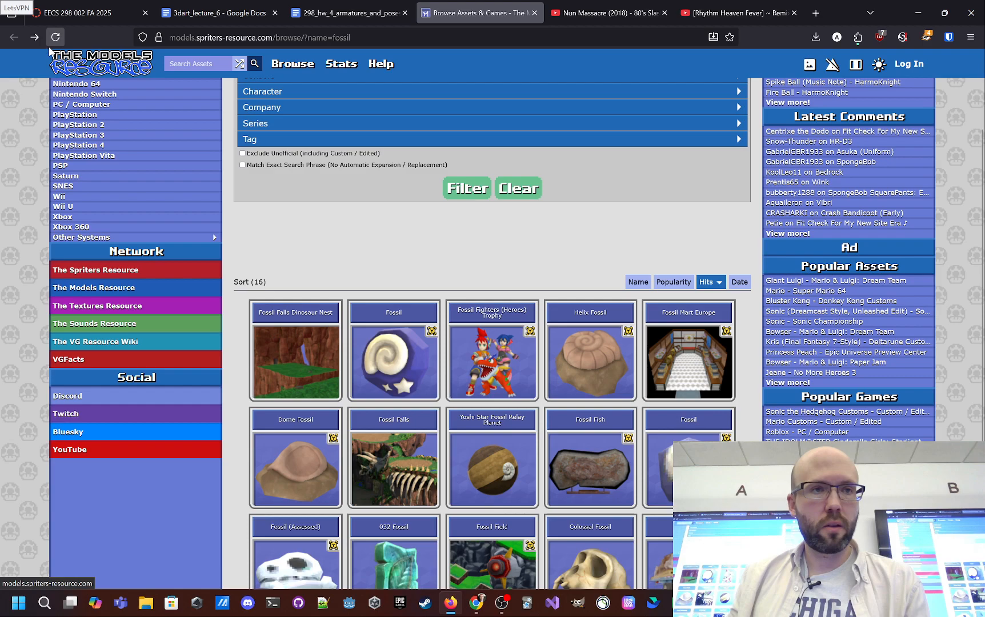
pyautogui.click(34, 37)
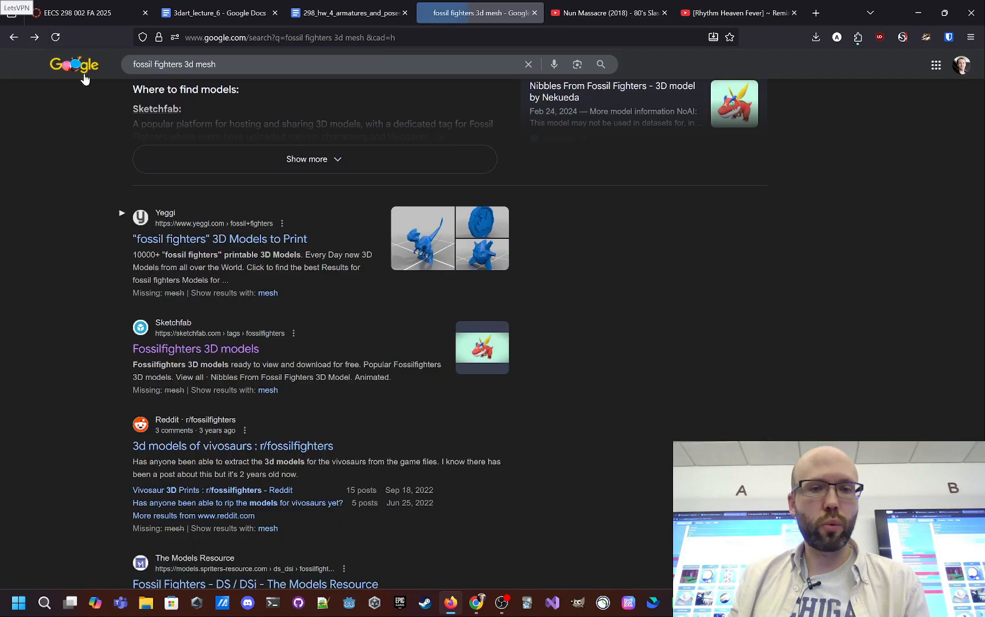
pyautogui.scroll(-1, 428, 275)
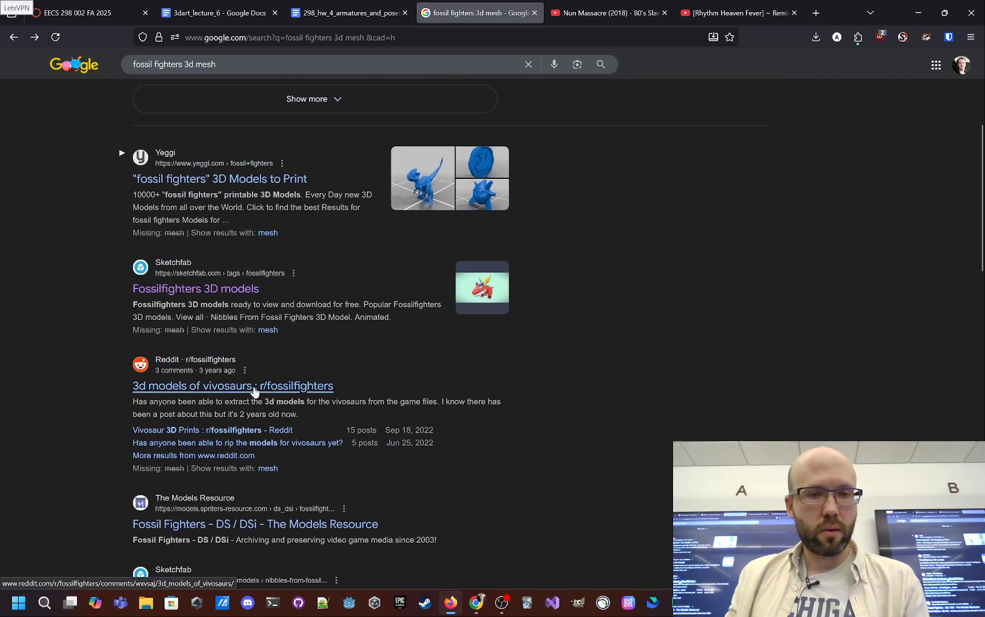
pyautogui.scroll(-2, 248, 387)
pyautogui.click(249, 406)
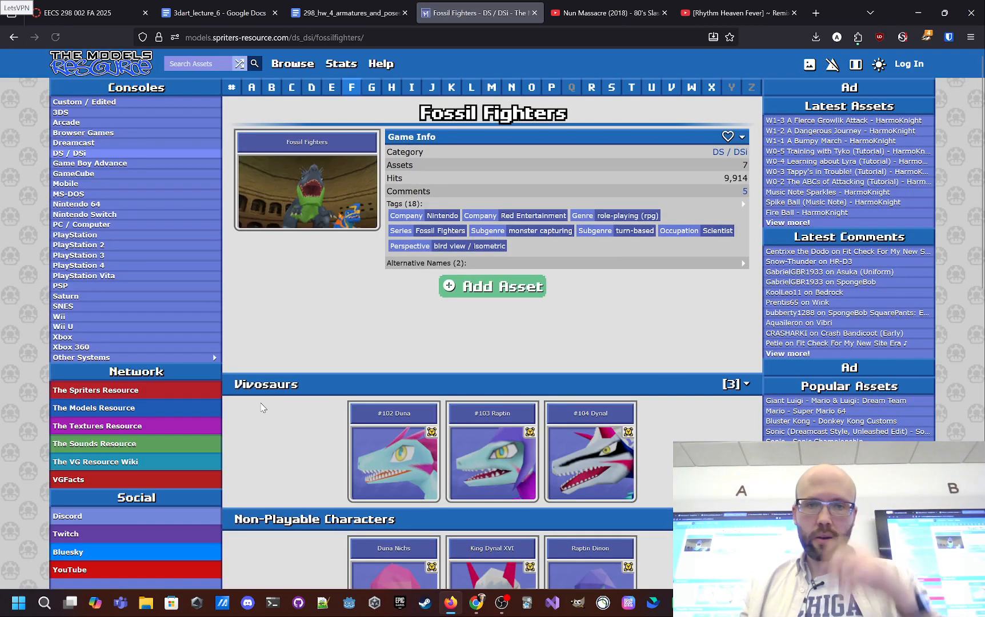
# Examine the Vivosaurs, Non-Playable Characters and Masks assets on the Fossil Fighters page
pyautogui.scroll(-5, 668, 313)
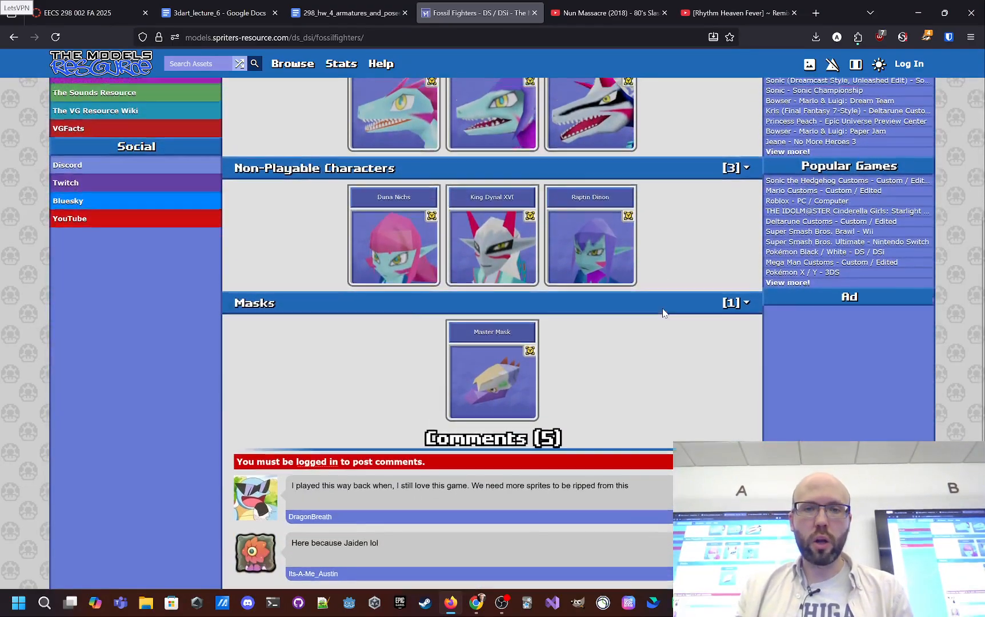
pyautogui.scroll(4, 661, 307)
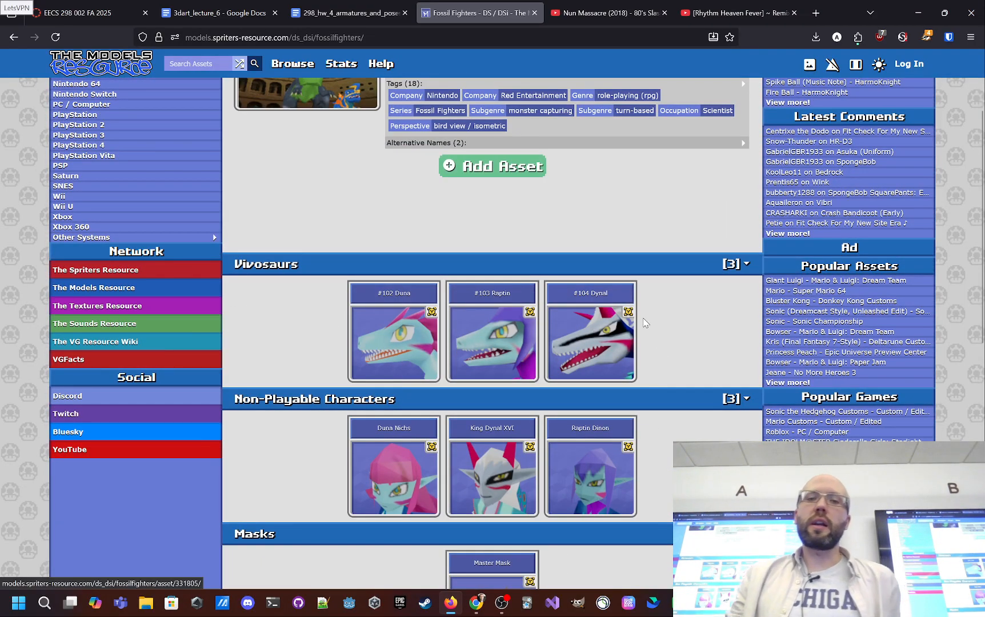
pyautogui.scroll(2, 706, 313)
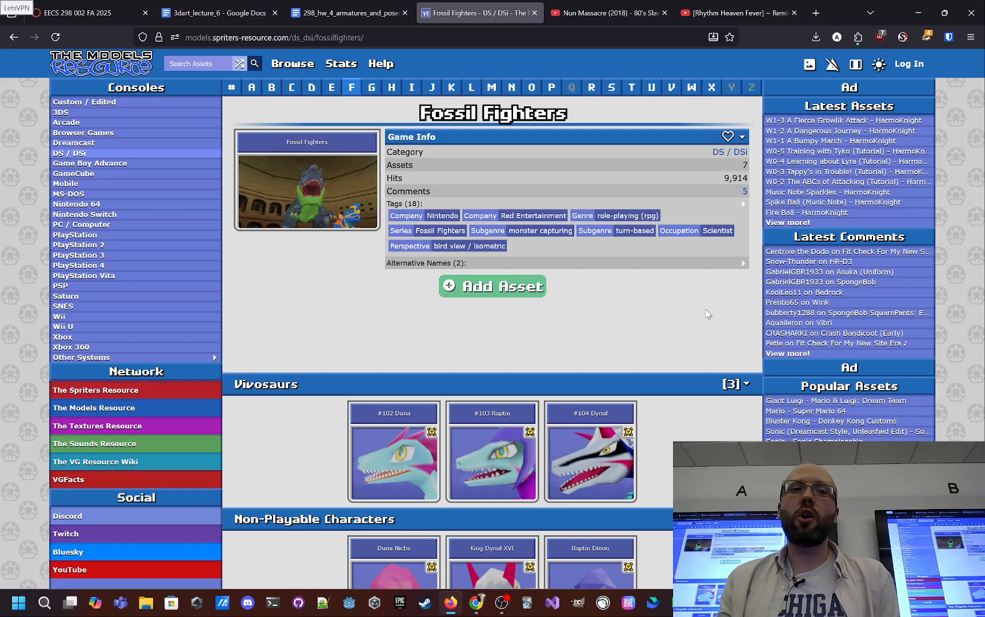
# Return to the 298_hw_4_armatures_and_poses document and review Problem 10's instructions, highlighting the five required poses from Running to Game Over
pyautogui.click(351, 12)
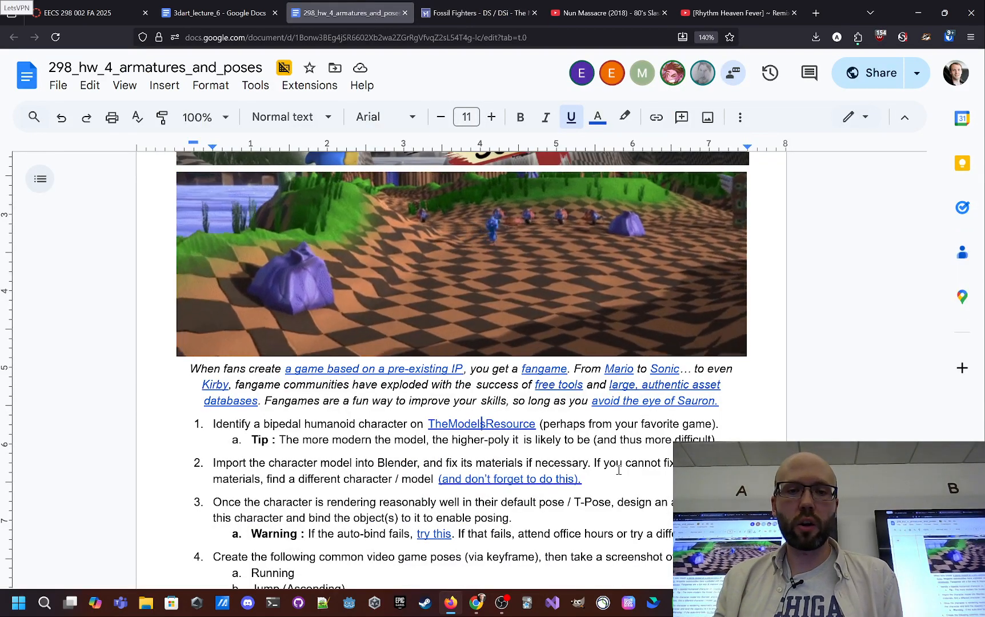
pyautogui.scroll(-5, 634, 446)
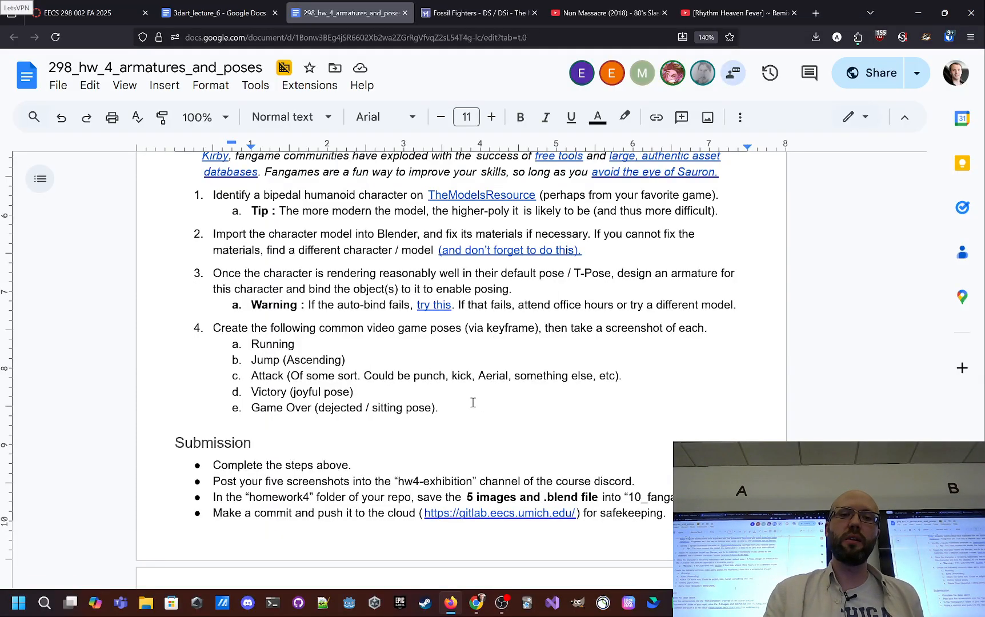
pyautogui.moveTo(438, 407); pyautogui.dragTo(251, 343)
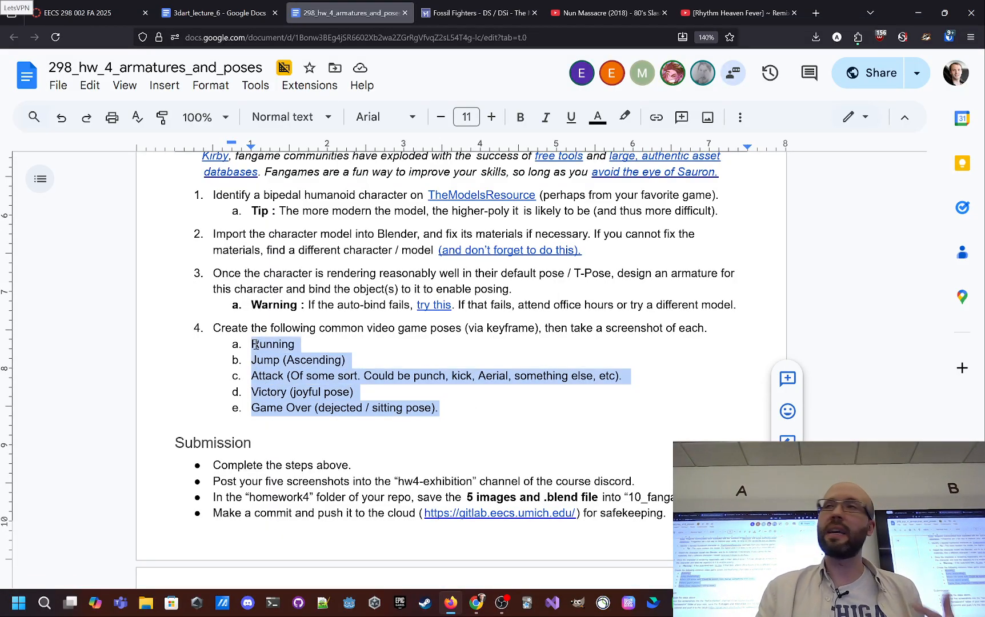
pyautogui.click(434, 303)
pyautogui.scroll(5, 449, 334)
pyautogui.scroll(-3, 371, 387)
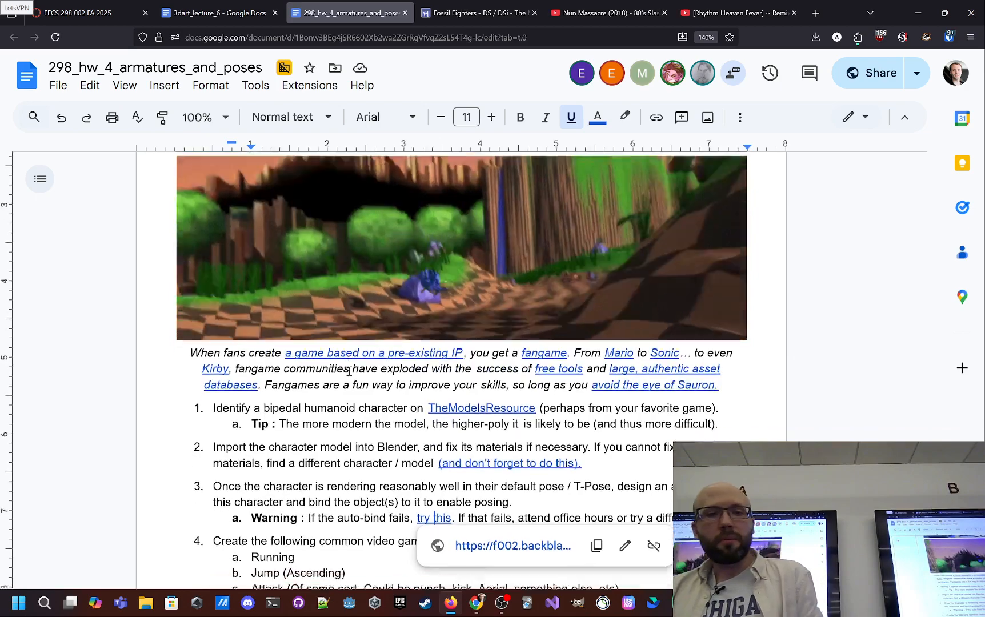
pyautogui.scroll(-1, 372, 387)
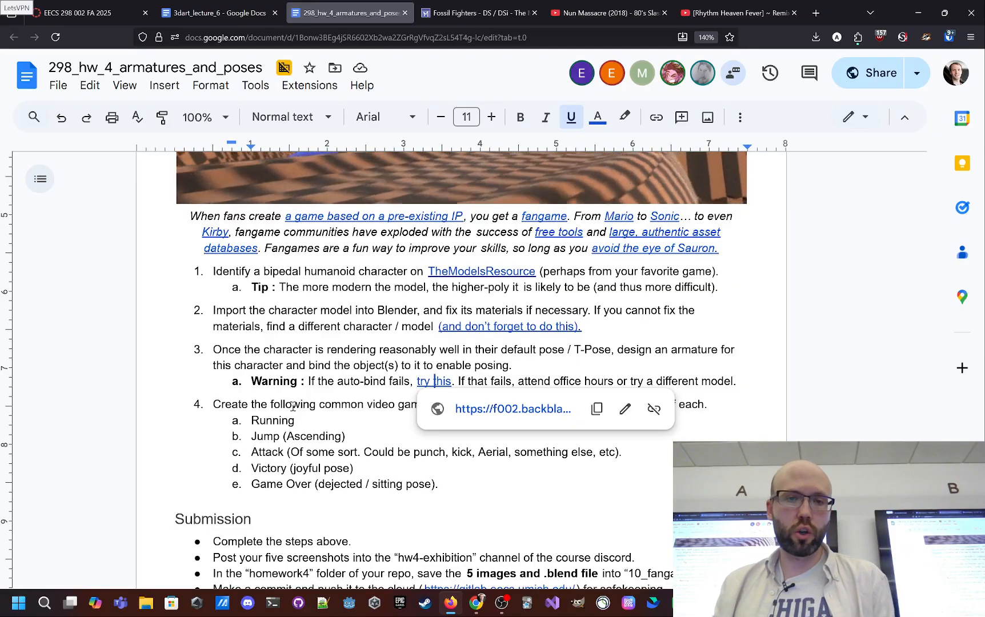
# Look through the homework's problems and find the Link animation item that links to a professional's attempt
pyautogui.scroll(5, 371, 457)
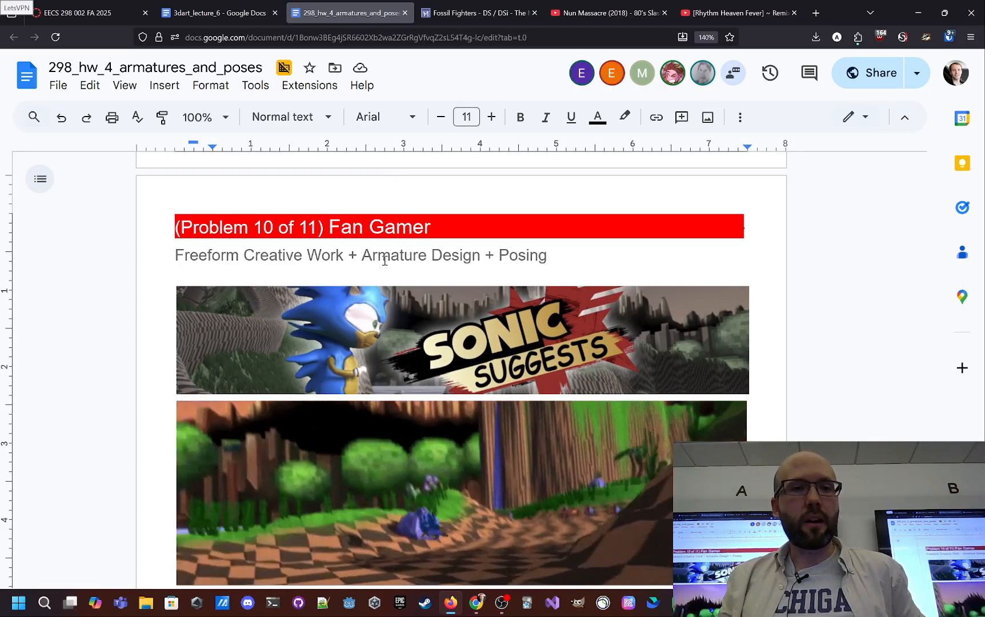
pyautogui.scroll(-15, 481, 271)
pyautogui.scroll(-10, 486, 272)
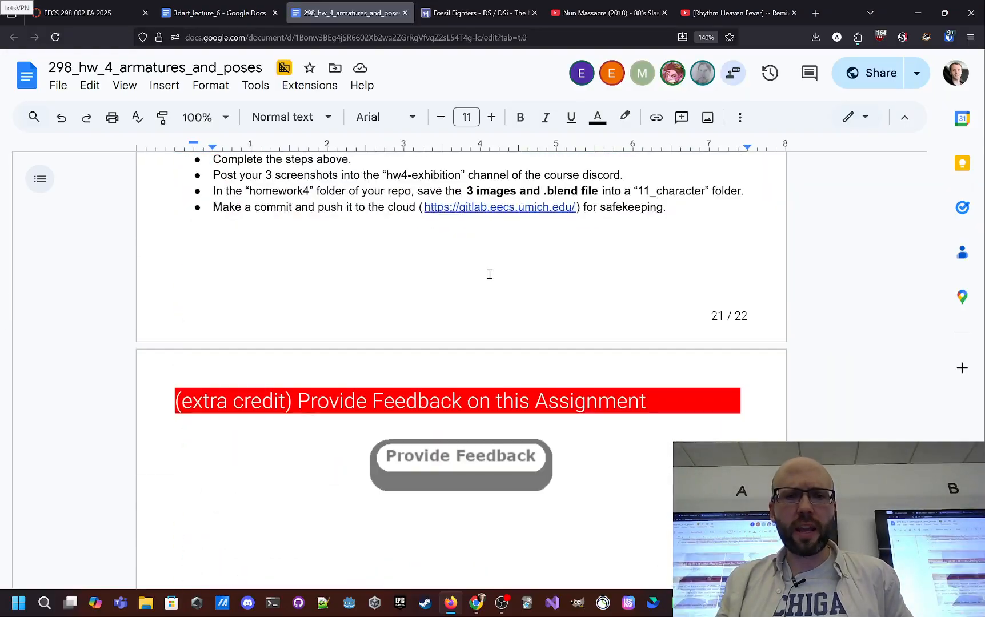
pyautogui.scroll(20, 490, 274)
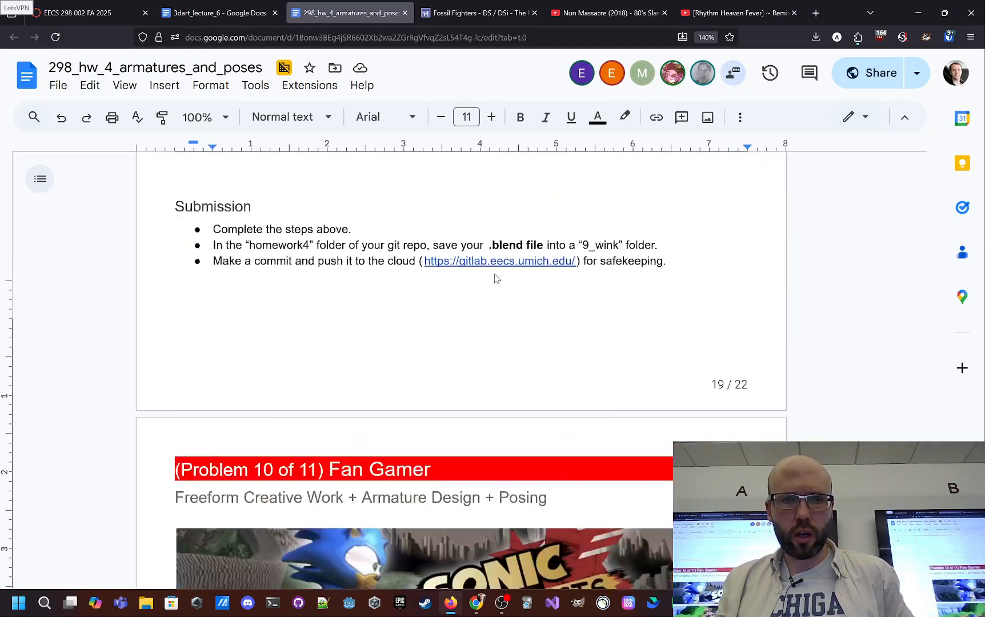
pyautogui.scroll(4, 509, 268)
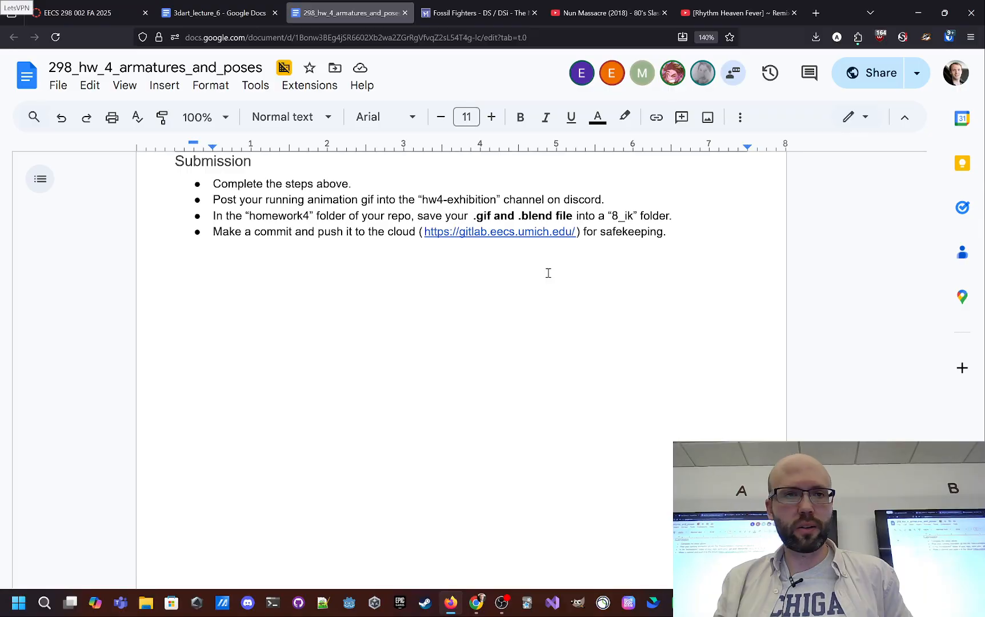
pyautogui.scroll(-20, 552, 274)
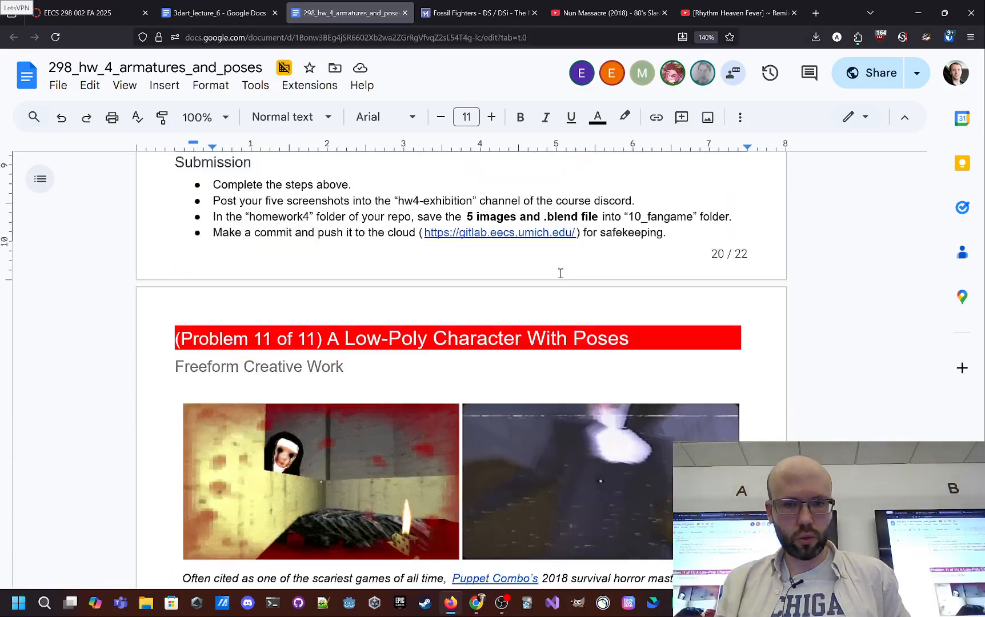
pyautogui.scroll(15, 563, 274)
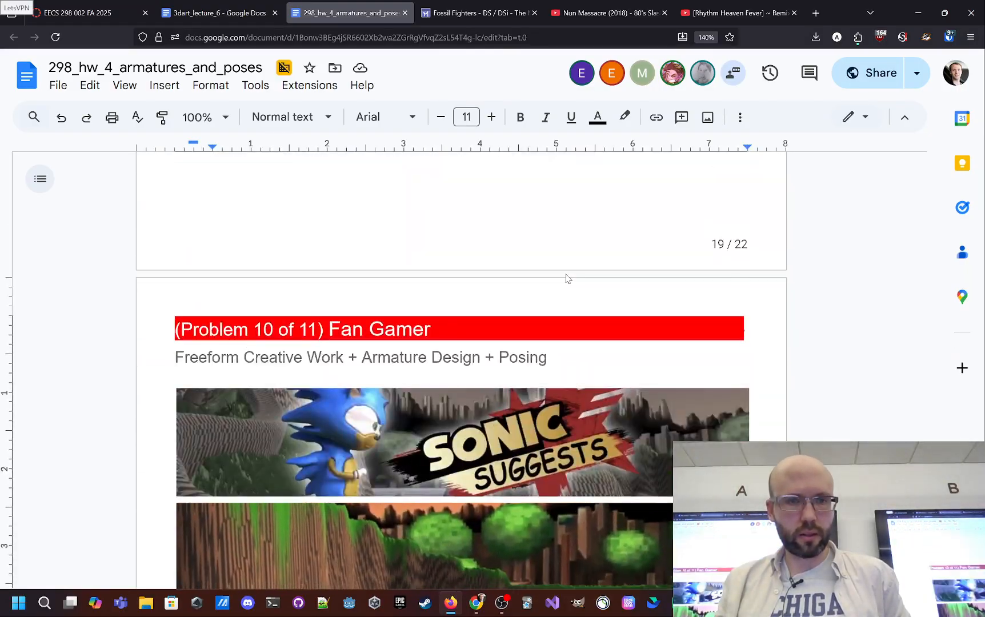
pyautogui.scroll(15, 566, 274)
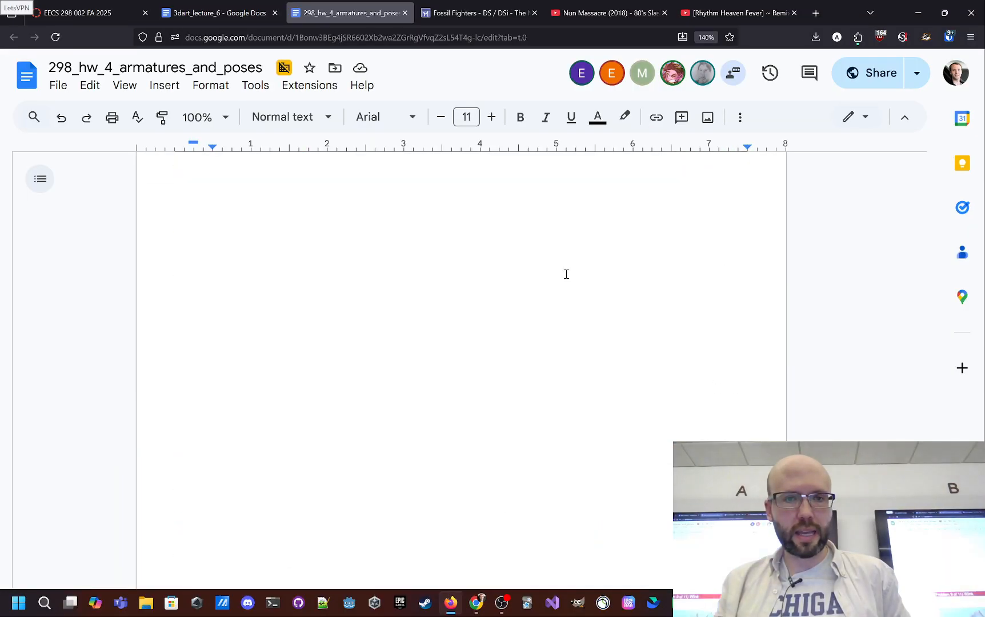
pyautogui.scroll(4, 568, 276)
pyautogui.scroll(-2, 478, 315)
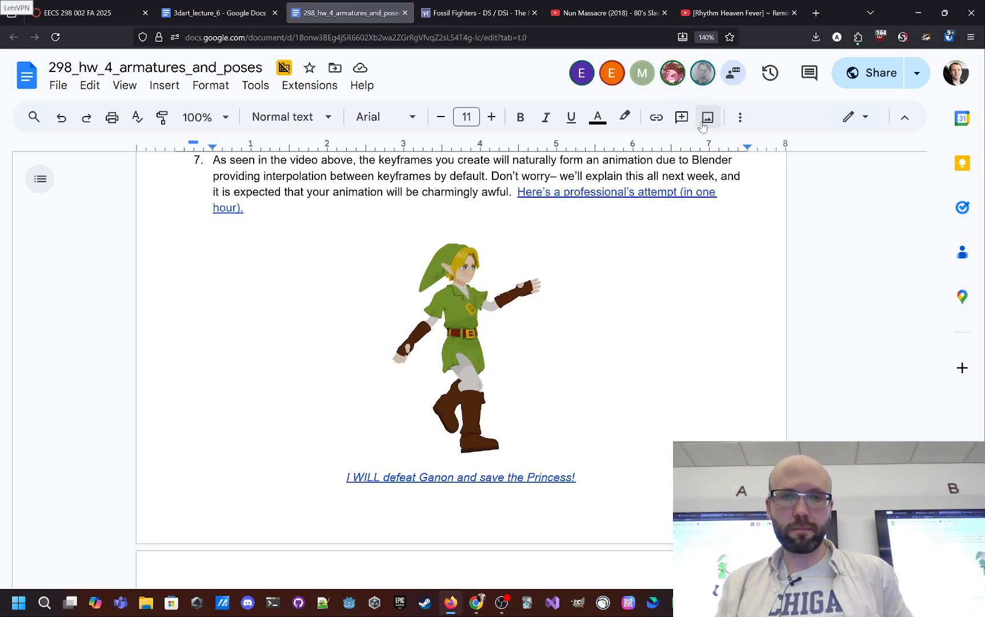
# Open the linked video of the professional's one-hour attempt and play the Link run animation
pyautogui.click(682, 192)
pyautogui.click(588, 235)
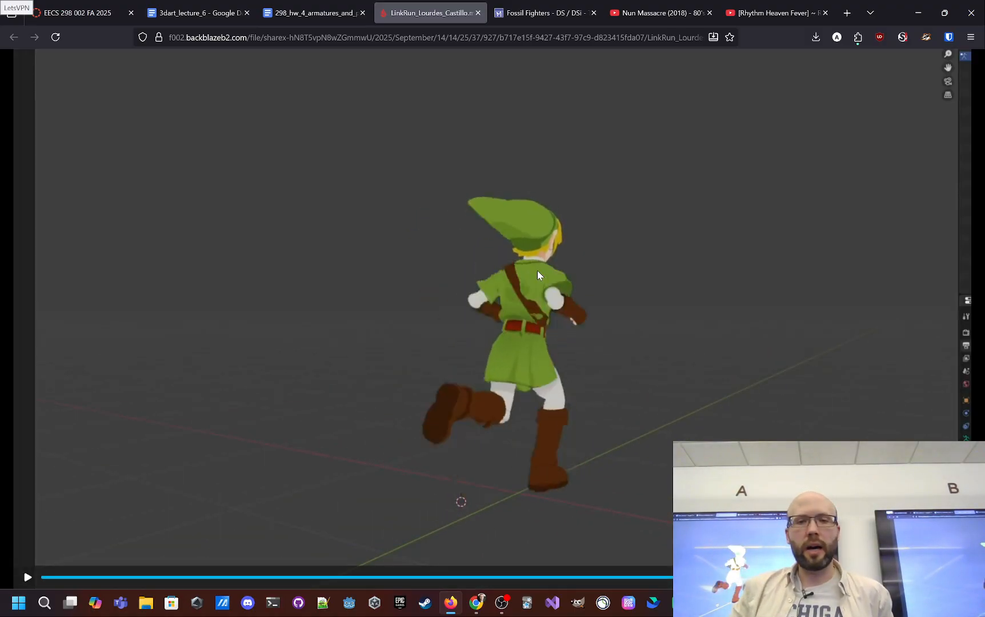
pyautogui.click(549, 233)
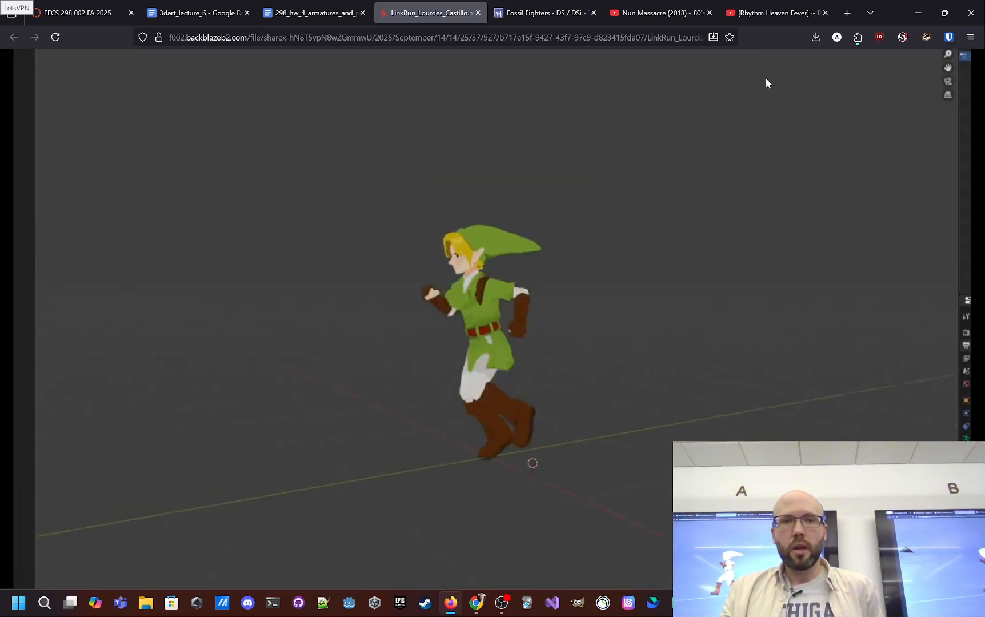
pyautogui.click(781, 200)
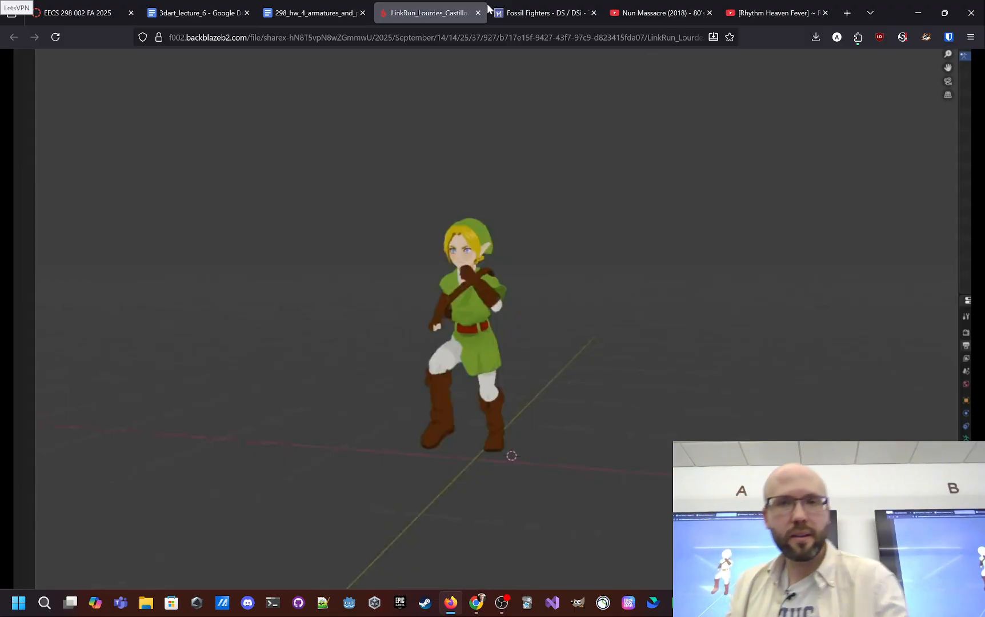
# Play "Samba de Amigo - Samba de Janeiro" from the YouTube music playlist and raise the system volume
pyautogui.click(769, 8)
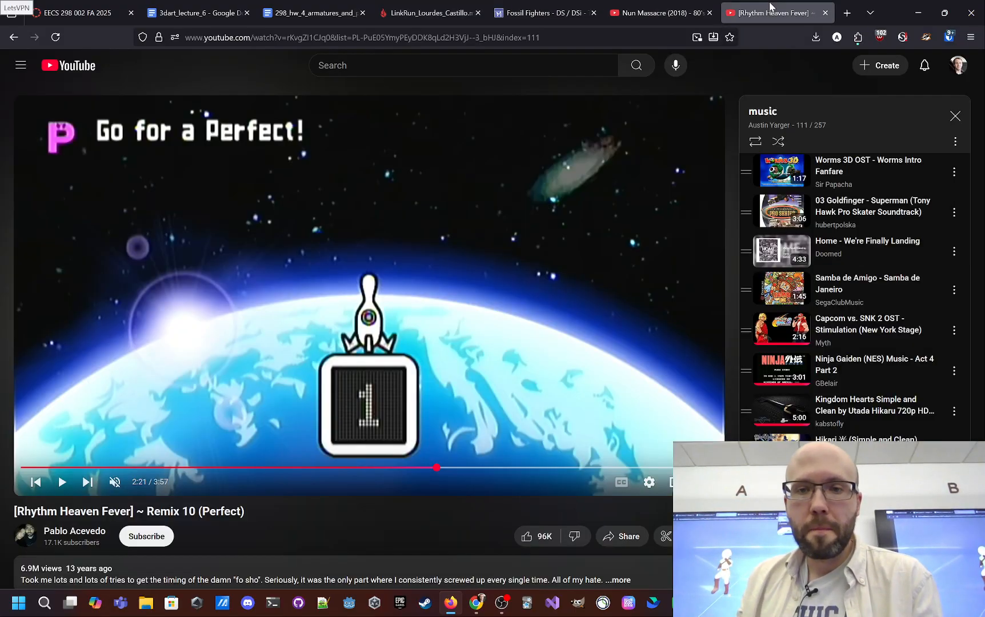
pyautogui.click(860, 290)
pyautogui.press('XF86AudioRaiseVolume')
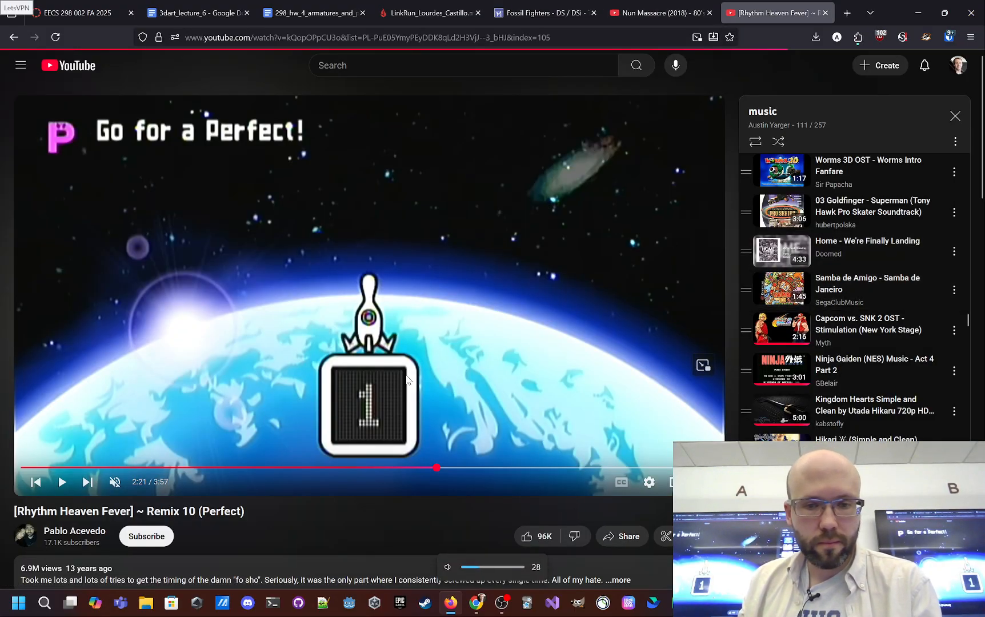
# Switch to the OBS window
pyautogui.click(501, 605)
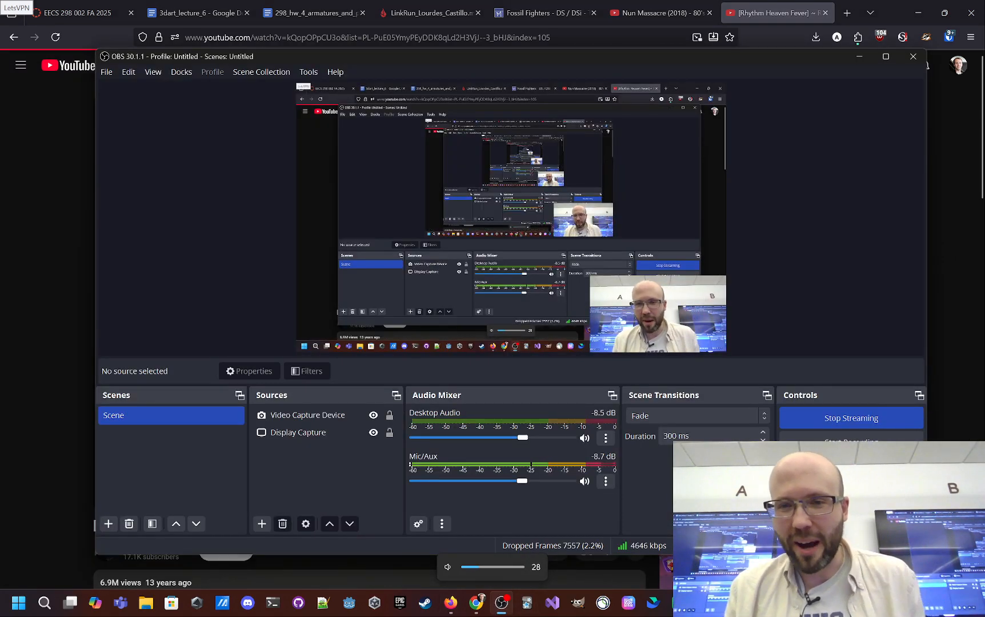